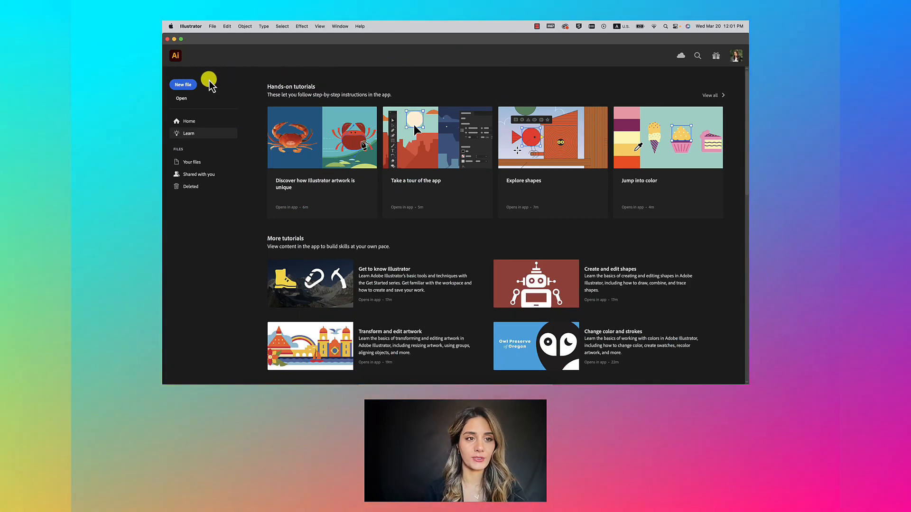
# Step: Create a new document from the Print tab's Letter preset, 612 × 792 pt
pyautogui.click(184, 84)
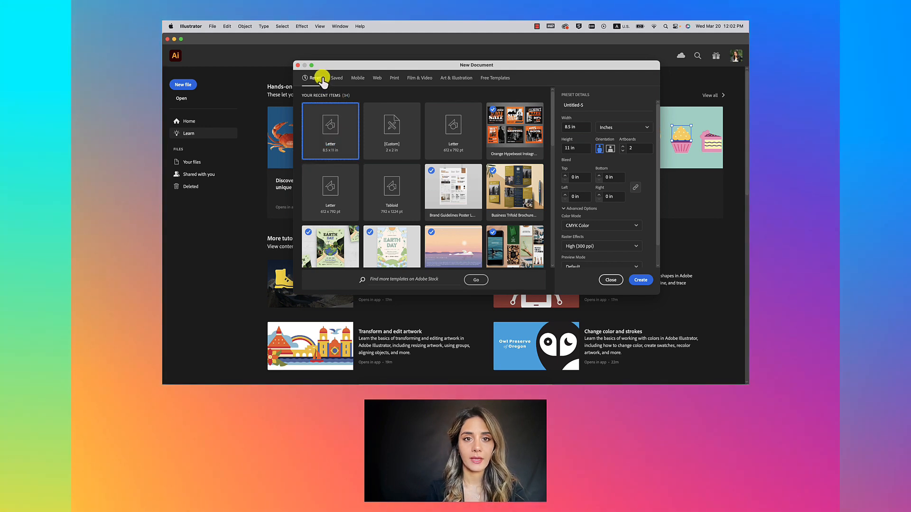
pyautogui.click(395, 78)
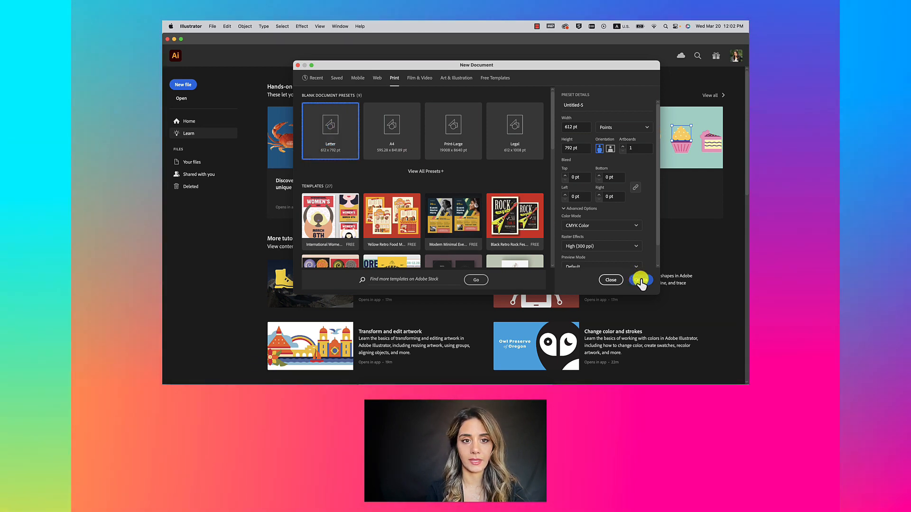
pyautogui.click(640, 282)
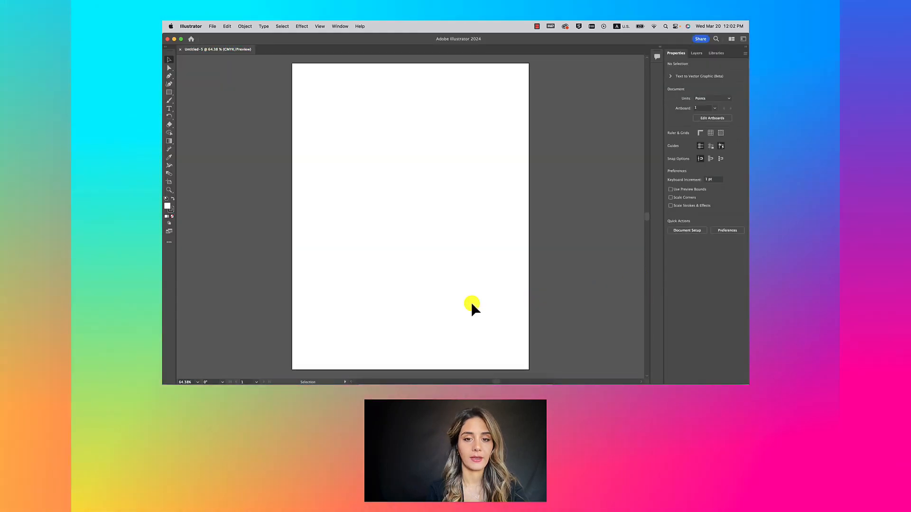
# Step: Paste the copied owl logo, stationery notes and example letter onto the canvas
pyautogui.scroll(-5, 474, 305)
pyautogui.scroll(-2, 466, 308)
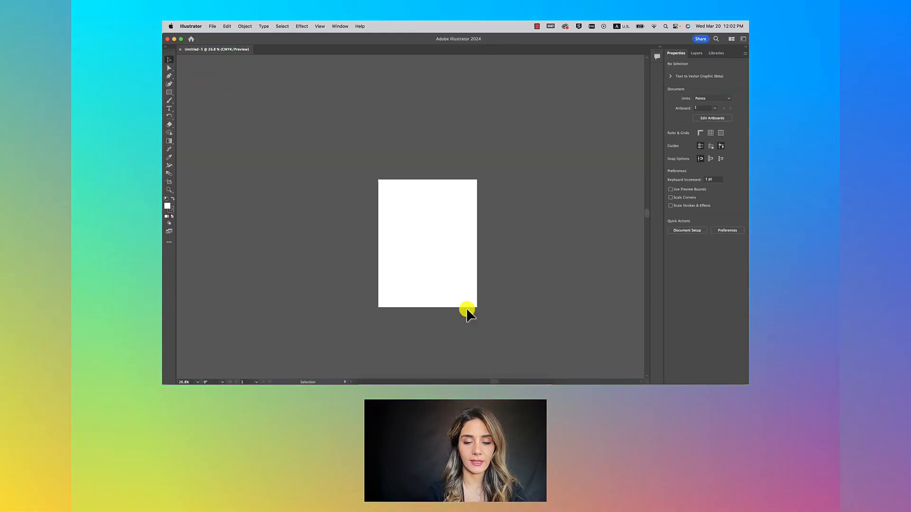
pyautogui.rightClick(384, 251)
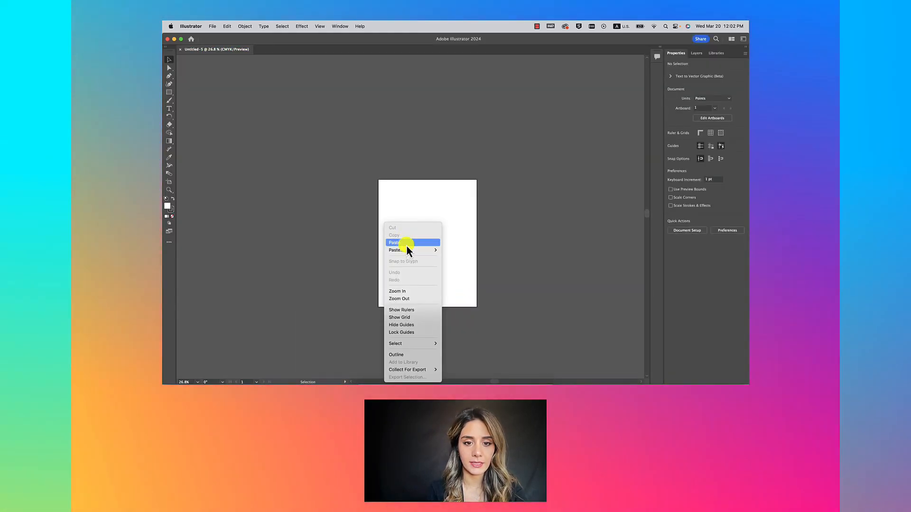
pyautogui.click(405, 242)
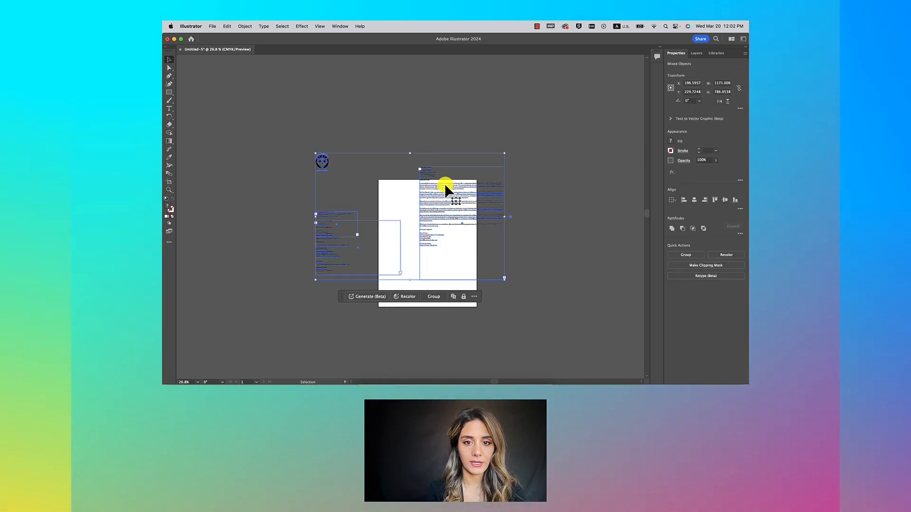
pyautogui.moveTo(445, 183); pyautogui.dragTo(393, 225)
pyautogui.click(340, 183)
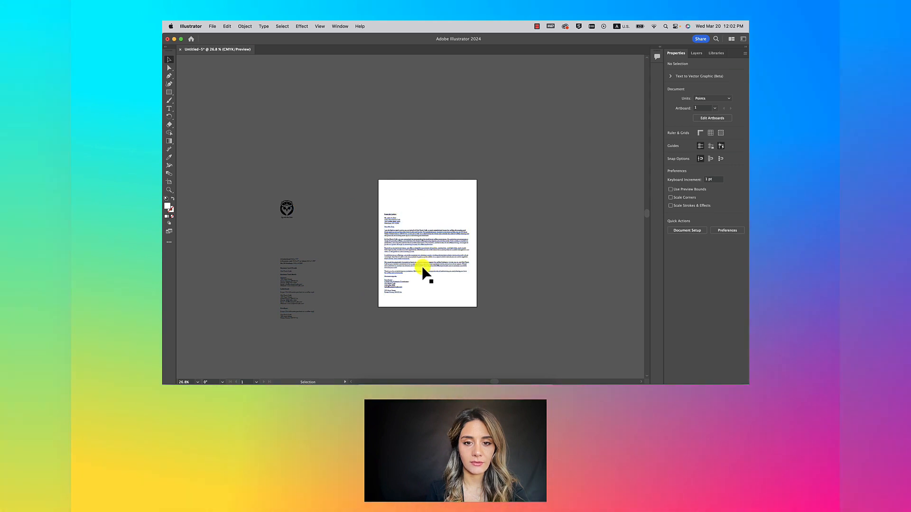
# Step: Move the note text blocks and owl logo left of the page, with the logo above the notes
pyautogui.hscroll(-3, 423, 273)
pyautogui.click(313, 201)
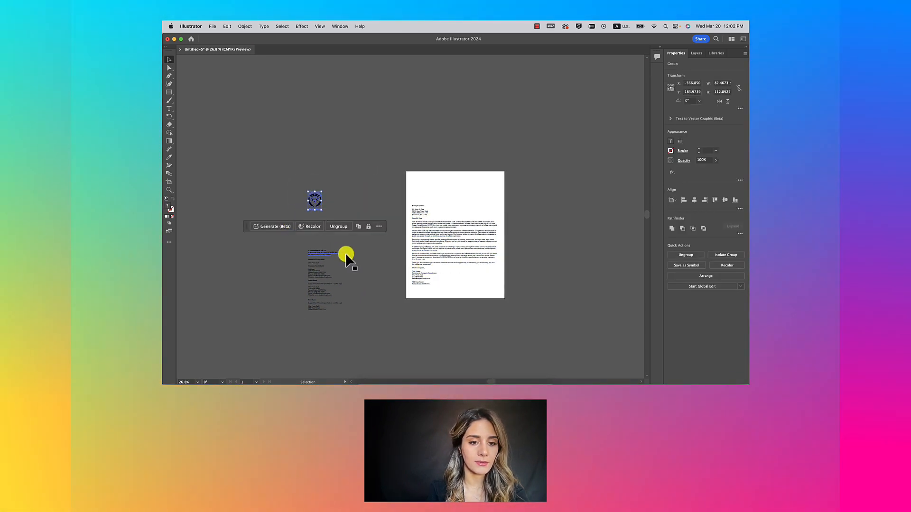
pyautogui.scroll(5, 346, 256)
pyautogui.hscroll(-4, 345, 255)
pyautogui.scroll(-3, 346, 255)
pyautogui.scroll(2, 379, 214)
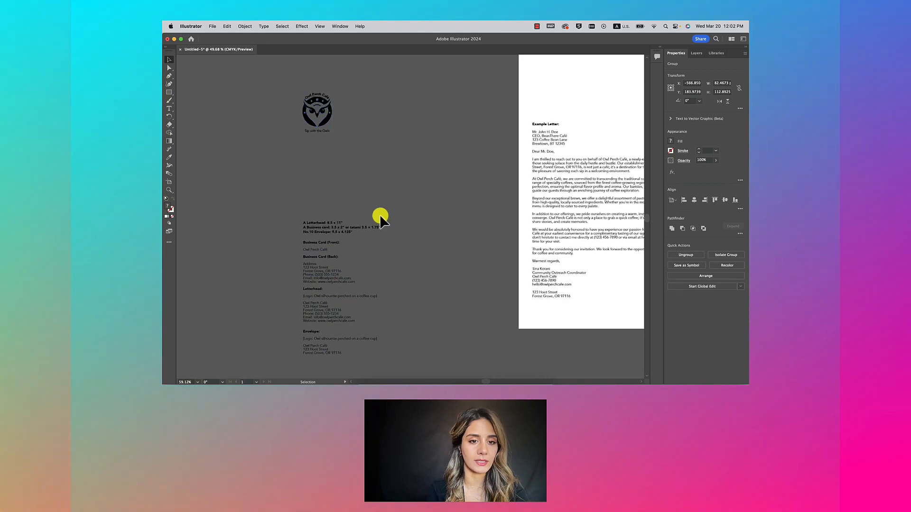
pyautogui.scroll(-1, 376, 218)
pyautogui.hscroll(-1, 377, 217)
pyautogui.moveTo(297, 334); pyautogui.dragTo(297, 351)
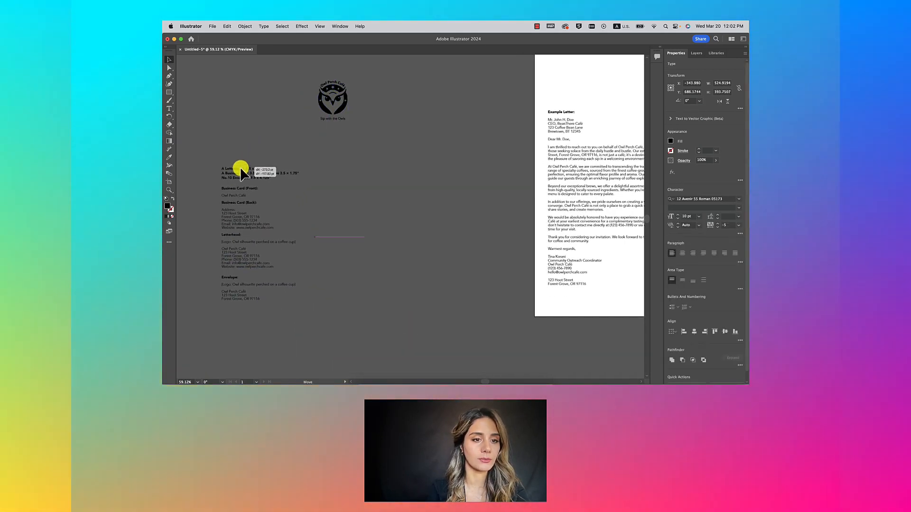
pyautogui.moveTo(239, 167); pyautogui.dragTo(240, 169)
pyautogui.click(325, 110)
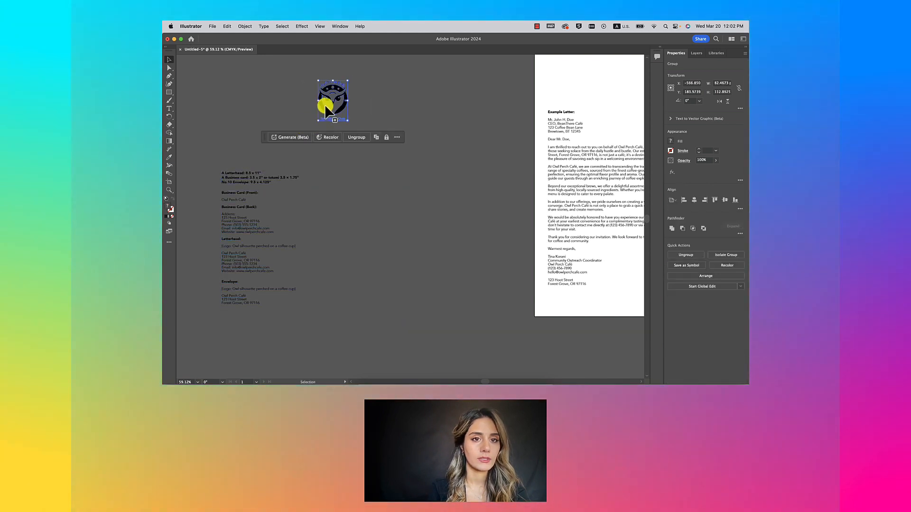
pyautogui.moveTo(325, 110); pyautogui.dragTo(330, 102)
pyautogui.moveTo(269, 116); pyautogui.dragTo(232, 122)
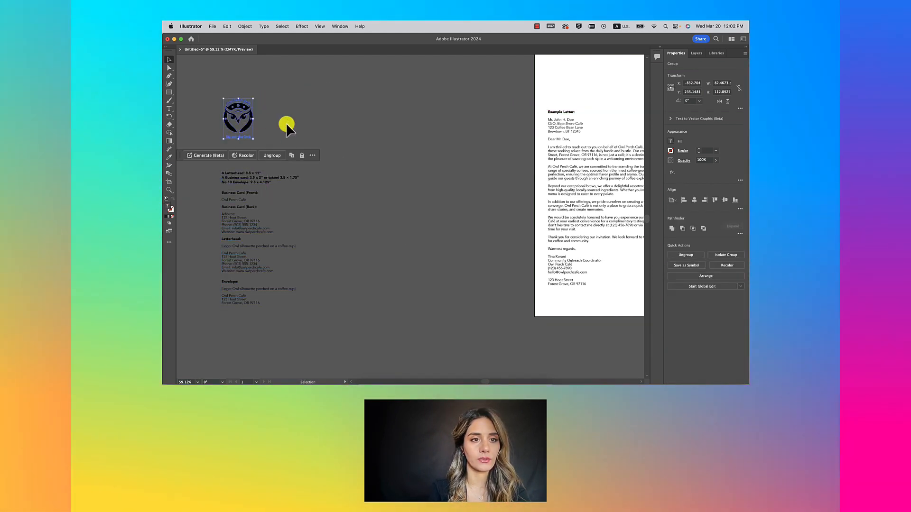
# Step: Draw a 3.5 × 1.75 in (252 × 126 pt) rectangle with the Rectangle tool
pyautogui.click(170, 93)
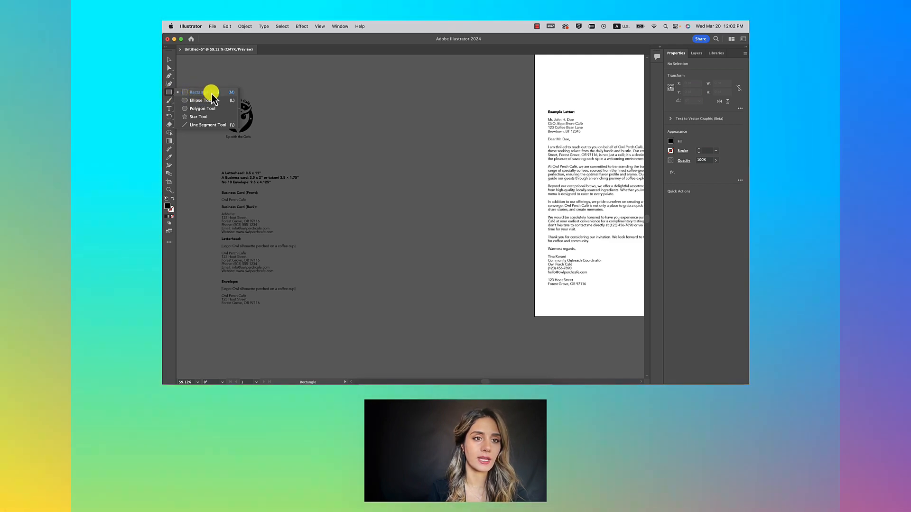
pyautogui.click(230, 92)
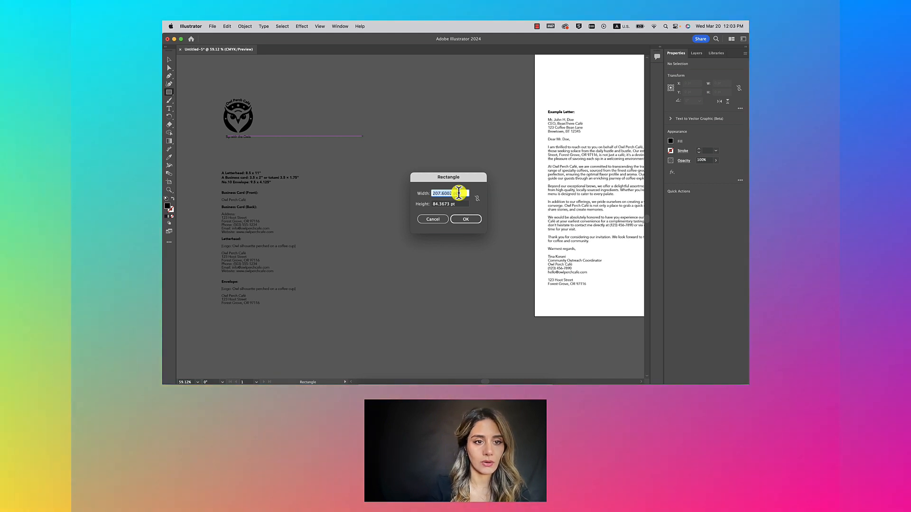
pyautogui.write('3')
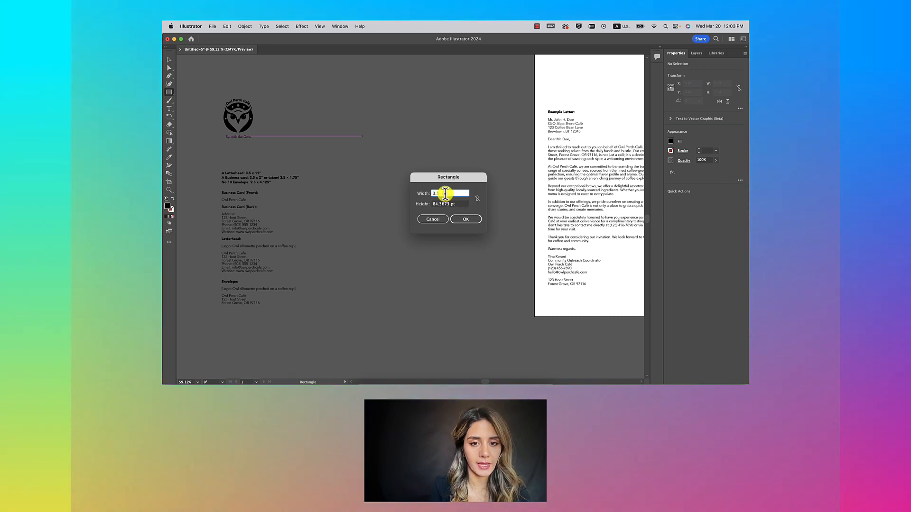
pyautogui.write('.5 in')
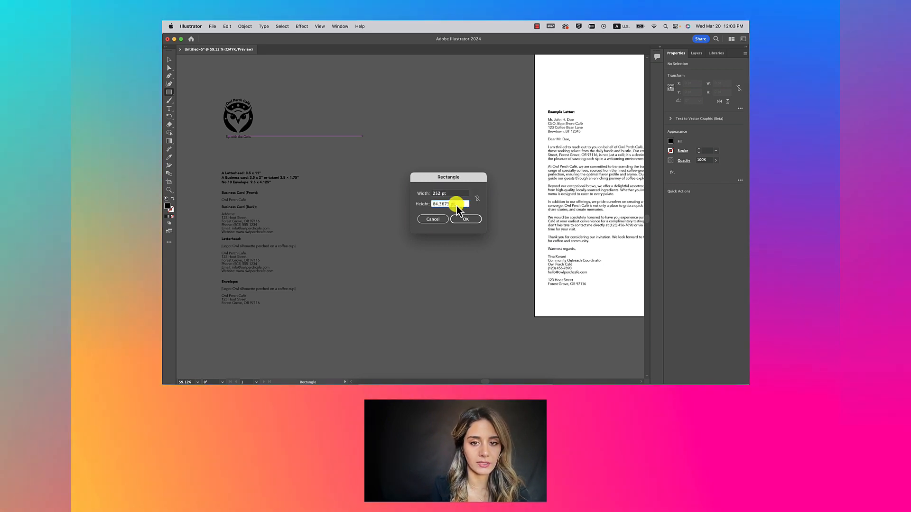
pyautogui.tripleClick(456, 206)
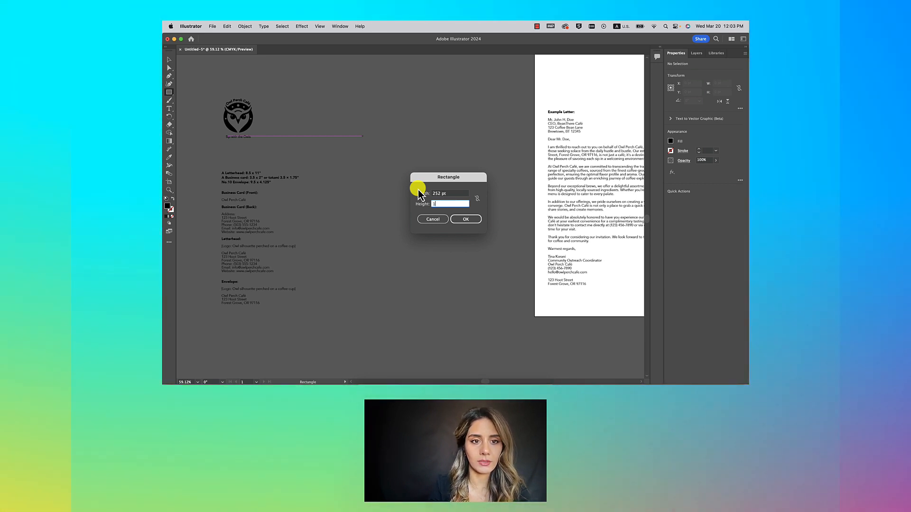
pyautogui.write('1.75')
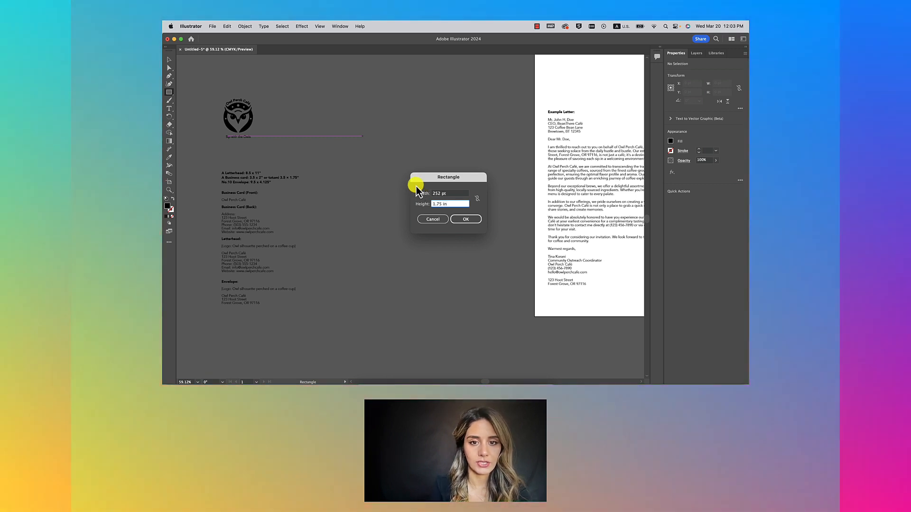
pyautogui.click(453, 195)
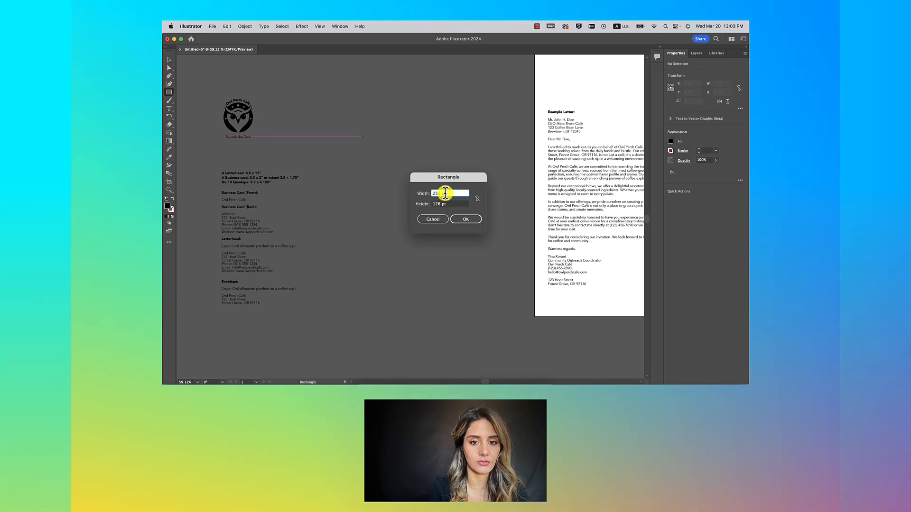
pyautogui.click(445, 193)
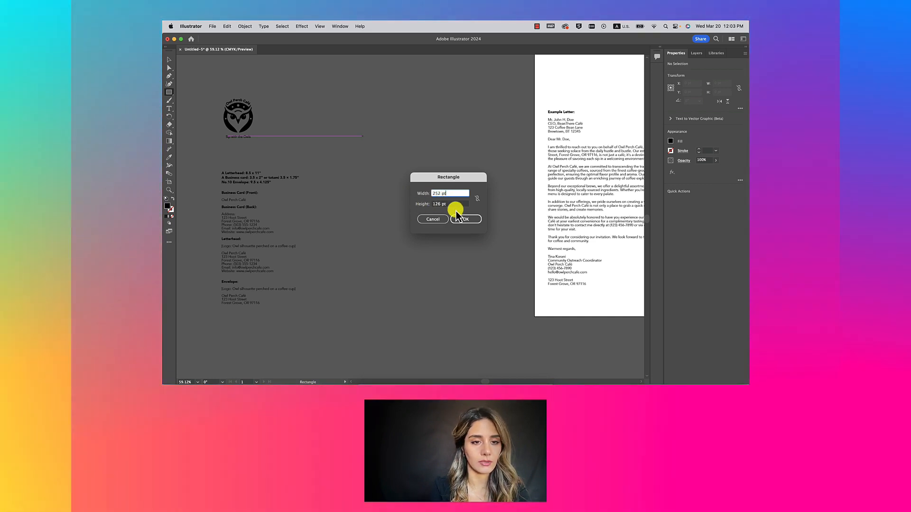
pyautogui.click(463, 219)
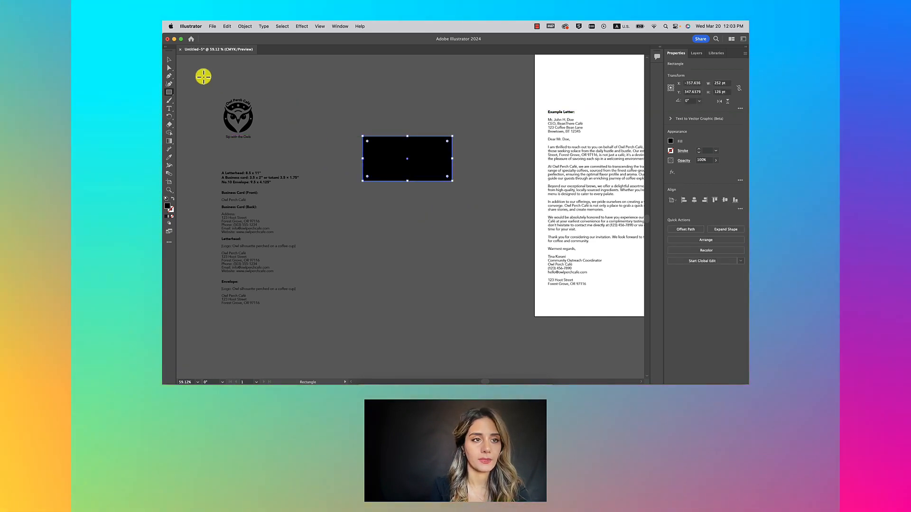
# Step: Convert the rectangle into a business-card artboard and zoom out to see it
pyautogui.click(169, 59)
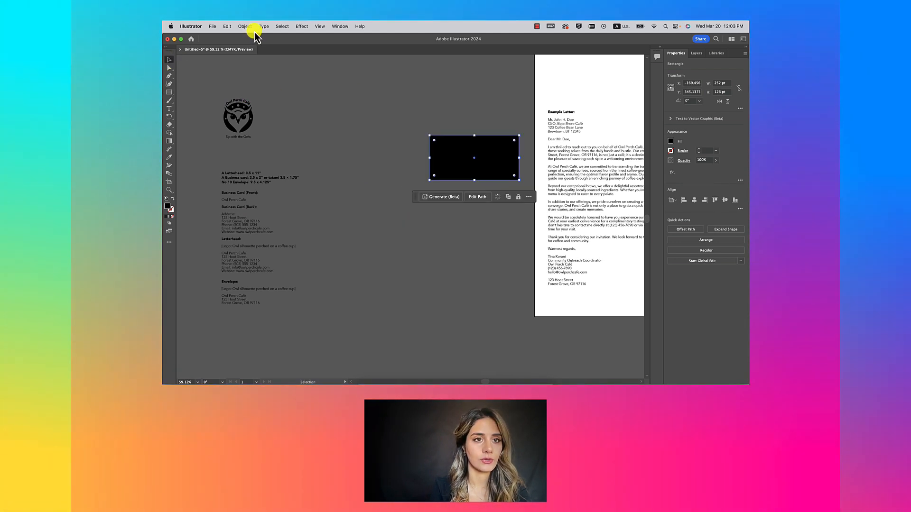
pyautogui.click(245, 26)
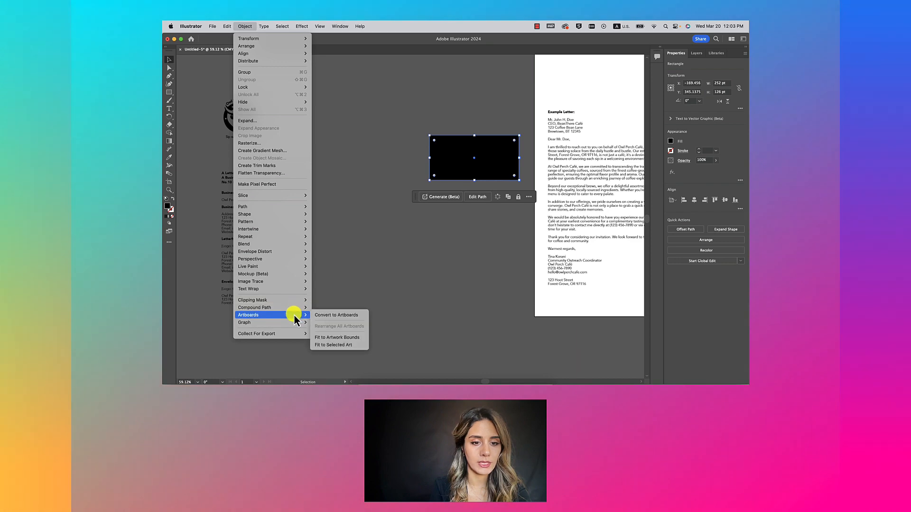
pyautogui.click(337, 315)
pyautogui.press('super+alt+0')
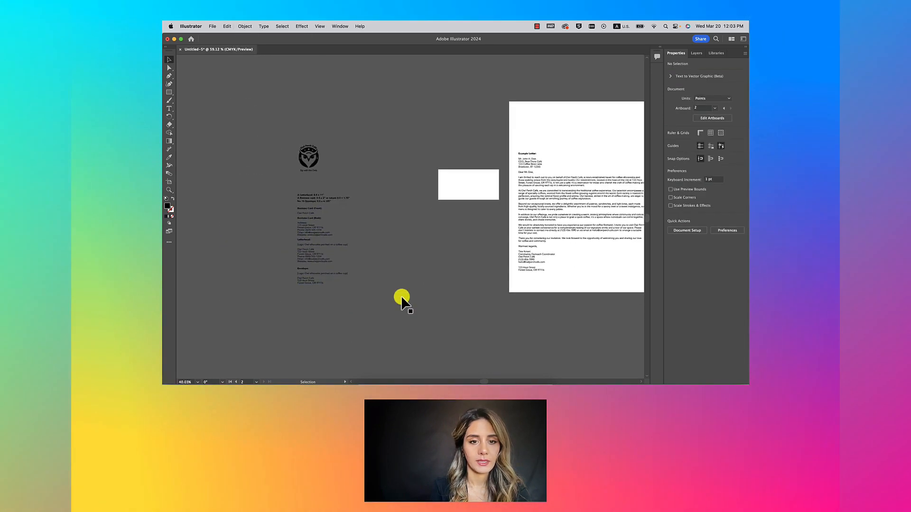
# Step: Move the size notes up beside the logo and shift the left text block further left
pyautogui.scroll(3, 332, 246)
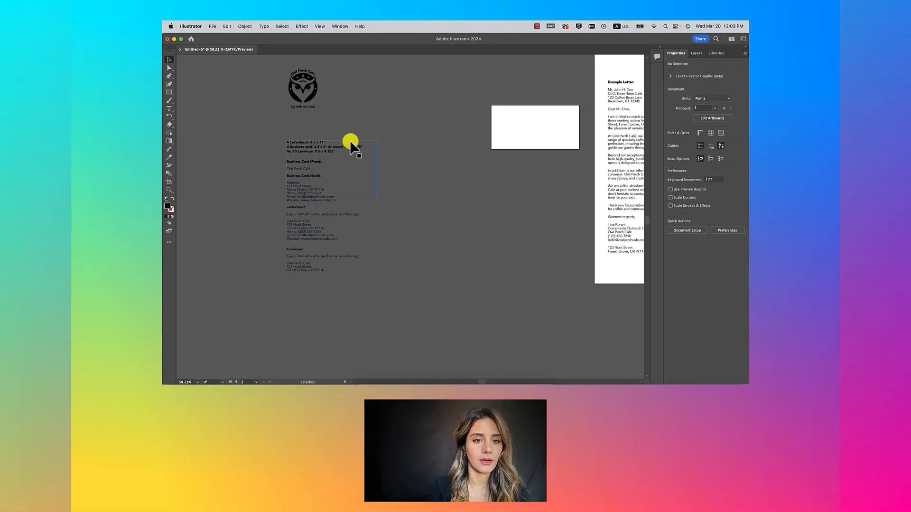
pyautogui.moveTo(312, 143); pyautogui.dragTo(390, 64)
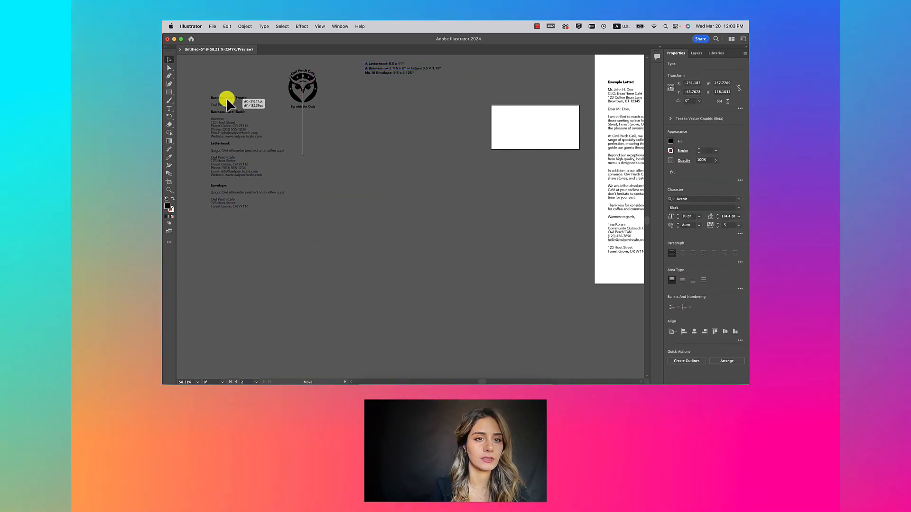
pyautogui.moveTo(189, 69); pyautogui.dragTo(190, 70)
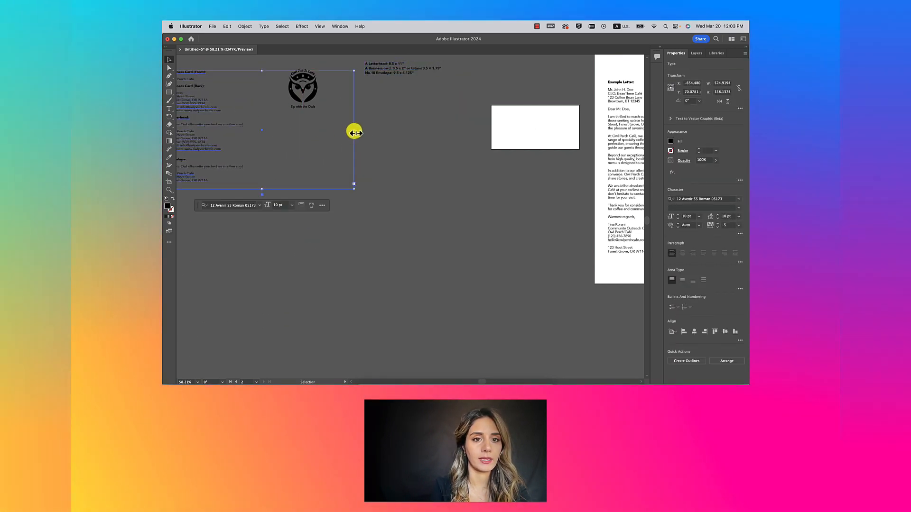
pyautogui.click(411, 154)
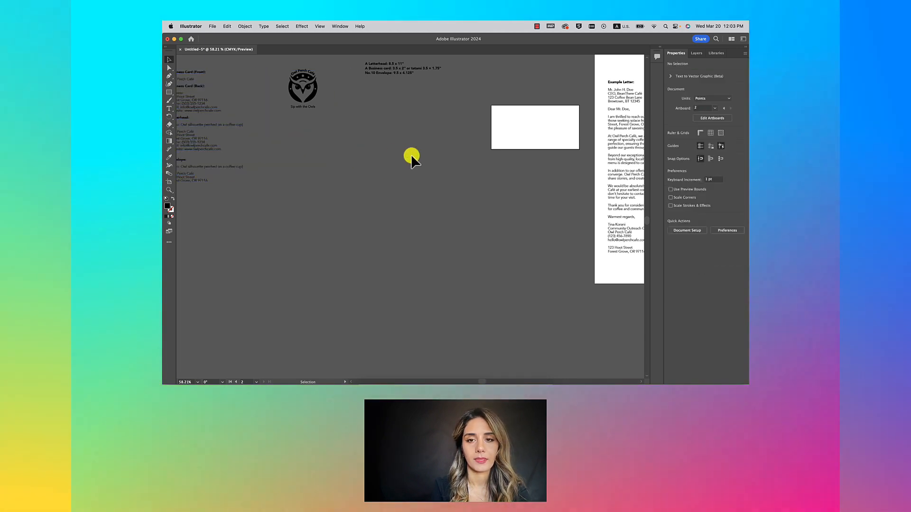
# Step: Draw a 9.5 × 4.125 in (684 × 297 pt) envelope rectangle below the business card
pyautogui.hscroll(3, 411, 154)
pyautogui.click(169, 92)
pyautogui.hscroll(2, 372, 157)
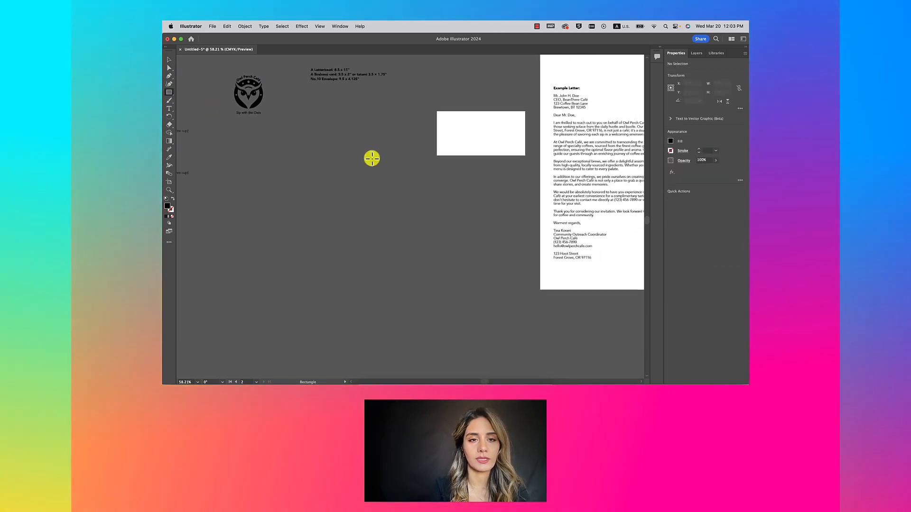
pyautogui.scroll(3, 261, 140)
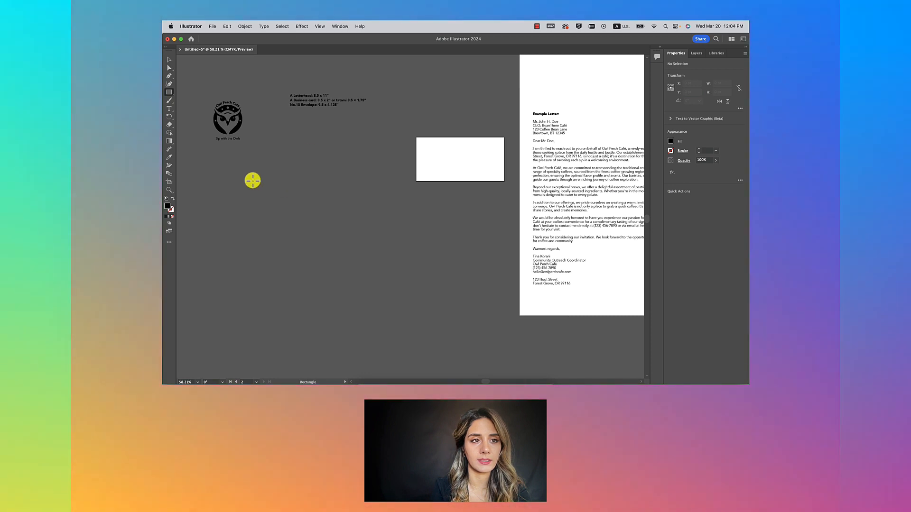
pyautogui.click(287, 209)
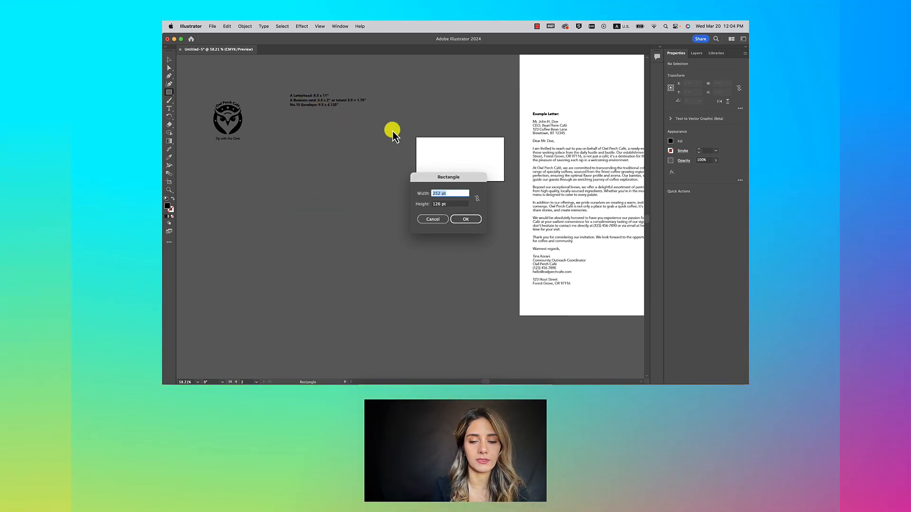
pyautogui.write('9.5 in')
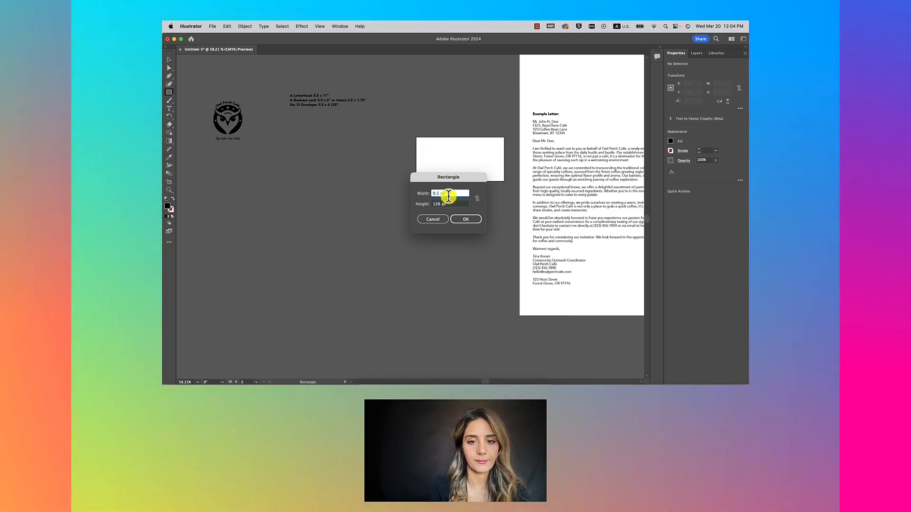
pyautogui.click(441, 204)
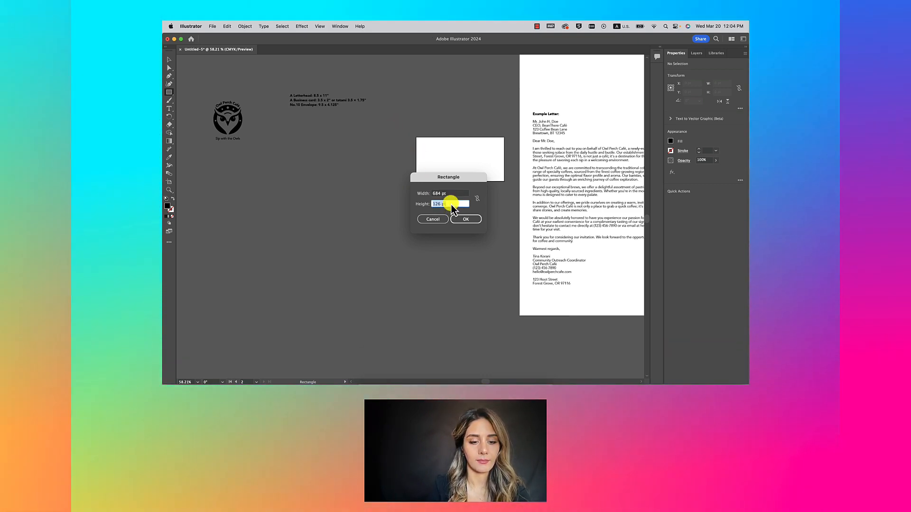
pyautogui.write('4.125')
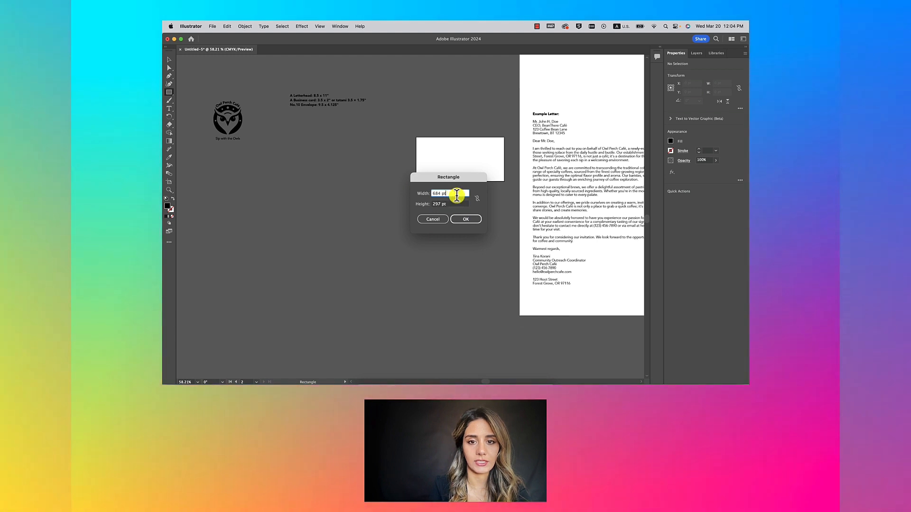
pyautogui.click(467, 219)
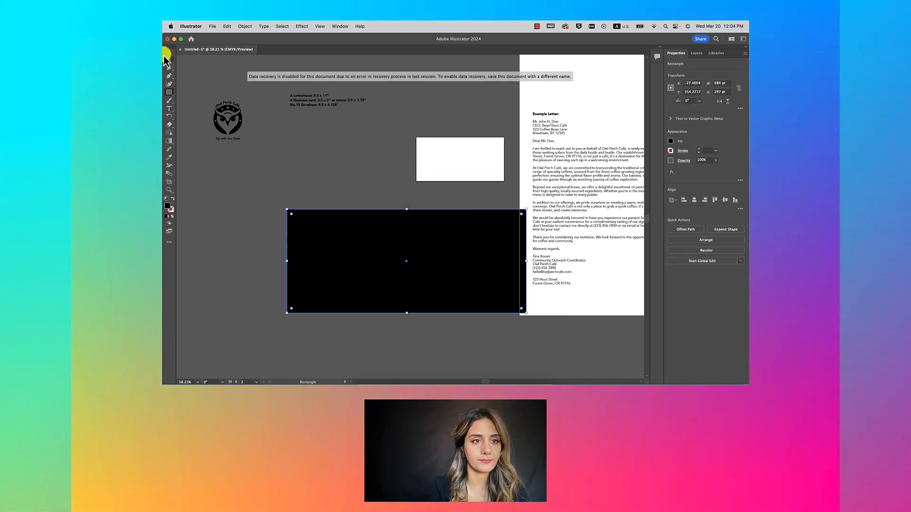
pyautogui.click(169, 61)
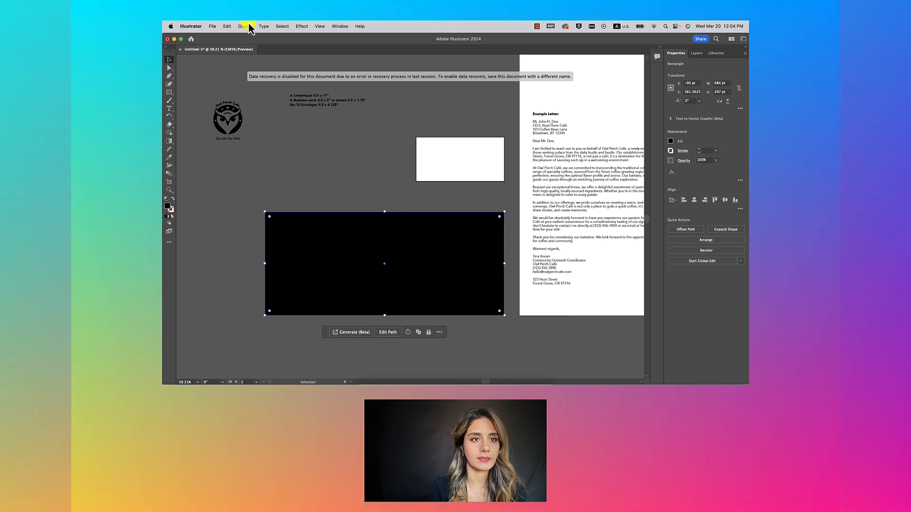
pyautogui.click(245, 27)
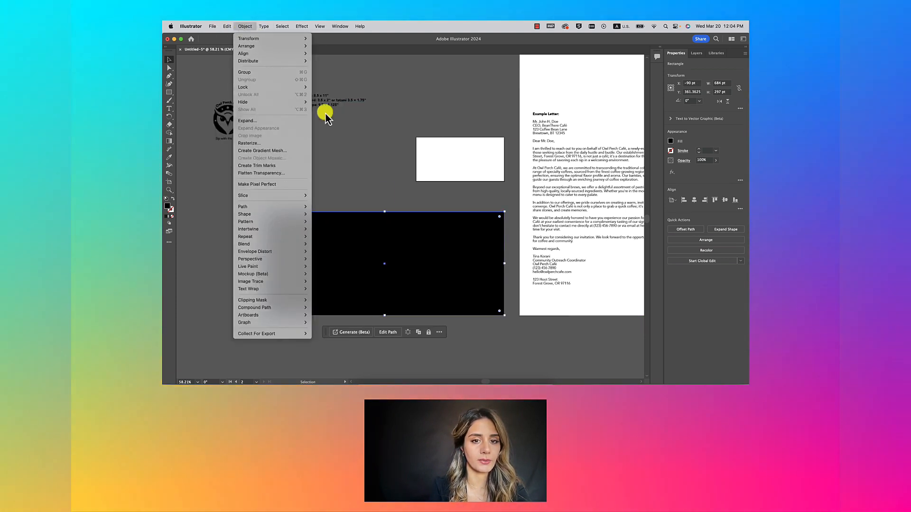
pyautogui.click(412, 243)
pyautogui.click(311, 343)
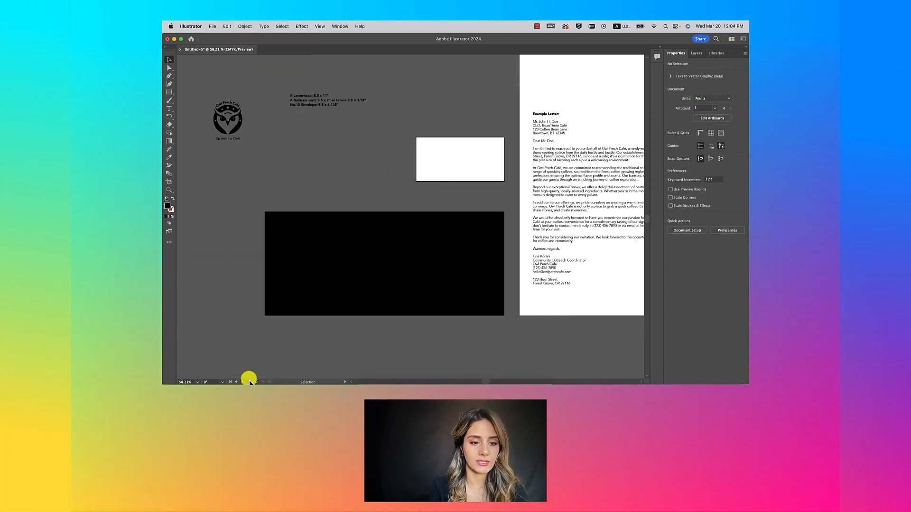
# Step: Give the envelope rectangle a white fill and default stroke, and nudge it into place
pyautogui.click(236, 383)
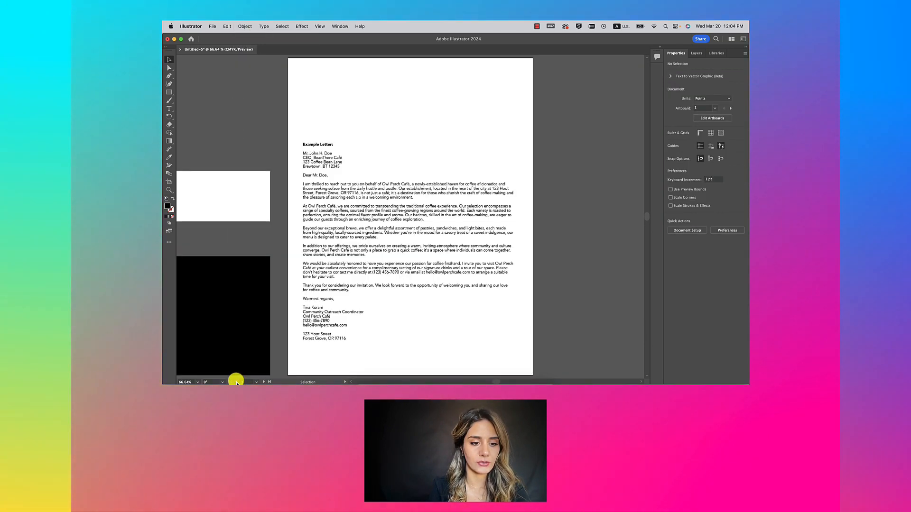
pyautogui.click(262, 382)
pyautogui.scroll(-10, 370, 285)
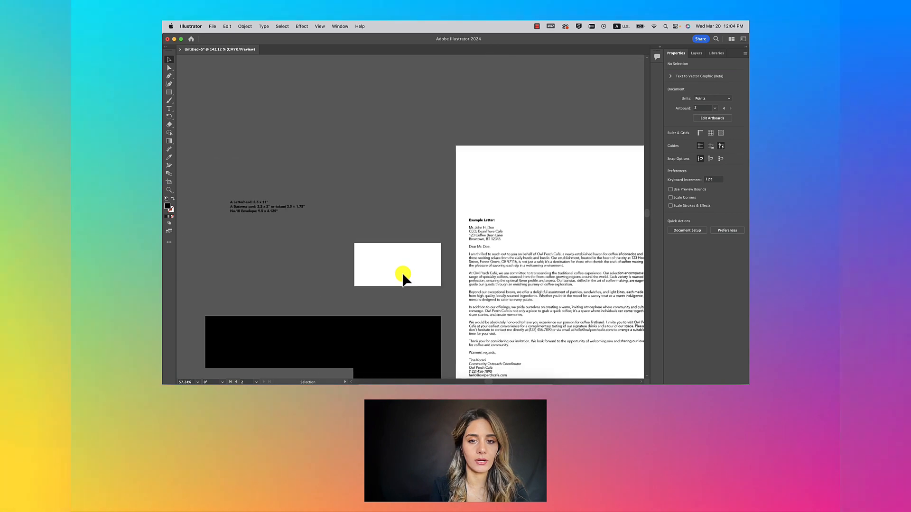
pyautogui.scroll(-3, 479, 227)
pyautogui.hscroll(-3, 479, 228)
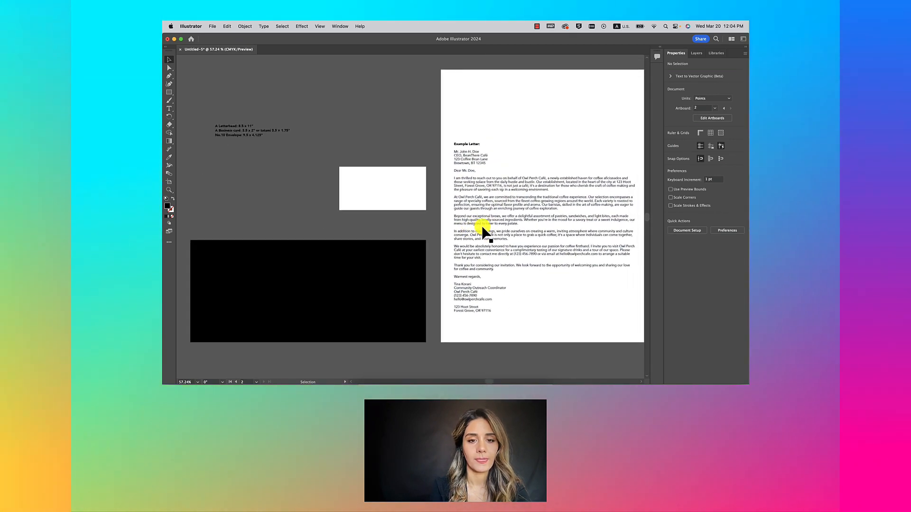
pyautogui.click(360, 258)
pyautogui.moveTo(361, 258); pyautogui.dragTo(360, 260)
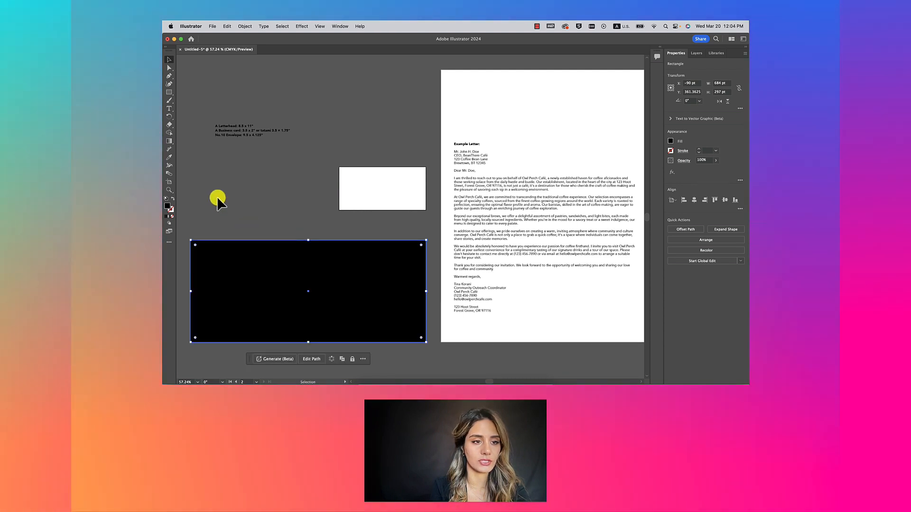
pyautogui.click(166, 198)
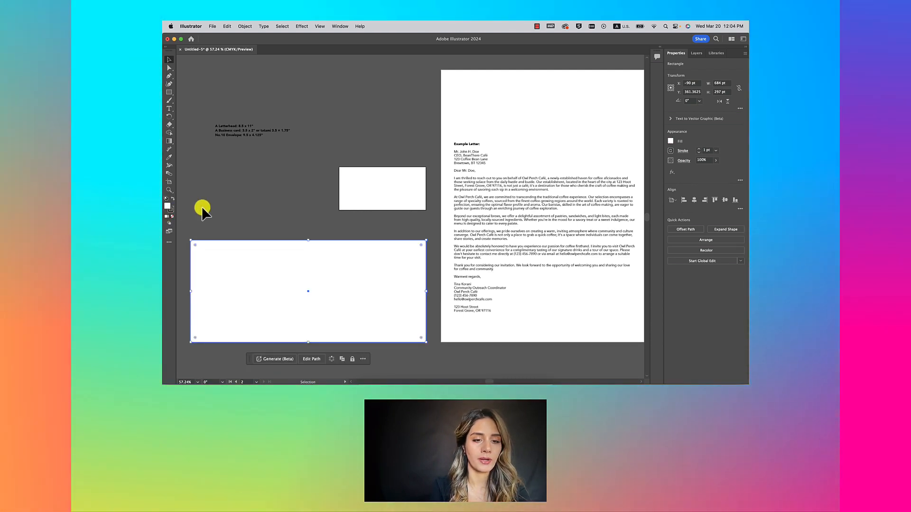
pyautogui.click(231, 215)
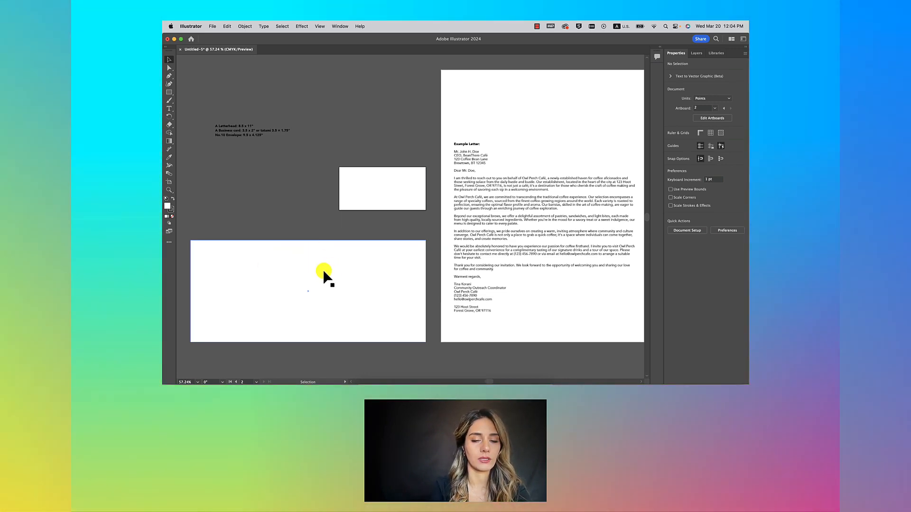
pyautogui.moveTo(325, 273)
pyautogui.mouseDown()
pyautogui.moveTo(317, 286)
pyautogui.moveTo(324, 269)
pyautogui.mouseUp()
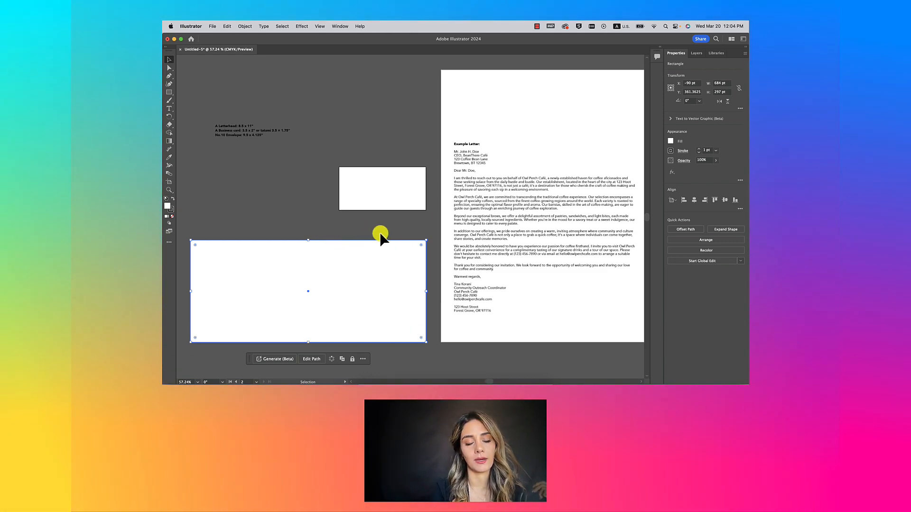
# Step: Convert the white rectangle into artboard 3 with Object > Artboards > Convert to Artboards
pyautogui.hscroll(-2, 368, 235)
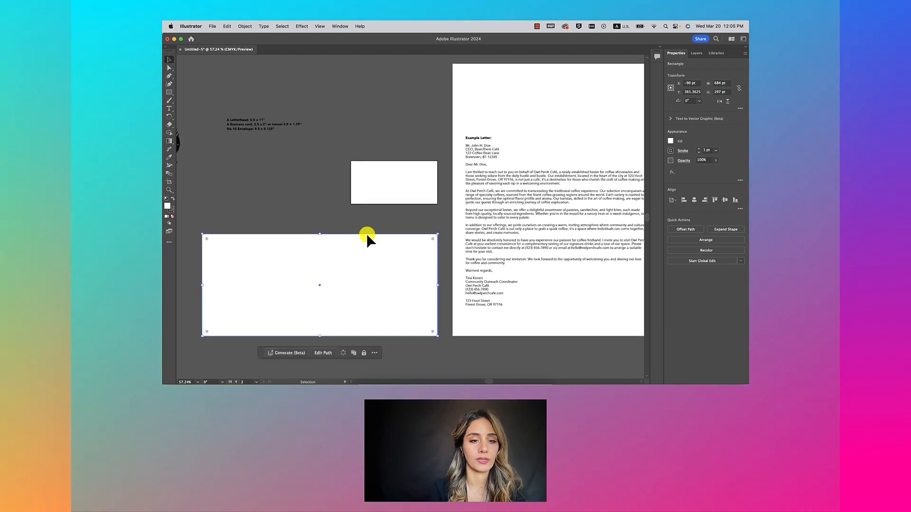
pyautogui.click(245, 27)
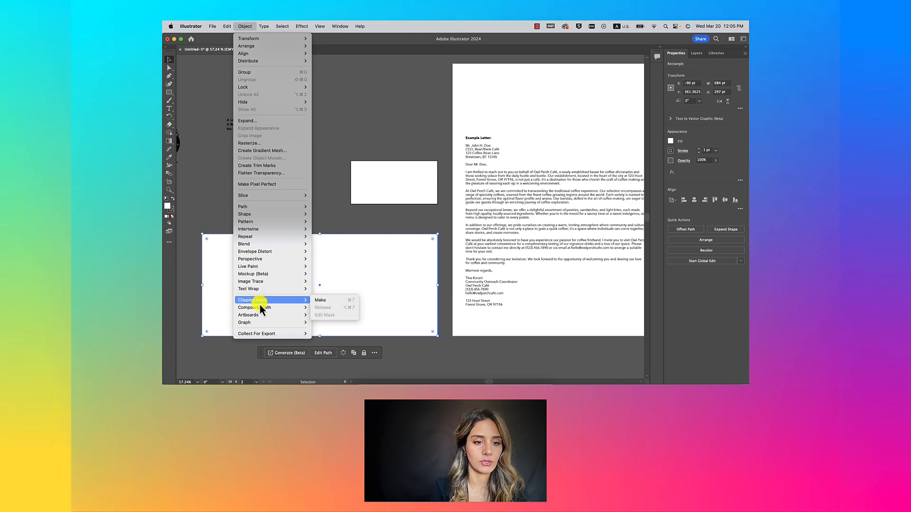
pyautogui.click(328, 316)
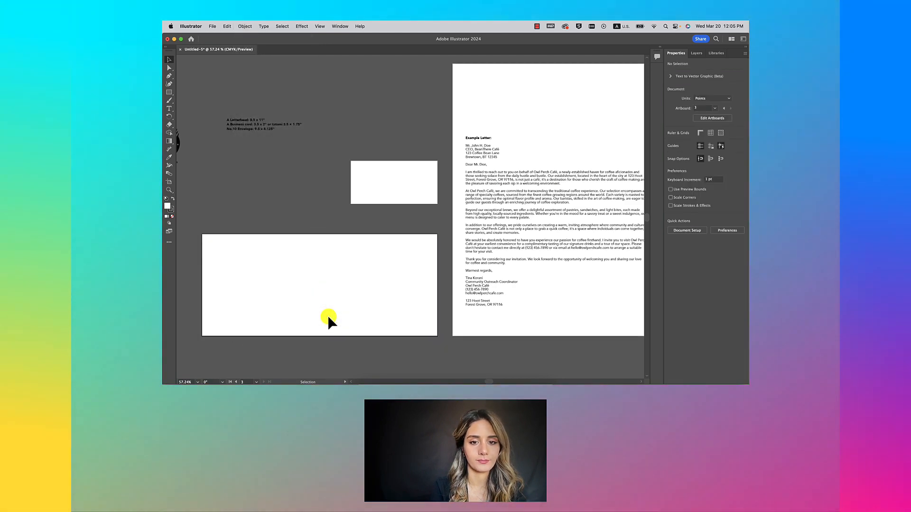
# Step: Move the owl logo group onto the business-card artboard
pyautogui.scroll(-3, 334, 221)
pyautogui.scroll(2, 335, 220)
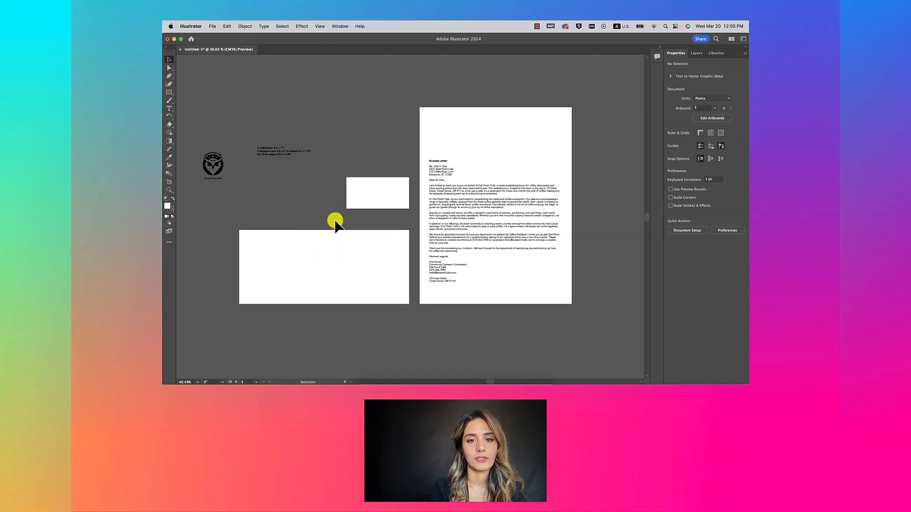
pyautogui.doubleClick(462, 162)
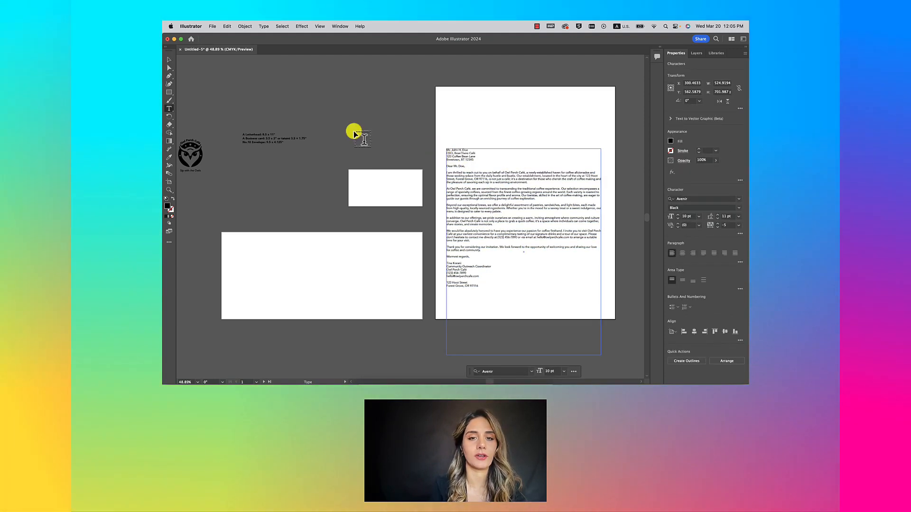
pyautogui.click(298, 105)
pyautogui.hscroll(-4, 297, 105)
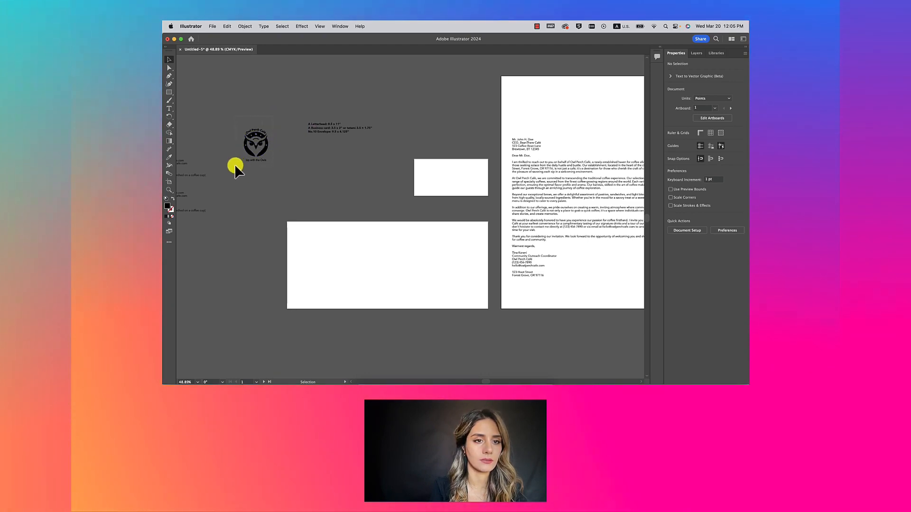
pyautogui.click(251, 142)
pyautogui.moveTo(249, 132); pyautogui.dragTo(423, 166)
# Step: Scale the logo down proportionally and position it in the card's top-left corner
pyautogui.scroll(5, 424, 166)
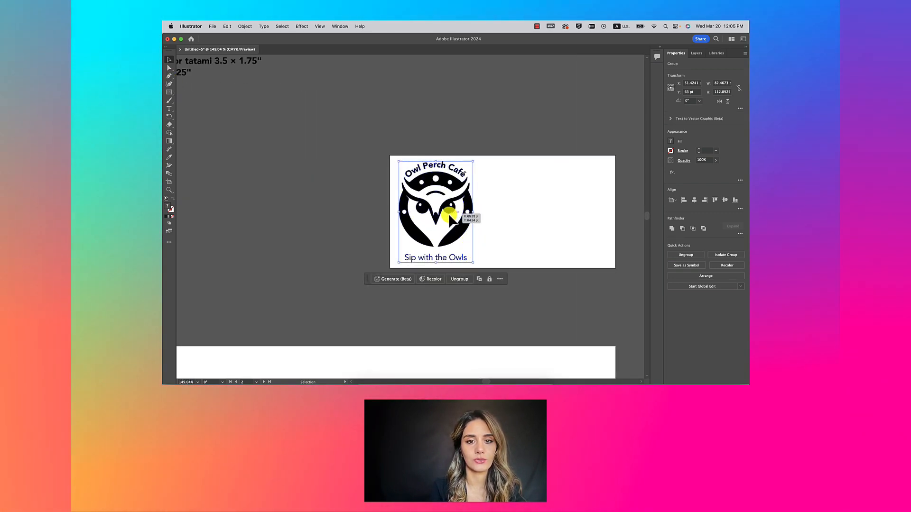
pyautogui.moveTo(430, 212)
pyautogui.mouseDown()
pyautogui.moveTo(337, 212)
pyautogui.moveTo(431, 212)
pyautogui.mouseUp()
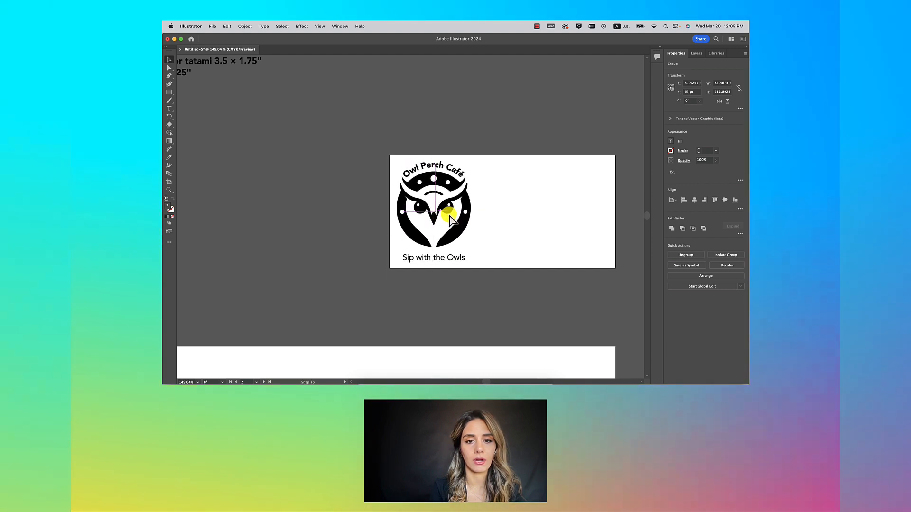
pyautogui.moveTo(473, 159); pyautogui.dragTo(451, 179)
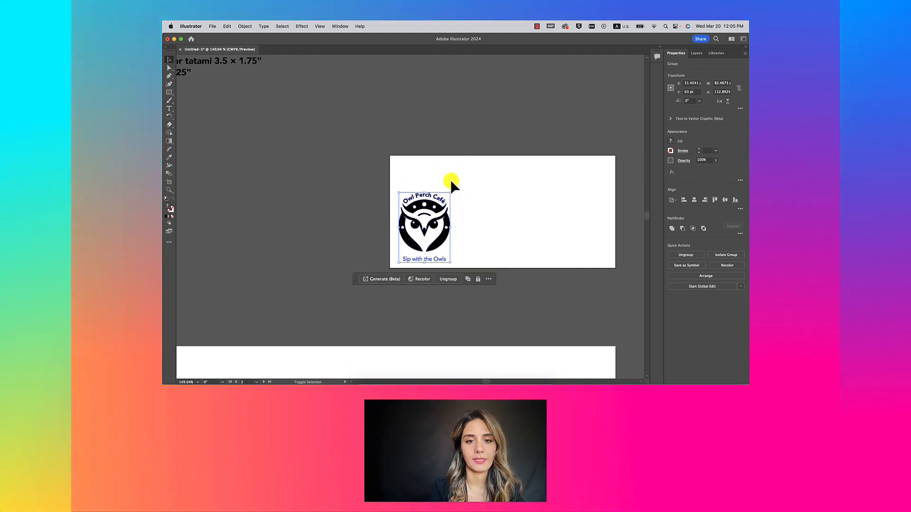
pyautogui.moveTo(431, 208); pyautogui.dragTo(443, 190)
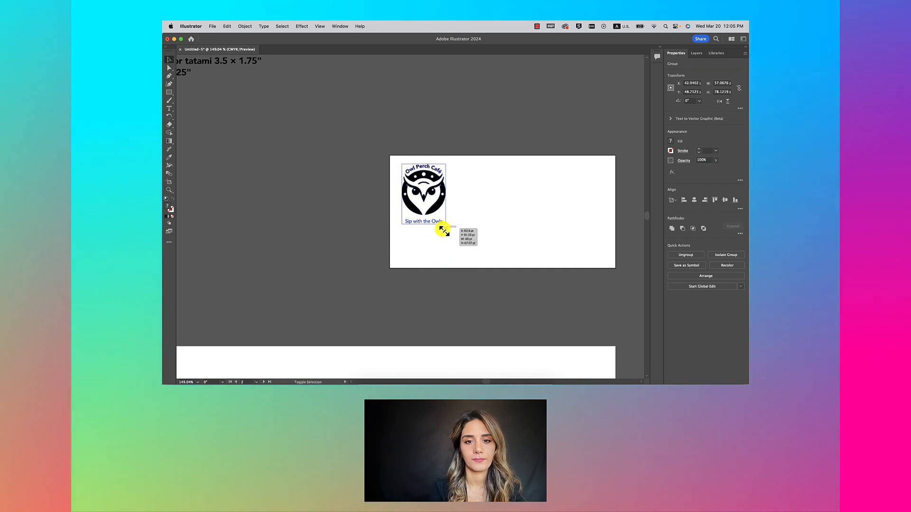
pyautogui.moveTo(442, 231); pyautogui.dragTo(443, 234)
pyautogui.click(334, 179)
pyautogui.scroll(-3, 333, 180)
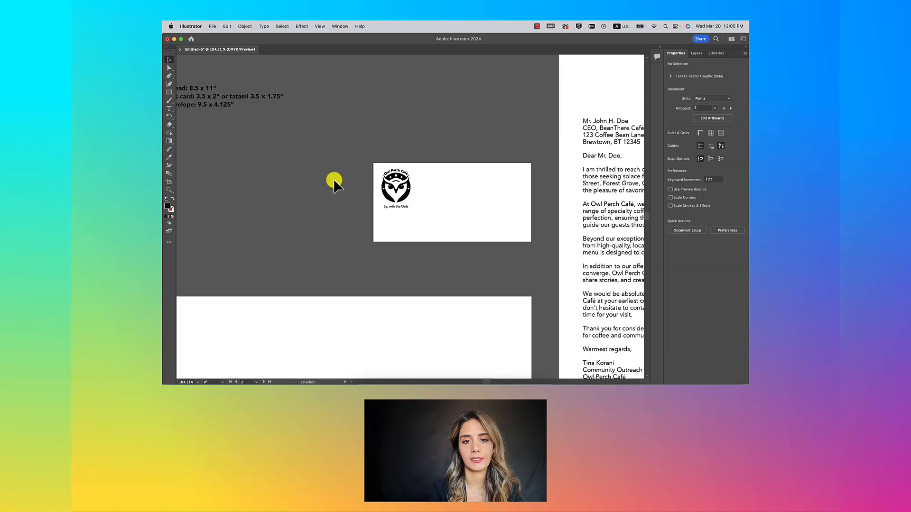
pyautogui.scroll(-3, 334, 179)
# Step: Duplicate the business-card artboard to its left as a front card
pyautogui.hscroll(-2, 334, 179)
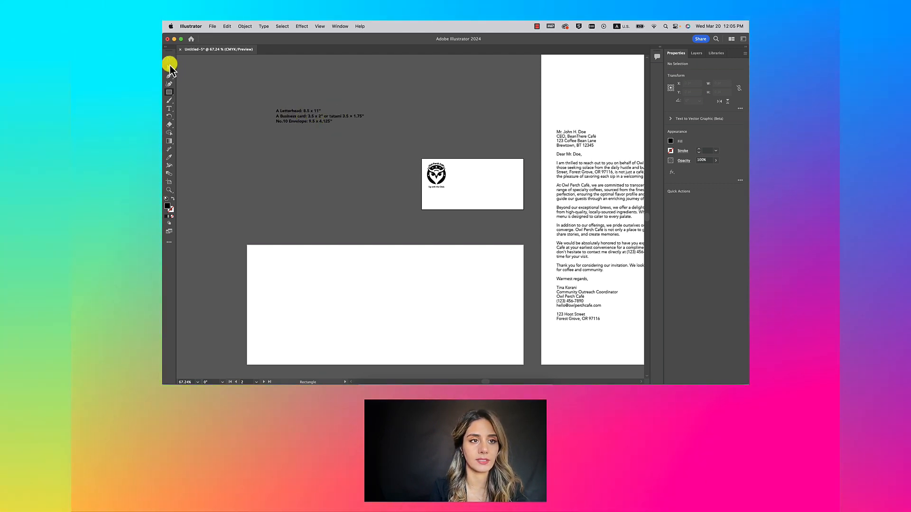
pyautogui.click(169, 59)
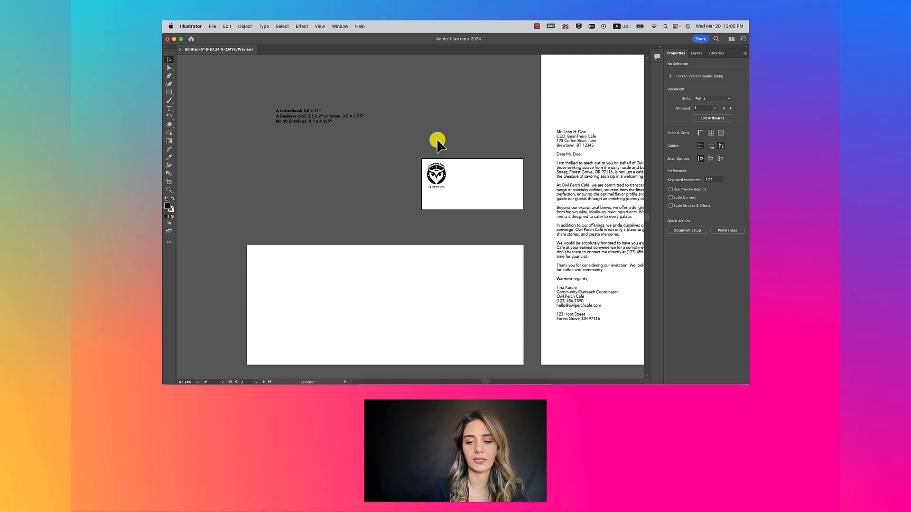
pyautogui.hotkey('shift', 'o')
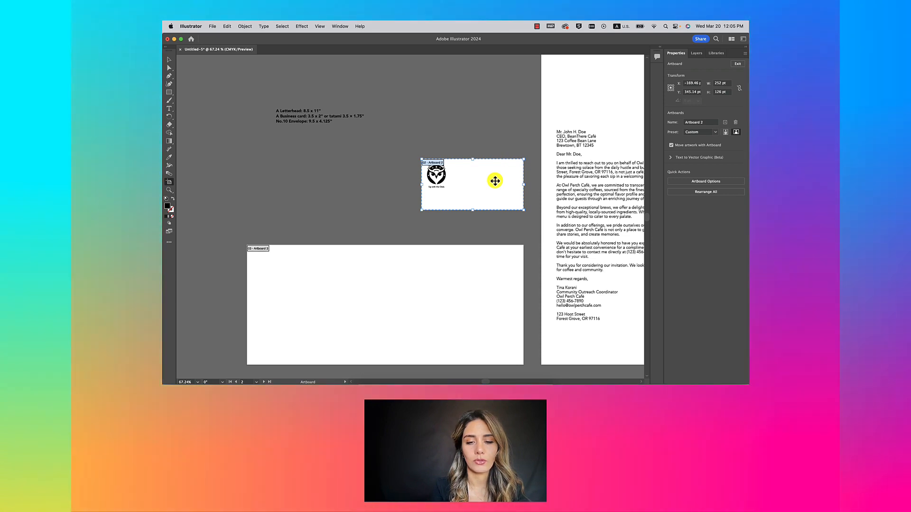
pyautogui.moveTo(488, 184); pyautogui.dragTo(385, 185)
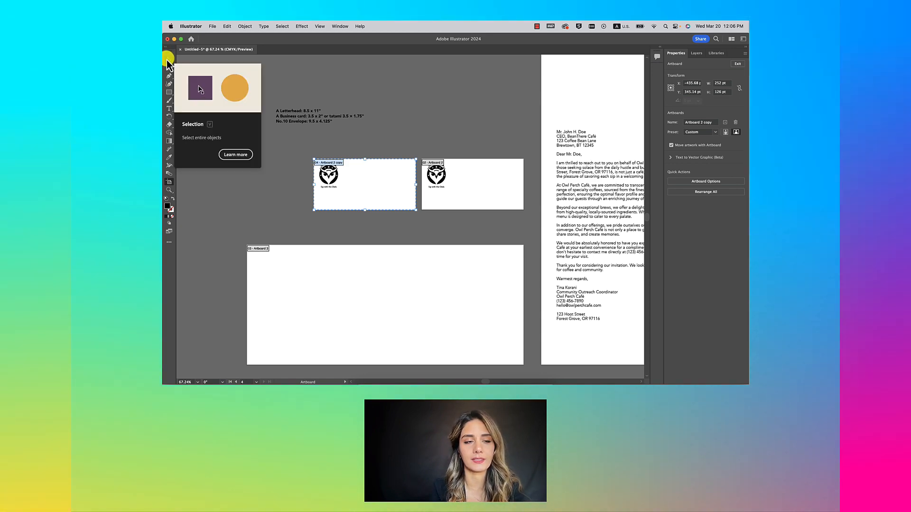
# Step: Move the owl logo to the centre of the front card
pyautogui.click(168, 62)
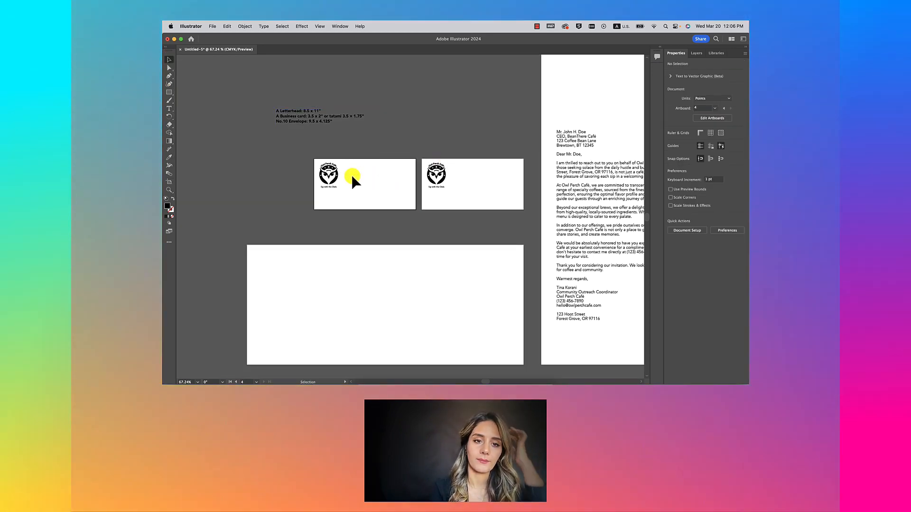
pyautogui.moveTo(329, 178); pyautogui.dragTo(363, 185)
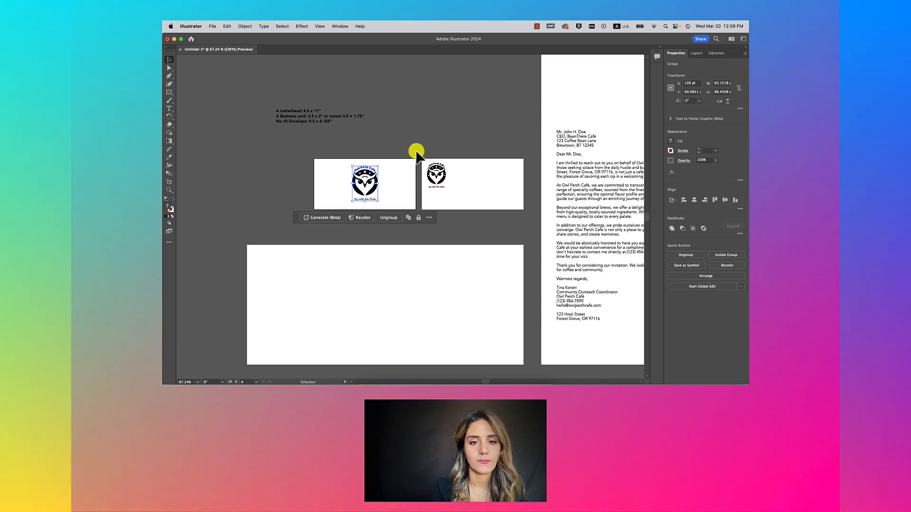
pyautogui.click(472, 187)
pyautogui.scroll(5, 462, 189)
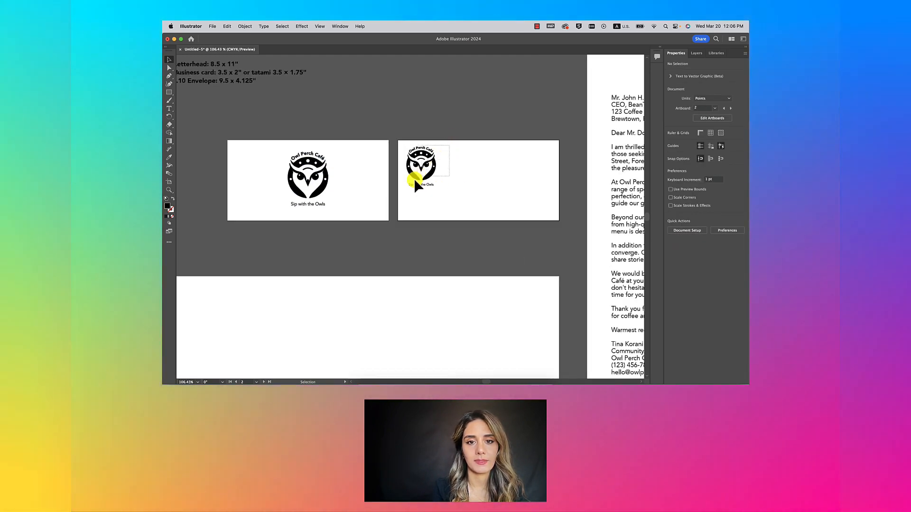
pyautogui.click(415, 179)
# Step: Shorten the text frame holding the size notes
pyautogui.scroll(-5, 392, 187)
pyautogui.hscroll(-3, 392, 187)
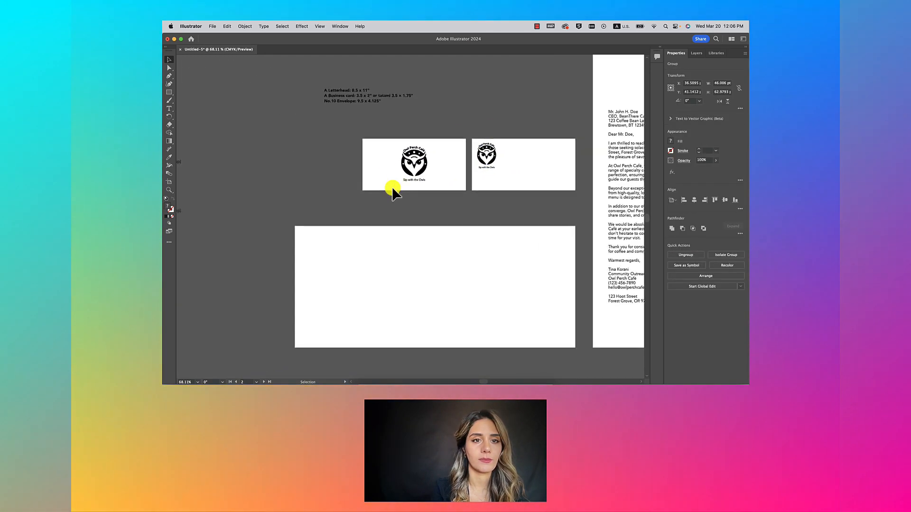
pyautogui.click(331, 95)
pyautogui.moveTo(375, 153); pyautogui.dragTo(378, 110)
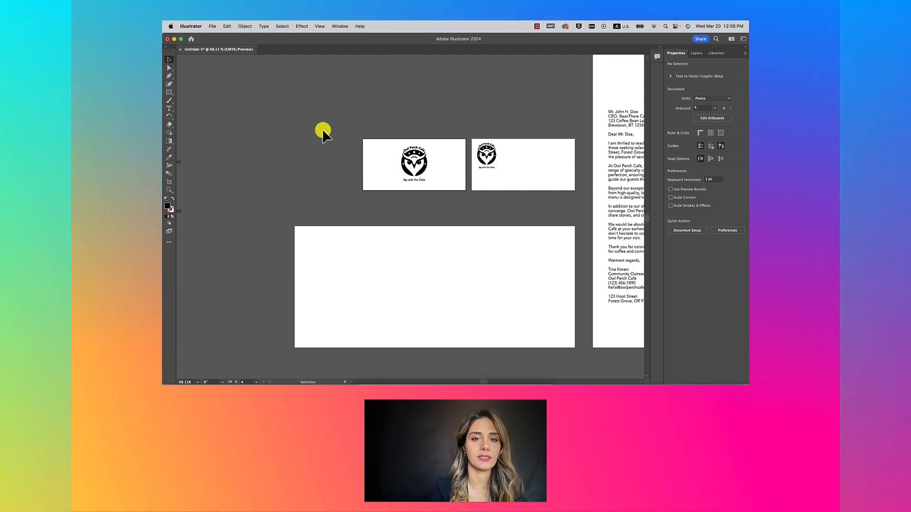
pyautogui.scroll(-3, 322, 130)
pyautogui.hscroll(-3, 290, 127)
# Step: Move the stationery copy text block beside the business cards
pyautogui.moveTo(290, 126); pyautogui.dragTo(380, 113)
pyautogui.scroll(4, 423, 126)
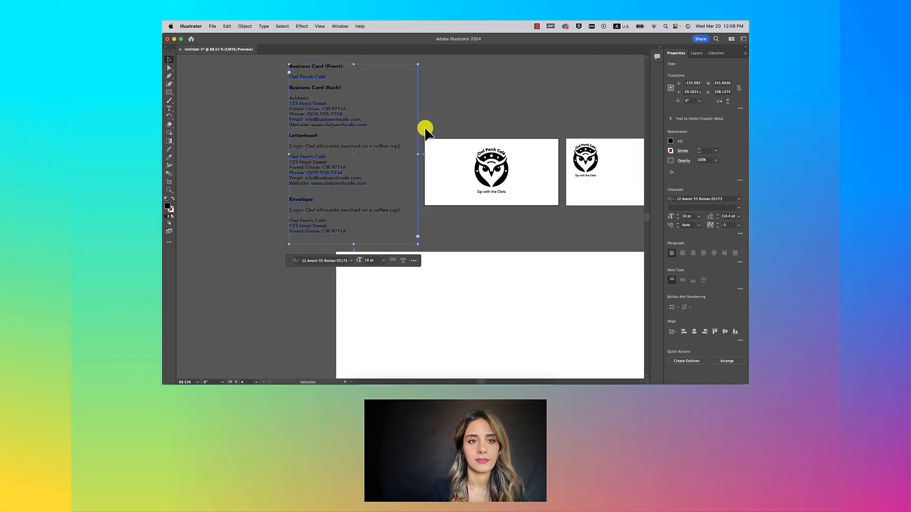
pyautogui.hscroll(2, 425, 128)
pyautogui.doubleClick(278, 95)
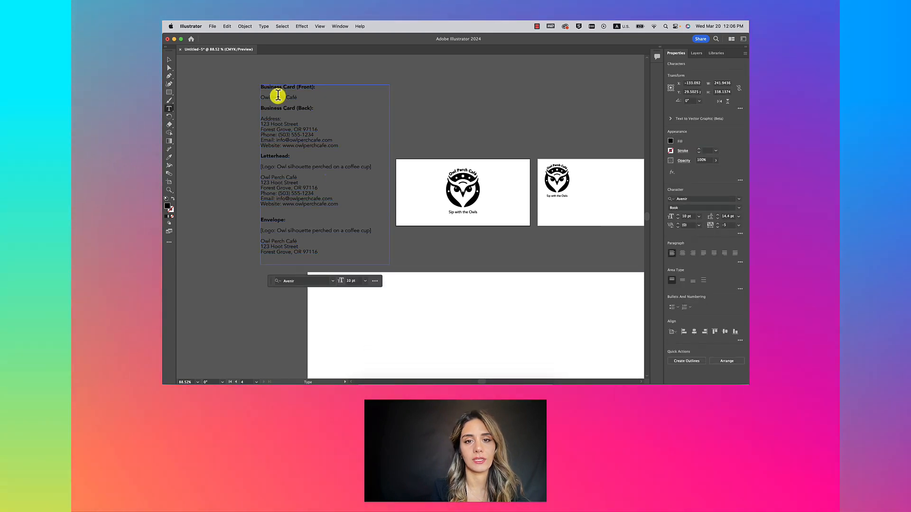
pyautogui.tripleClick(277, 95)
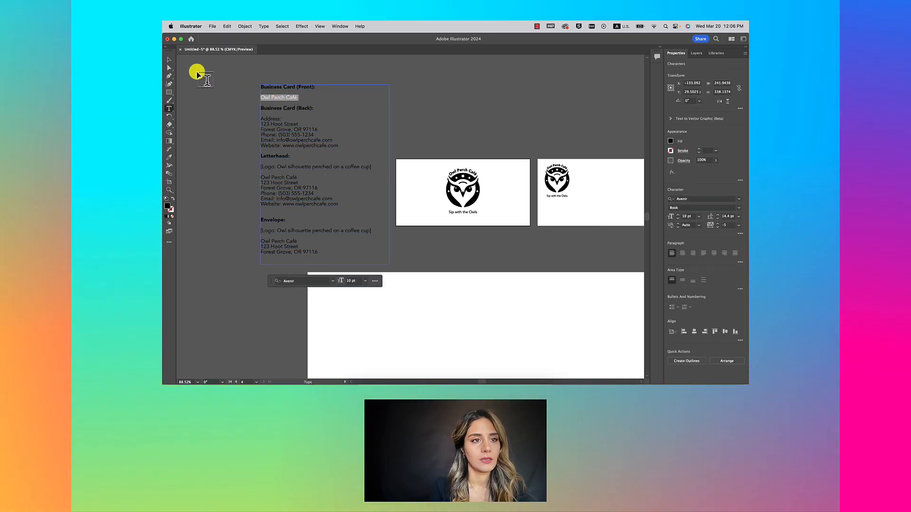
pyautogui.click(169, 60)
pyautogui.click(493, 142)
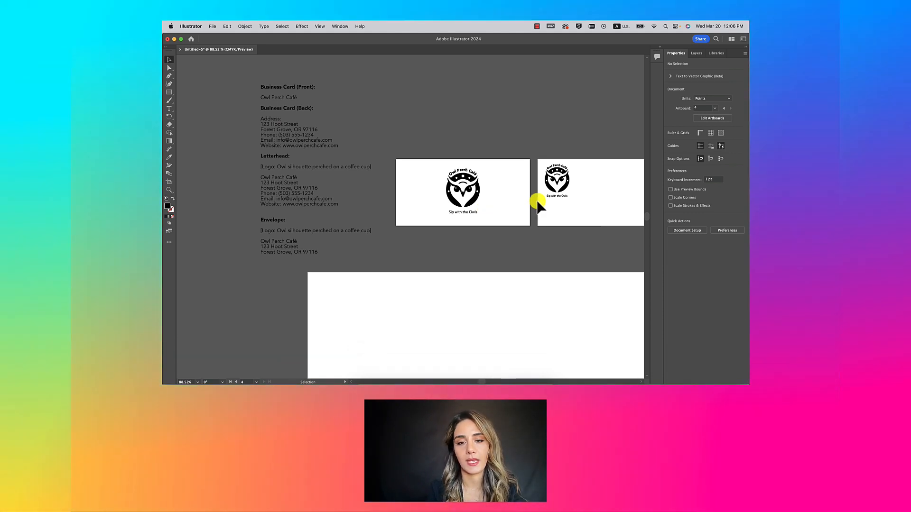
# Step: Copy the Address-to-Website contact lines from the stationery copy text
pyautogui.hscroll(3, 537, 200)
pyautogui.click(233, 142)
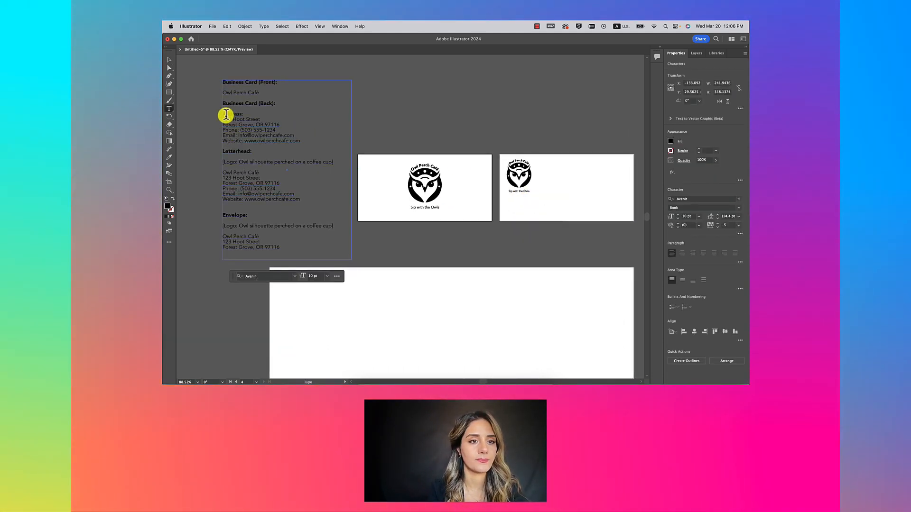
pyautogui.doubleClick(223, 116)
pyautogui.moveTo(224, 116); pyautogui.dragTo(289, 148)
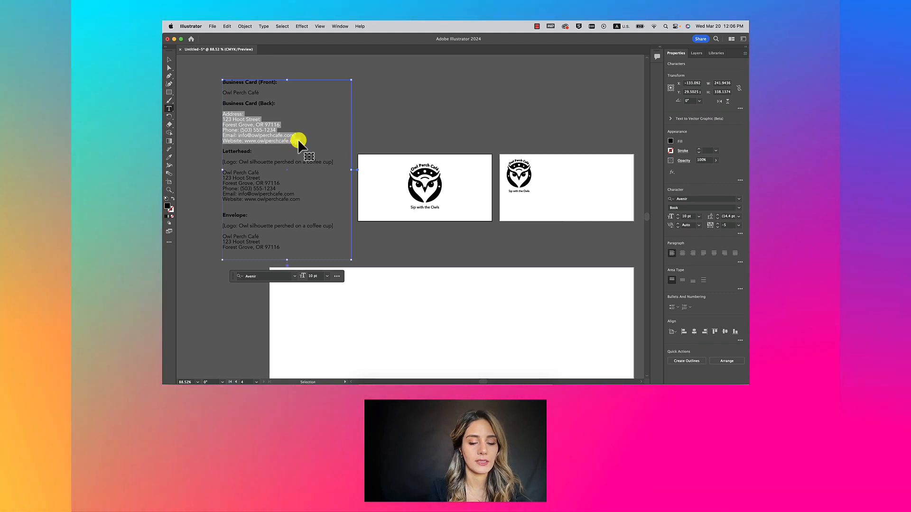
pyautogui.click(169, 59)
pyautogui.click(488, 138)
pyautogui.hscroll(5, 488, 138)
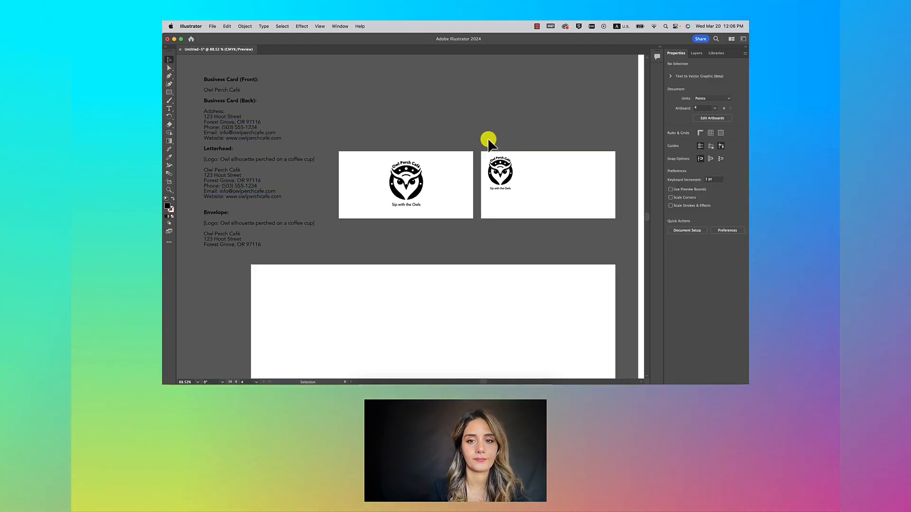
pyautogui.hscroll(-6, 451, 197)
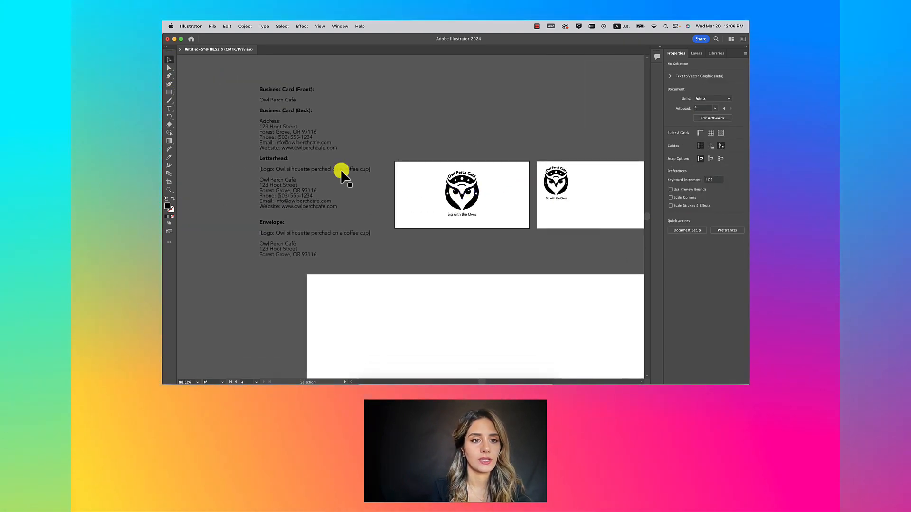
pyautogui.click(259, 127)
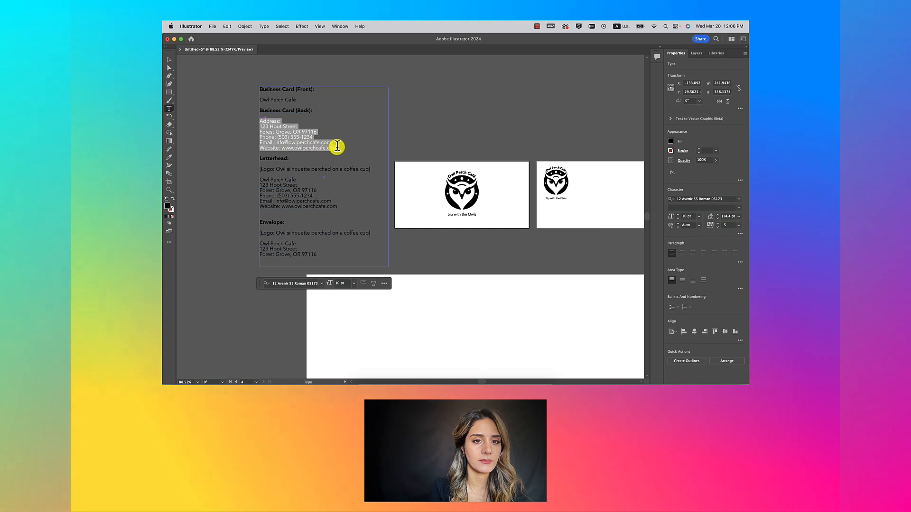
pyautogui.press('super+c')
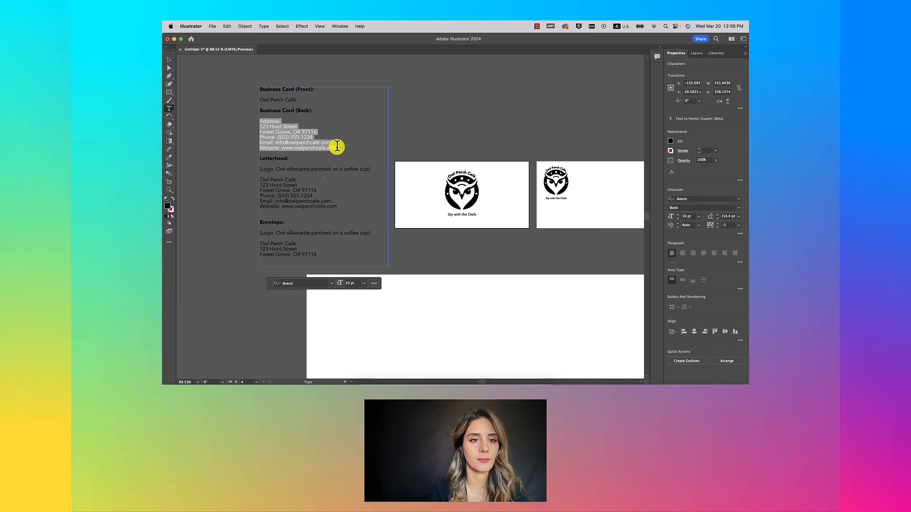
pyautogui.click(169, 61)
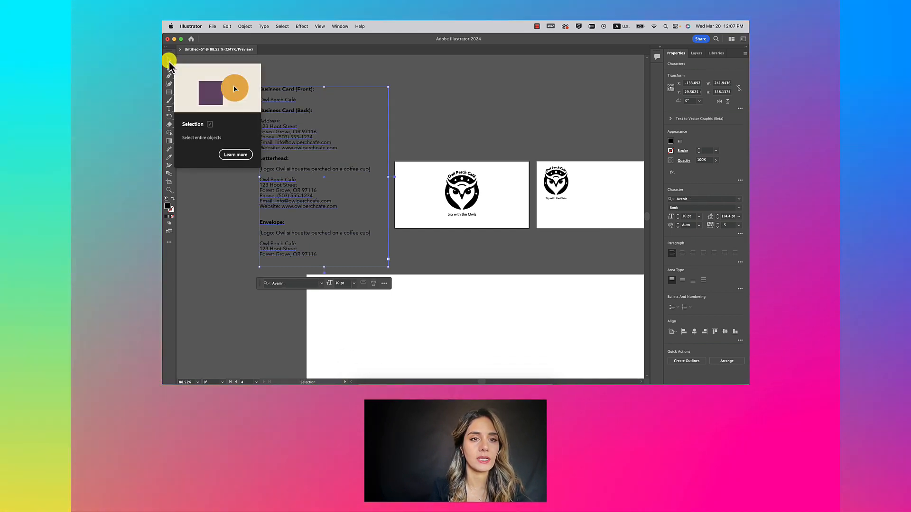
pyautogui.click(444, 106)
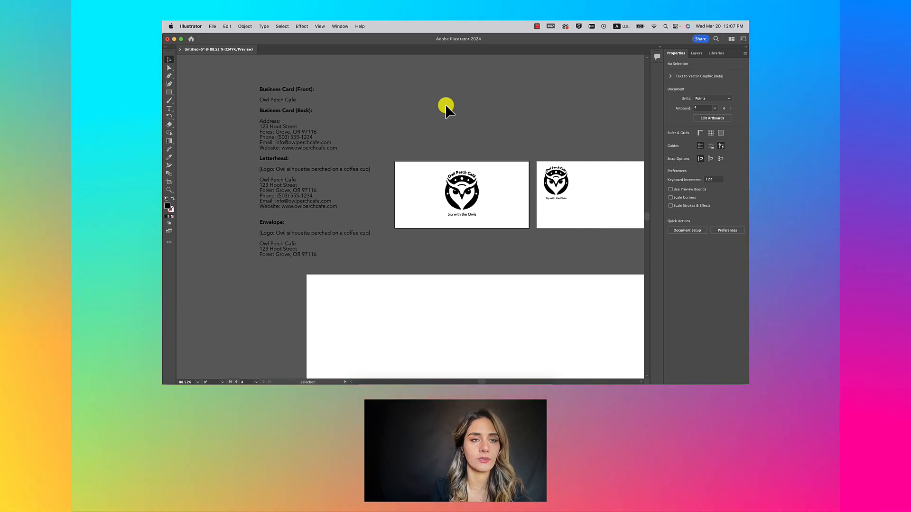
pyautogui.hscroll(3, 563, 195)
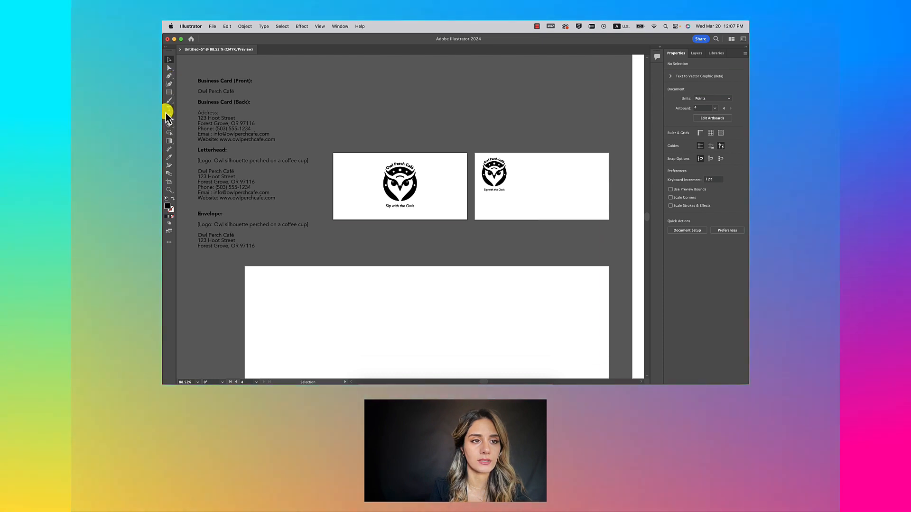
# Step: Paste the address lines into text frames on the back card and above the front card
pyautogui.click(169, 109)
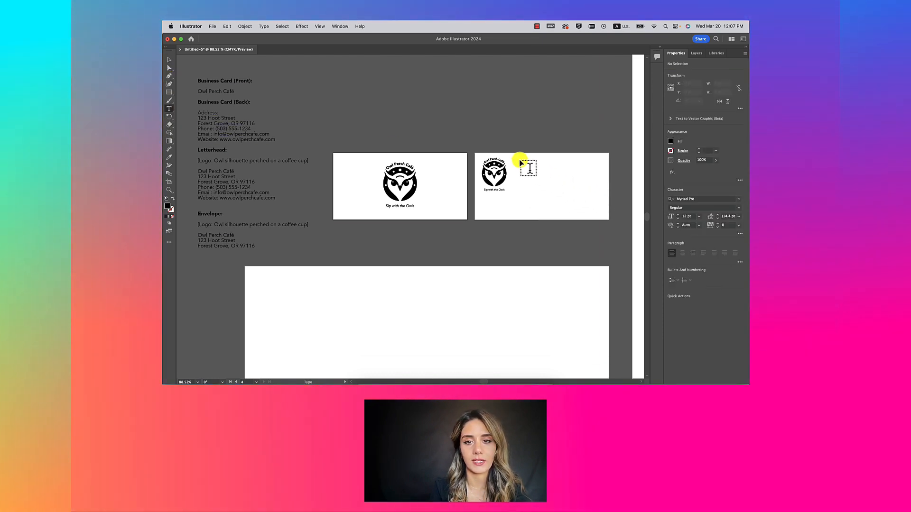
pyautogui.moveTo(517, 160); pyautogui.dragTo(594, 213)
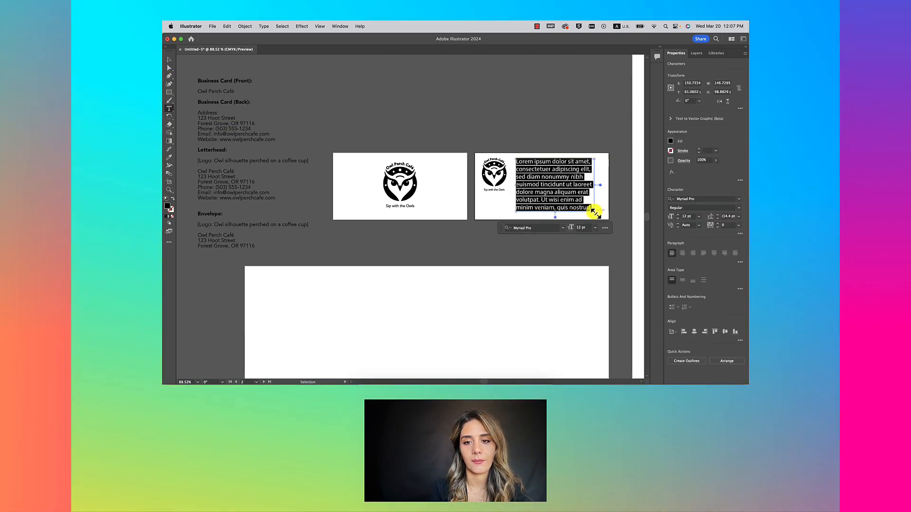
pyautogui.press('super+v')
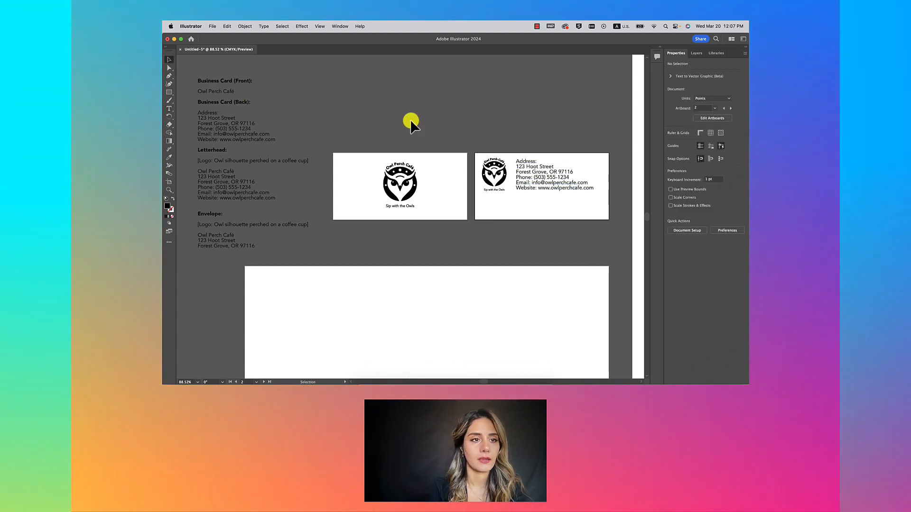
pyautogui.click(169, 108)
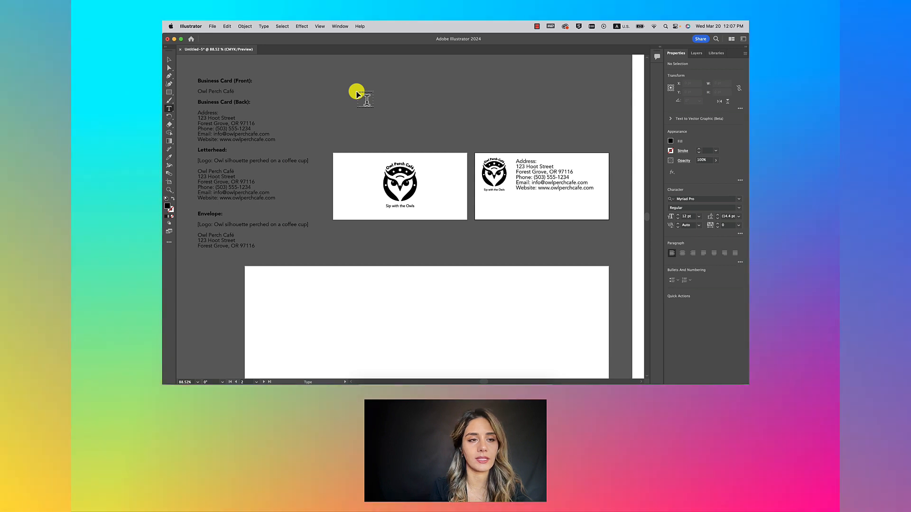
pyautogui.click(357, 91)
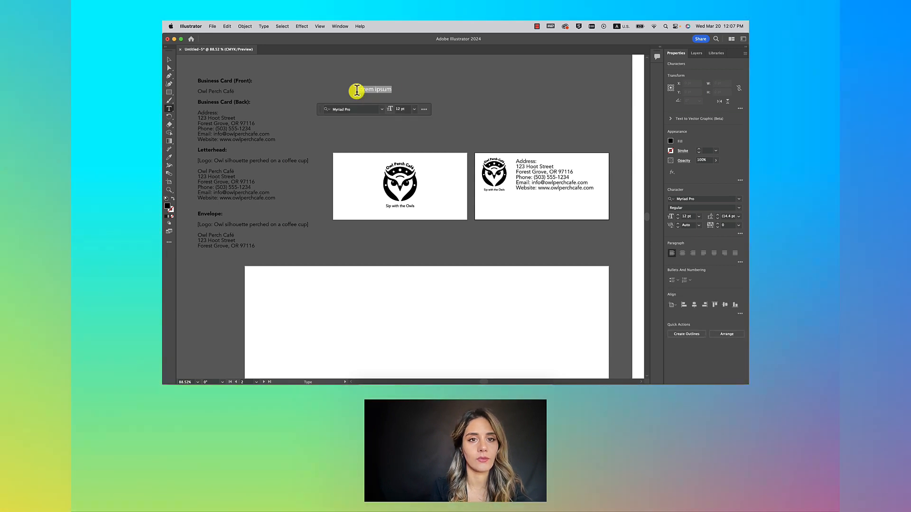
pyautogui.press('super+v')
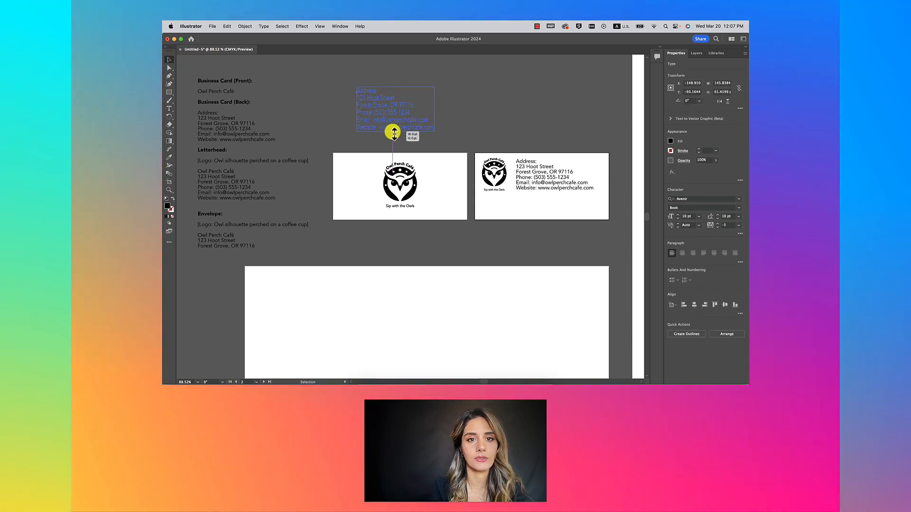
pyautogui.moveTo(393, 140); pyautogui.dragTo(393, 137)
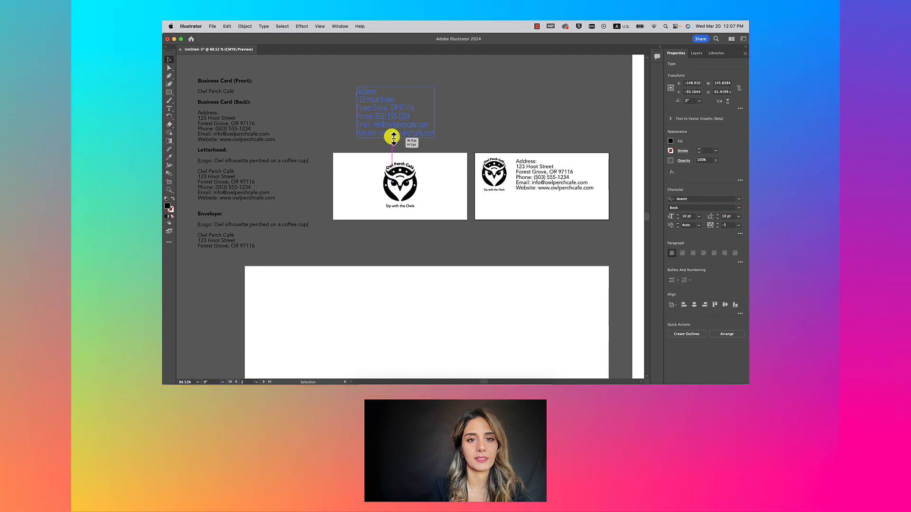
pyautogui.moveTo(434, 106)
pyautogui.mouseDown()
pyautogui.moveTo(466, 108)
pyautogui.moveTo(430, 113)
pyautogui.mouseUp()
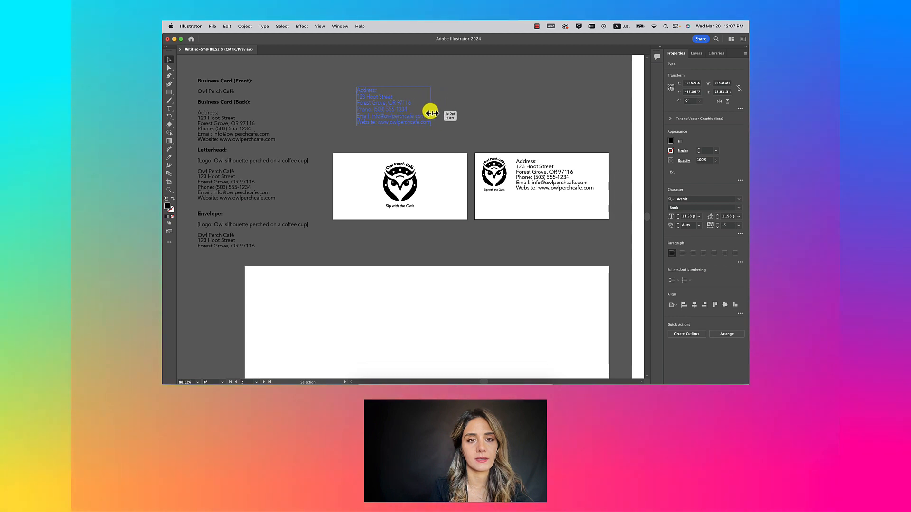
# Step: Delete the stray address block above the cards and the old back-card address text
pyautogui.moveTo(497, 109); pyautogui.dragTo(513, 109)
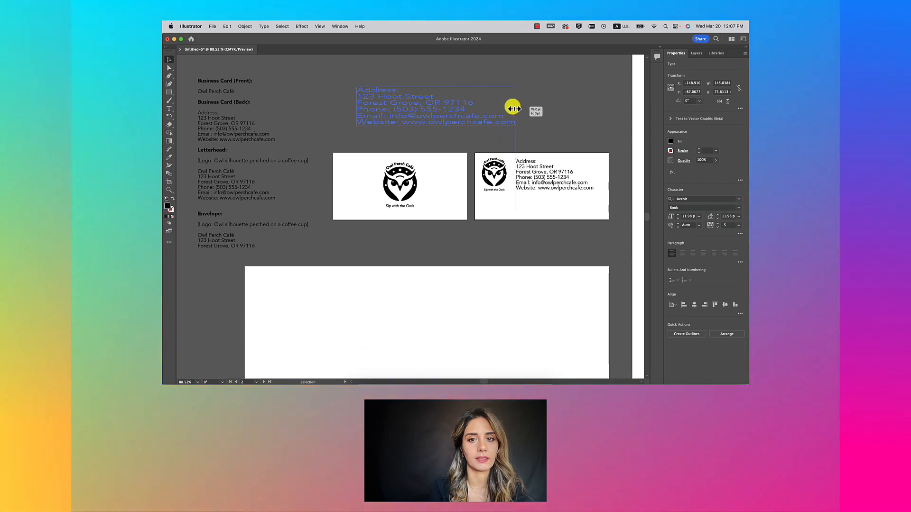
pyautogui.press('Delete')
pyautogui.click(533, 165)
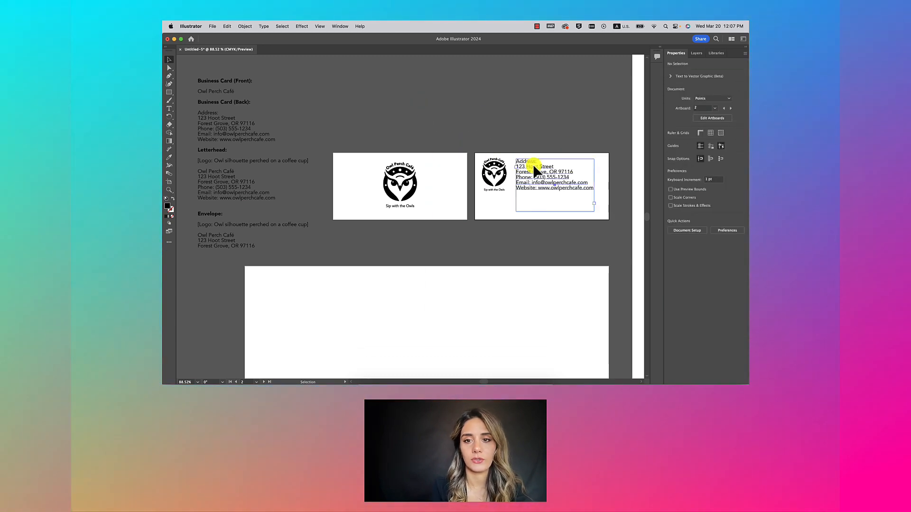
pyautogui.moveTo(594, 186); pyautogui.dragTo(626, 187)
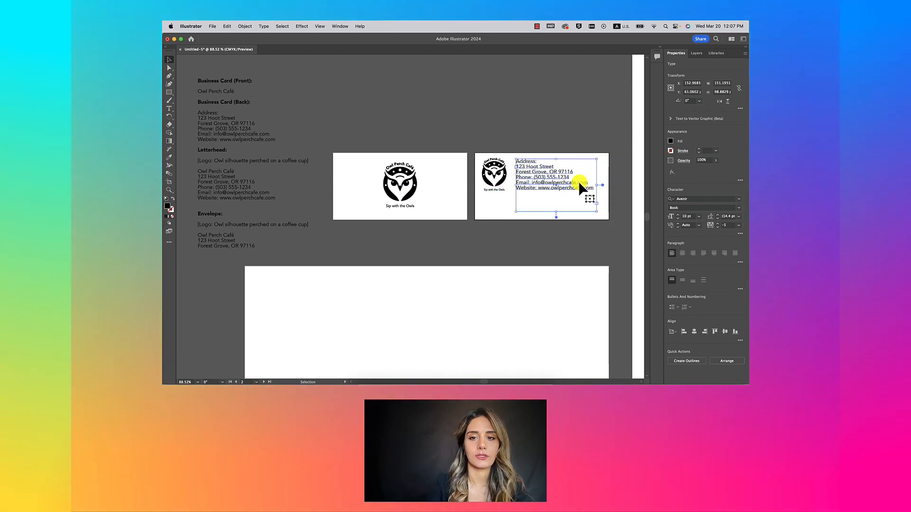
pyautogui.press('Delete')
pyautogui.click(169, 109)
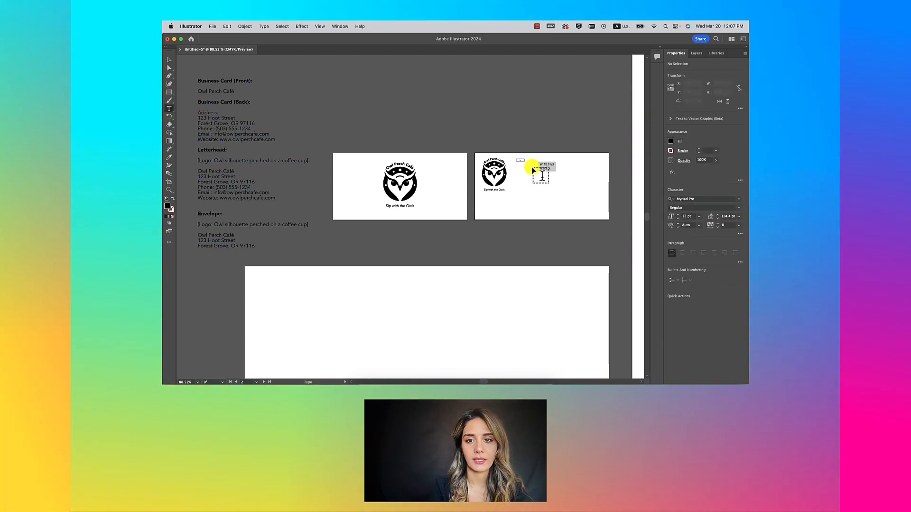
# Step: Paste the address, phone, email and website lines into a new frame beside the back-card logo
pyautogui.moveTo(532, 167); pyautogui.dragTo(595, 213)
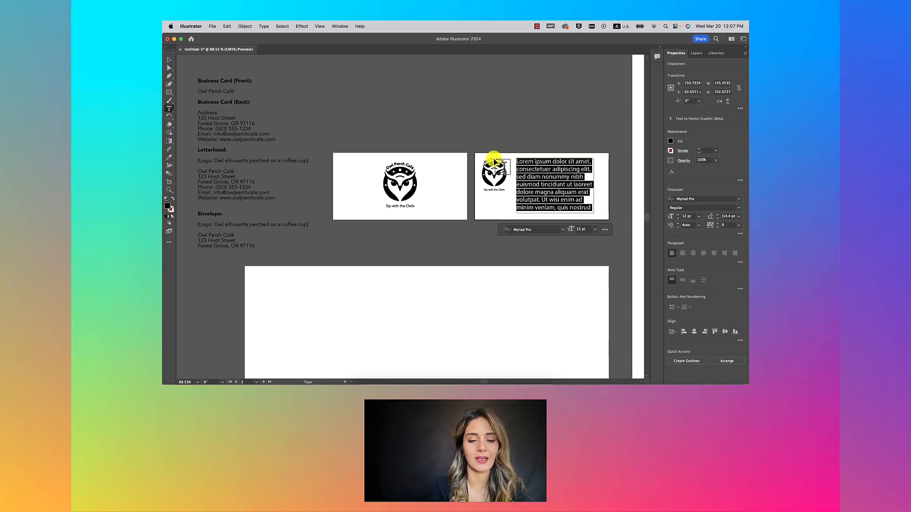
pyautogui.press('super+v')
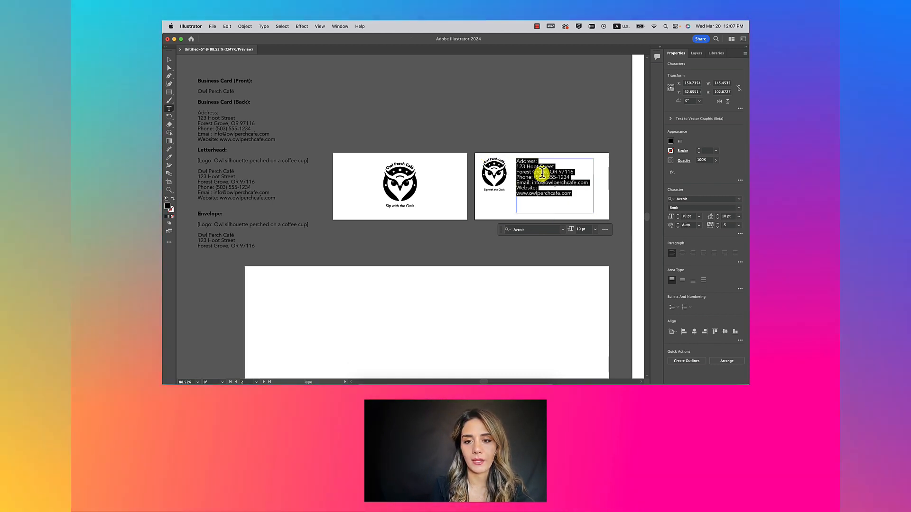
pyautogui.click(542, 174)
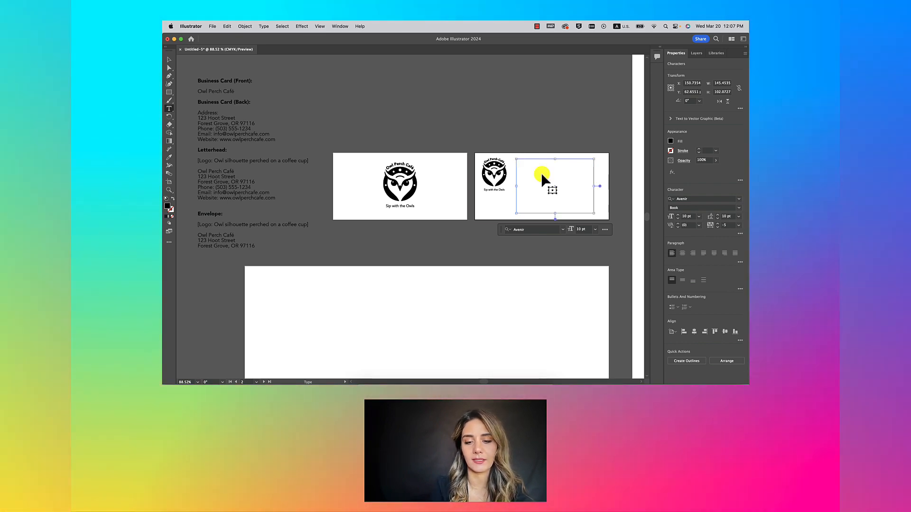
pyautogui.scroll(5, 550, 187)
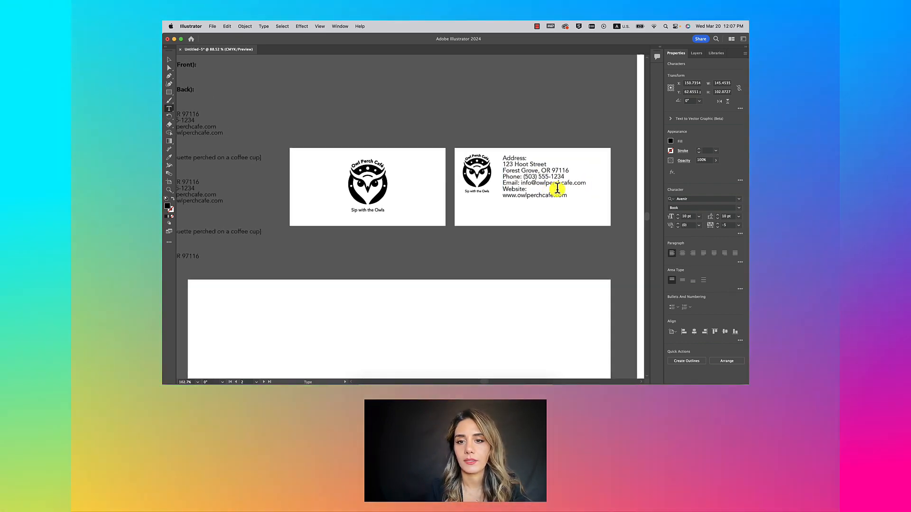
pyautogui.tripleClick(479, 153)
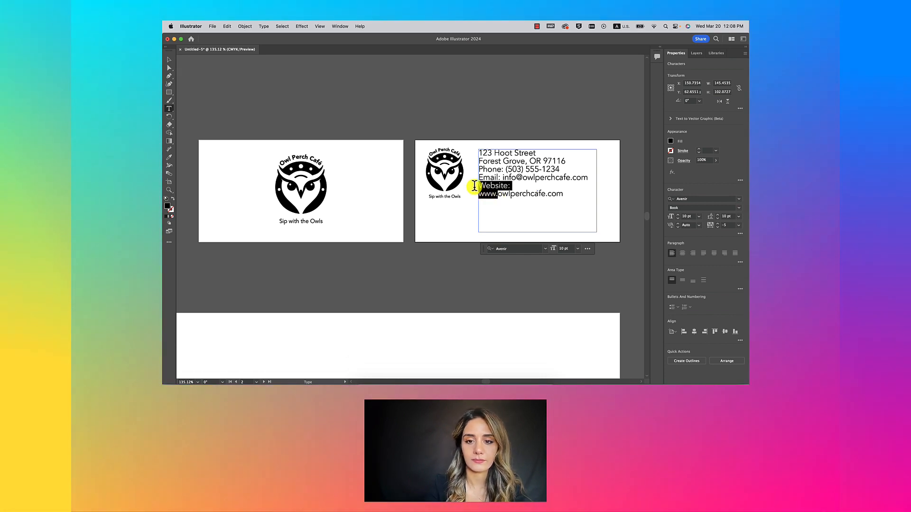
pyautogui.press('BackSpace')
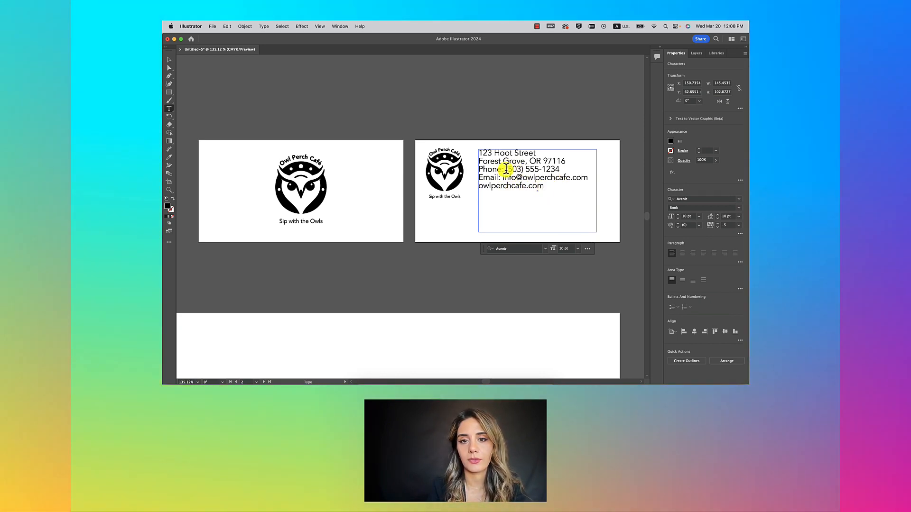
pyautogui.moveTo(505, 169); pyautogui.dragTo(483, 171)
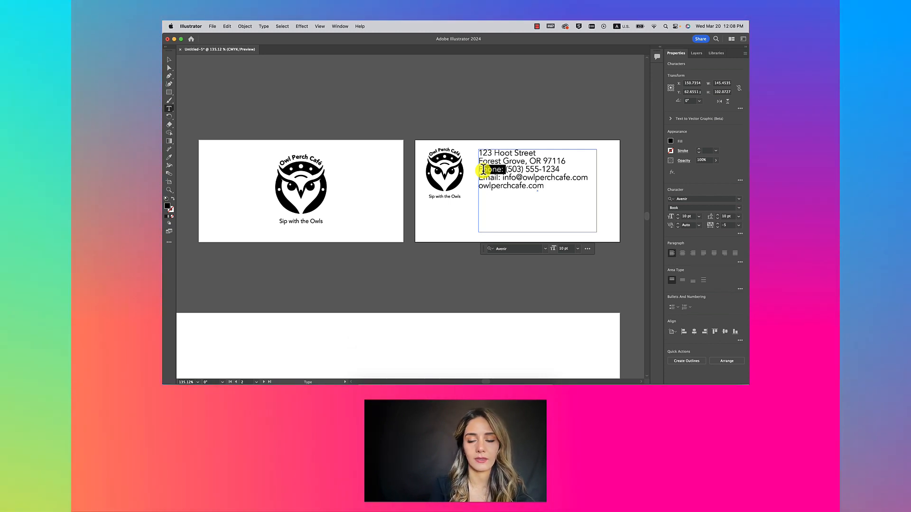
pyautogui.click(504, 170)
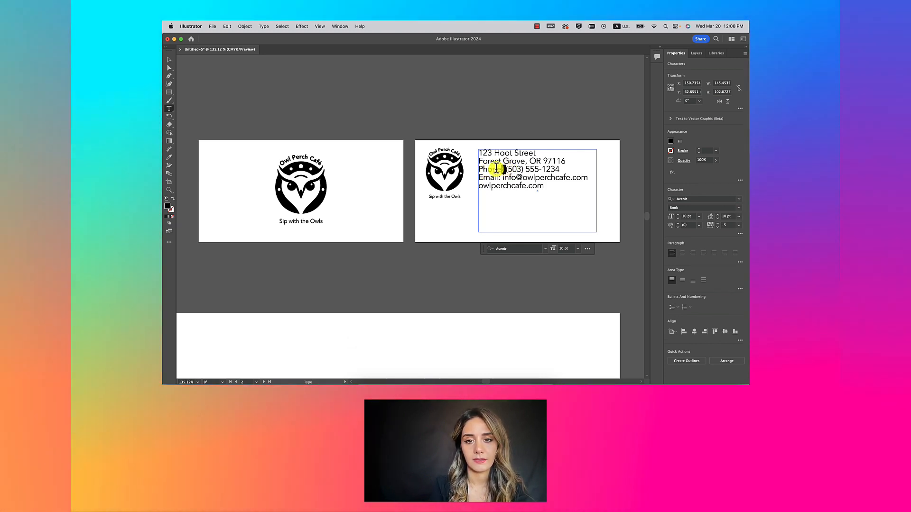
pyautogui.moveTo(495, 170); pyautogui.dragTo(479, 169)
pyautogui.press('BackSpace')
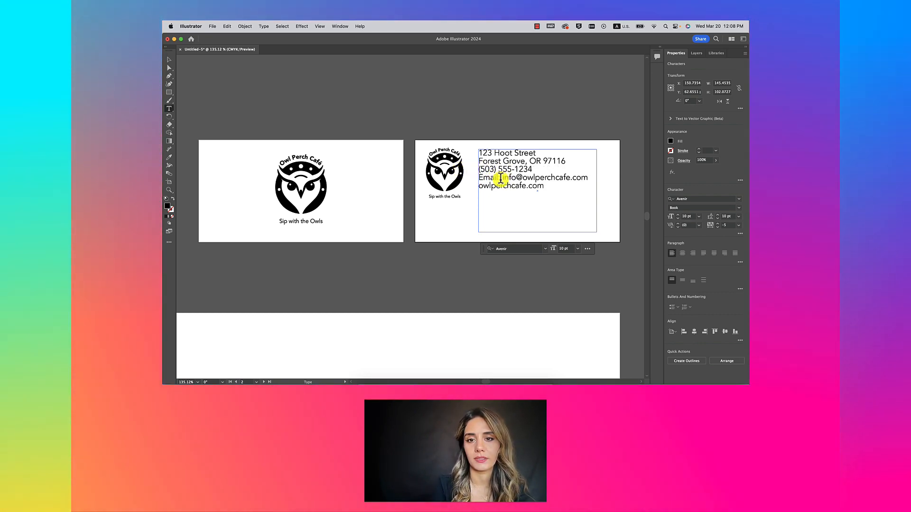
pyautogui.moveTo(501, 178); pyautogui.dragTo(475, 178)
pyautogui.press('BackSpace')
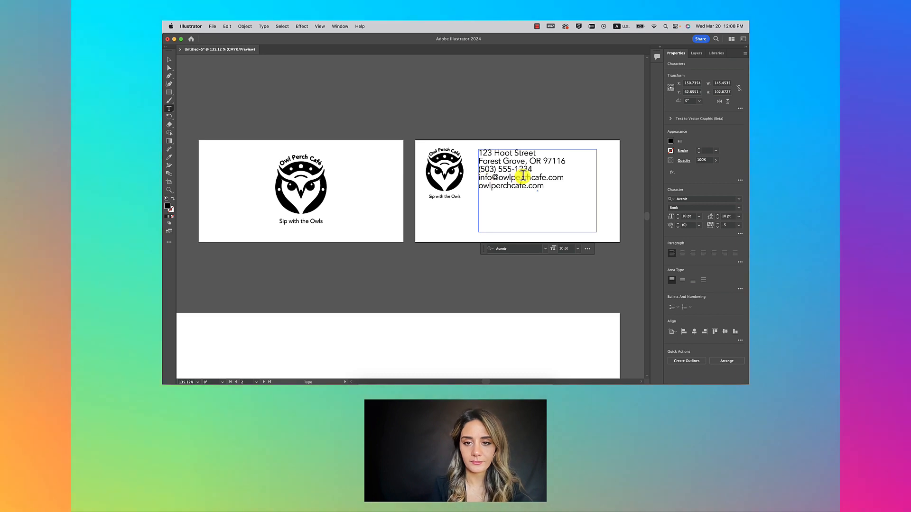
pyautogui.click(169, 59)
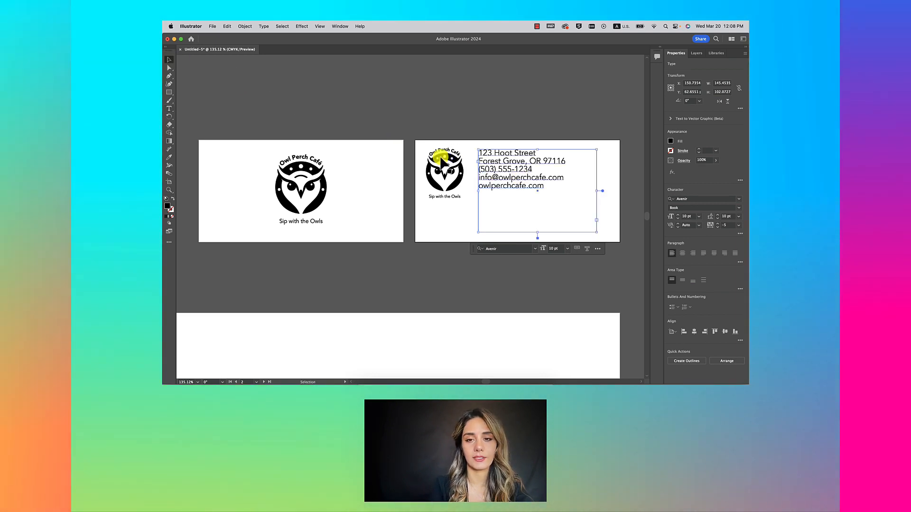
# Step: Pull the contact frame's left edge right, away from the owl logo, and extend its right edge
pyautogui.scroll(-3, 440, 156)
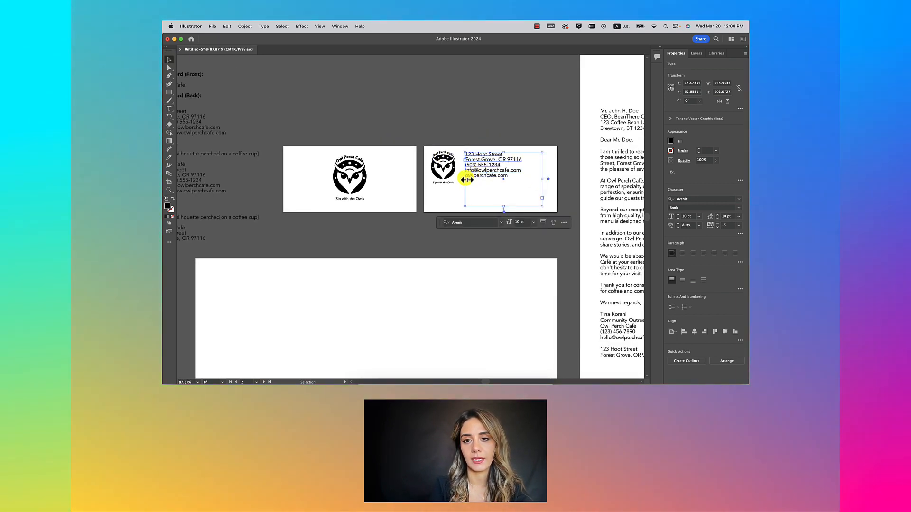
pyautogui.moveTo(465, 179); pyautogui.dragTo(474, 178)
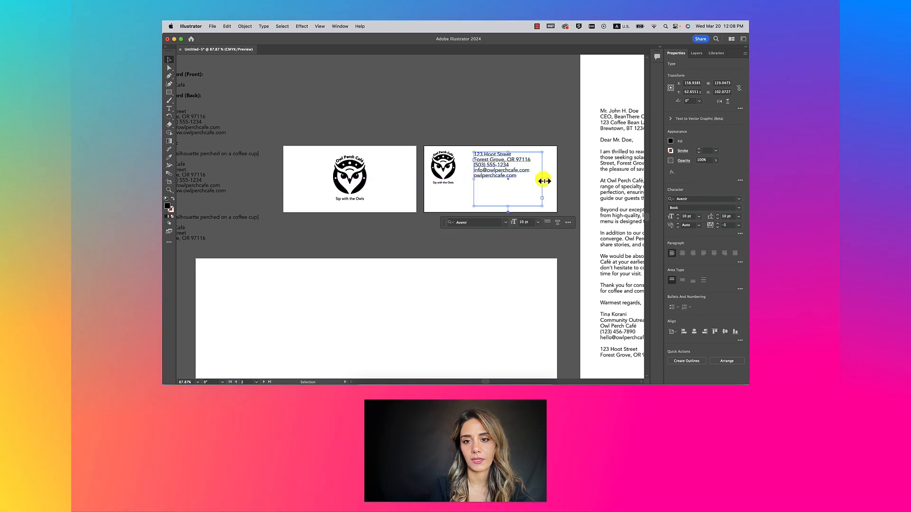
pyautogui.moveTo(543, 180); pyautogui.dragTo(549, 180)
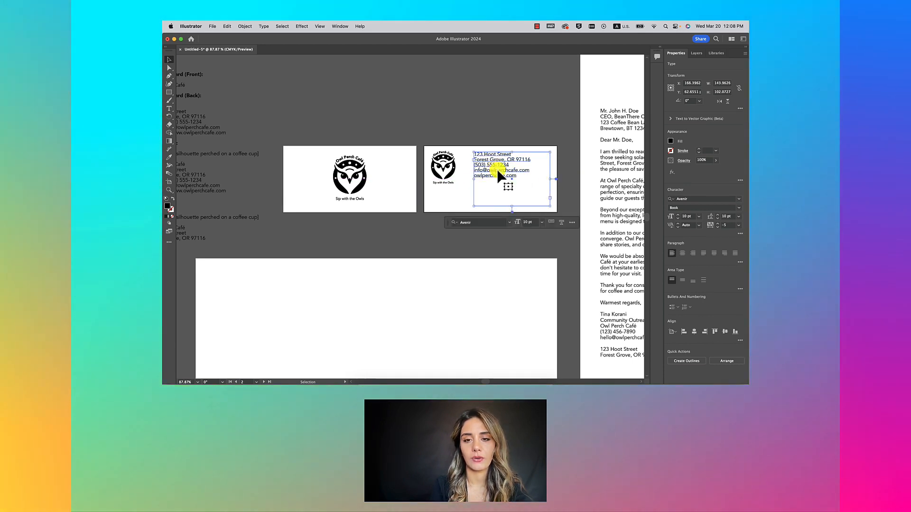
pyautogui.doubleClick(497, 170)
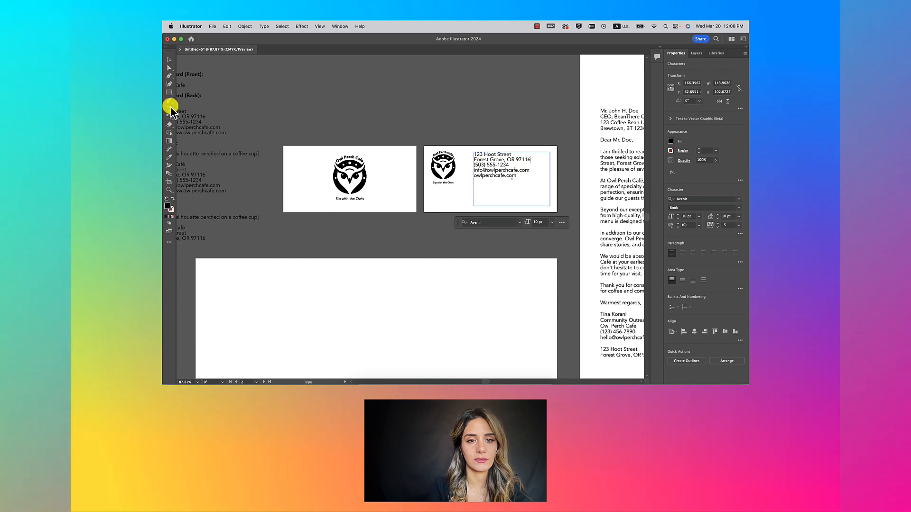
# Step: Try blank lines after the city and phone lines, then remove them again
pyautogui.click(486, 166)
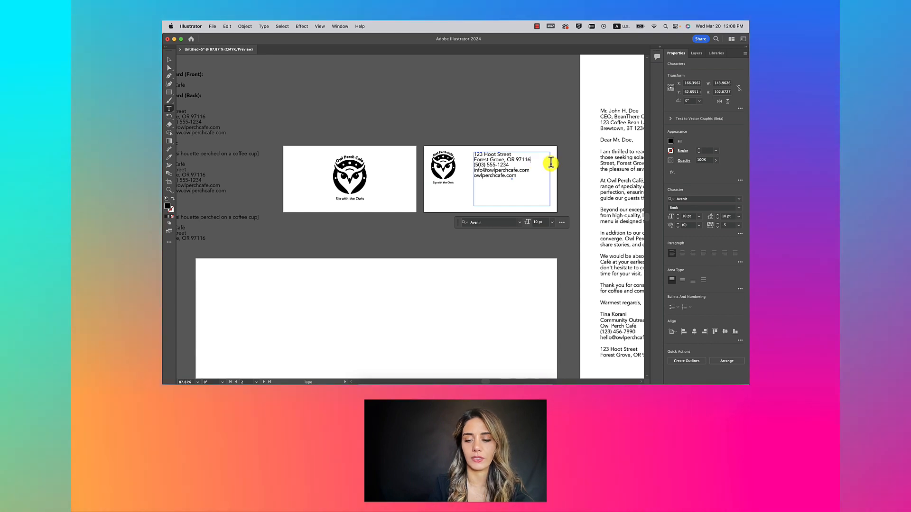
pyautogui.press('Return')
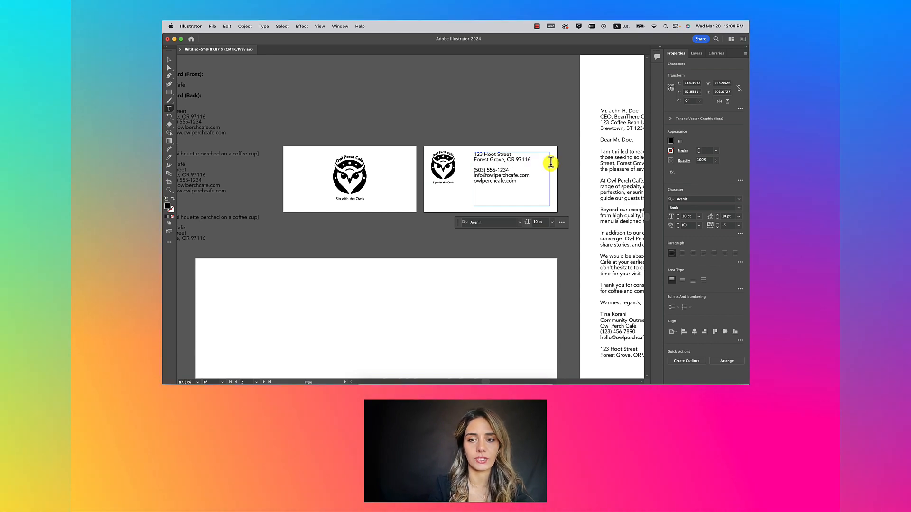
pyautogui.click(514, 168)
pyautogui.press('Return')
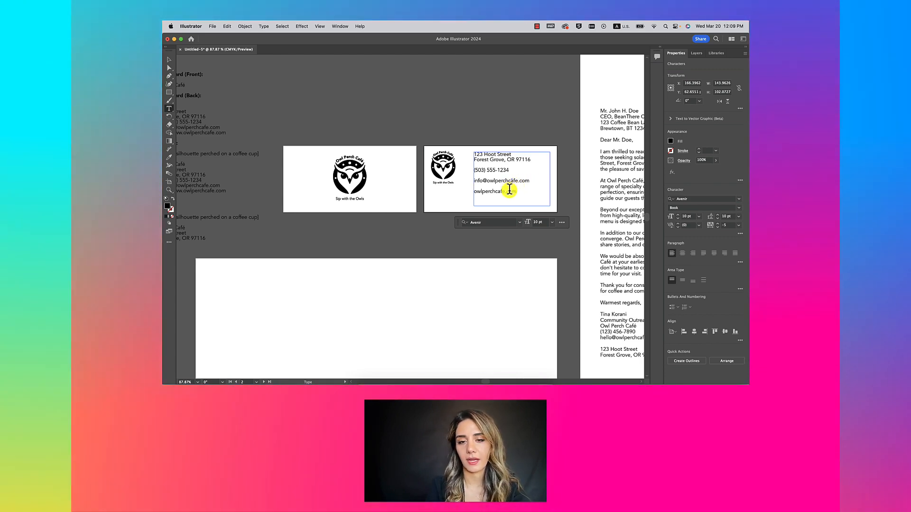
pyautogui.press('BackSpace')
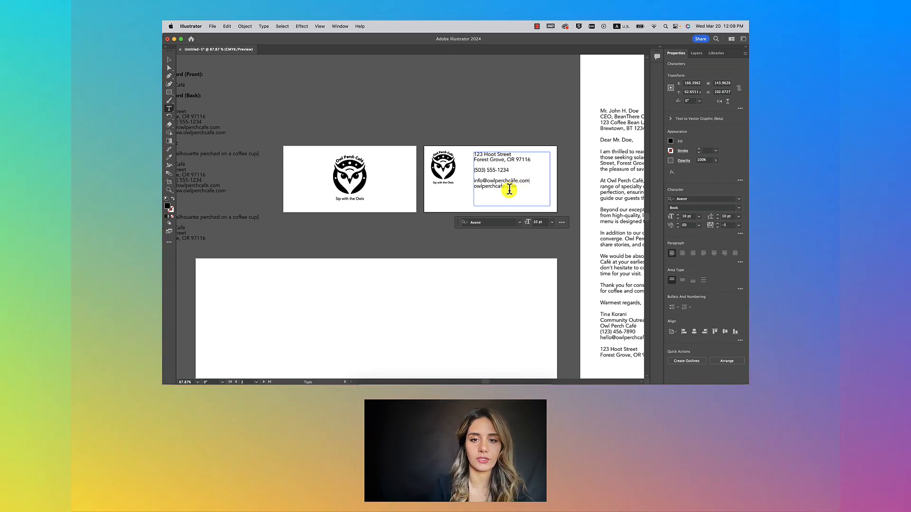
pyautogui.click(473, 181)
pyautogui.press('BackSpace')
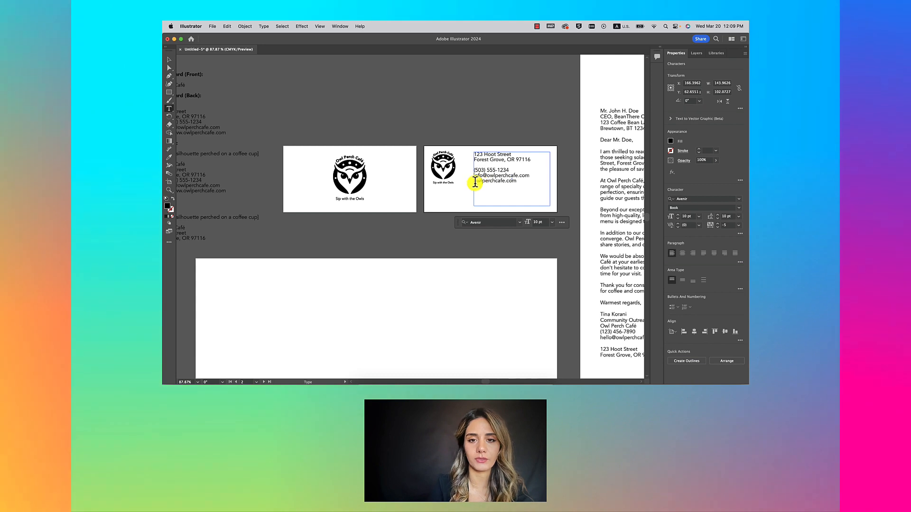
pyautogui.click(475, 170)
pyautogui.press('BackSpace')
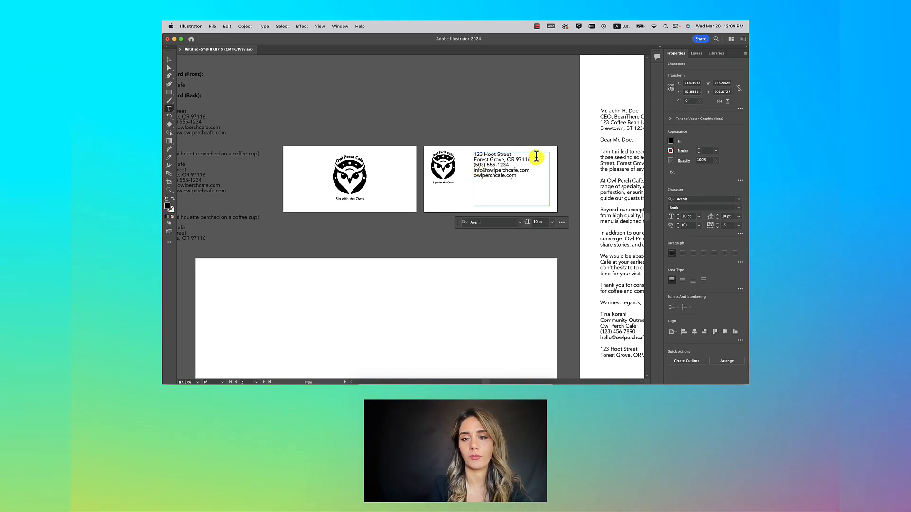
# Step: Select all the contact text and raise Space After Paragraph to 6 pt
pyautogui.press('super+a')
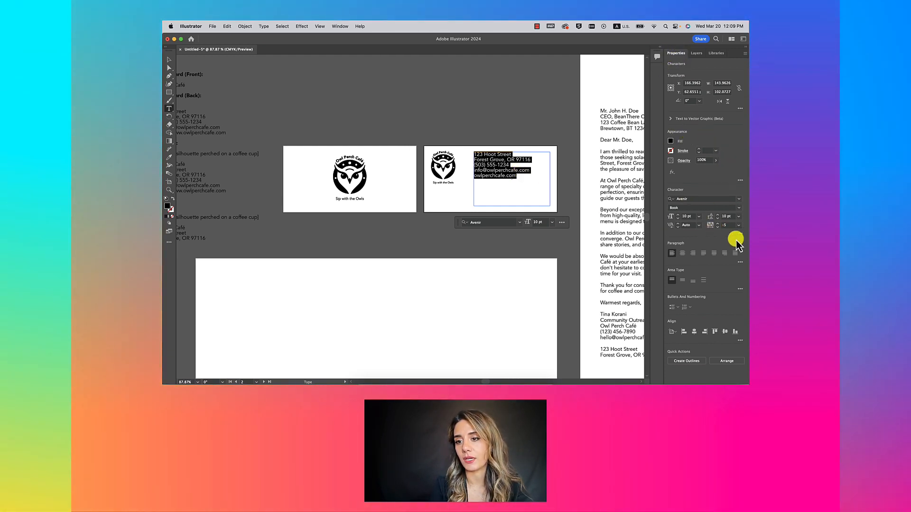
pyautogui.click(740, 262)
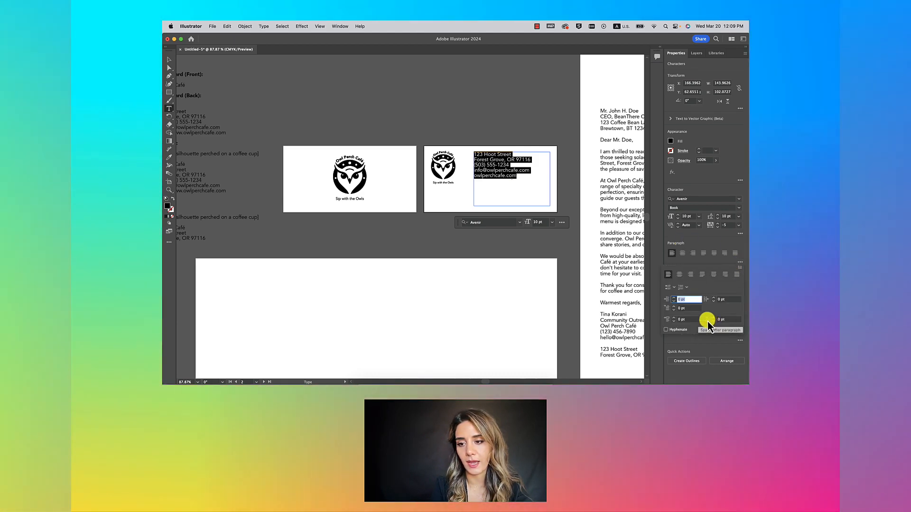
pyautogui.click(714, 319)
pyautogui.click(713, 319)
pyautogui.click(713, 318)
pyautogui.click(713, 319)
pyautogui.click(713, 319)
pyautogui.click(713, 319)
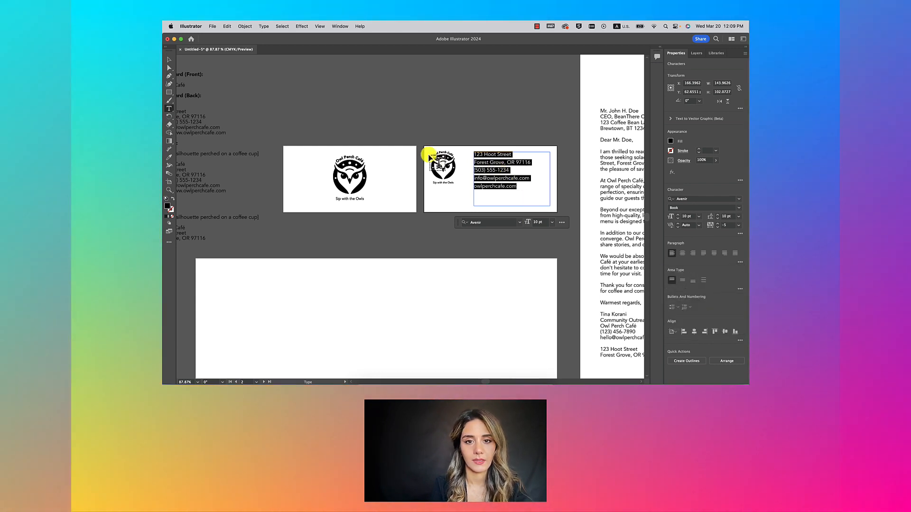
pyautogui.hscroll(-5, 258, 152)
# Step: Add a blank line after 'Owl Perch Café' and set the name in Avenir Medium
pyautogui.click(237, 89)
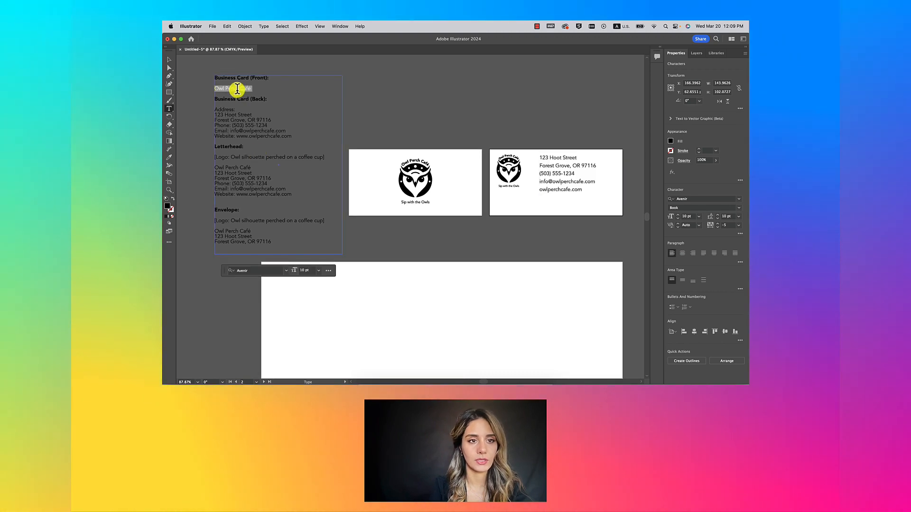
pyautogui.click(540, 156)
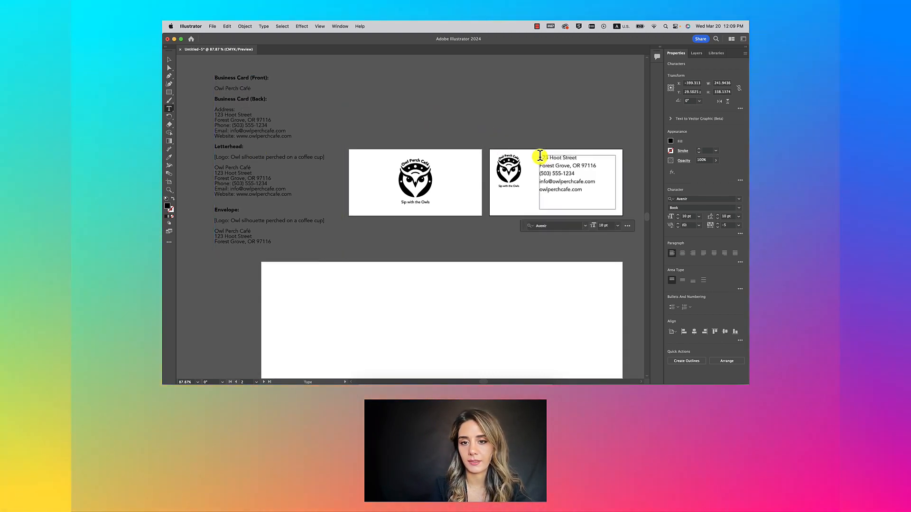
pyautogui.press('Return')
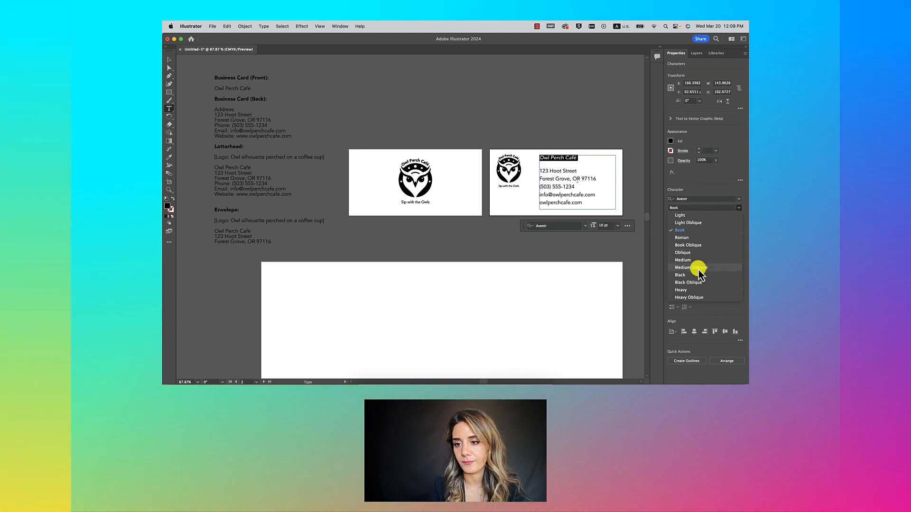
pyautogui.click(697, 261)
pyautogui.click(571, 185)
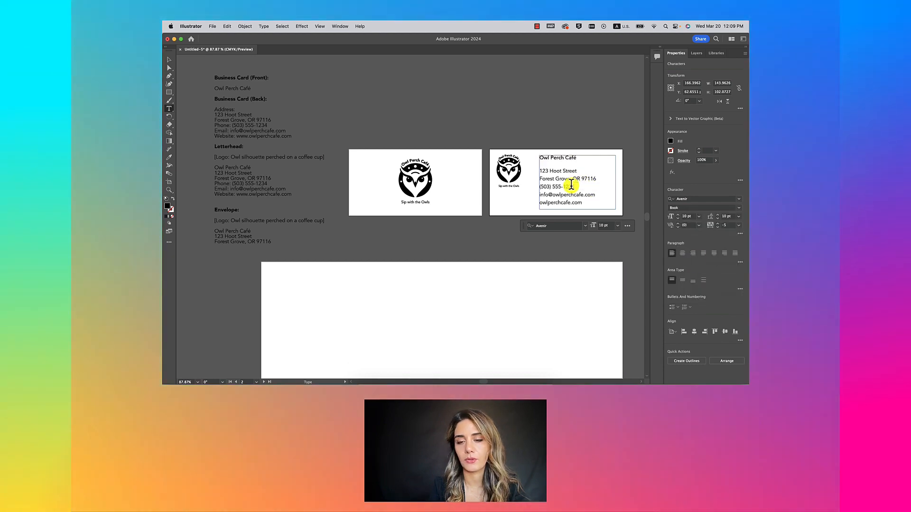
pyautogui.scroll(-2, 571, 185)
pyautogui.scroll(2, 571, 185)
pyautogui.scroll(2, 572, 185)
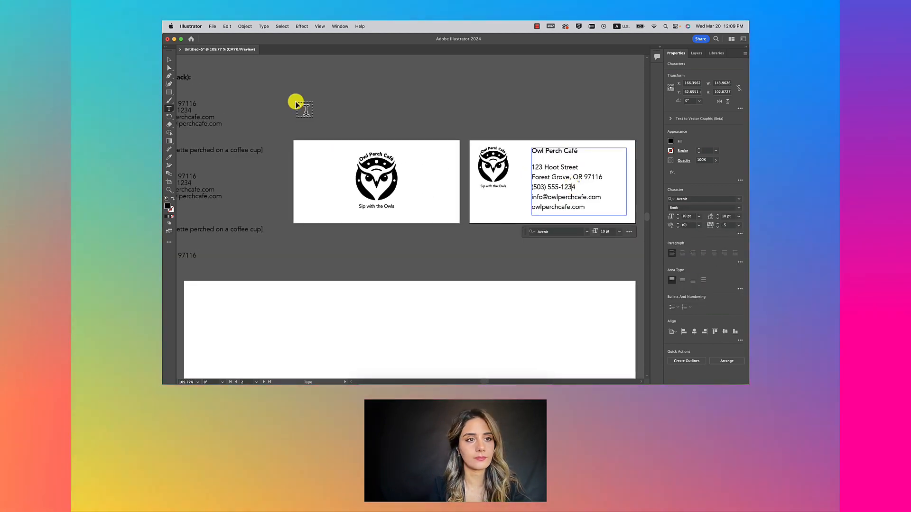
# Step: Select the address, phone, email and website lines of the back-card text
pyautogui.hscroll(2, 497, 120)
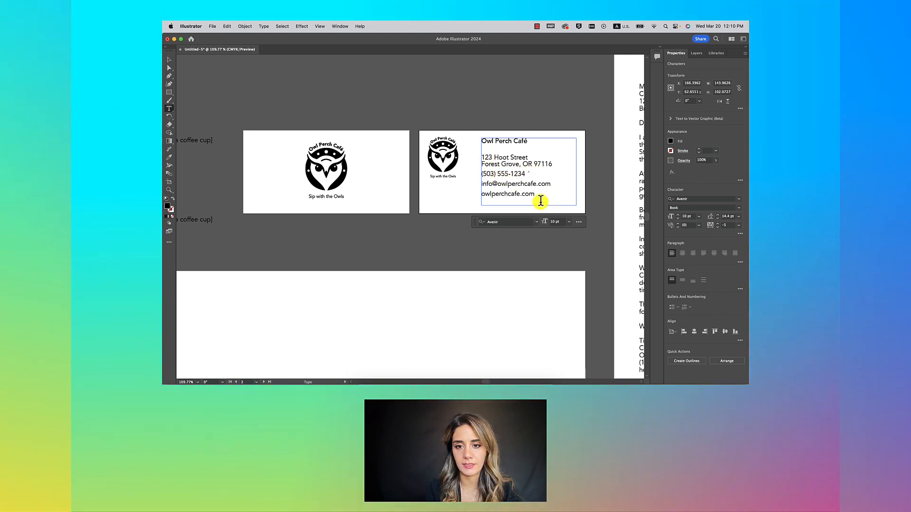
pyautogui.moveTo(530, 194); pyautogui.dragTo(480, 158)
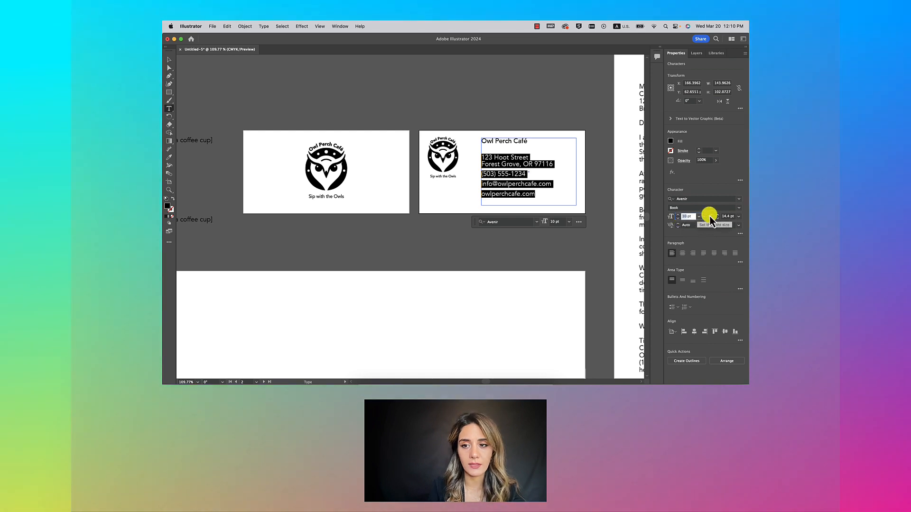
# Step: Set the selected contact lines to 9 pt with 7 pt space after each paragraph
pyautogui.click(679, 220)
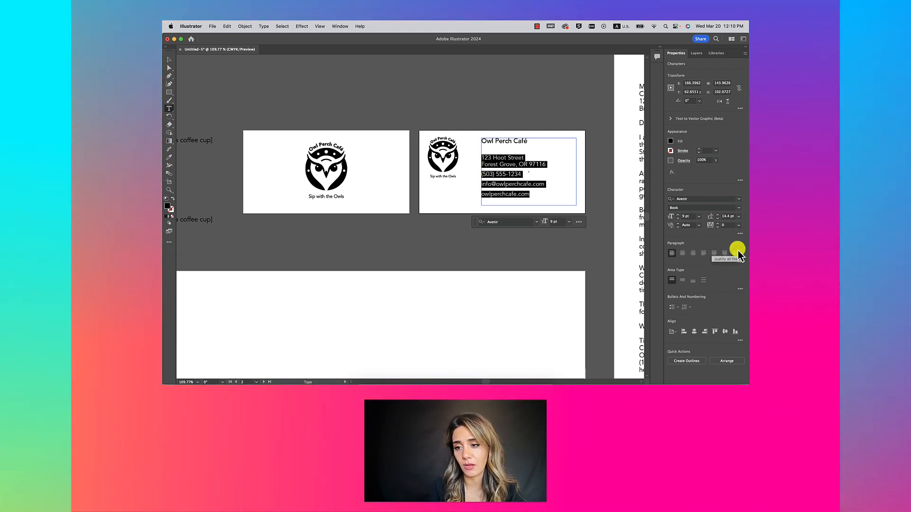
pyautogui.click(740, 262)
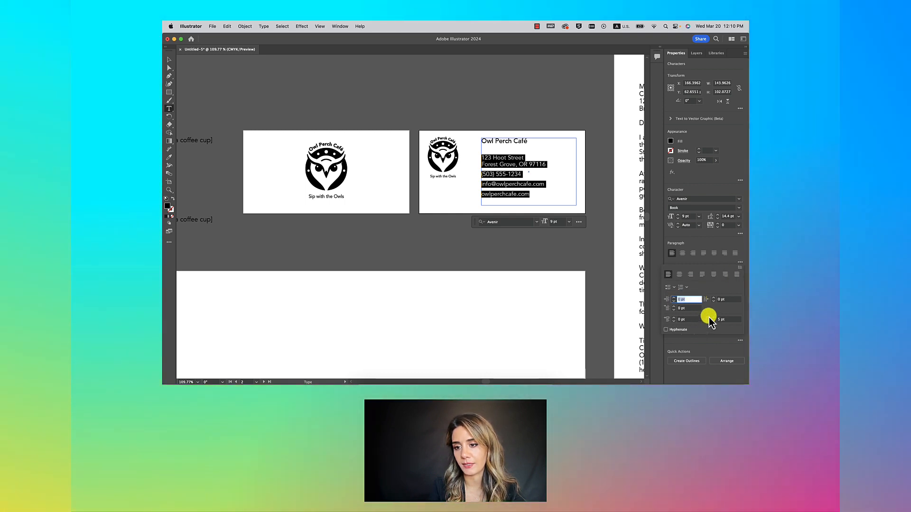
pyautogui.click(713, 318)
pyautogui.click(714, 318)
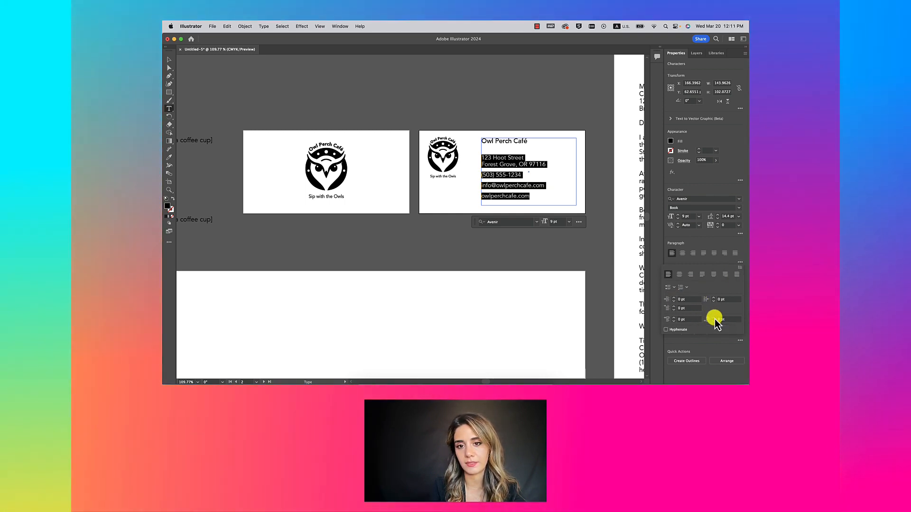
pyautogui.click(526, 187)
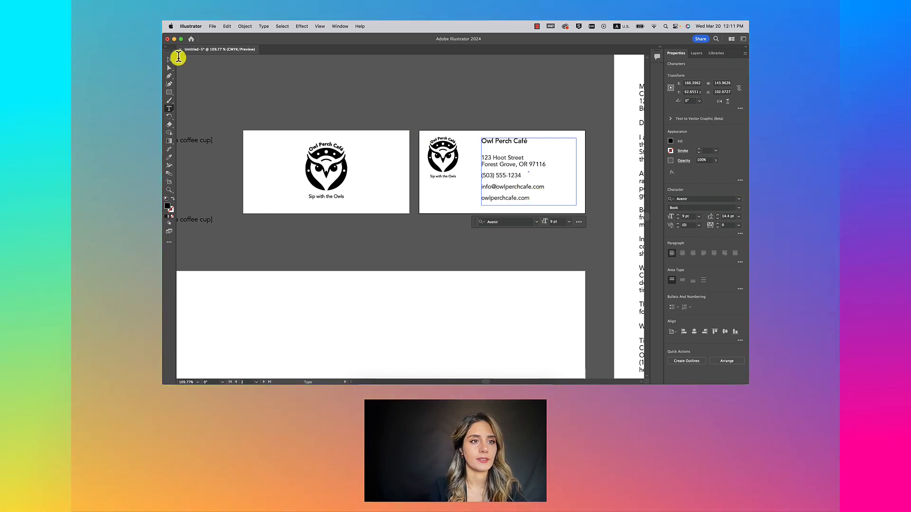
pyautogui.click(169, 59)
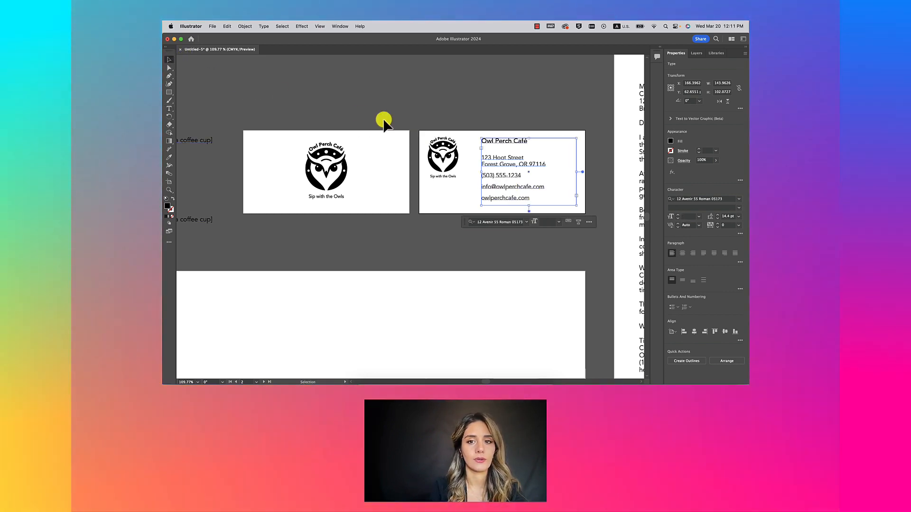
# Step: Move the contact text block slightly right, then shift the back-card owl logo down and right
pyautogui.click(465, 118)
pyautogui.scroll(-2, 489, 119)
pyautogui.moveTo(494, 139); pyautogui.dragTo(510, 136)
pyautogui.scroll(1, 513, 172)
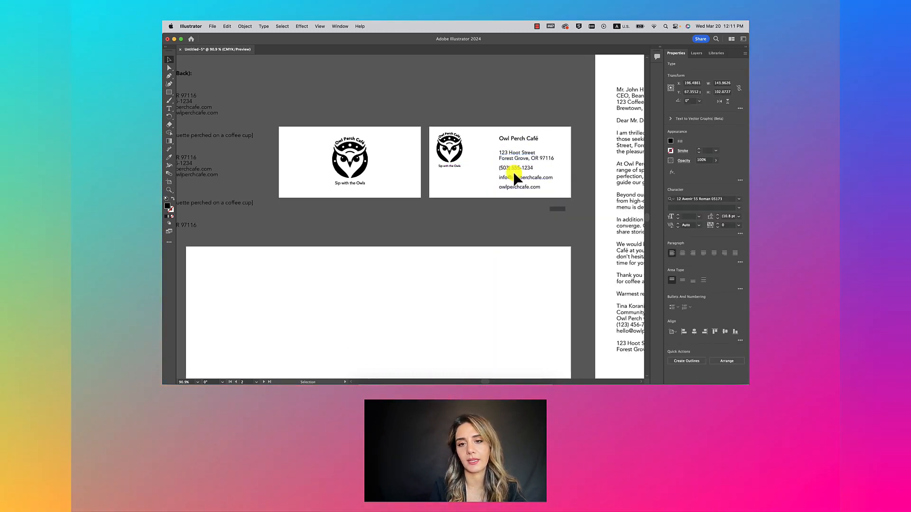
pyautogui.scroll(2, 514, 172)
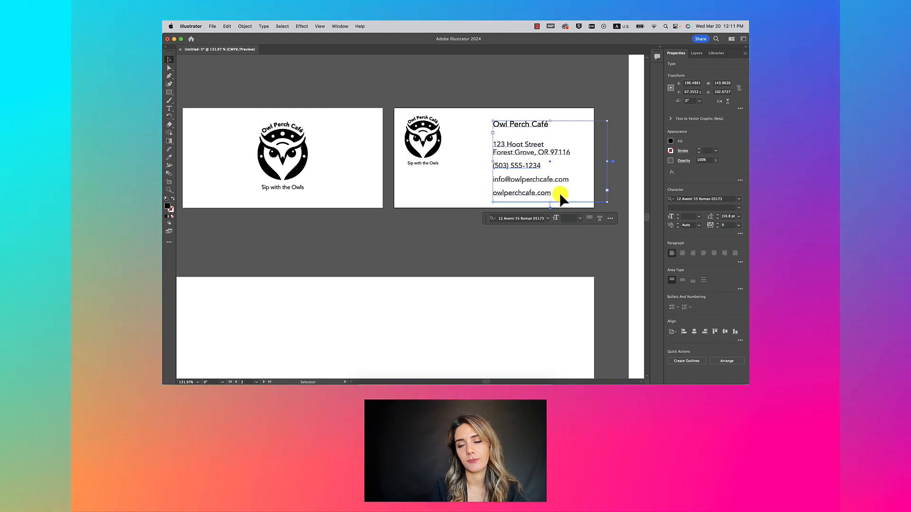
pyautogui.doubleClick(488, 178)
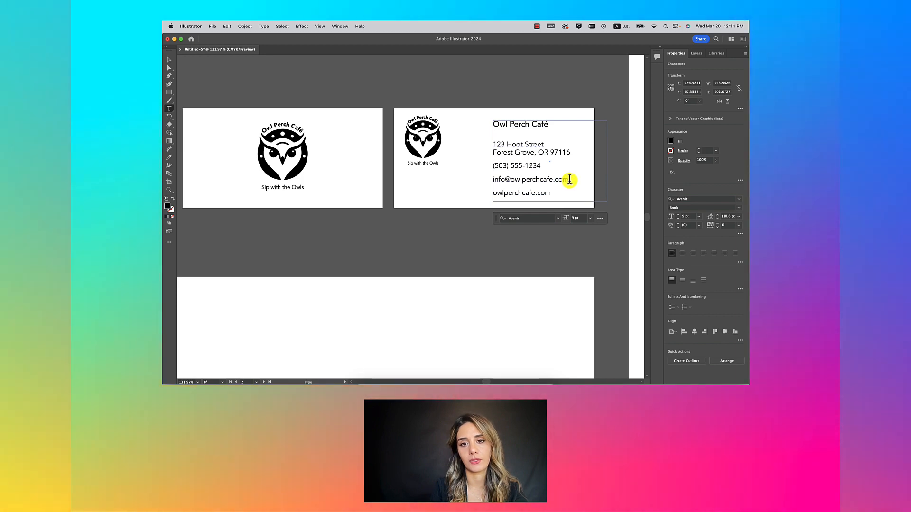
pyautogui.moveTo(567, 180); pyautogui.dragTo(493, 166)
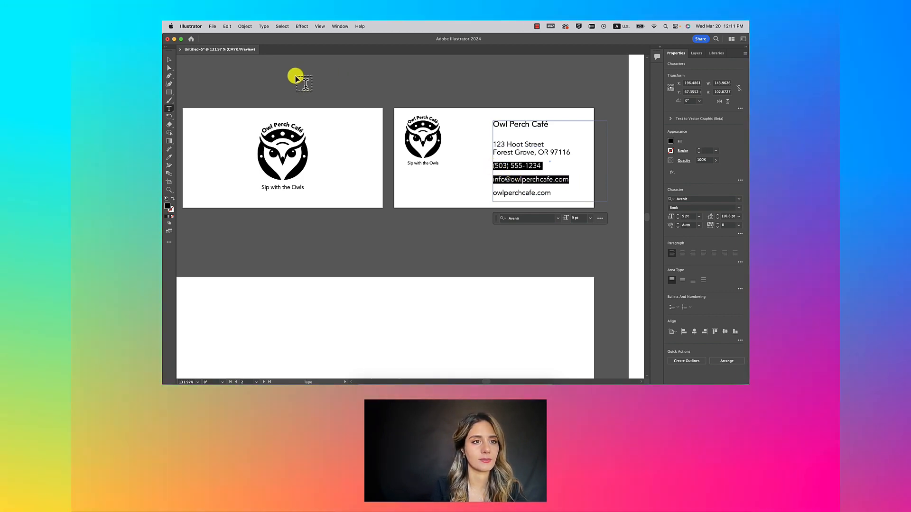
pyautogui.click(169, 59)
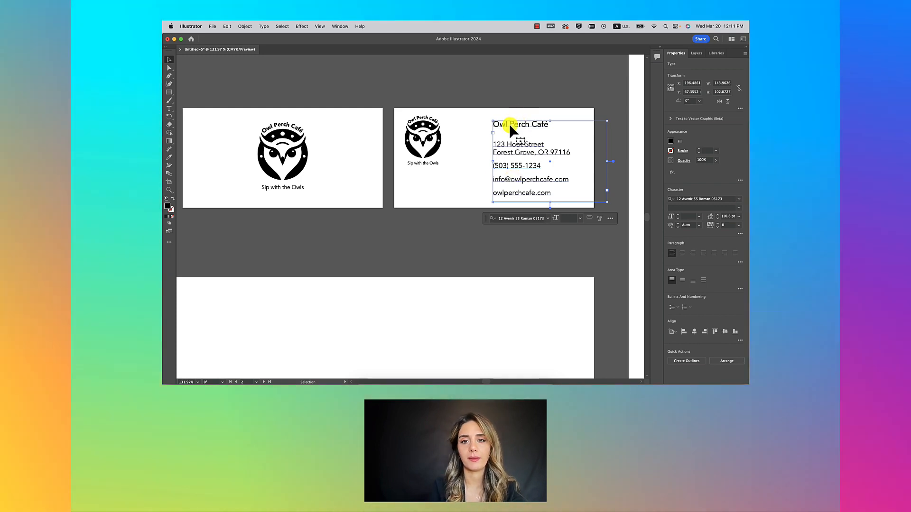
pyautogui.moveTo(508, 124); pyautogui.dragTo(516, 123)
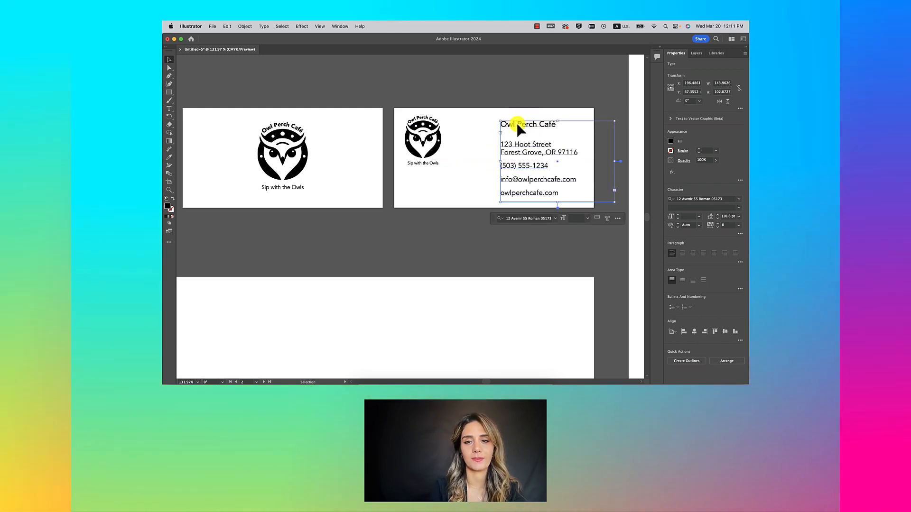
pyautogui.click(503, 98)
pyautogui.scroll(-3, 503, 97)
pyautogui.moveTo(456, 122); pyautogui.dragTo(468, 134)
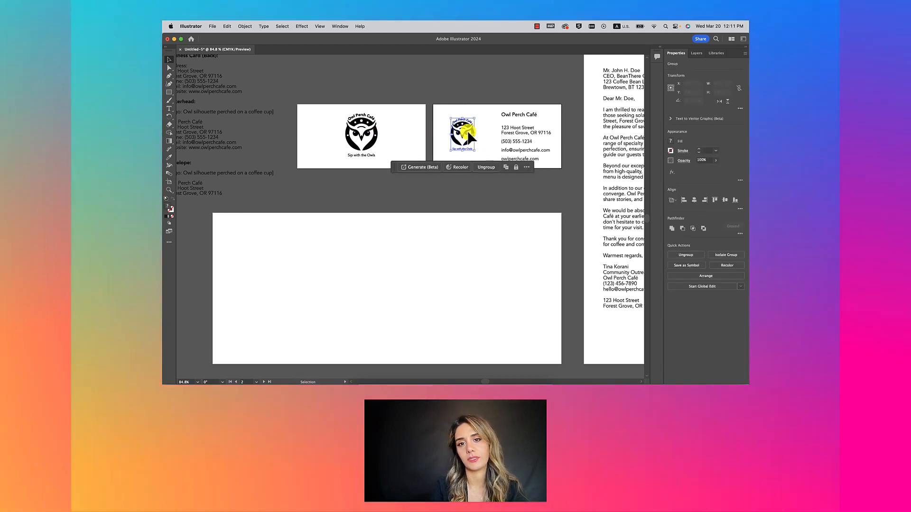
# Step: Draw a light grey 252×126 pt rectangle over the front card and send it to the back
pyautogui.click(488, 113)
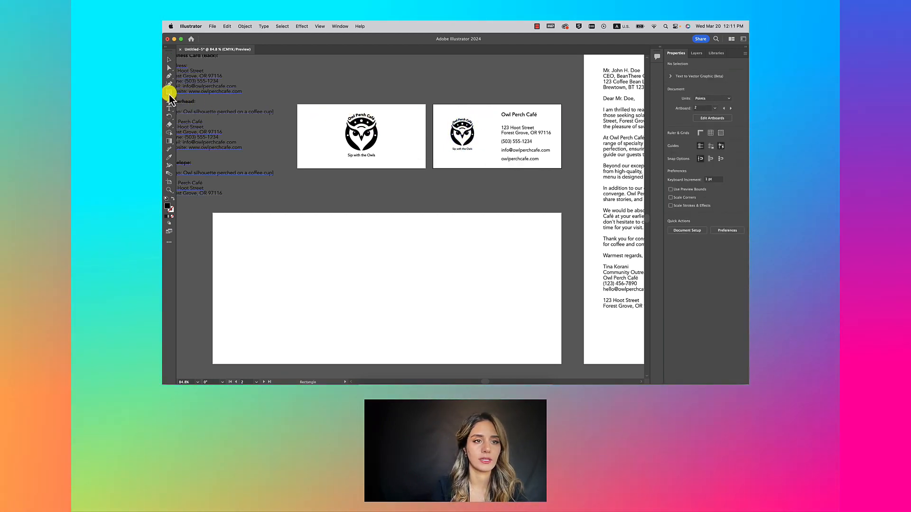
pyautogui.click(169, 92)
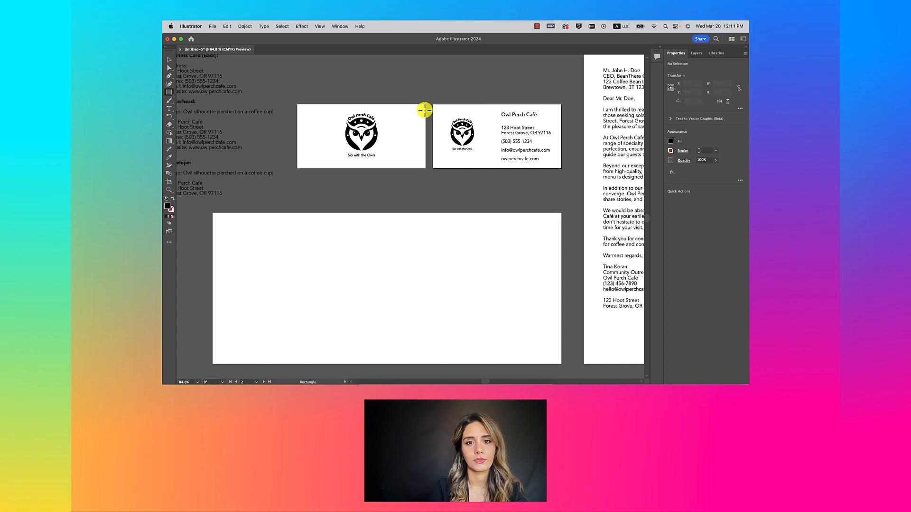
pyautogui.moveTo(309, 163); pyautogui.dragTo(297, 168)
pyautogui.click(169, 60)
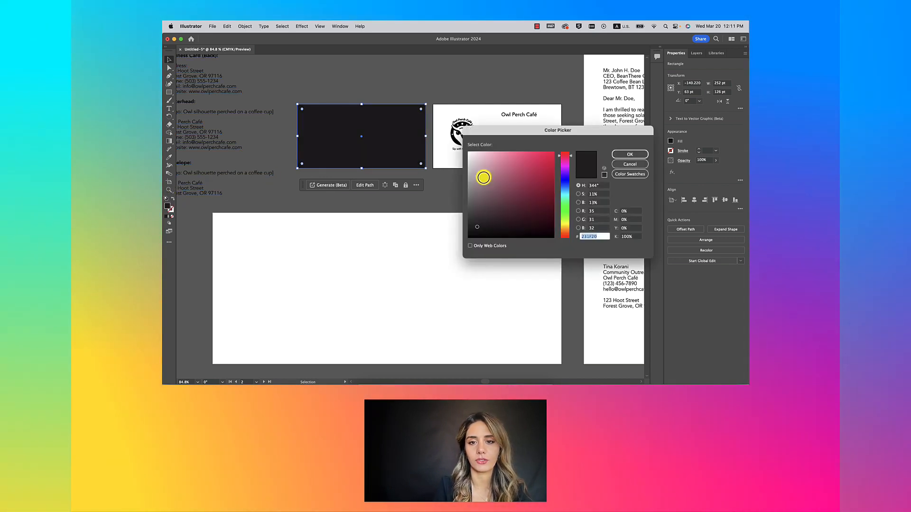
pyautogui.click(618, 157)
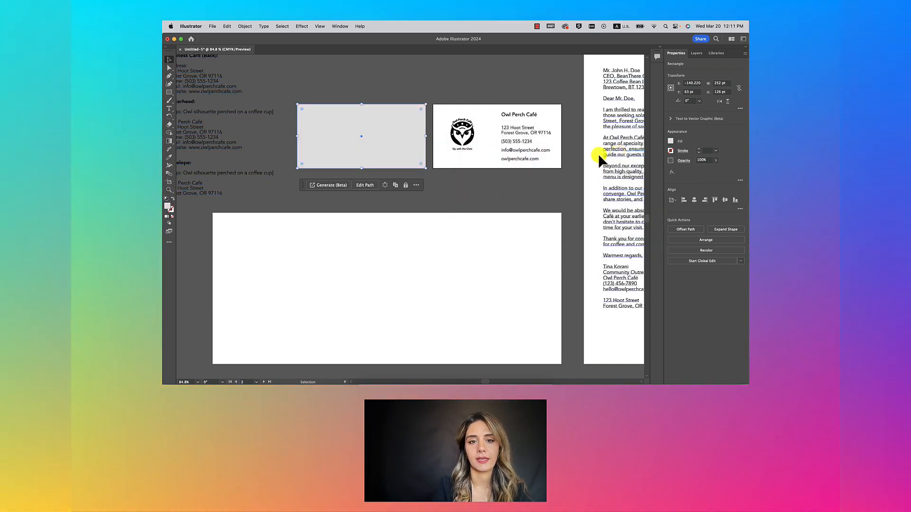
pyautogui.rightClick(346, 145)
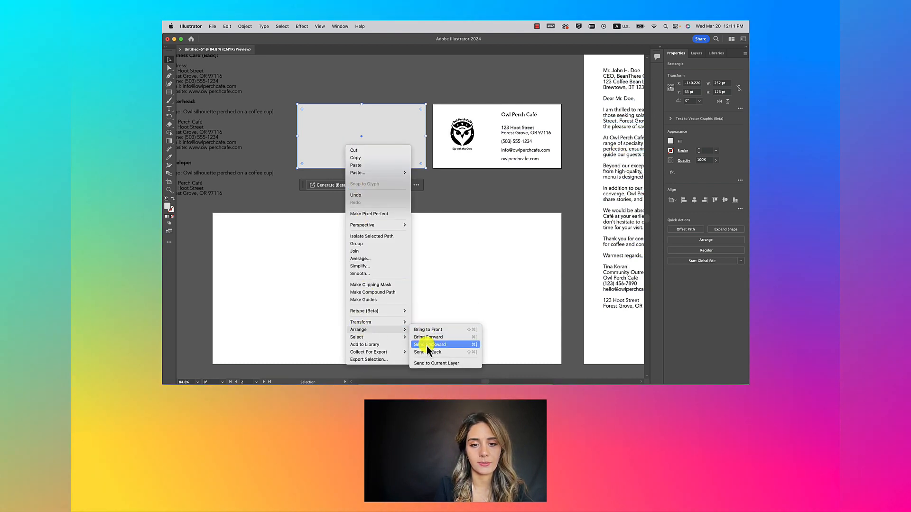
pyautogui.click(427, 352)
pyautogui.click(460, 195)
pyautogui.scroll(-3, 460, 195)
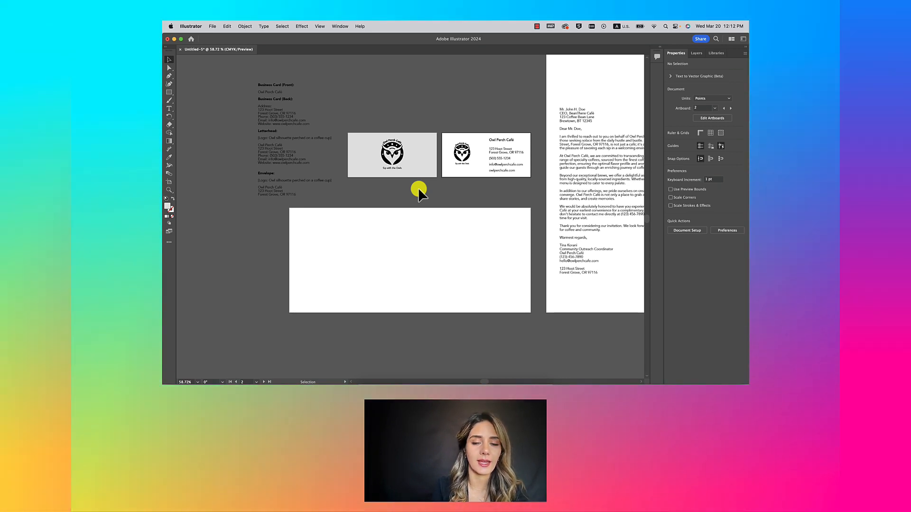
# Step: Rescale the front-card owl logo and delete the misplaced grey background rectangle
pyautogui.scroll(3, 407, 191)
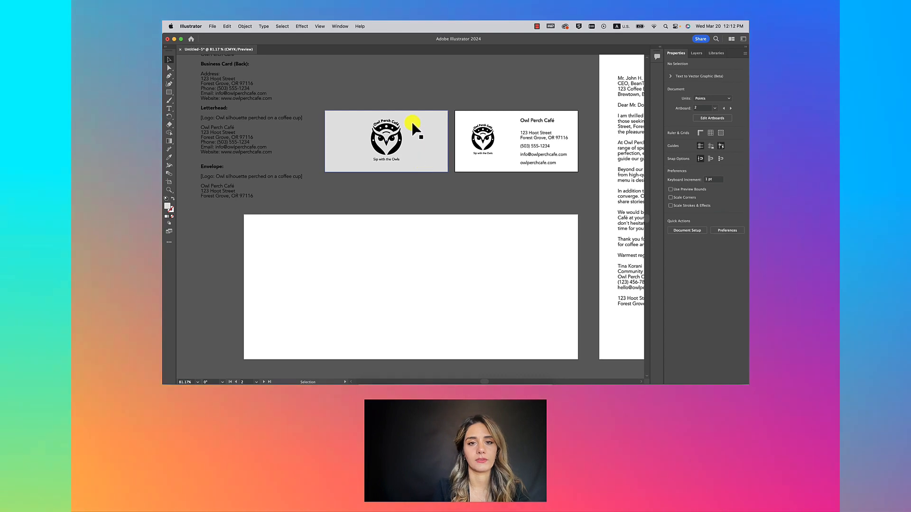
pyautogui.click(362, 162)
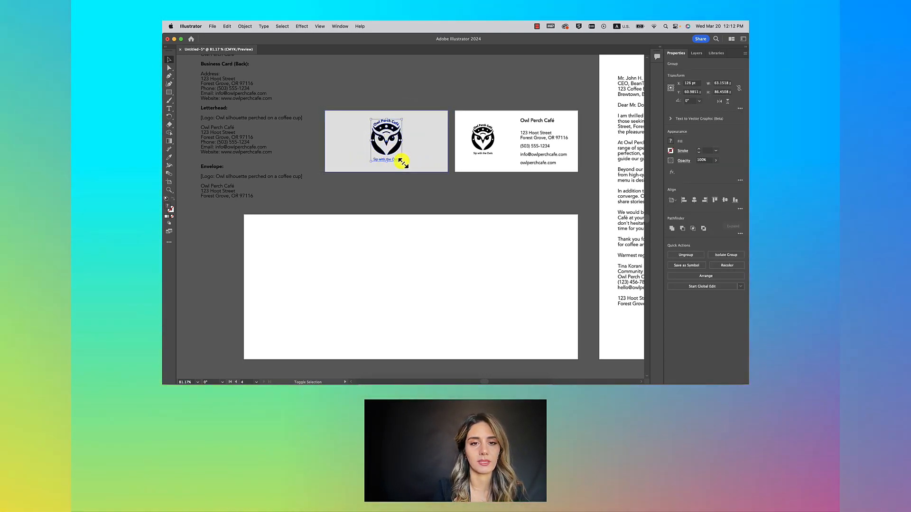
pyautogui.click(402, 162)
pyautogui.moveTo(401, 161)
pyautogui.mouseDown()
pyautogui.moveTo(406, 169)
pyautogui.moveTo(394, 149)
pyautogui.mouseUp()
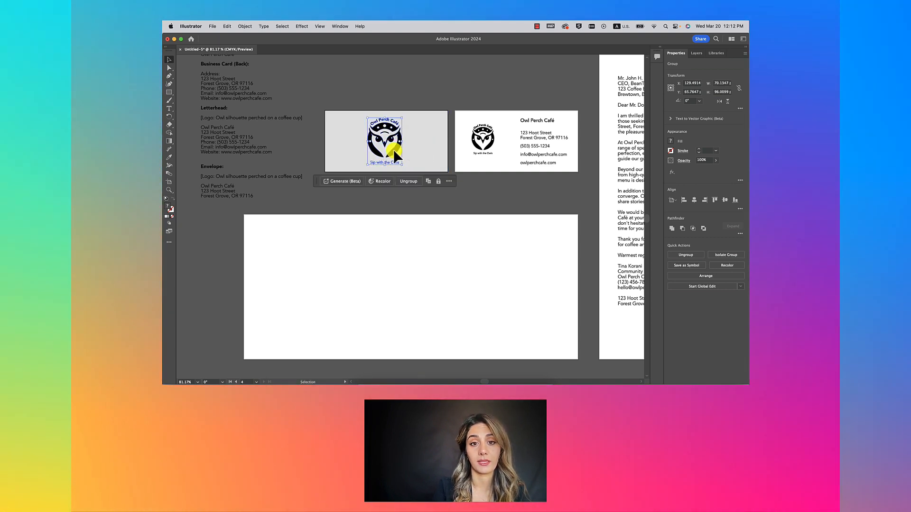
pyautogui.click(415, 94)
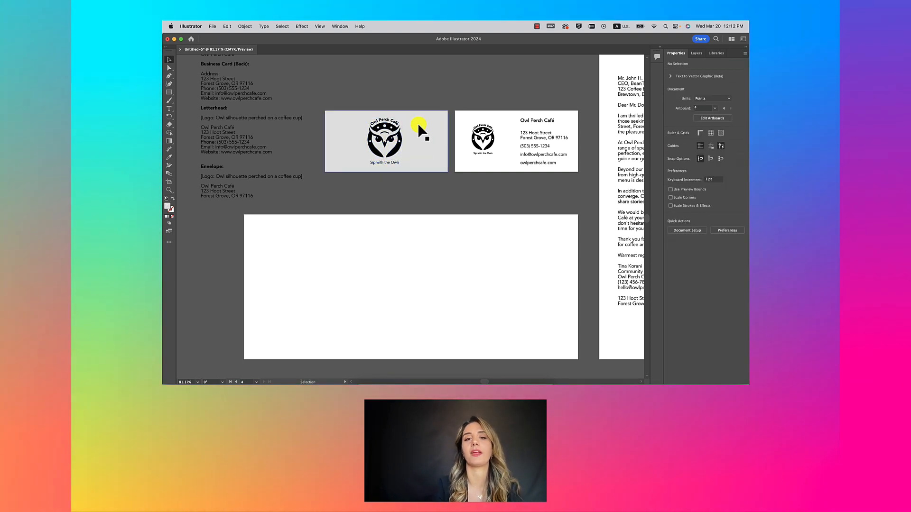
pyautogui.click(419, 126)
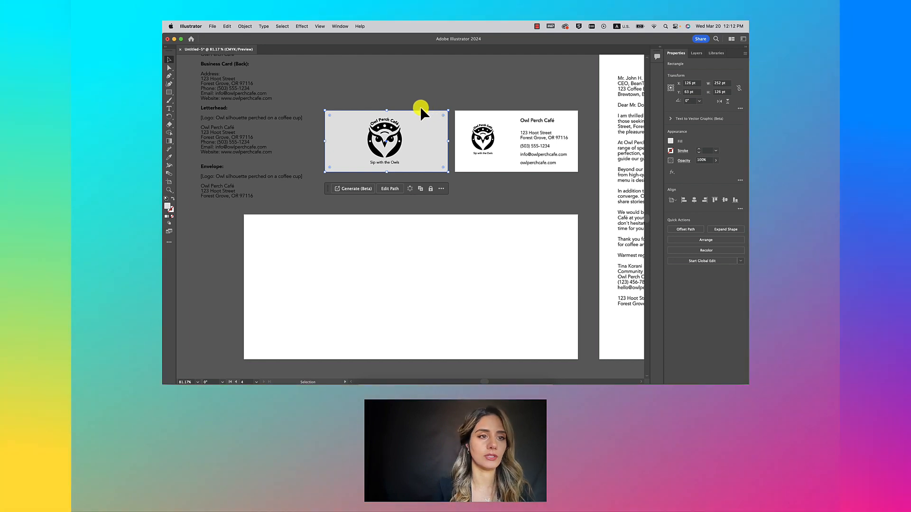
pyautogui.press('Delete')
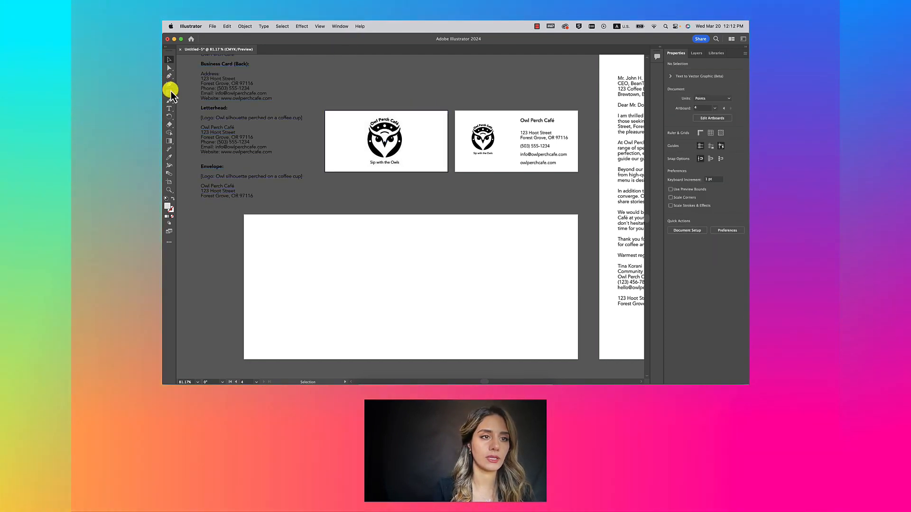
# Step: Redraw a 252×126 pt rectangle over the front card and send it to the back
pyautogui.click(169, 92)
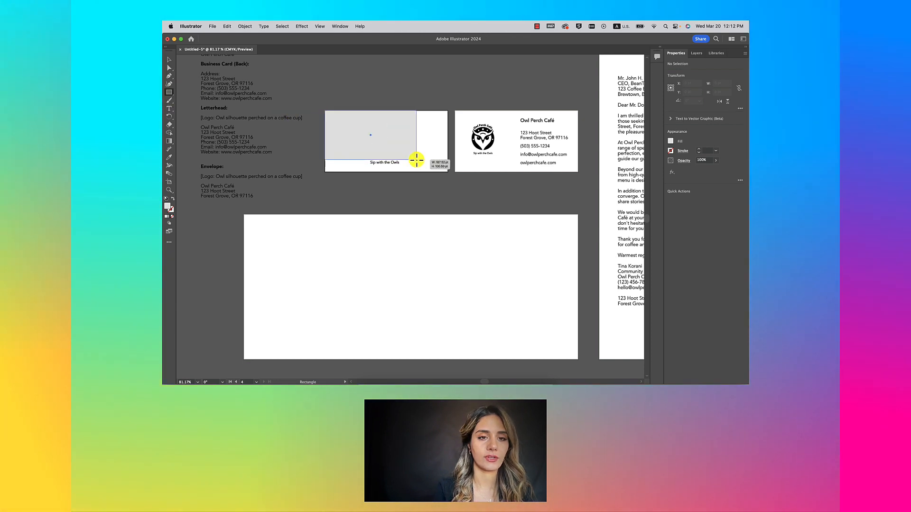
pyautogui.moveTo(449, 172); pyautogui.dragTo(448, 172)
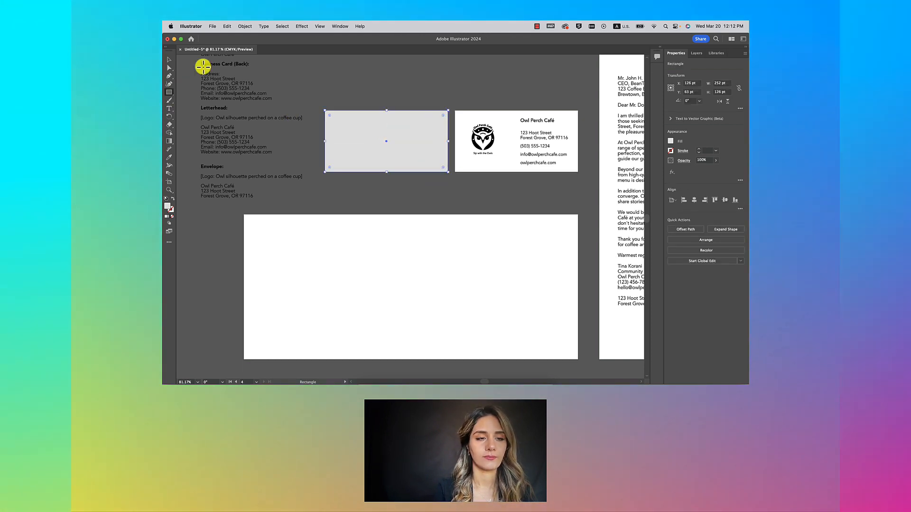
pyautogui.click(169, 60)
pyautogui.rightClick(417, 146)
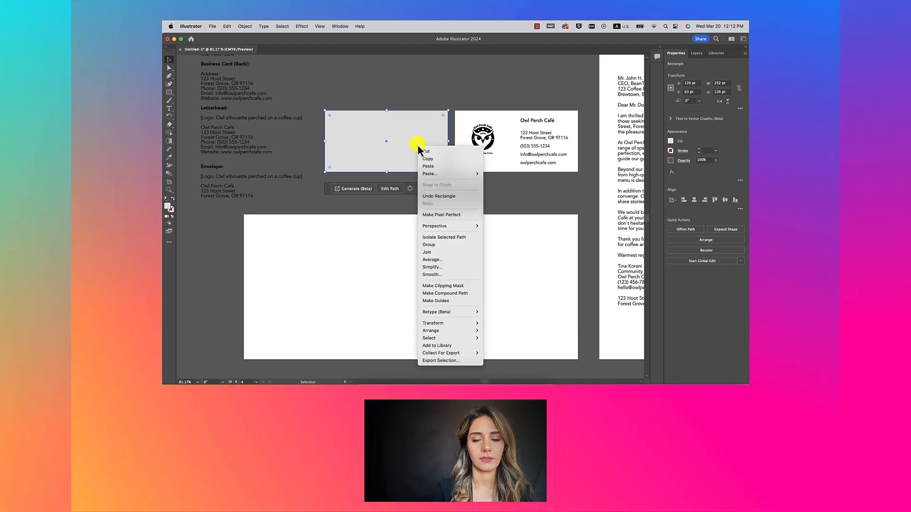
pyautogui.moveTo(440, 329)
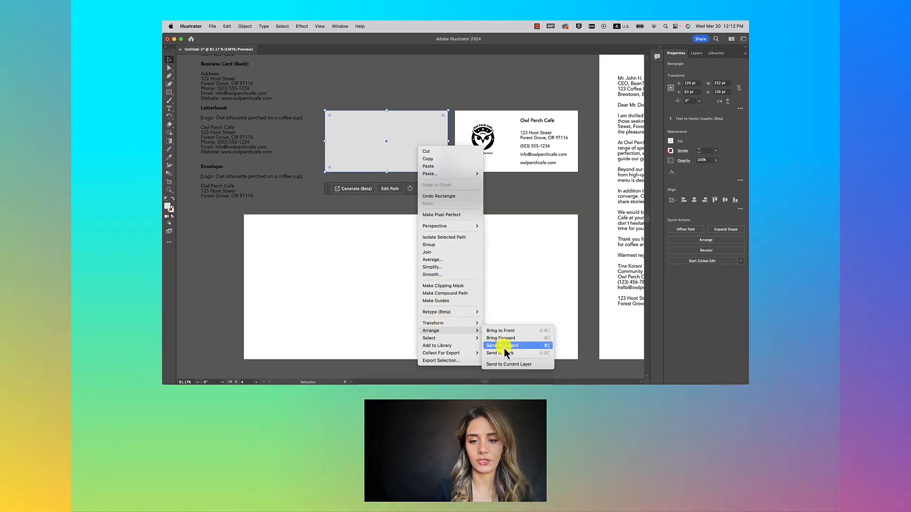
pyautogui.click(505, 353)
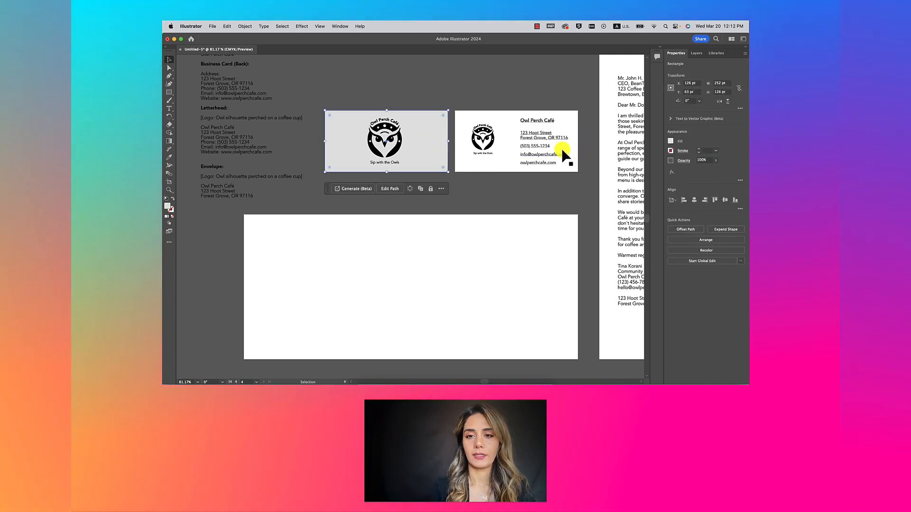
pyautogui.hscroll(2, 543, 151)
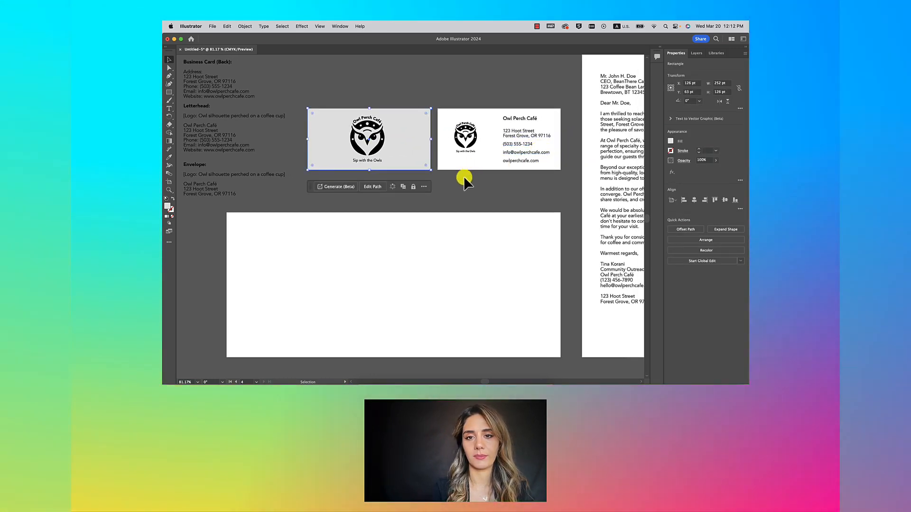
# Step: Set the back card's address-to-website lines to 8.5 pt
pyautogui.click(463, 181)
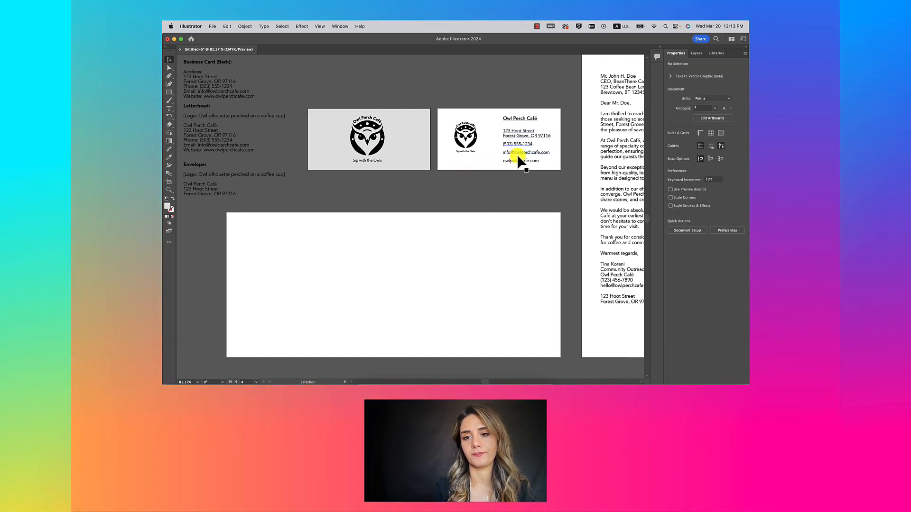
pyautogui.doubleClick(540, 160)
pyautogui.moveTo(544, 160); pyautogui.dragTo(502, 132)
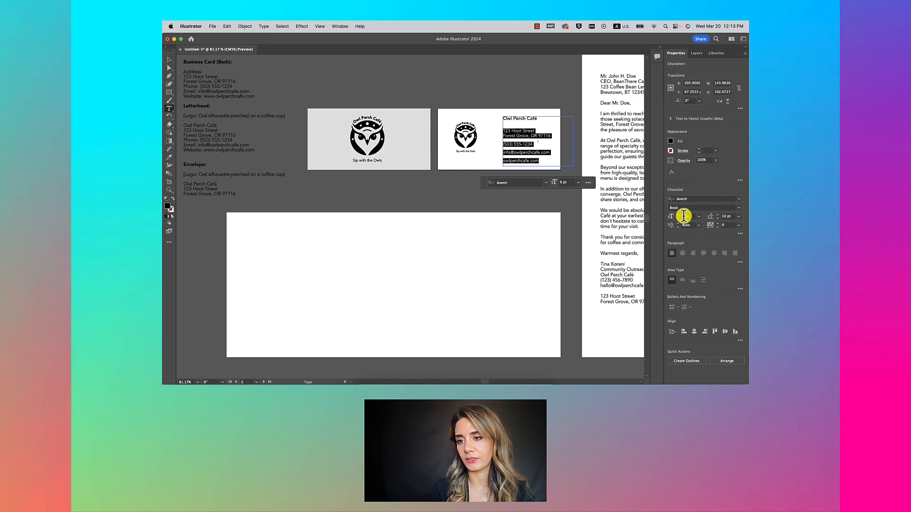
pyautogui.write('8.5')
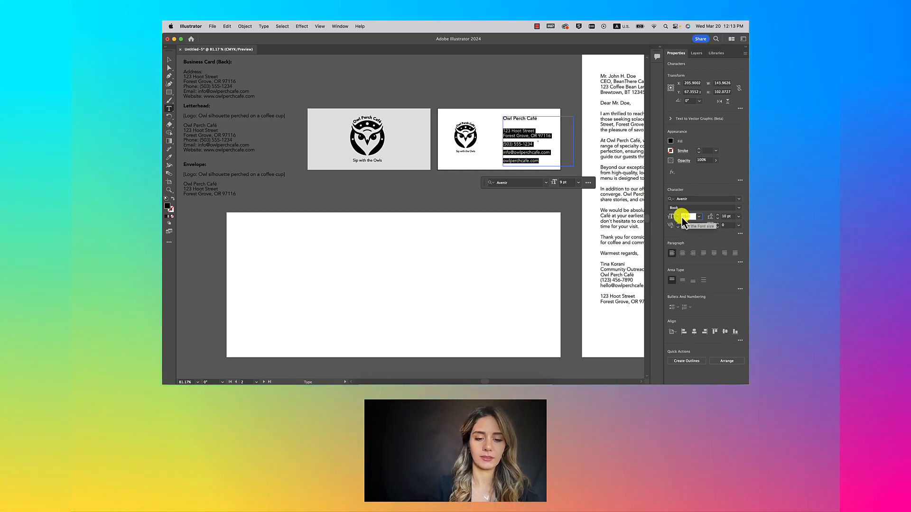
pyautogui.press('Return')
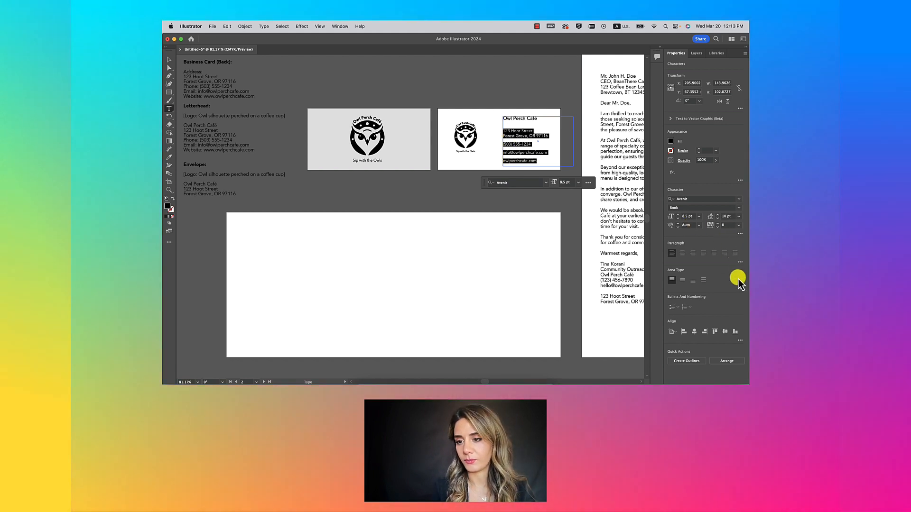
# Step: Lower Space After Paragraph by two steps for those contact lines
pyautogui.click(740, 262)
pyautogui.click(714, 321)
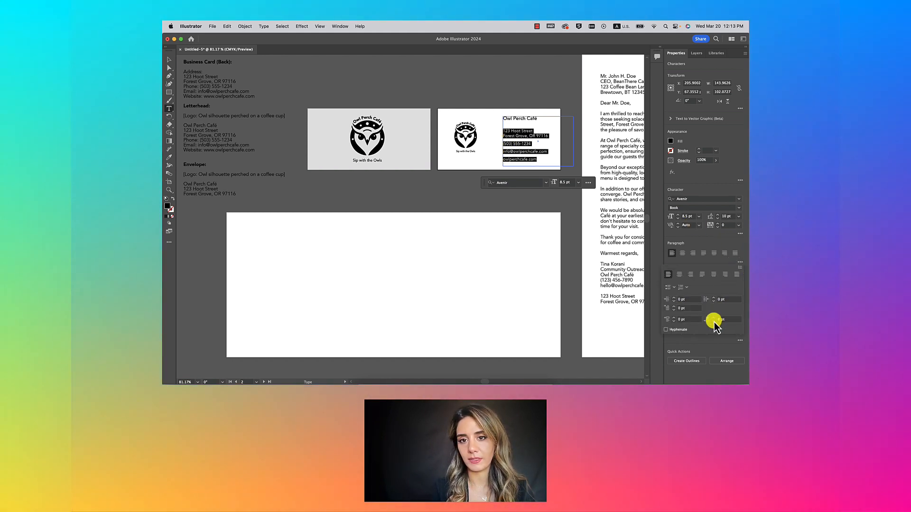
pyautogui.click(714, 321)
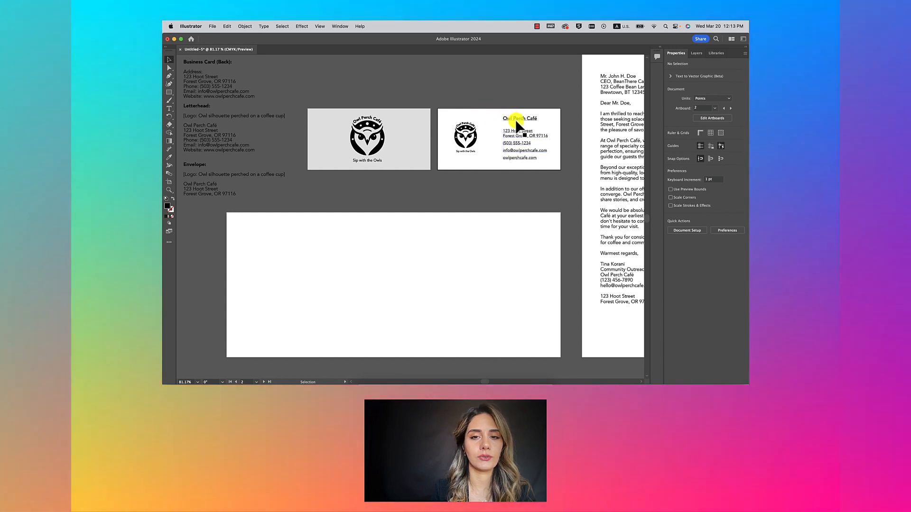
pyautogui.scroll(-2, 385, 182)
pyautogui.scroll(-2, 385, 182)
pyautogui.hscroll(-3, 385, 182)
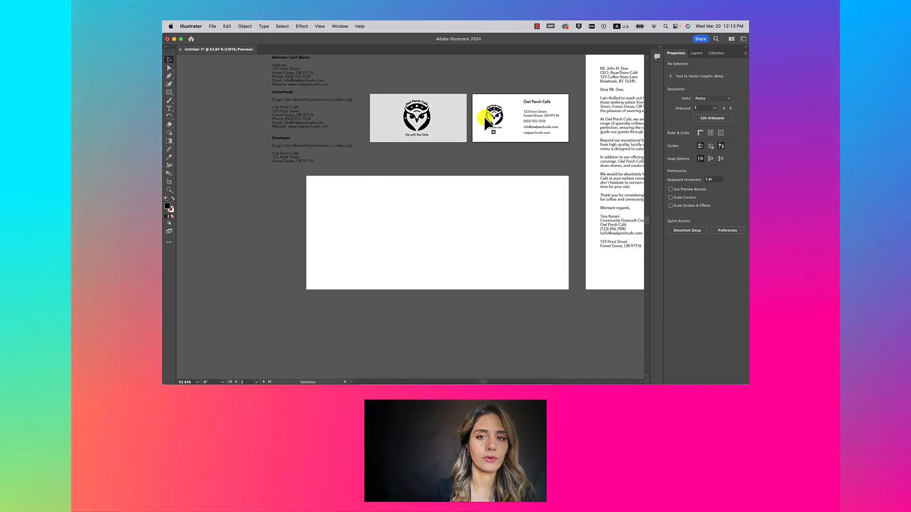
# Step: Copy the back card's owl logo with its tagline and place the copy in the envelope's top-left corner
pyautogui.click(488, 120)
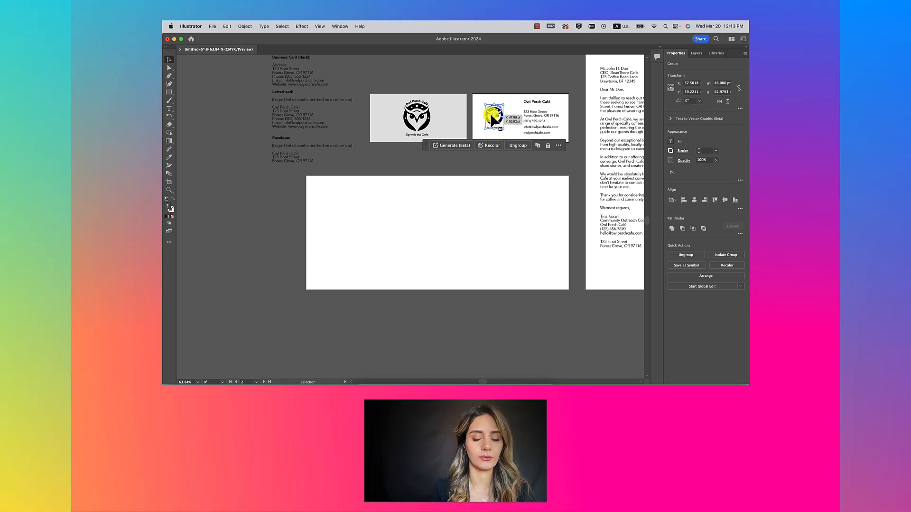
pyautogui.moveTo(493, 123); pyautogui.dragTo(326, 192)
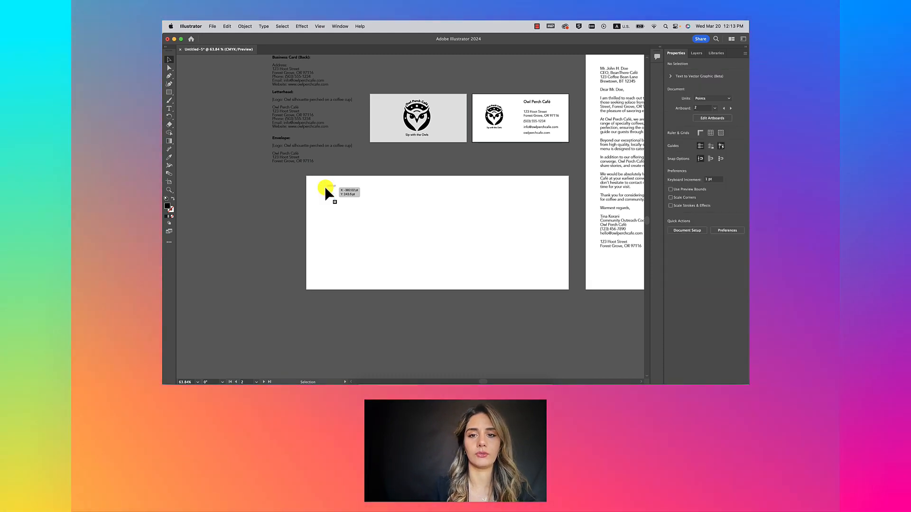
pyautogui.press('super+z')
pyautogui.click(228, 26)
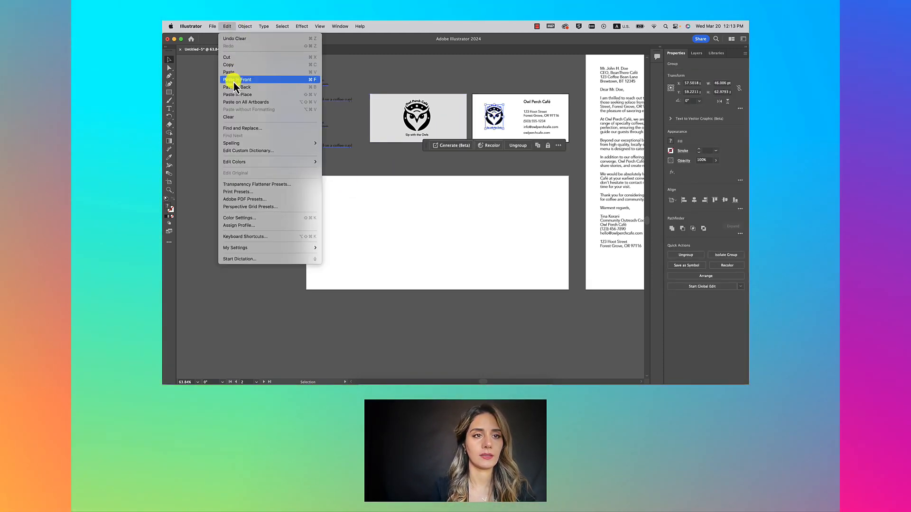
pyautogui.click(234, 66)
pyautogui.click(228, 27)
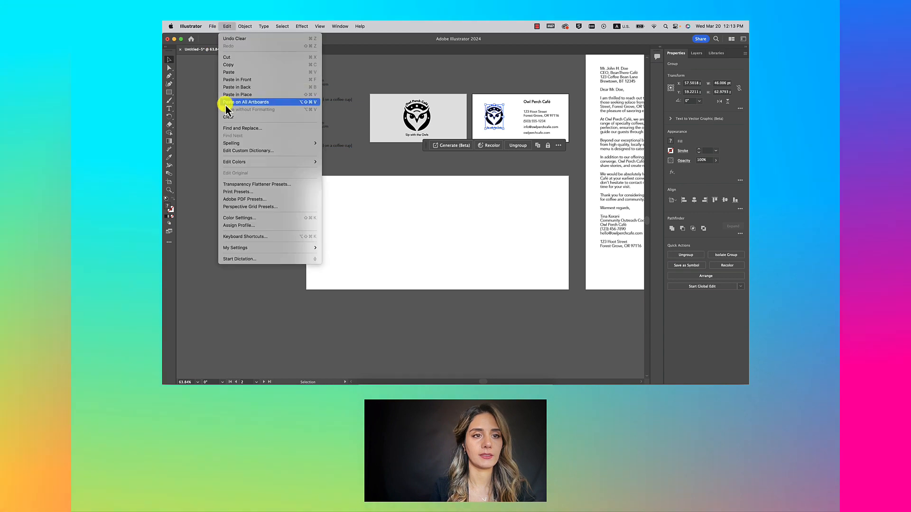
pyautogui.click(233, 73)
pyautogui.moveTo(402, 215); pyautogui.dragTo(324, 188)
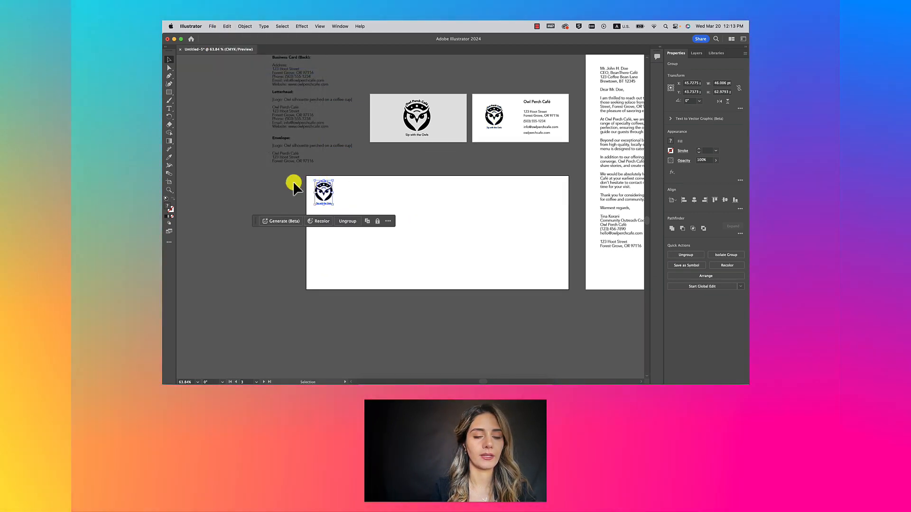
pyautogui.click(247, 168)
pyautogui.scroll(3, 300, 151)
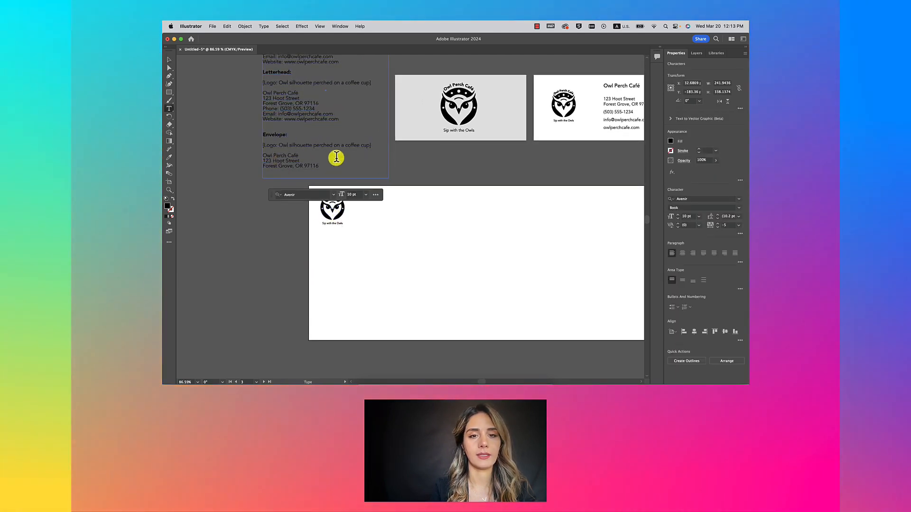
# Step: Copy the back card's contact text beside the envelope logo, trimmed to the café name and address
pyautogui.scroll(-3, 337, 158)
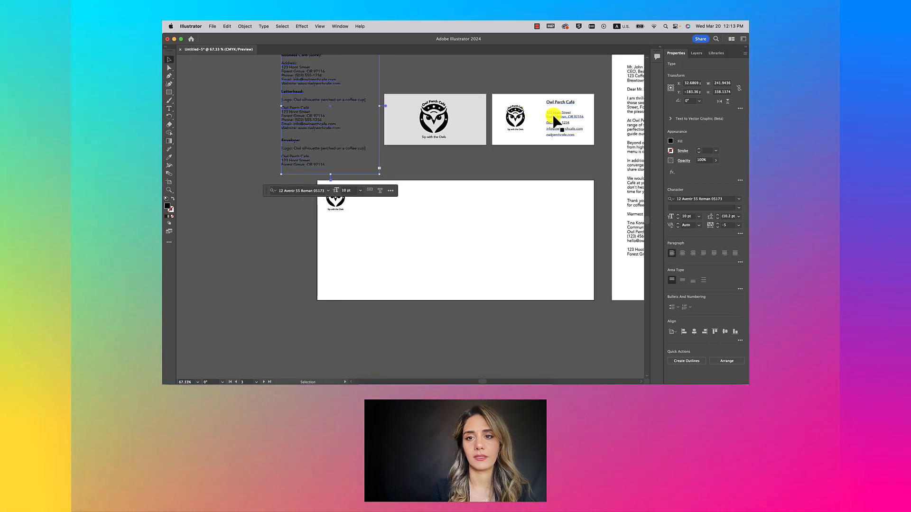
pyautogui.click(559, 114)
pyautogui.moveTo(558, 114); pyautogui.dragTo(351, 167)
pyautogui.scroll(4, 365, 203)
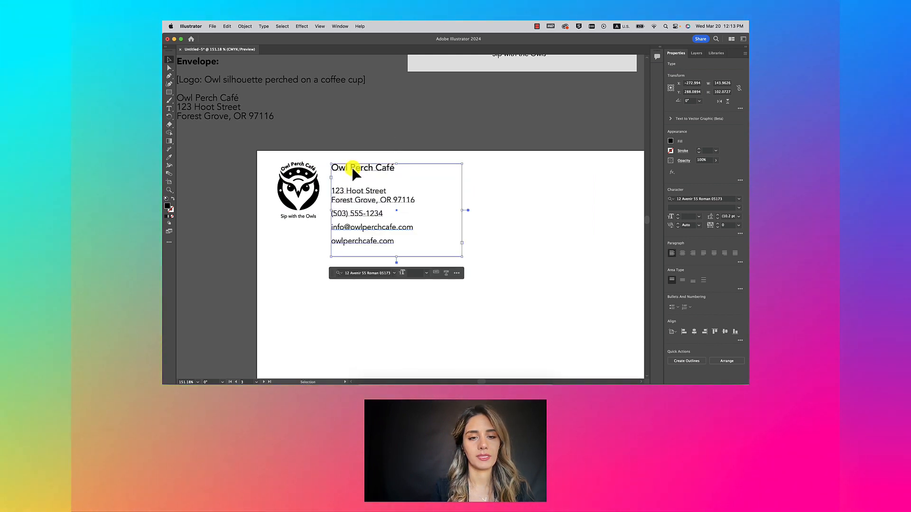
pyautogui.doubleClick(330, 214)
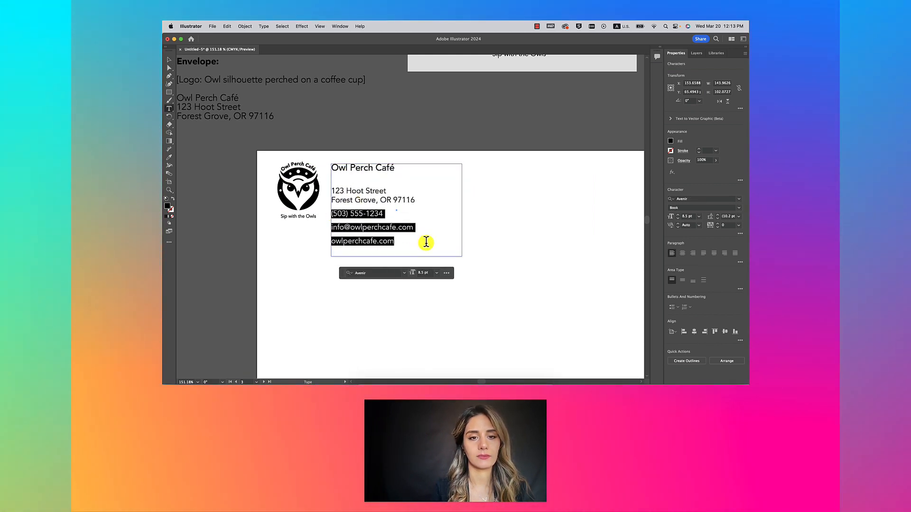
pyautogui.press('BackSpace')
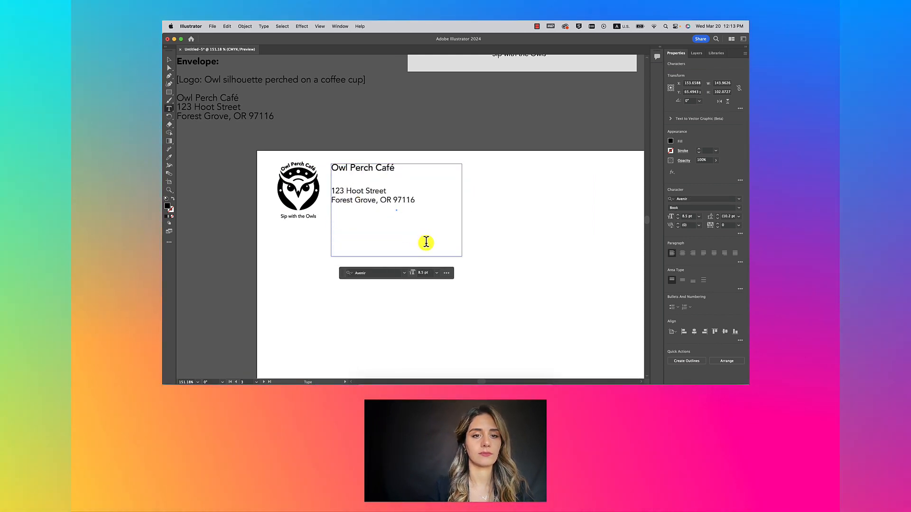
pyautogui.click(170, 61)
pyautogui.moveTo(396, 257); pyautogui.dragTo(413, 208)
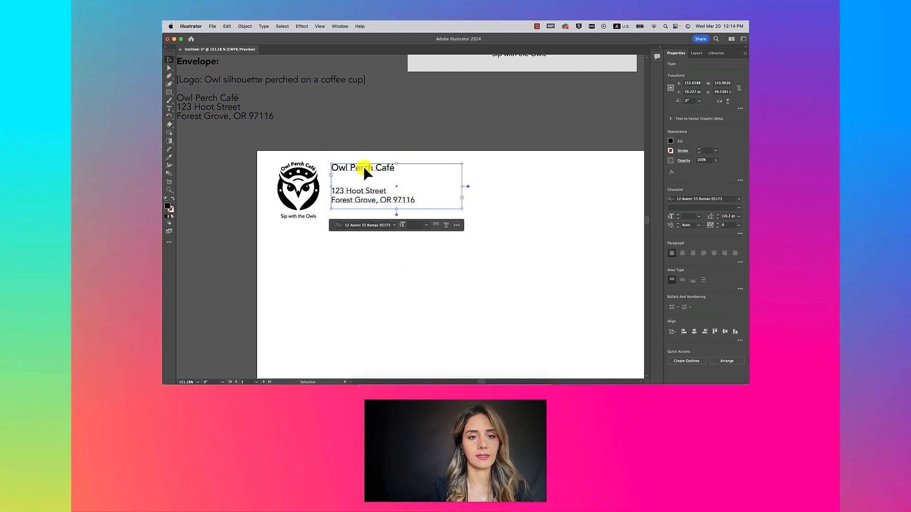
pyautogui.moveTo(363, 167); pyautogui.dragTo(362, 171)
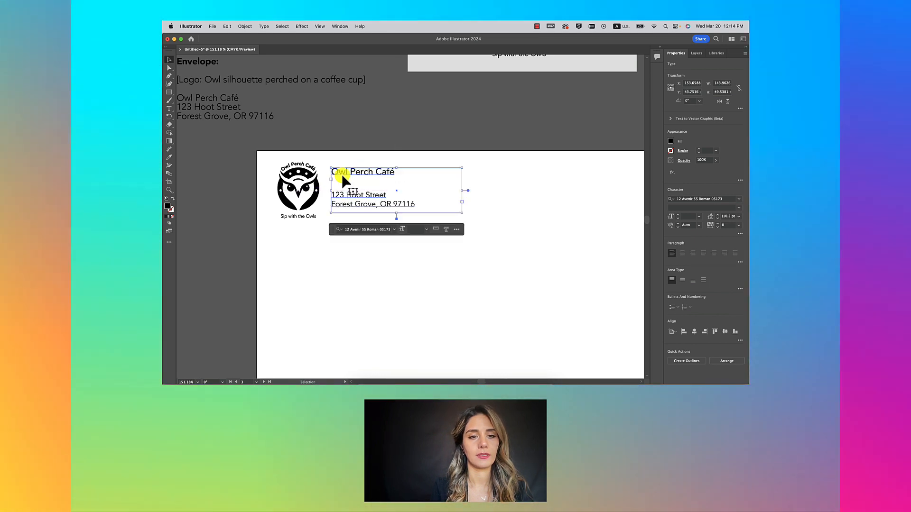
# Step: Delete the 'Sip with the Owls' tagline from the envelope's copy of the logo
pyautogui.doubleClick(300, 216)
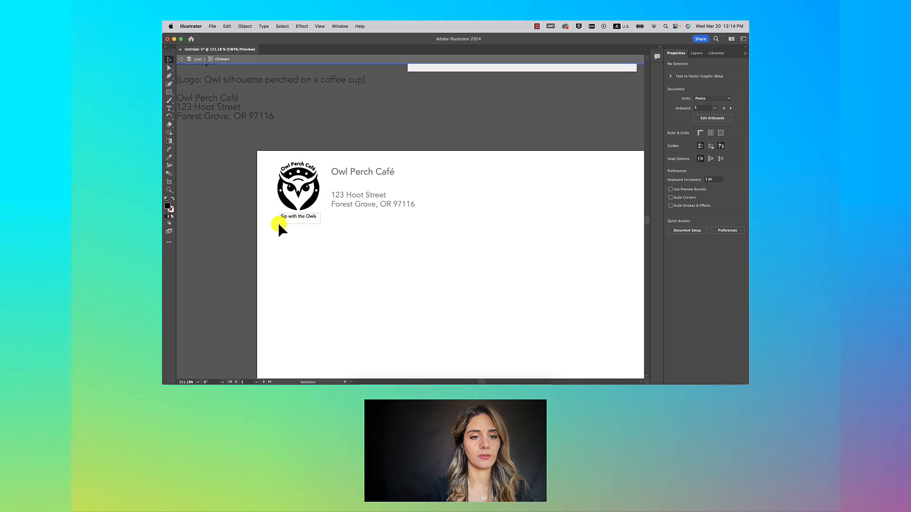
pyautogui.moveTo(279, 223); pyautogui.dragTo(277, 224)
pyautogui.press('Delete')
pyautogui.doubleClick(320, 244)
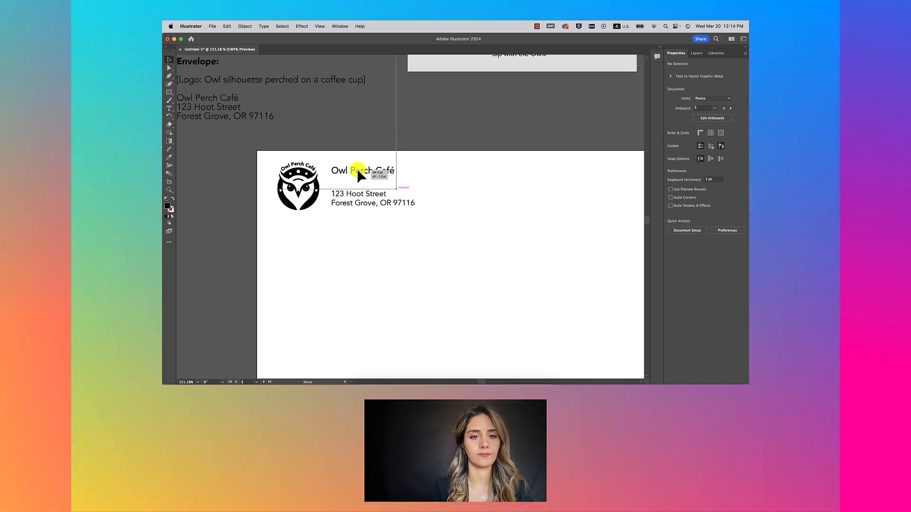
pyautogui.click(358, 170)
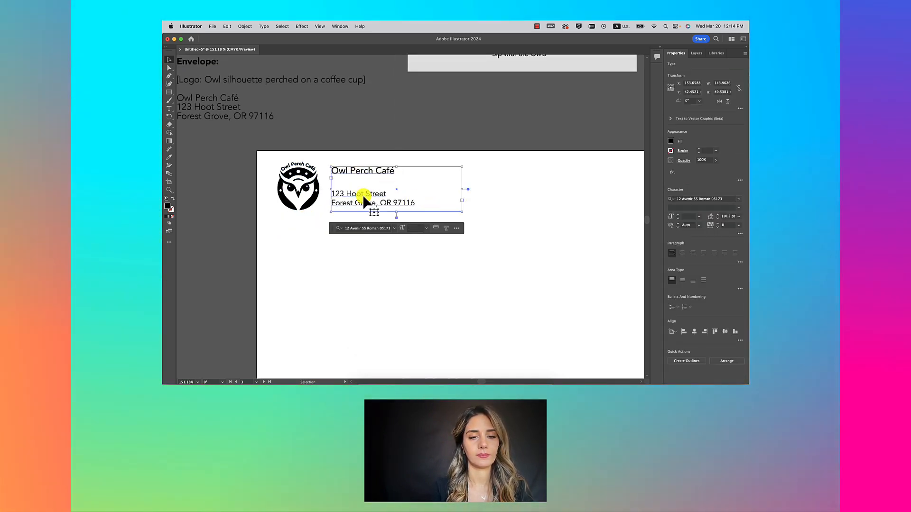
pyautogui.scroll(-5, 283, 180)
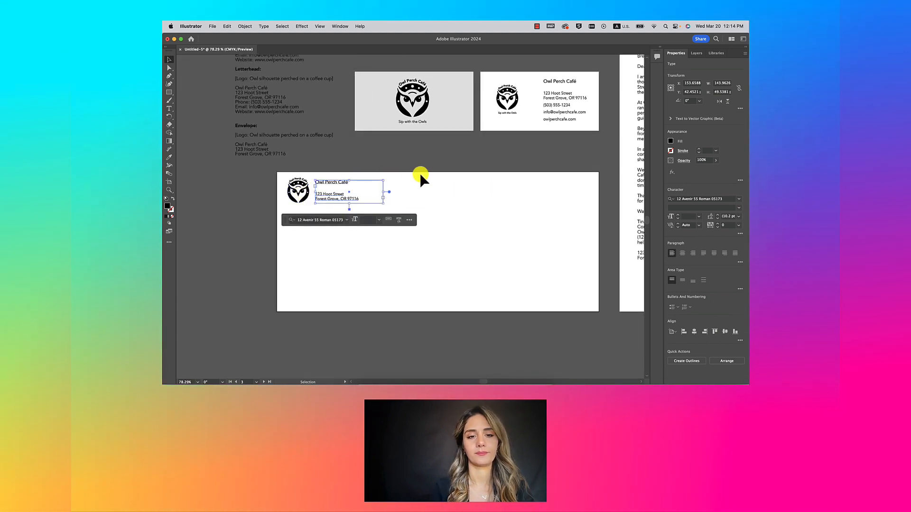
pyautogui.click(425, 173)
pyautogui.scroll(3, 426, 172)
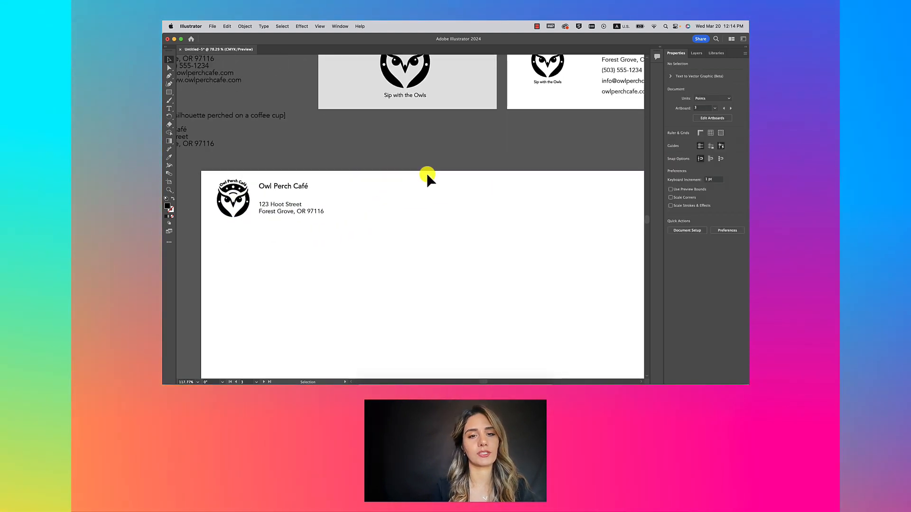
pyautogui.hscroll(-3, 426, 172)
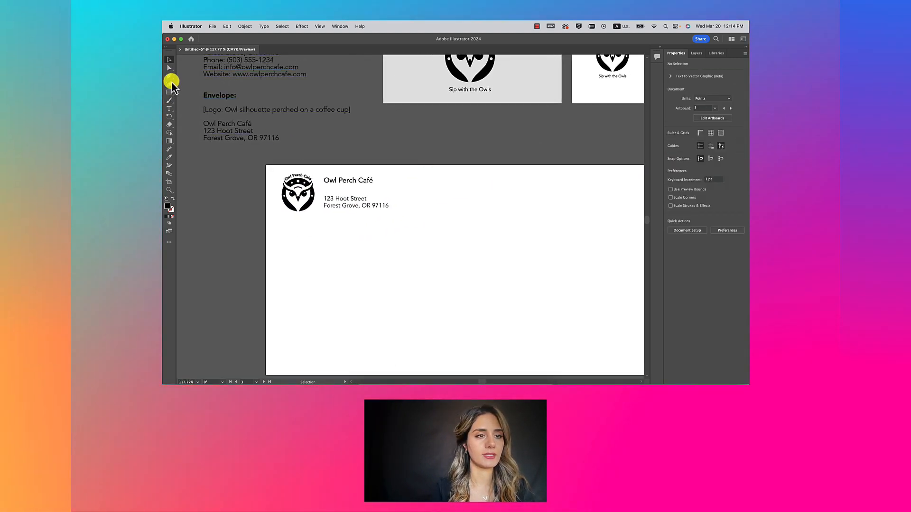
# Step: Draw a vertical line between the envelope logo and address, and nudge the address text right
pyautogui.moveTo(170, 92); pyautogui.dragTo(200, 125)
pyautogui.scroll(2, 356, 204)
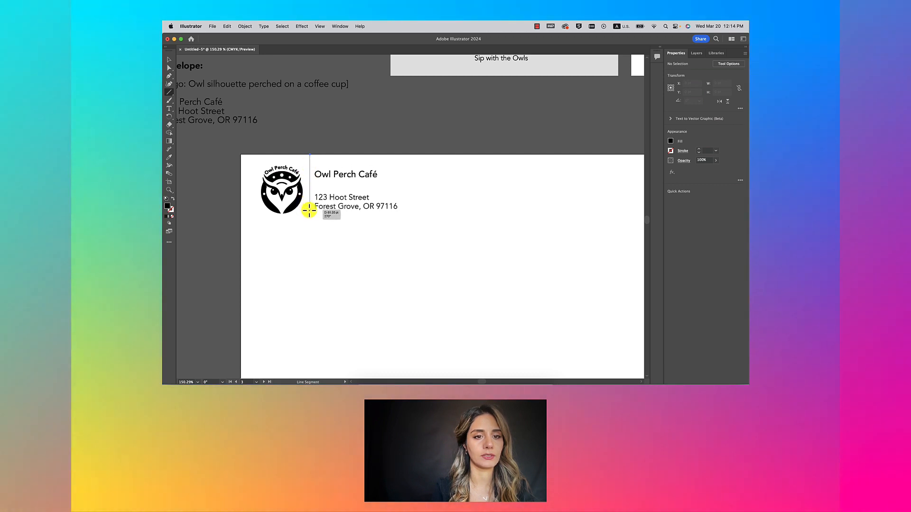
pyautogui.moveTo(309, 210); pyautogui.dragTo(308, 210)
pyautogui.click(168, 216)
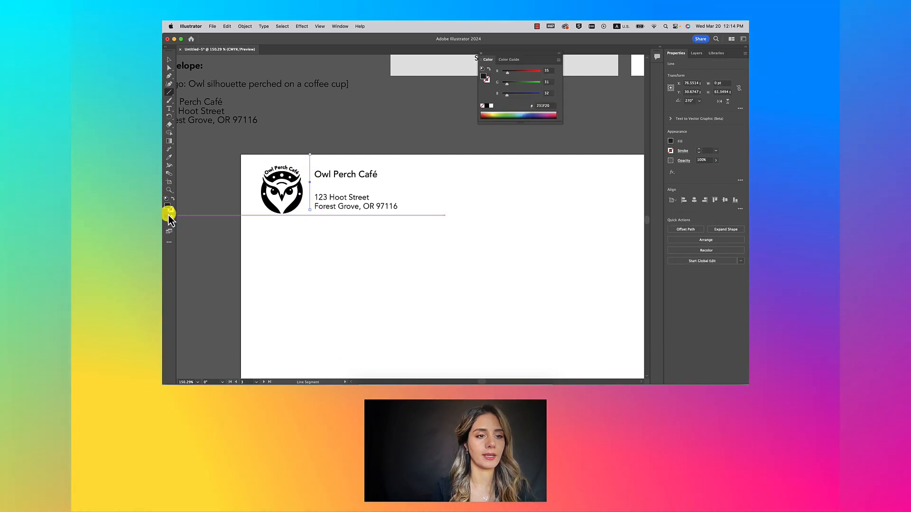
pyautogui.click(169, 59)
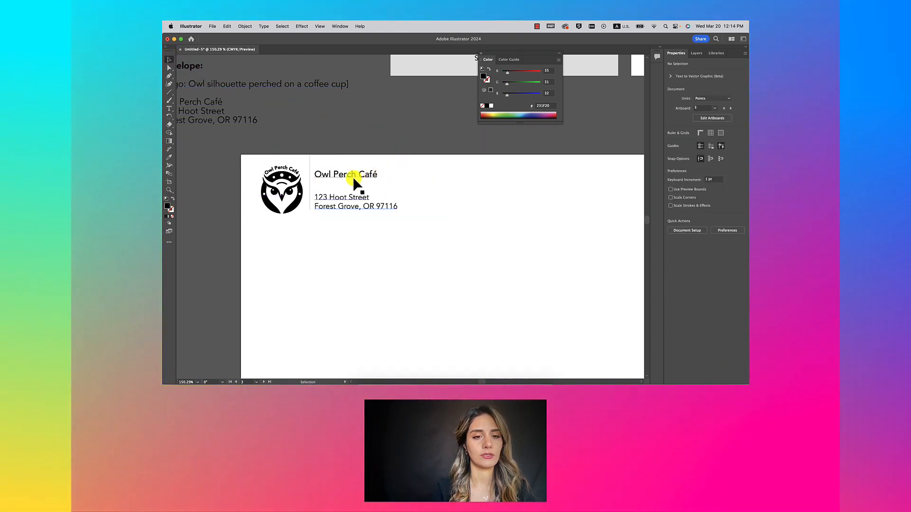
pyautogui.moveTo(353, 176); pyautogui.dragTo(357, 177)
# Step: Make the divider a black 0.75 pt stroke with no fill
pyautogui.click(310, 177)
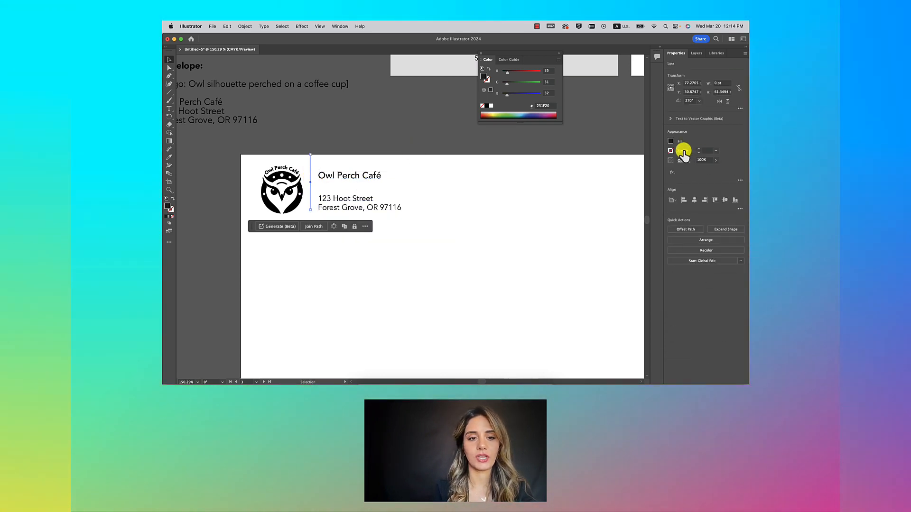
pyautogui.click(172, 198)
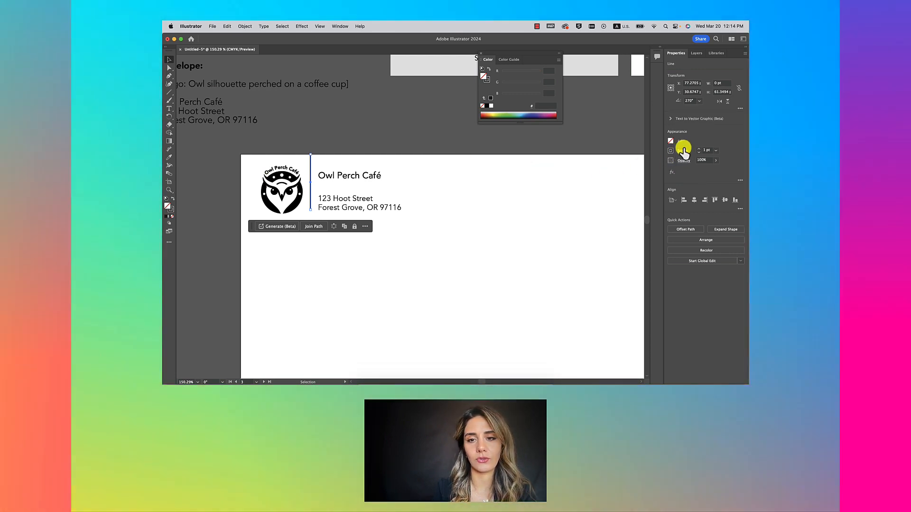
pyautogui.click(715, 151)
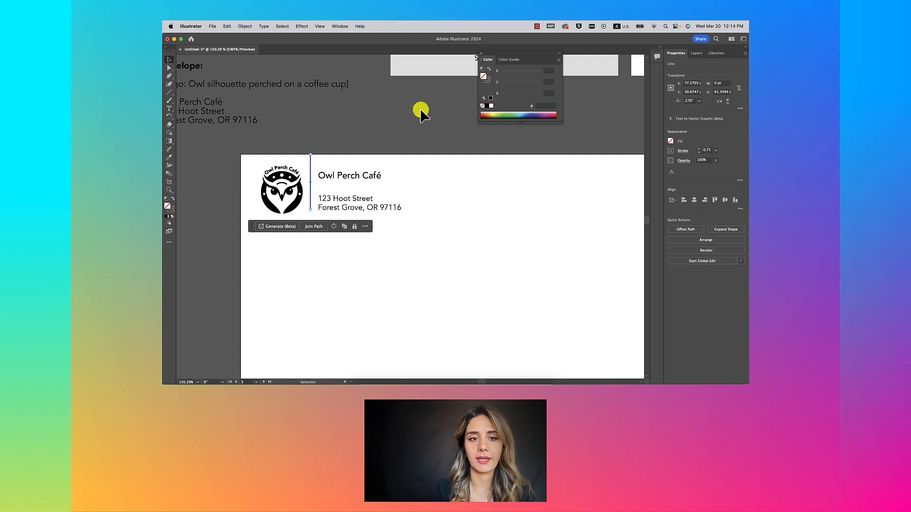
pyautogui.click(407, 125)
pyautogui.press('super+minus')
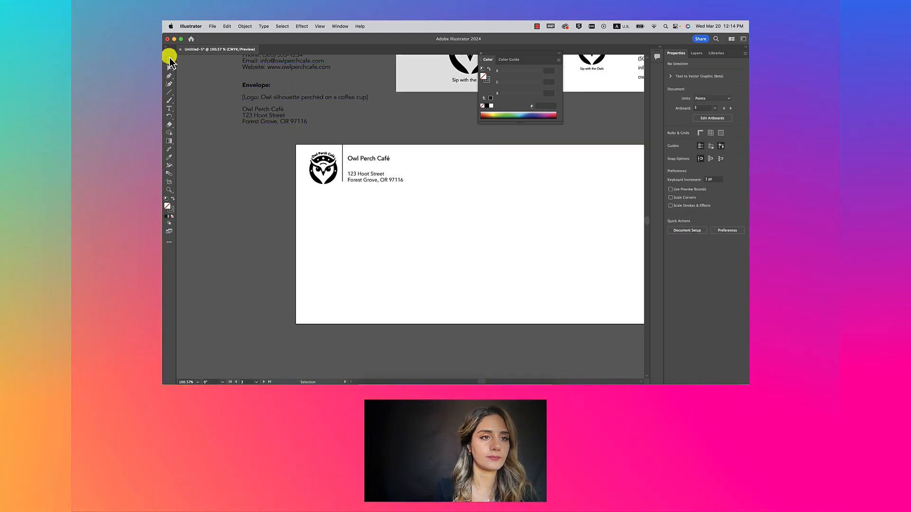
# Step: Stretch the envelope divider to the height of the name-and-address block and check its alignment with the text
pyautogui.scroll(2, 400, 153)
pyautogui.moveTo(313, 166)
pyautogui.mouseDown()
pyautogui.moveTo(306, 138)
pyautogui.moveTo(307, 156)
pyautogui.mouseUp()
pyautogui.click(330, 136)
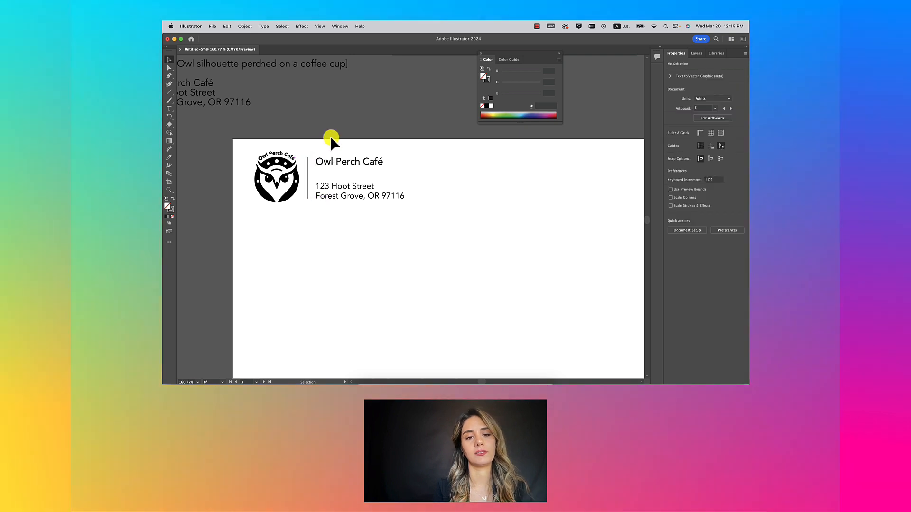
pyautogui.scroll(-1, 375, 152)
pyautogui.scroll(-1, 407, 144)
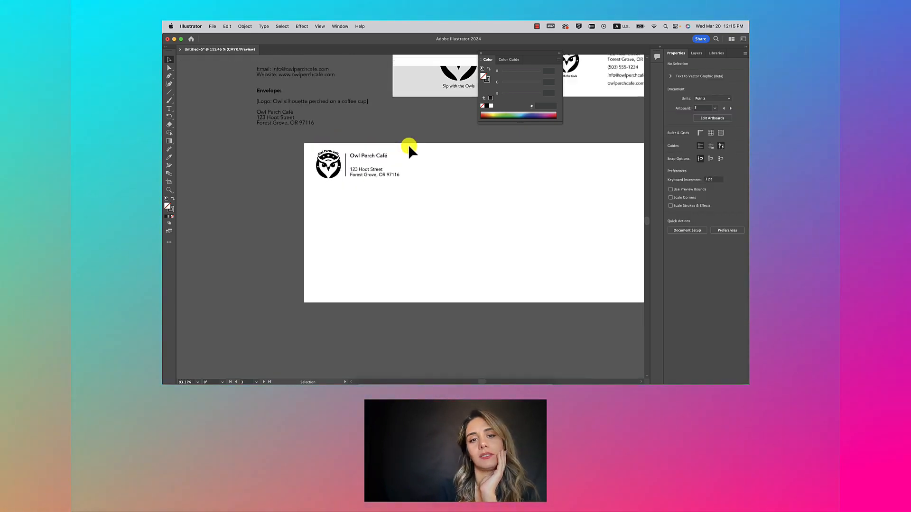
pyautogui.scroll(-1, 408, 144)
pyautogui.hscroll(2, 356, 161)
pyautogui.scroll(1, 305, 179)
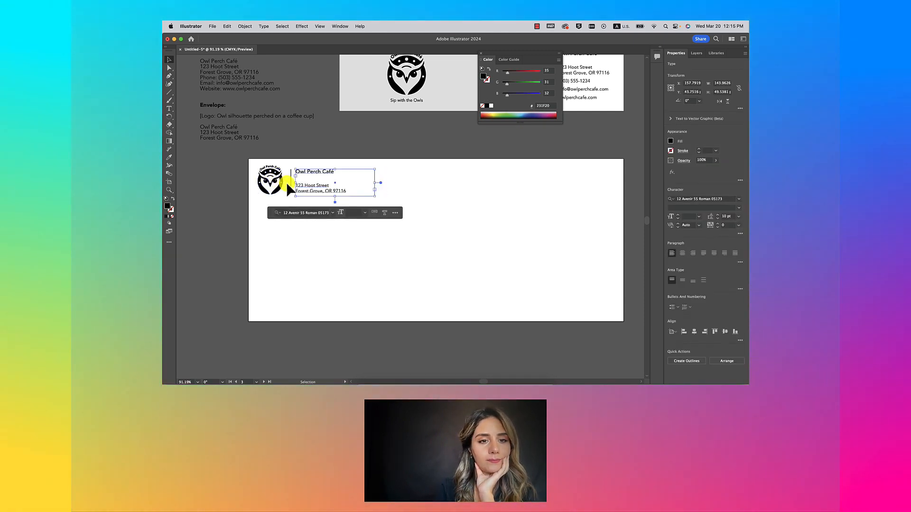
pyautogui.click(289, 184)
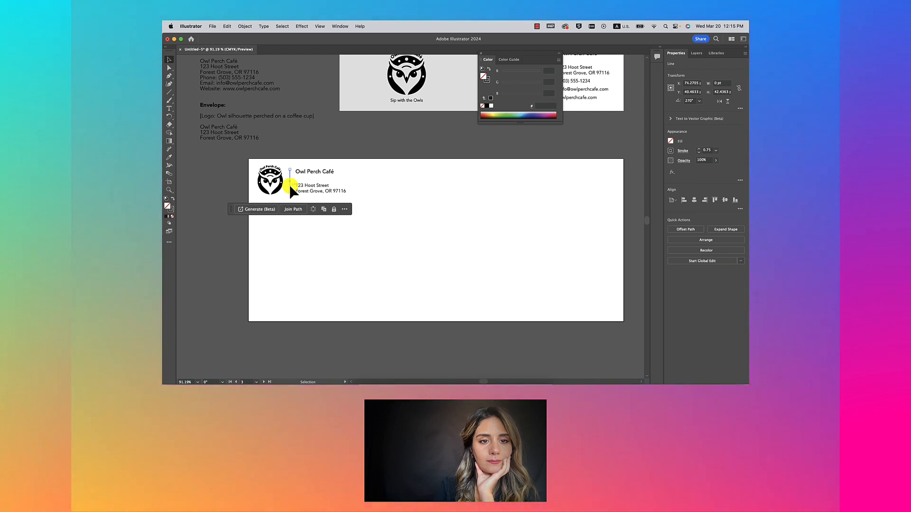
pyautogui.click(354, 181)
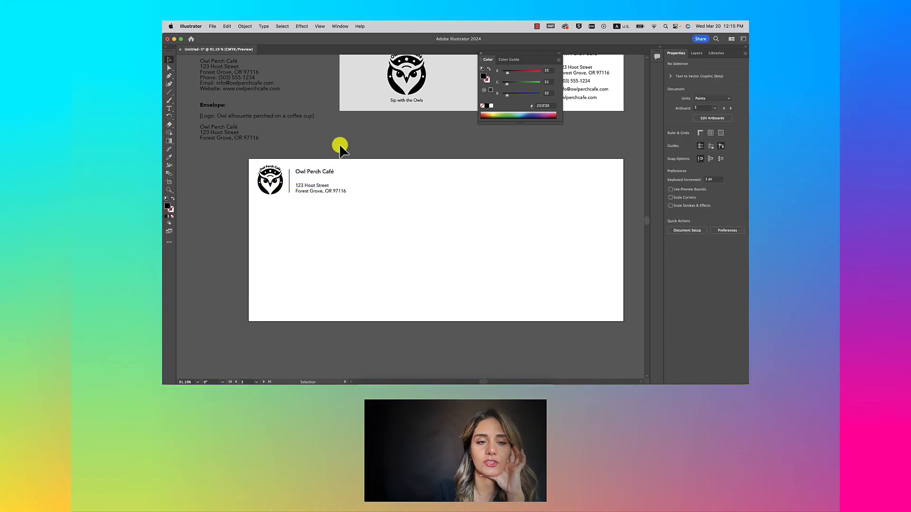
pyautogui.scroll(-3, 340, 145)
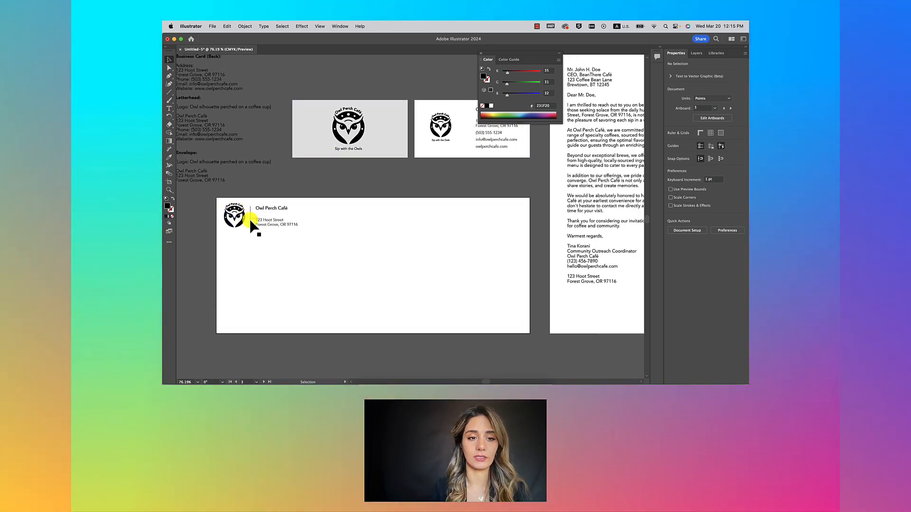
# Step: Copy the envelope divider onto the front card as a horizontal line along its bottom edge
pyautogui.click(250, 216)
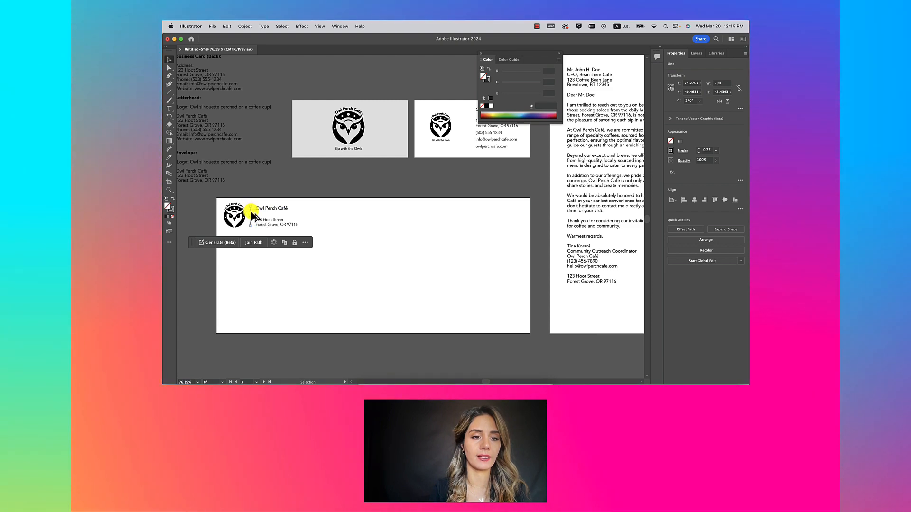
pyautogui.moveTo(253, 216); pyautogui.dragTo(342, 162)
pyautogui.scroll(3, 372, 143)
pyautogui.scroll(3, 347, 161)
pyautogui.scroll(-5, 342, 162)
pyautogui.click(413, 181)
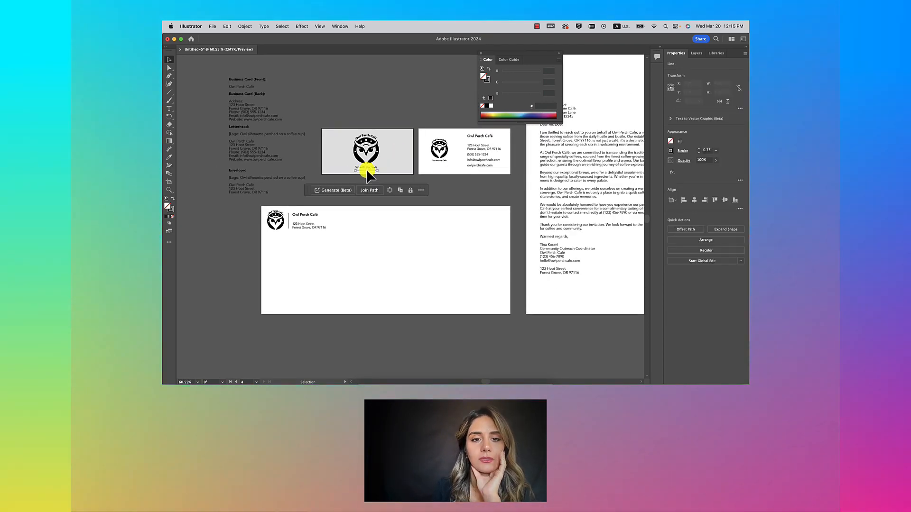
pyautogui.moveTo(365, 169); pyautogui.dragTo(412, 170)
pyautogui.click(326, 179)
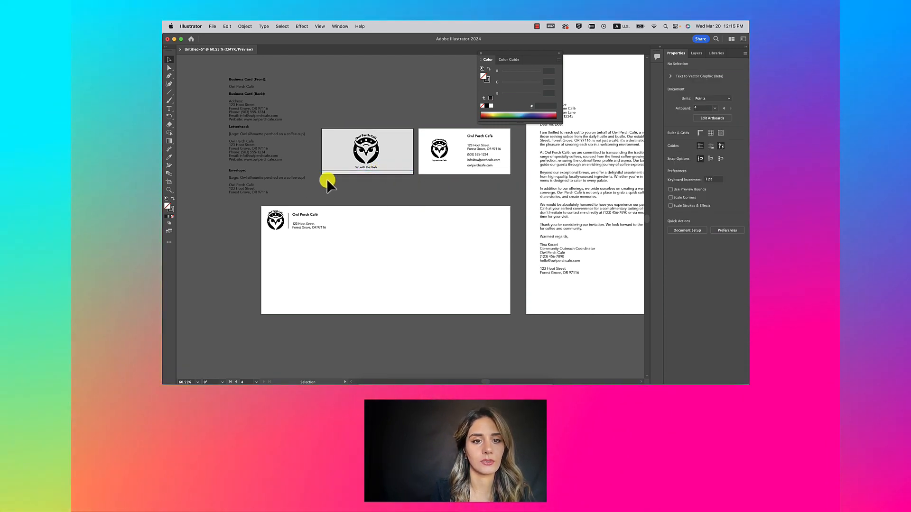
pyautogui.scroll(5, 327, 179)
pyautogui.moveTo(322, 162); pyautogui.dragTo(315, 162)
pyautogui.click(492, 188)
pyautogui.scroll(-3, 493, 188)
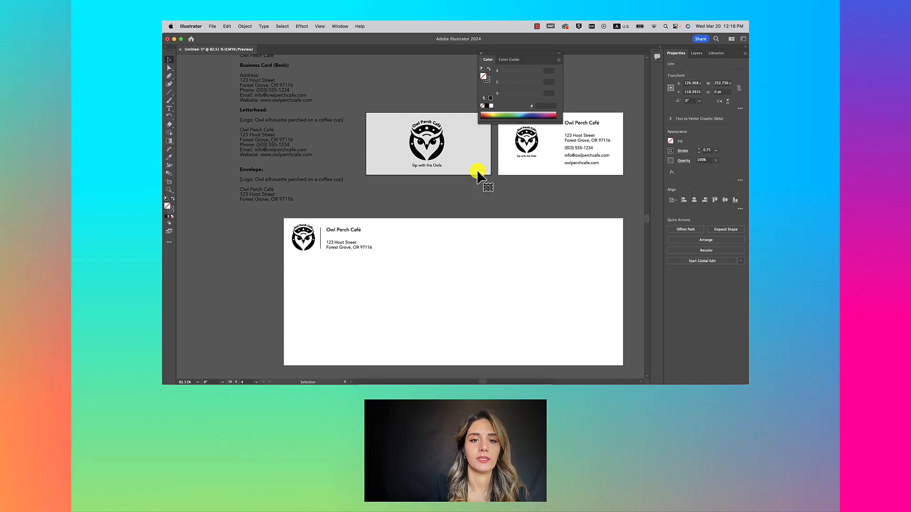
# Step: Copy the envelope divider onto the back card and position it beside the contact details
pyautogui.click(321, 236)
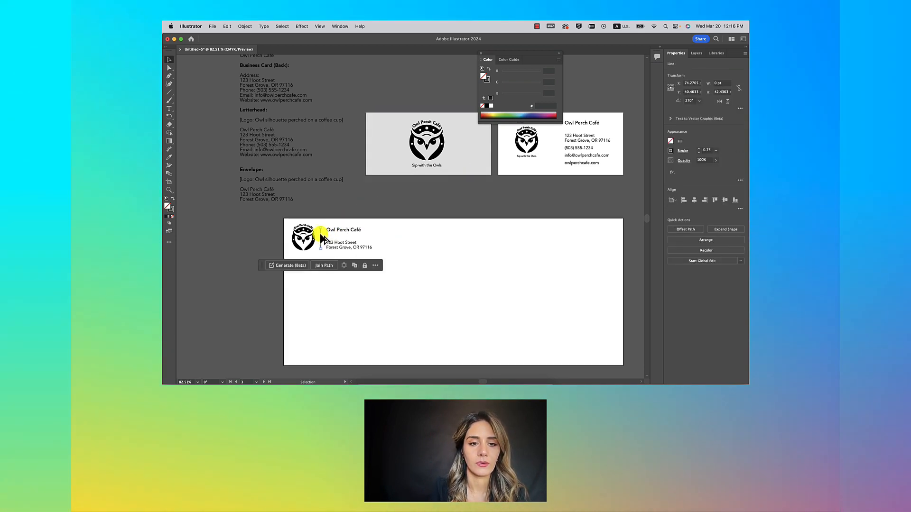
pyautogui.moveTo(320, 236); pyautogui.dragTo(549, 137)
pyautogui.scroll(-4, 548, 137)
pyautogui.hscroll(3, 548, 137)
pyautogui.scroll(6, 496, 159)
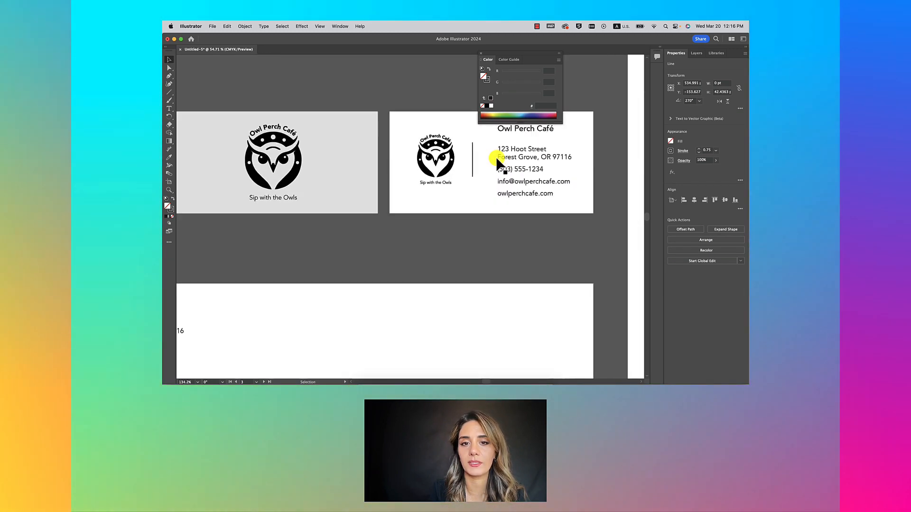
pyautogui.hscroll(2, 497, 160)
pyautogui.scroll(1, 497, 160)
pyautogui.moveTo(421, 172); pyautogui.dragTo(447, 178)
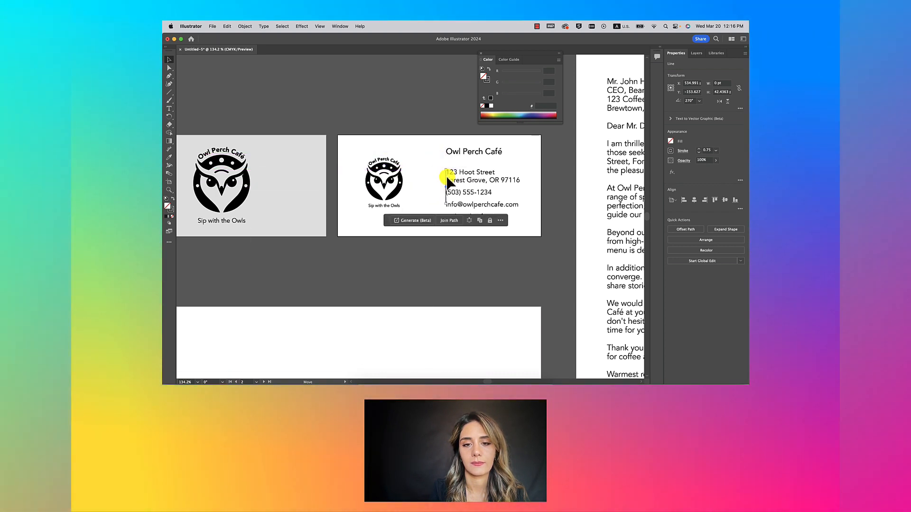
# Step: Apply a left indent to the back card's address, phone, email and website lines
pyautogui.click(445, 215)
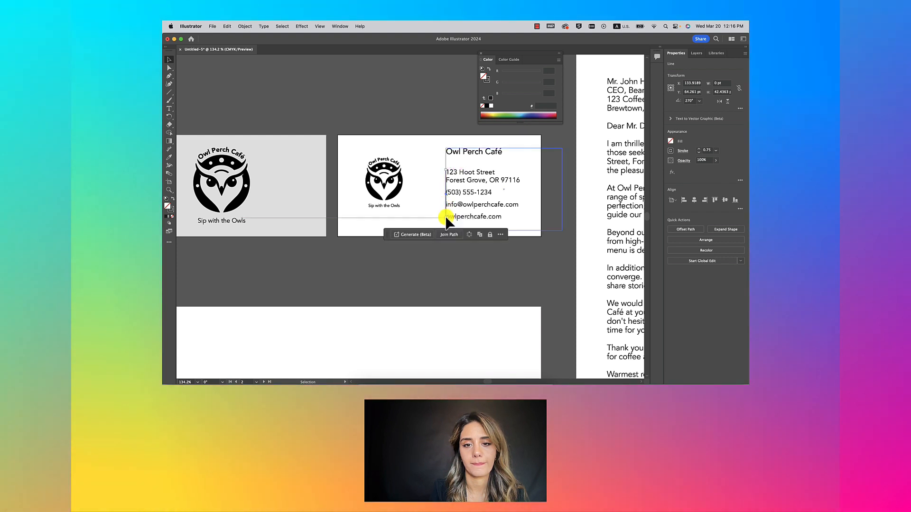
pyautogui.doubleClick(482, 190)
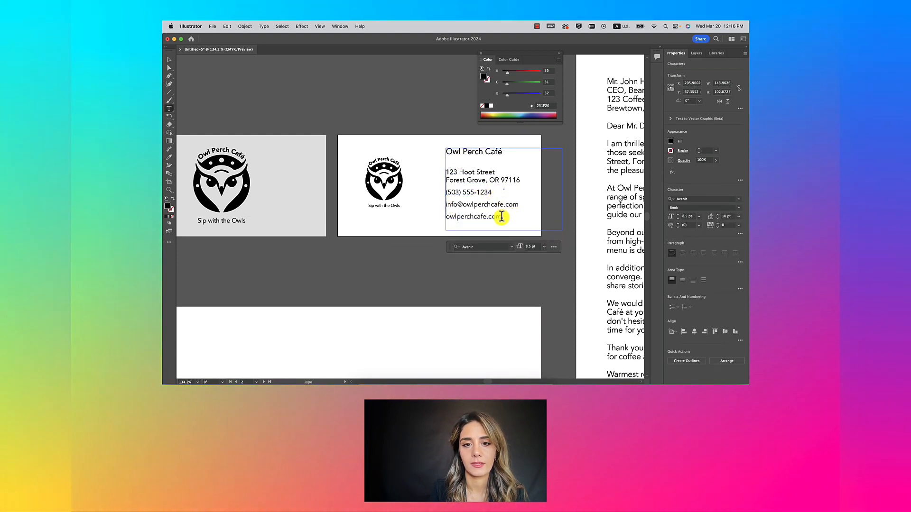
pyautogui.moveTo(531, 216); pyautogui.dragTo(443, 176)
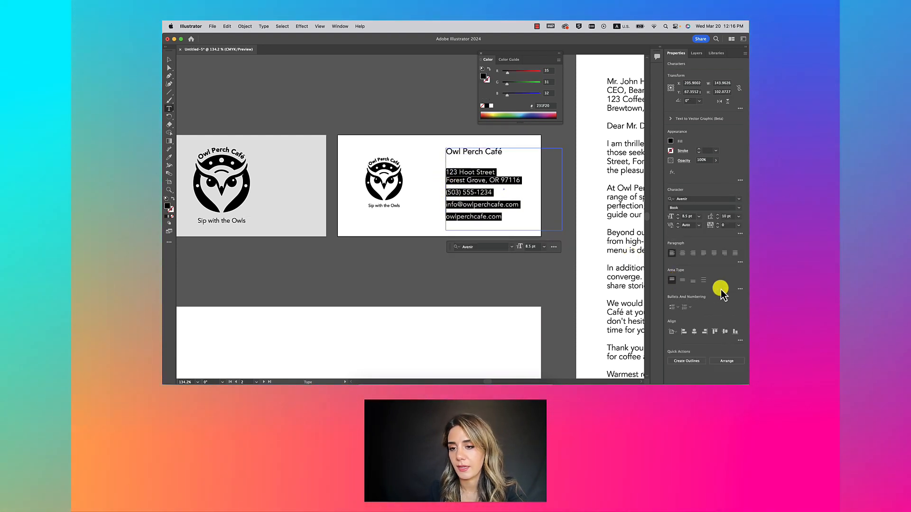
pyautogui.click(740, 263)
pyautogui.click(674, 299)
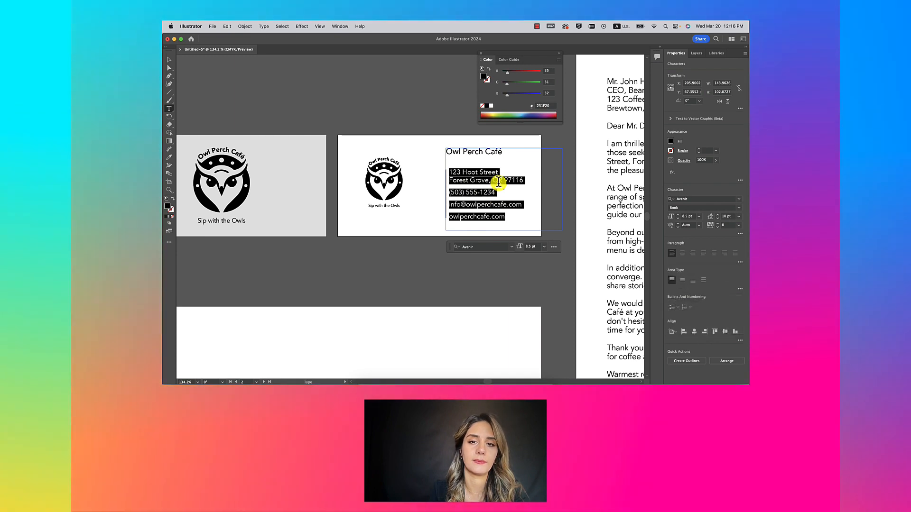
pyautogui.scroll(-3, 505, 181)
pyautogui.click(169, 60)
pyautogui.click(416, 119)
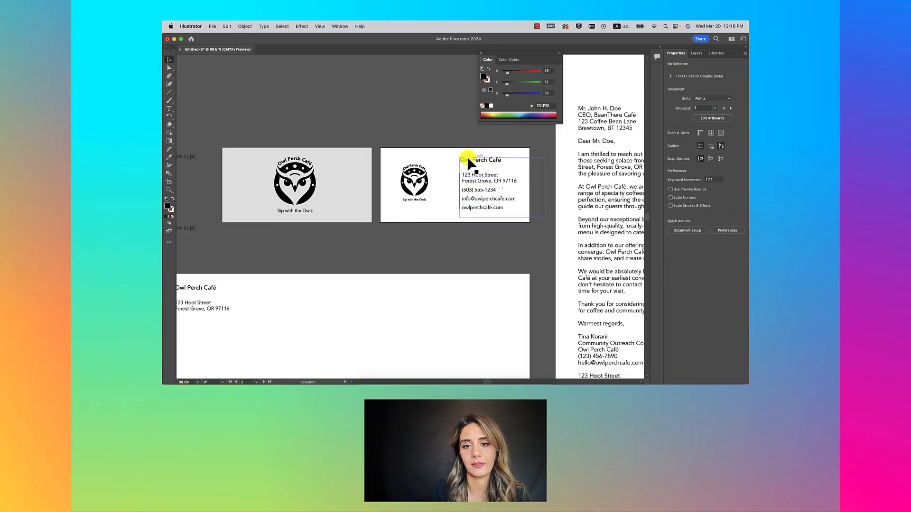
# Step: Raise the contact lines' Left Indent from 4 pt to 6 pt in the Paragraph options
pyautogui.scroll(3, 488, 186)
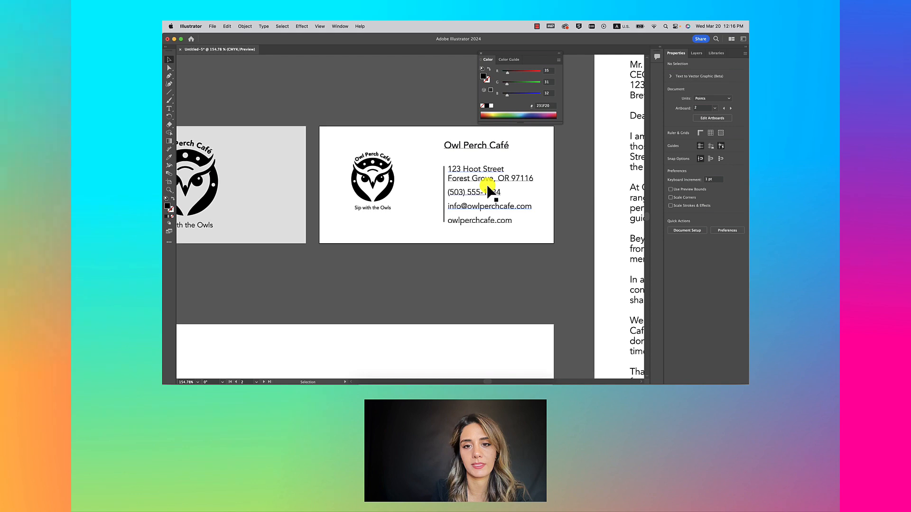
pyautogui.click(509, 219)
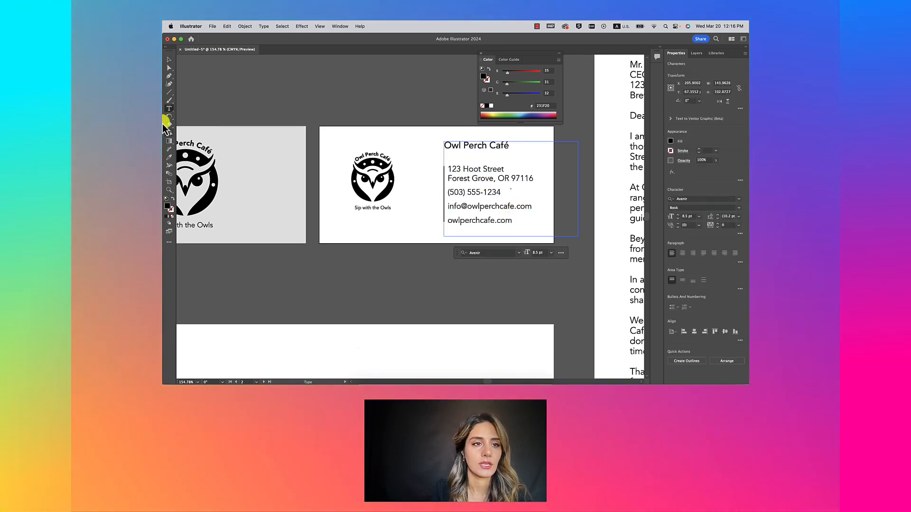
pyautogui.click(260, 83)
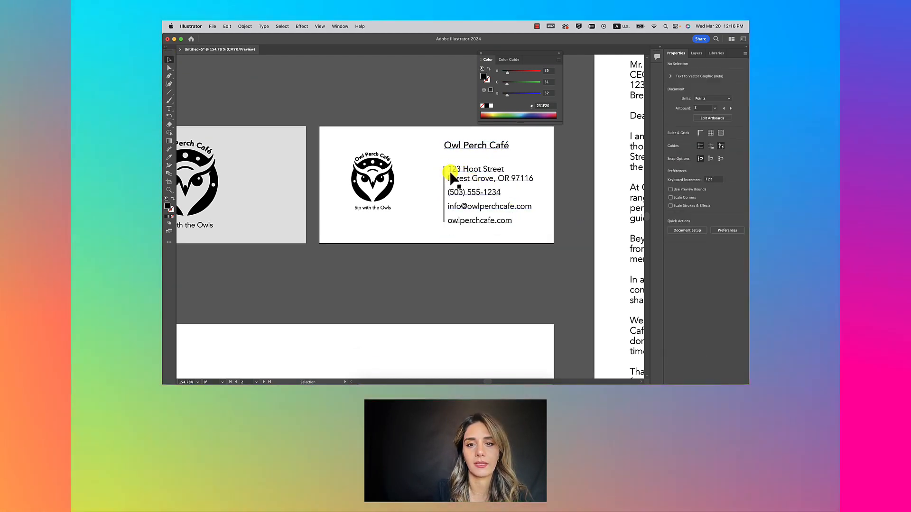
pyautogui.click(460, 169)
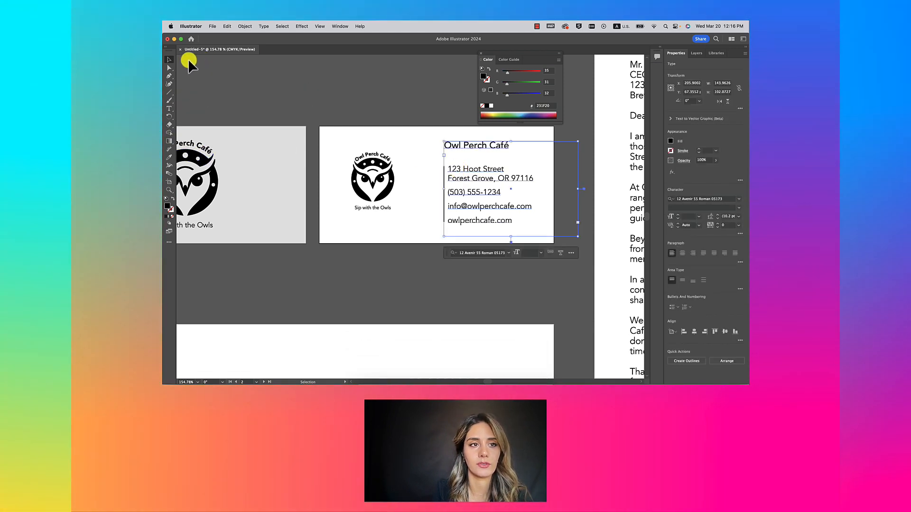
pyautogui.click(483, 185)
pyautogui.click(474, 180)
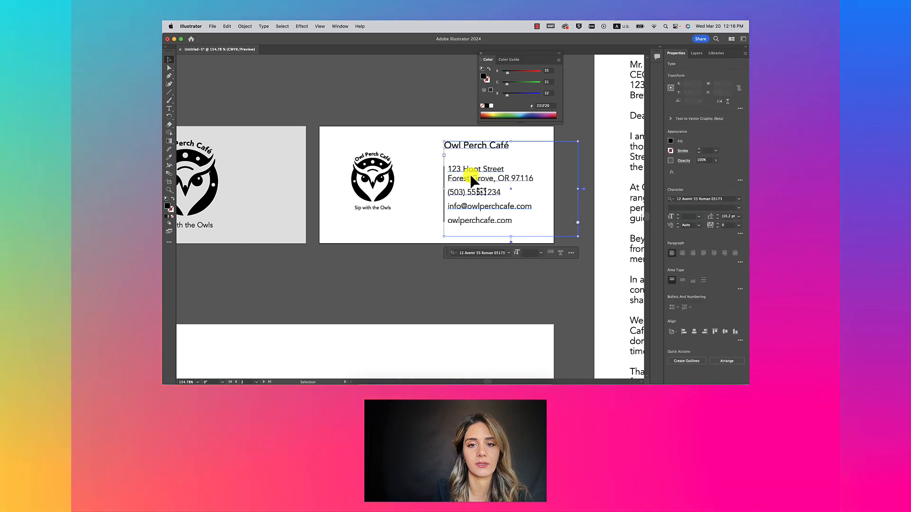
pyautogui.doubleClick(455, 169)
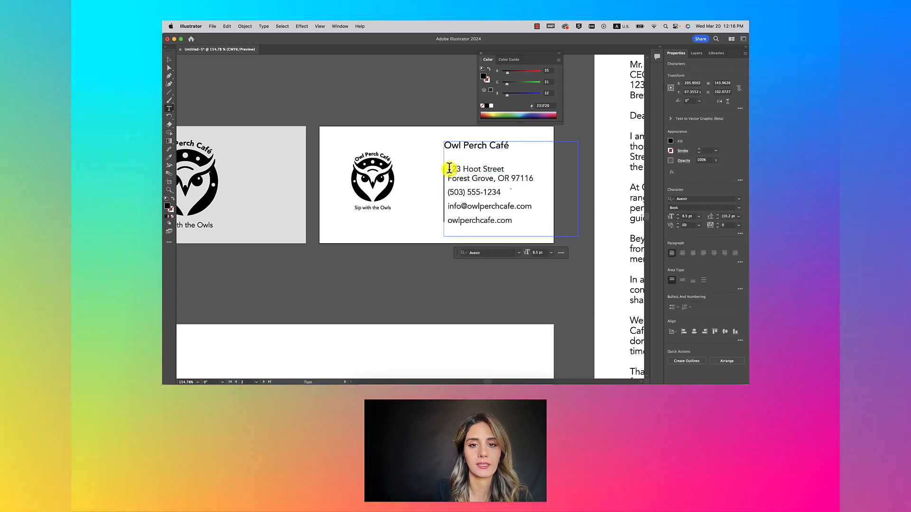
pyautogui.click(448, 169)
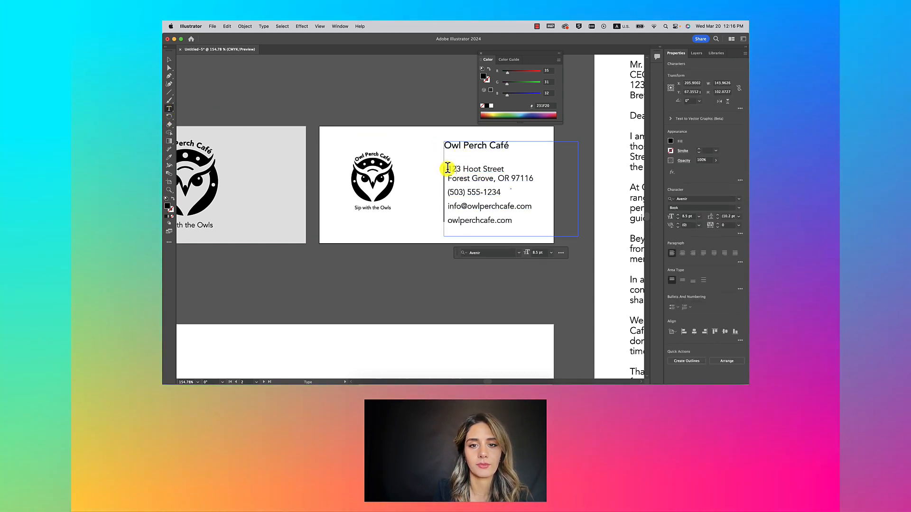
pyautogui.moveTo(528, 194); pyautogui.dragTo(543, 216)
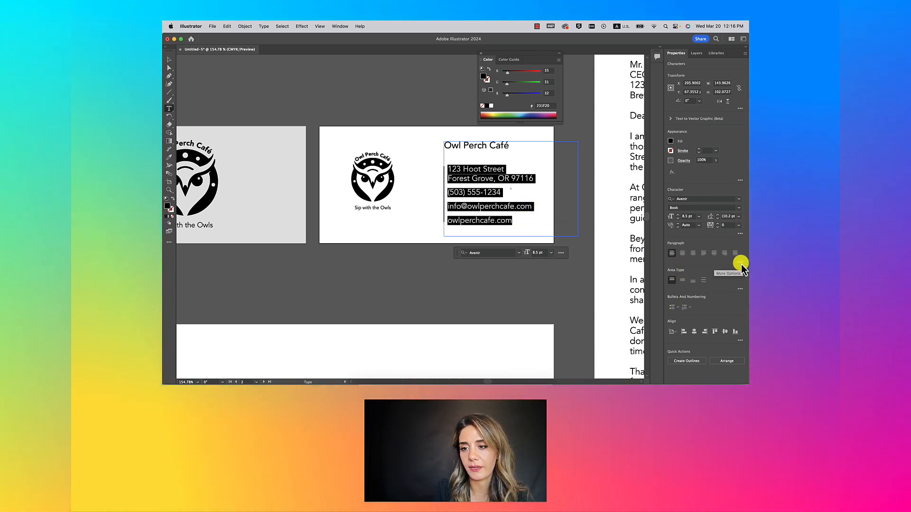
pyautogui.click(739, 234)
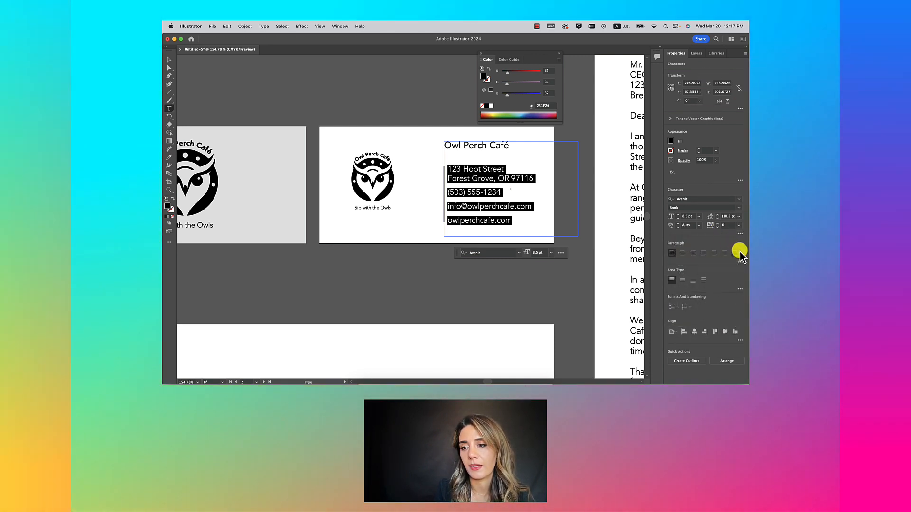
pyautogui.click(740, 264)
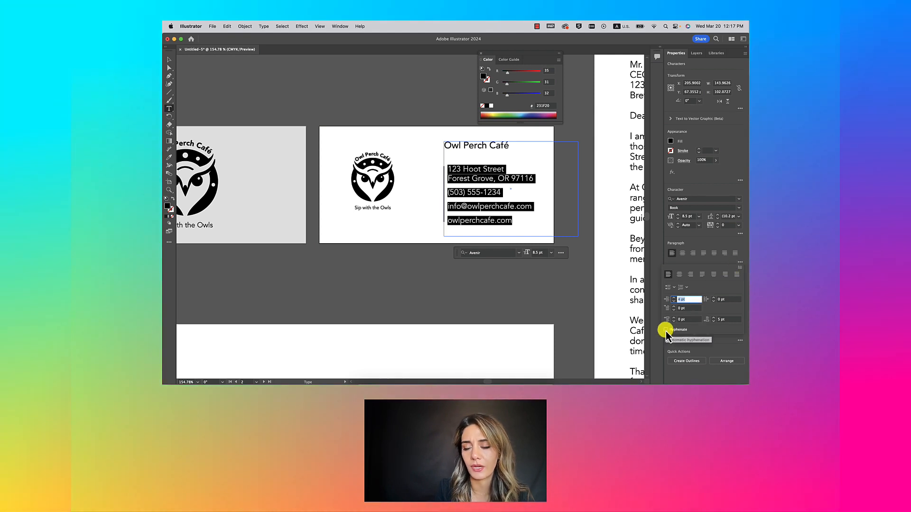
pyautogui.click(674, 298)
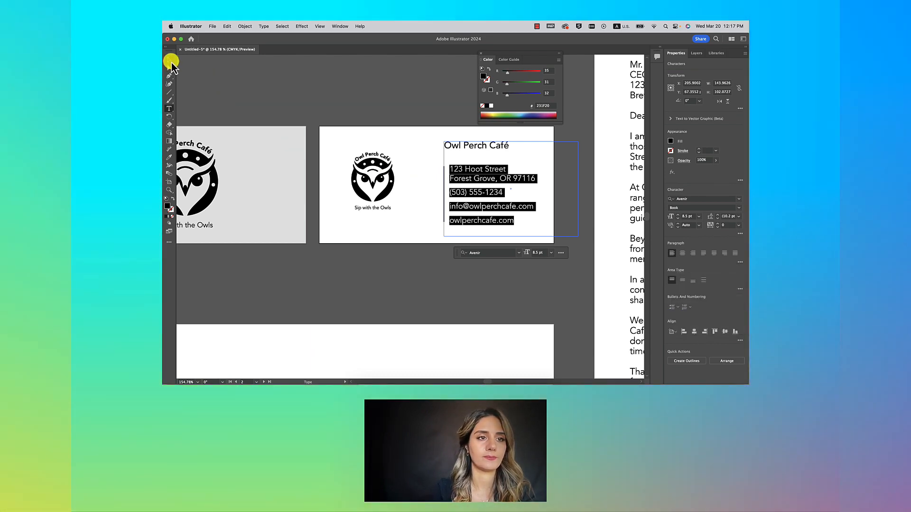
pyautogui.click(171, 61)
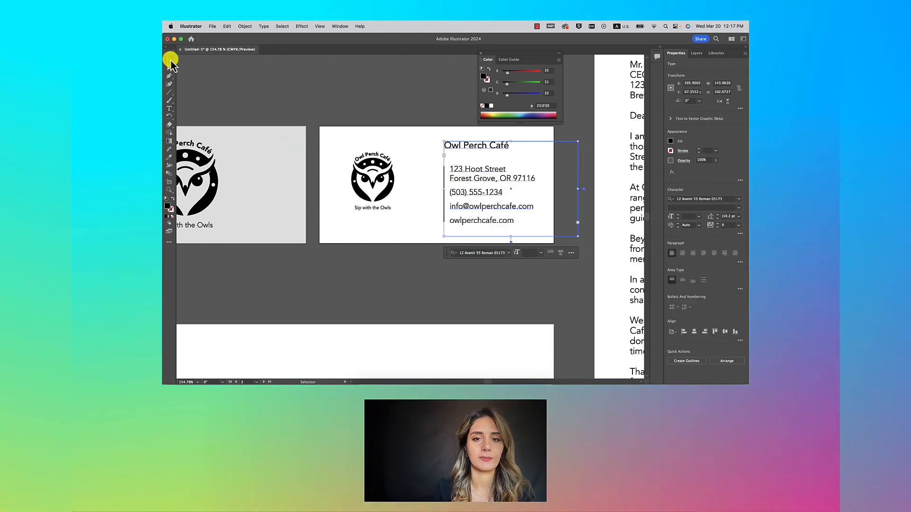
pyautogui.click(371, 88)
pyautogui.scroll(-3, 371, 88)
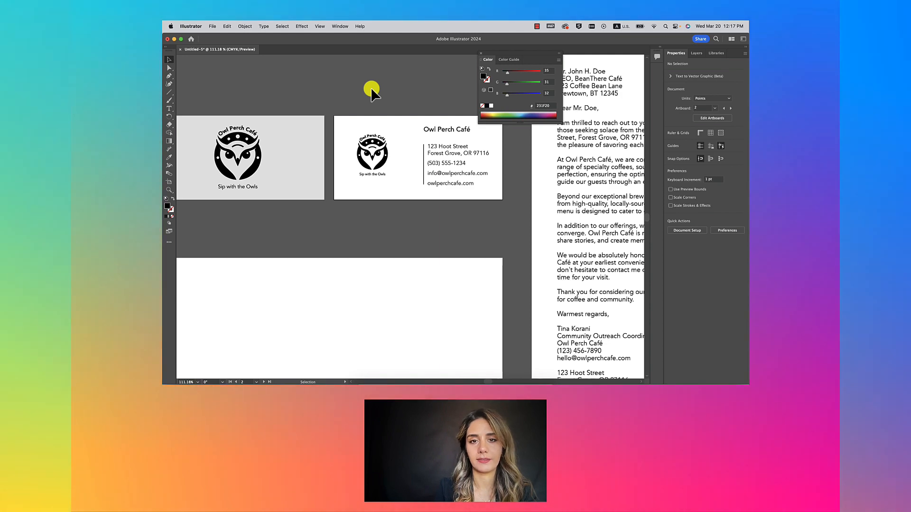
# Step: Drag the back card divider's bottom endpoint down to lengthen it beside the contact details
pyautogui.scroll(-2, 385, 116)
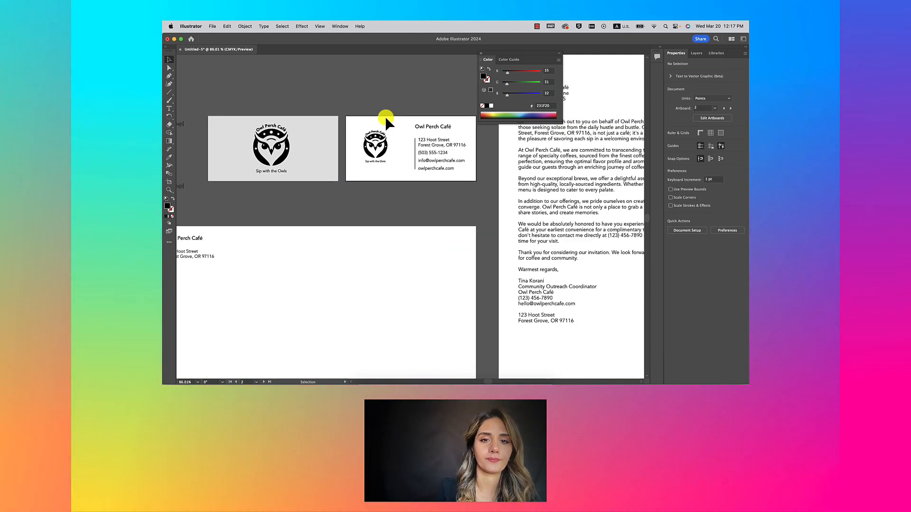
pyautogui.scroll(3, 422, 152)
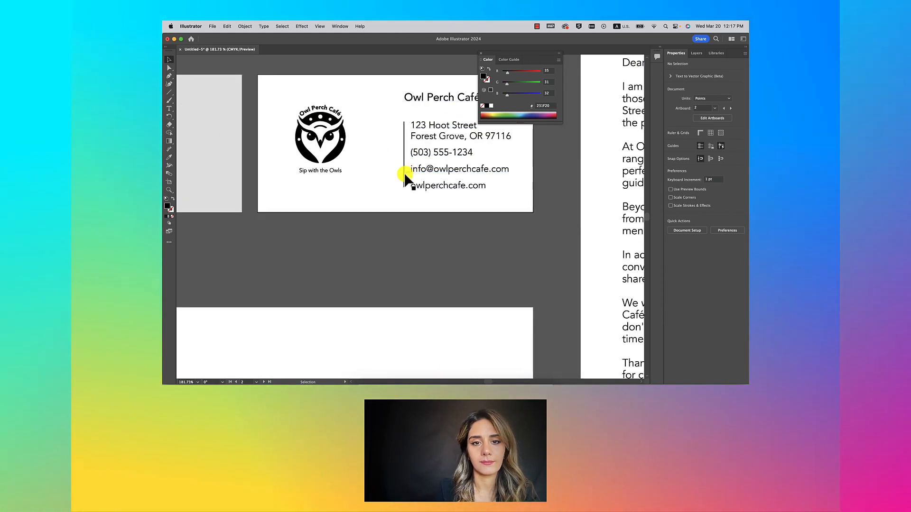
pyautogui.click(405, 182)
pyautogui.moveTo(402, 185); pyautogui.dragTo(403, 187)
pyautogui.scroll(4, 403, 186)
pyautogui.scroll(-5, 506, 191)
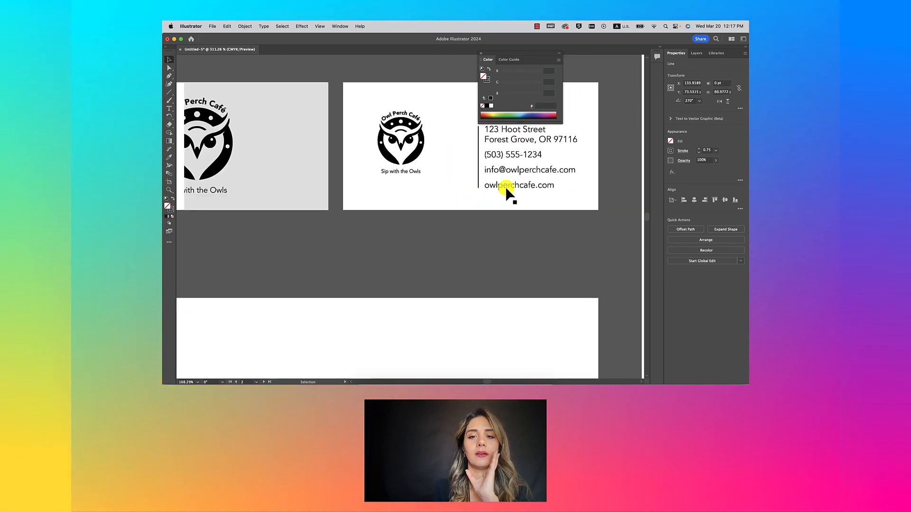
pyautogui.click(437, 241)
# Step: Select the owl logo and bring the grey front business card into view
pyautogui.scroll(-3, 437, 241)
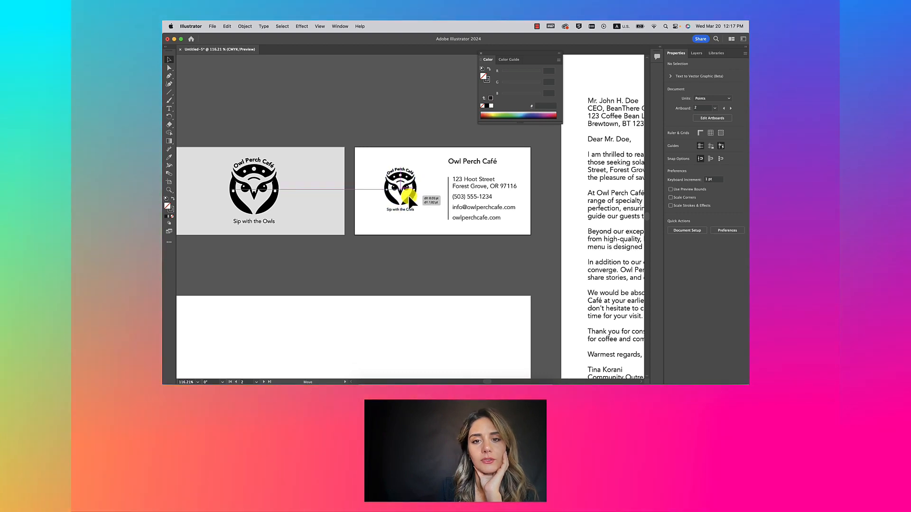
pyautogui.click(408, 198)
pyautogui.scroll(-3, 408, 197)
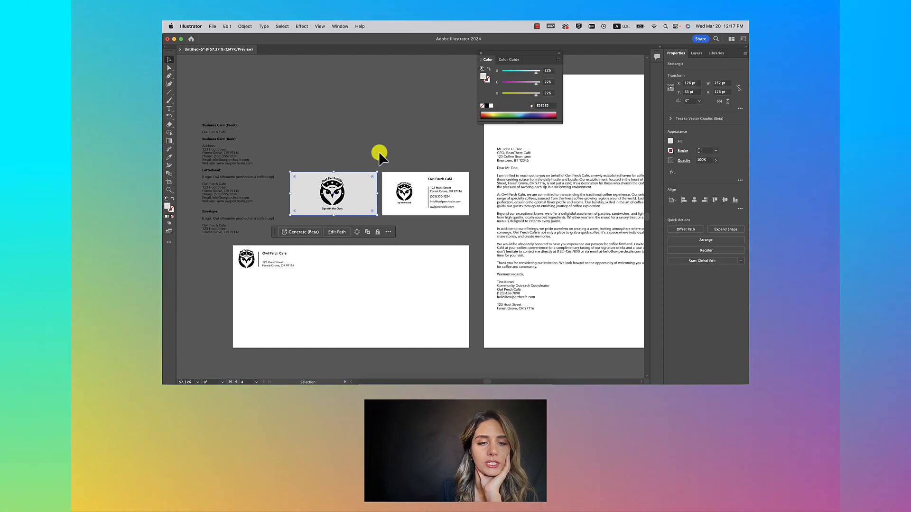
pyautogui.scroll(2, 327, 188)
pyautogui.scroll(-1, 328, 186)
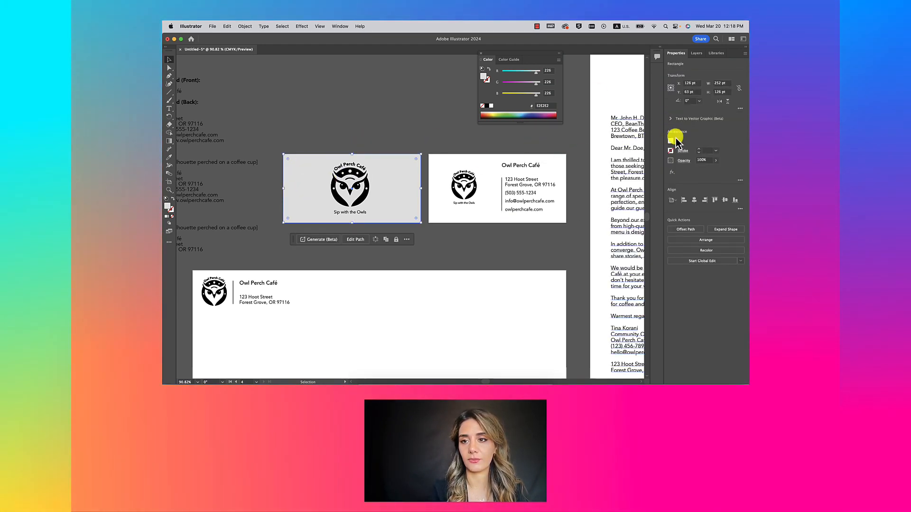
# Step: Fill the front card rectangle with the Orange, Yellow gradient swatch and show its Gradient Options
pyautogui.click(670, 141)
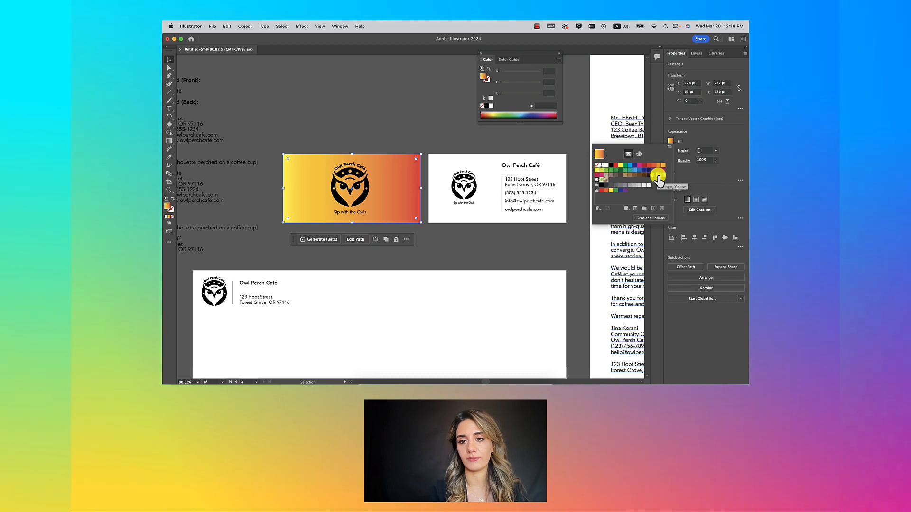
pyautogui.click(659, 177)
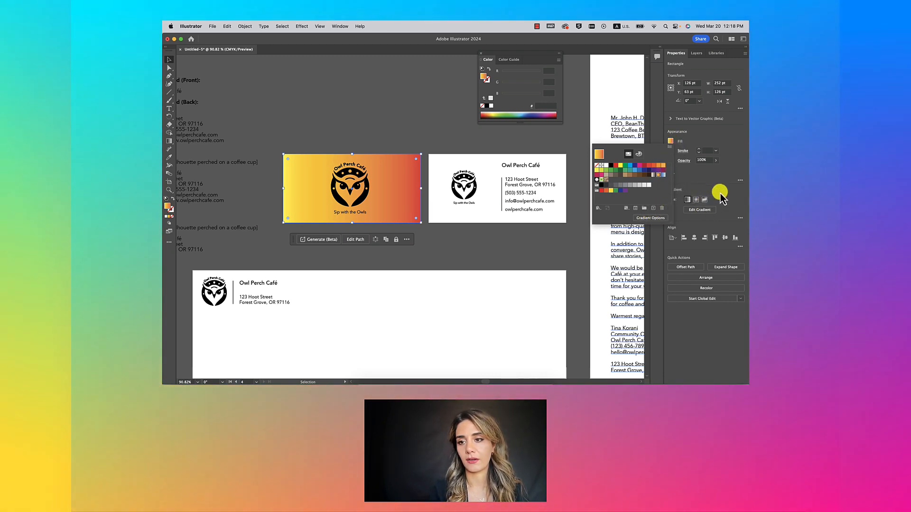
pyautogui.click(649, 210)
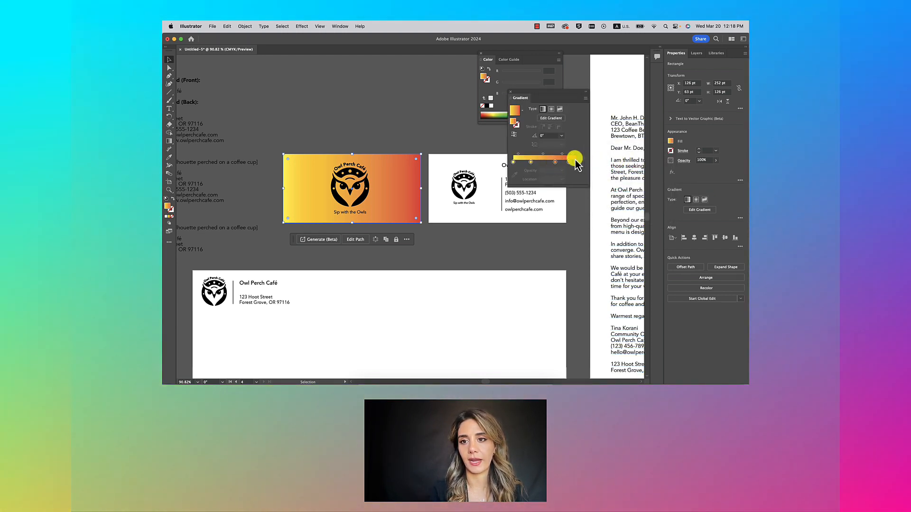
# Step: Remove the middle gradient stops and recolour the remaining stops yellow and blue
pyautogui.moveTo(556, 163); pyautogui.dragTo(596, 169)
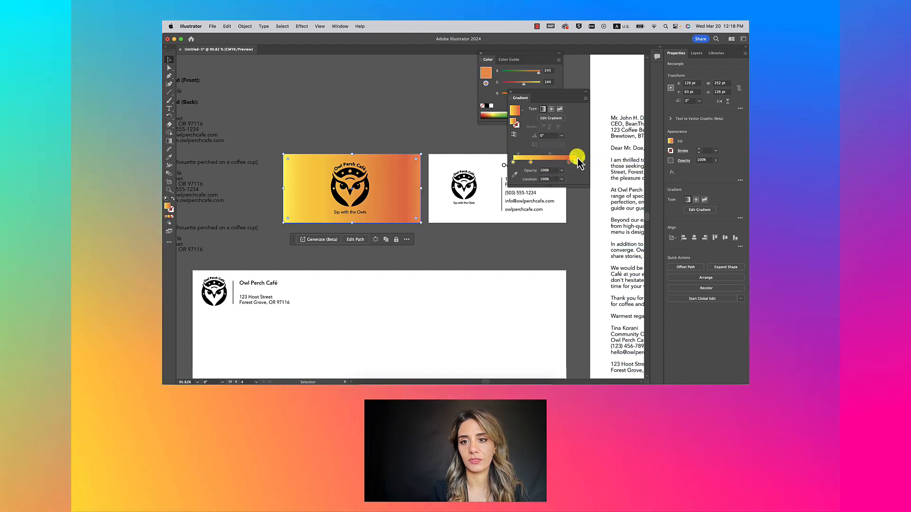
pyautogui.click(584, 160)
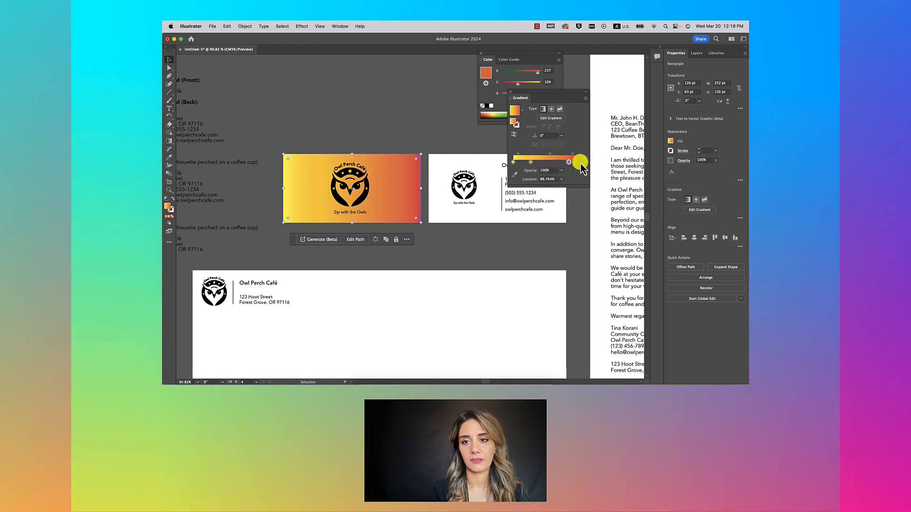
pyautogui.moveTo(530, 162)
pyautogui.mouseDown()
pyautogui.moveTo(535, 171)
pyautogui.moveTo(533, 164)
pyautogui.moveTo(547, 163)
pyautogui.mouseUp()
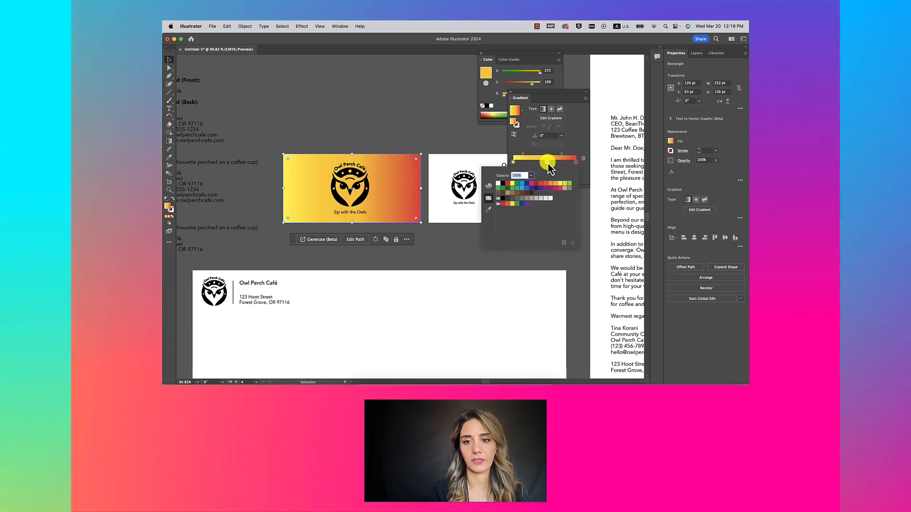
pyautogui.click(560, 183)
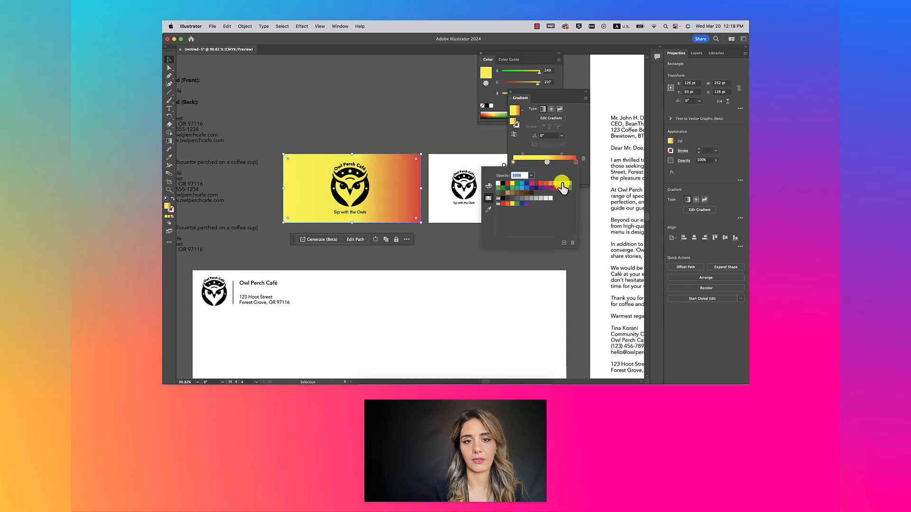
pyautogui.click(521, 188)
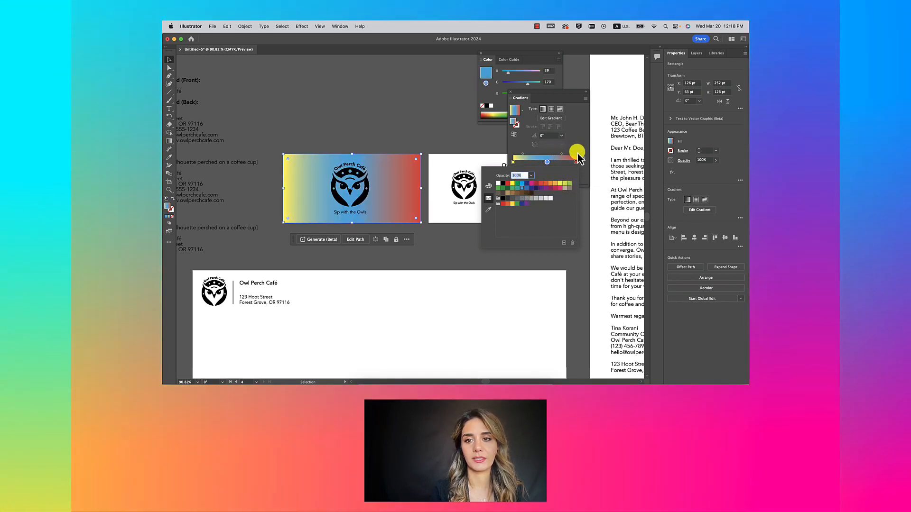
pyautogui.click(549, 163)
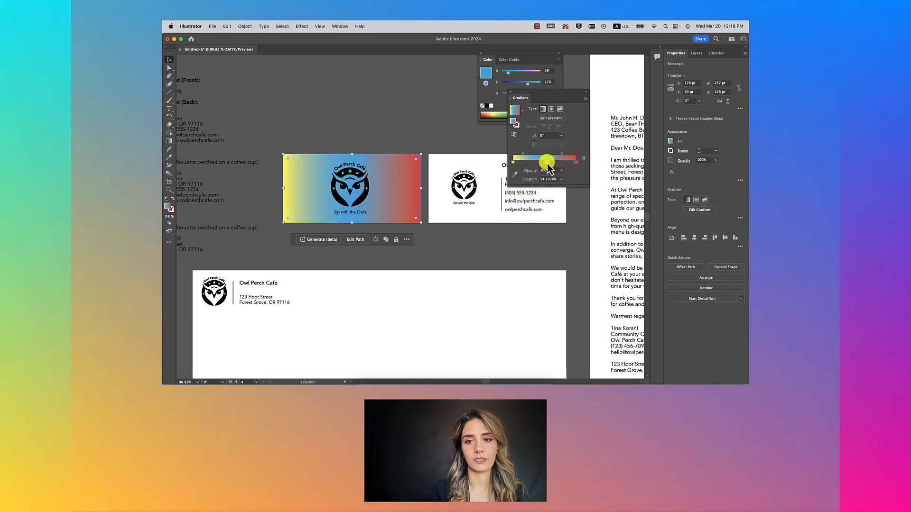
# Step: Delete the added red and light-blue stops, leaving a yellow-to-blue blend
pyautogui.click(576, 163)
pyautogui.moveTo(575, 164); pyautogui.dragTo(564, 164)
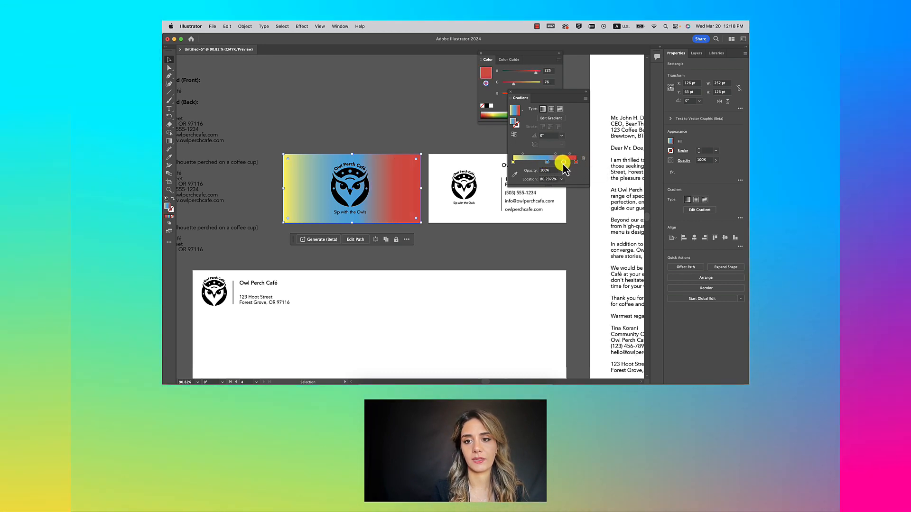
pyautogui.click(530, 162)
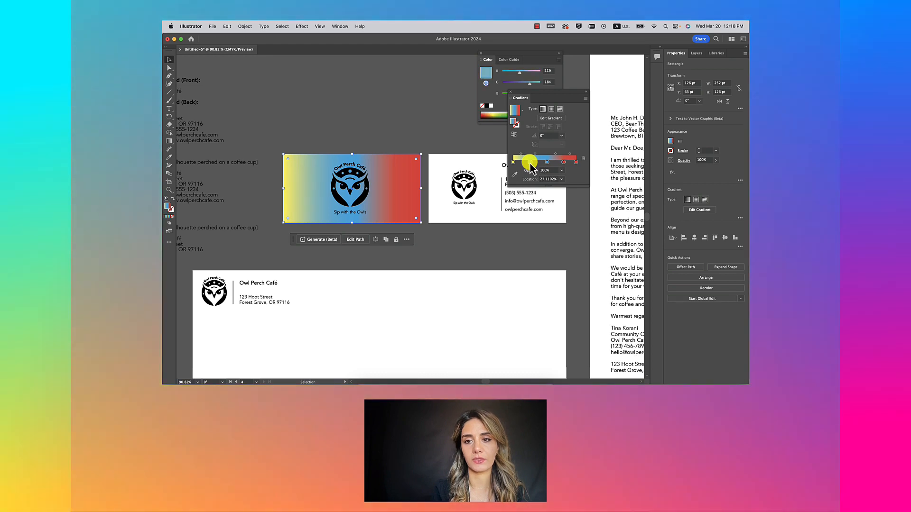
pyautogui.press('super+z')
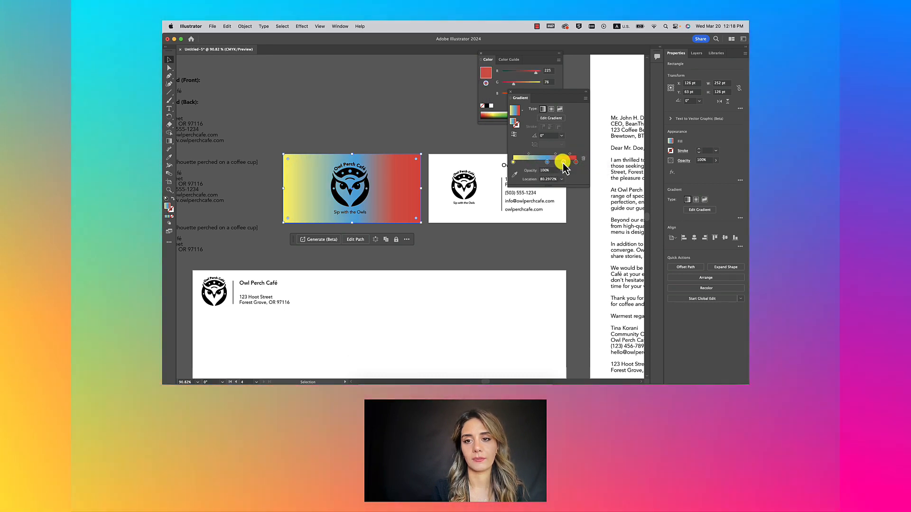
pyautogui.doubleClick(563, 163)
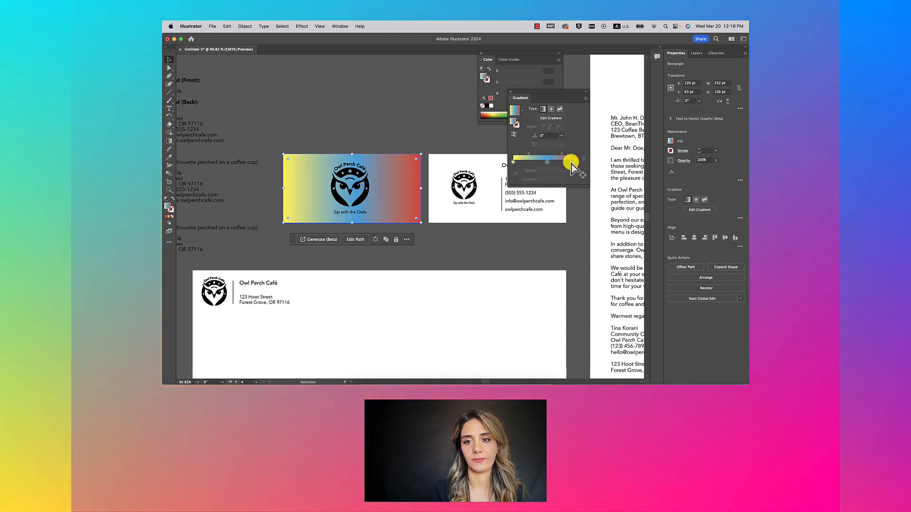
pyautogui.moveTo(571, 162); pyautogui.dragTo(582, 163)
pyautogui.click(583, 160)
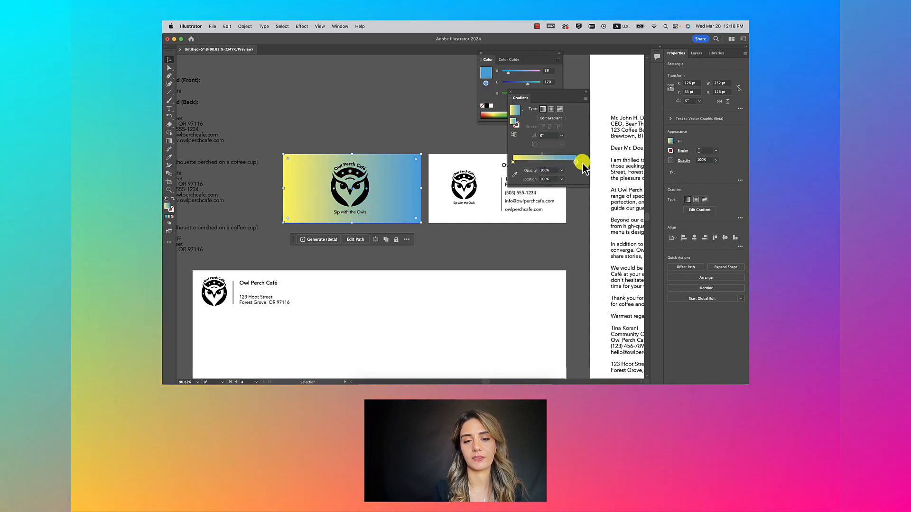
# Step: Switch the card gradient to Freeform, colour one point tan and keep the top-left point white
pyautogui.click(560, 109)
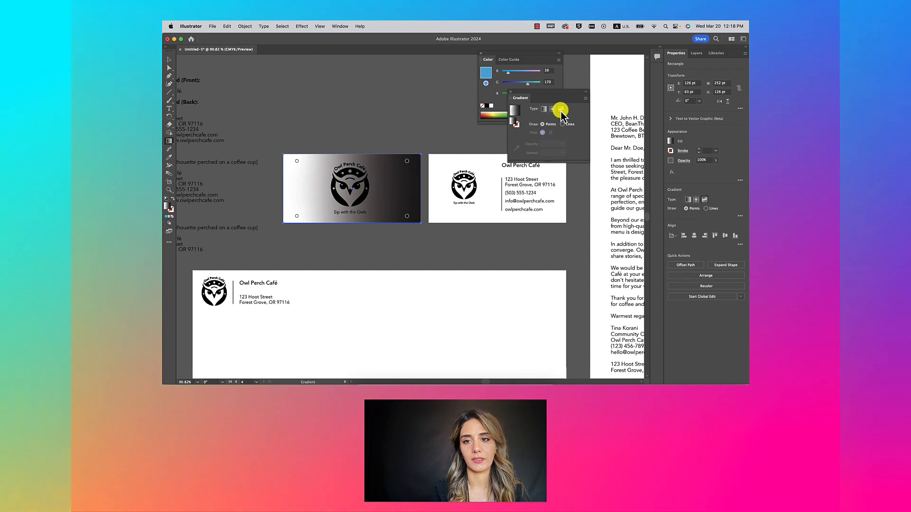
pyautogui.moveTo(404, 163); pyautogui.dragTo(411, 182)
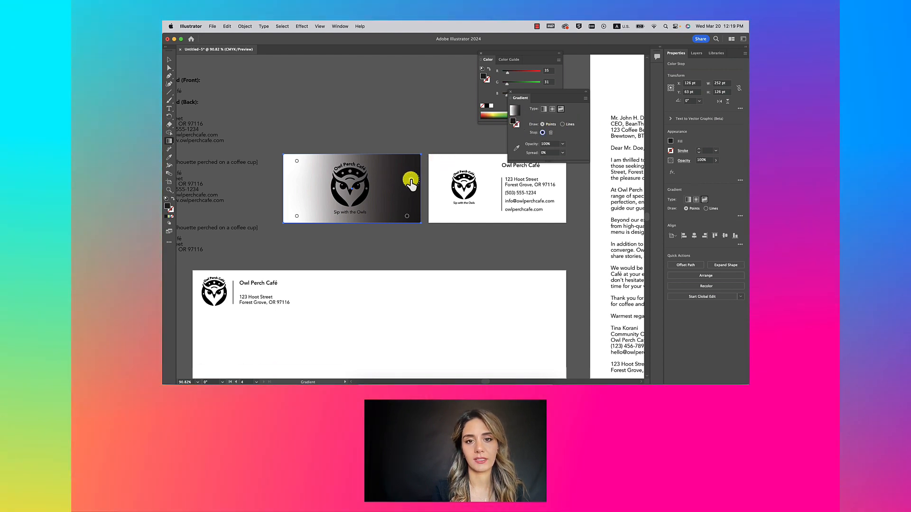
pyautogui.doubleClick(410, 180)
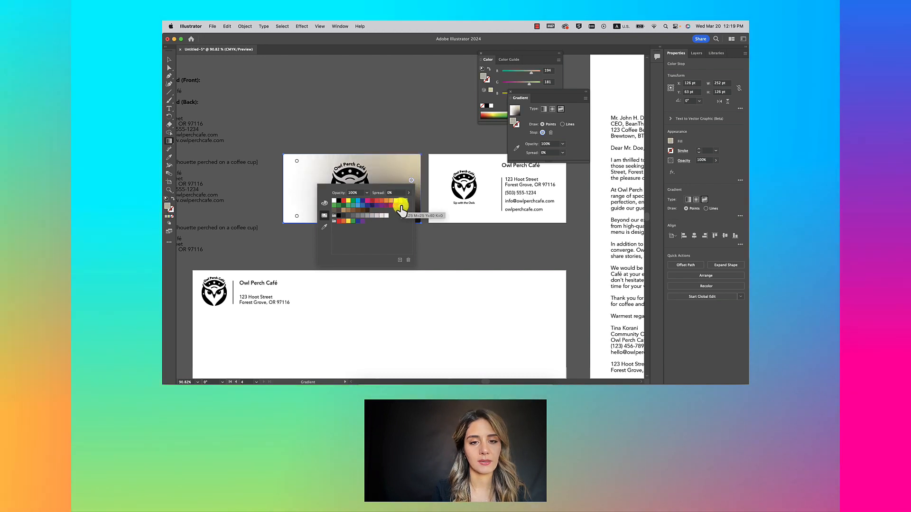
pyautogui.click(295, 163)
pyautogui.doubleClick(295, 162)
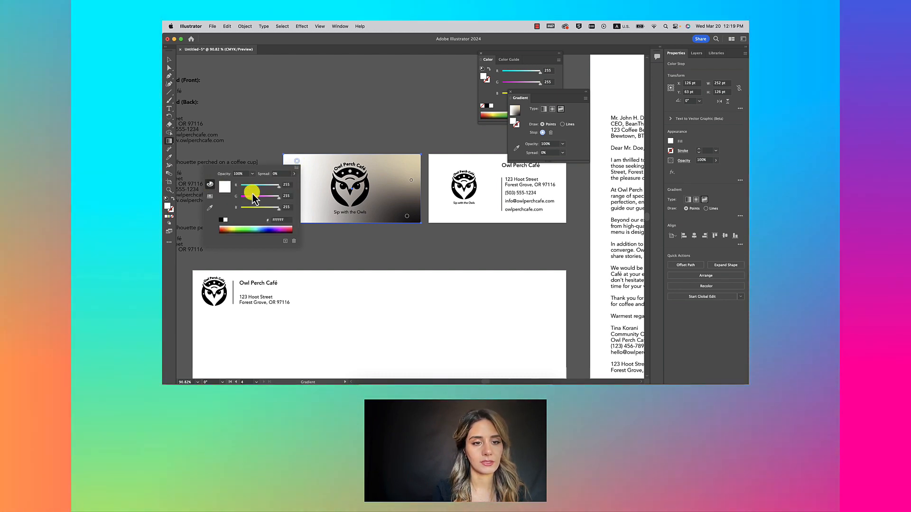
pyautogui.moveTo(279, 196); pyautogui.dragTo(274, 199)
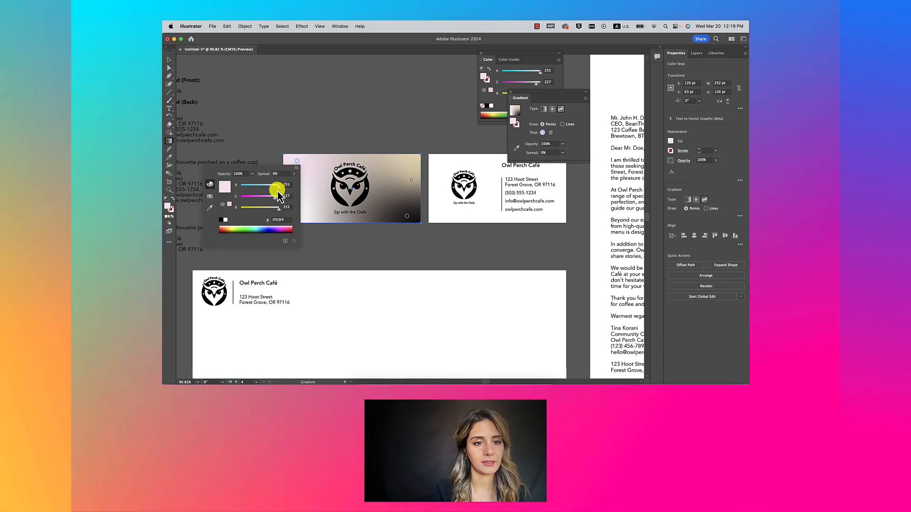
pyautogui.moveTo(274, 198); pyautogui.dragTo(274, 189)
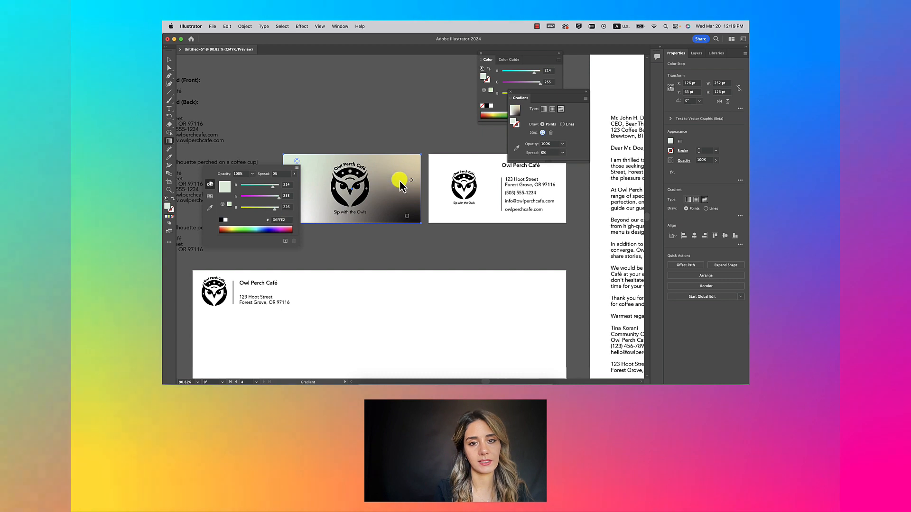
# Step: Move the dark freeform point to the card's bottom centre and the brown point up its right side
pyautogui.moveTo(409, 218)
pyautogui.mouseDown()
pyautogui.moveTo(350, 227)
pyautogui.moveTo(417, 201)
pyautogui.moveTo(382, 221)
pyautogui.moveTo(386, 209)
pyautogui.mouseUp()
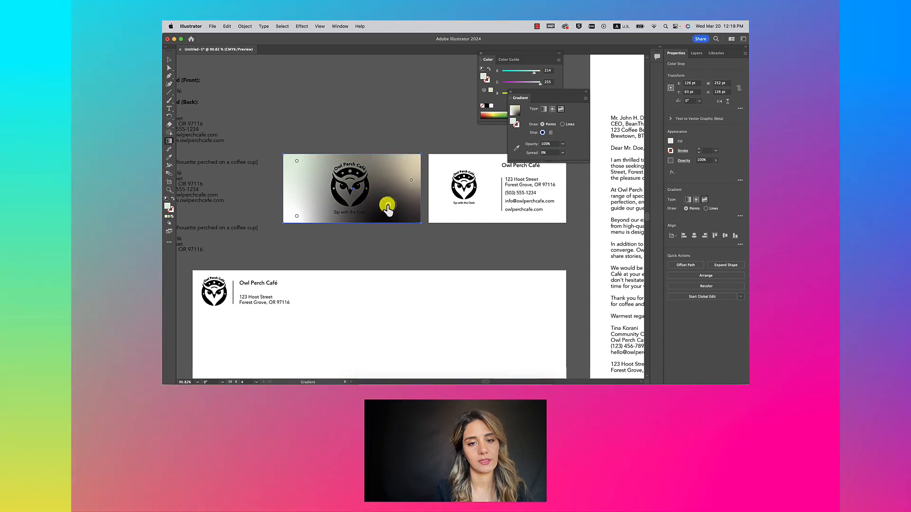
pyautogui.doubleClick(387, 207)
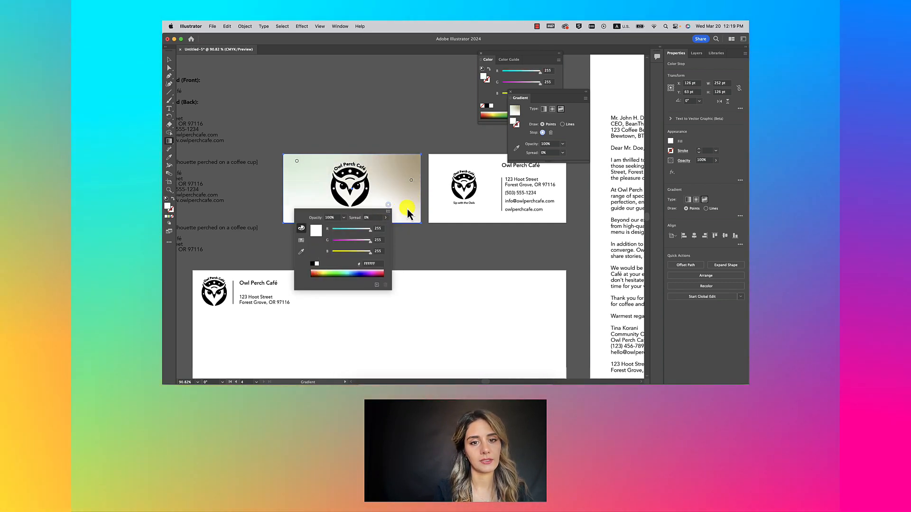
pyautogui.click(397, 144)
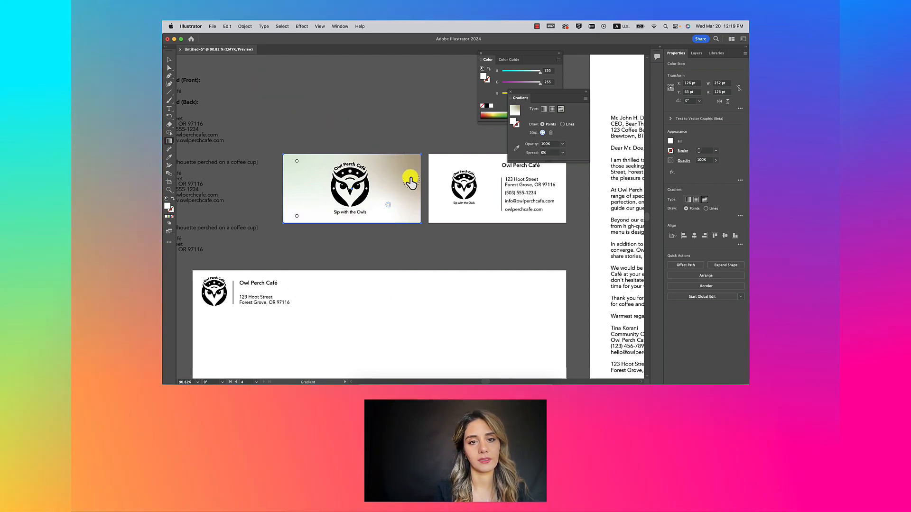
pyautogui.moveTo(410, 180)
pyautogui.mouseDown()
pyautogui.moveTo(408, 170)
pyautogui.moveTo(409, 189)
pyautogui.moveTo(399, 179)
pyautogui.mouseUp()
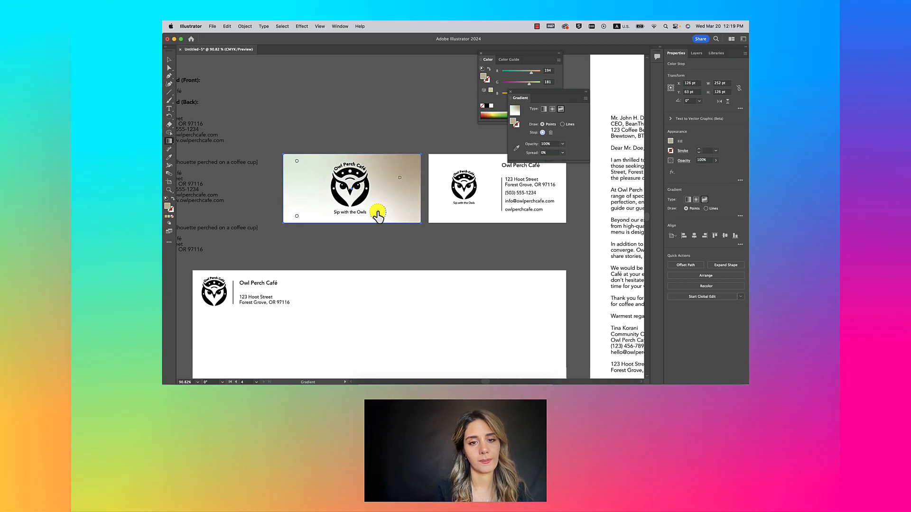
pyautogui.doubleClick(399, 177)
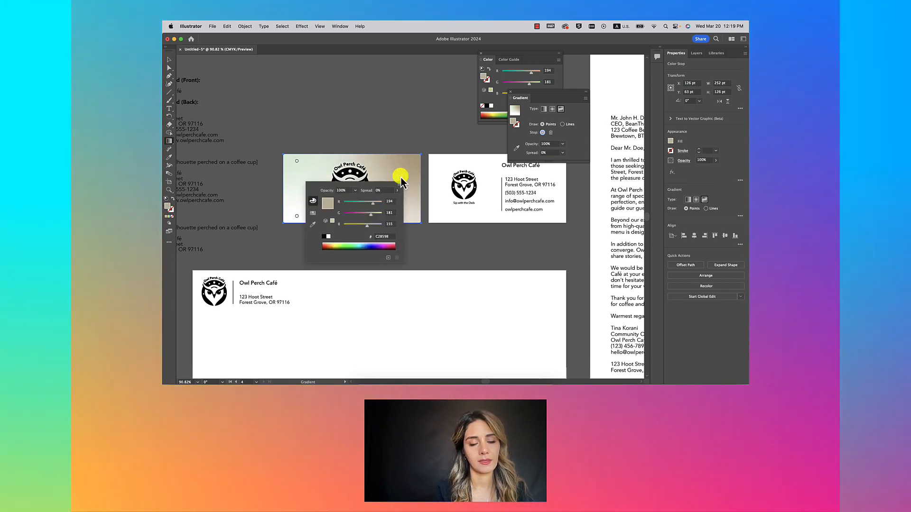
# Step: Lighten the front card's right beige gradient point in three passes, ending at a very pale cream
pyautogui.click(371, 225)
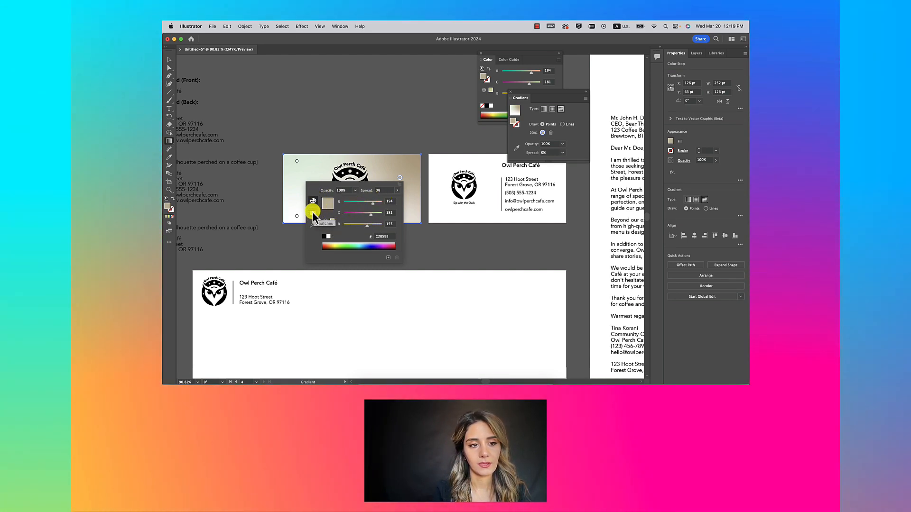
pyautogui.doubleClick(169, 207)
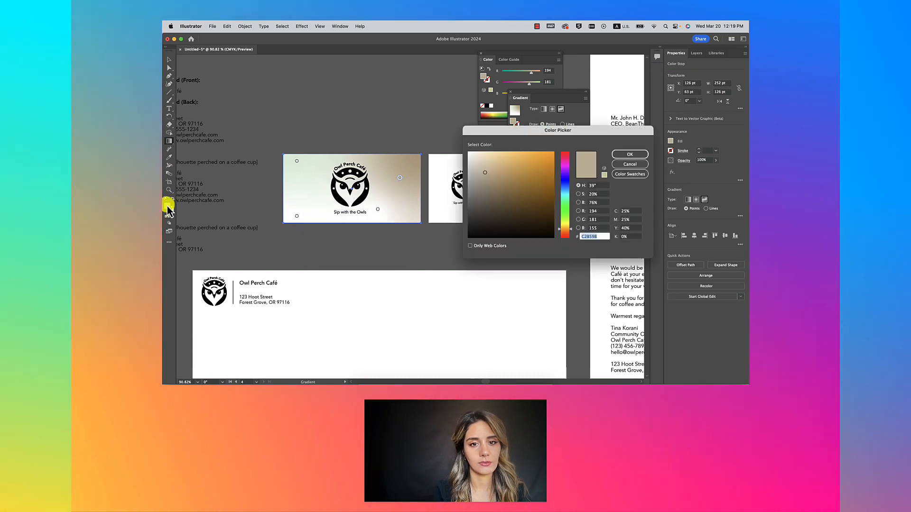
pyautogui.click(490, 164)
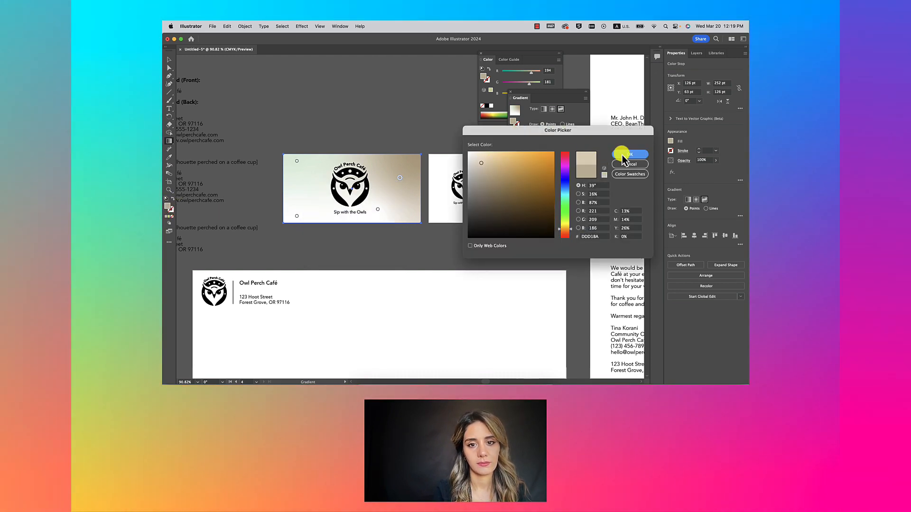
pyautogui.click(622, 154)
pyautogui.doubleClick(168, 208)
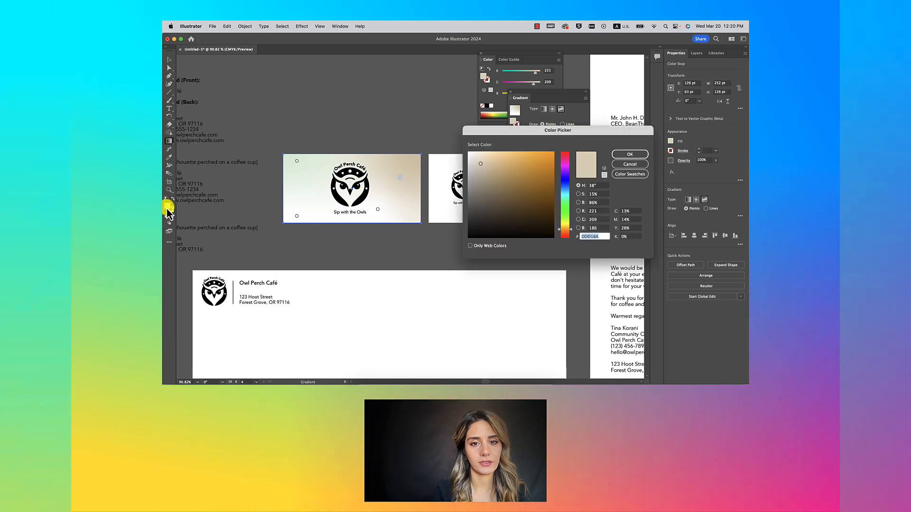
pyautogui.click(478, 159)
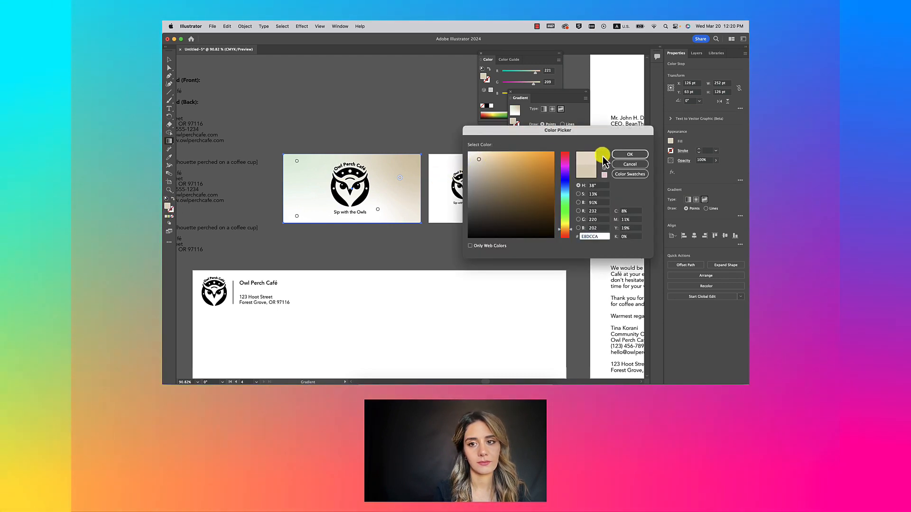
pyautogui.click(625, 155)
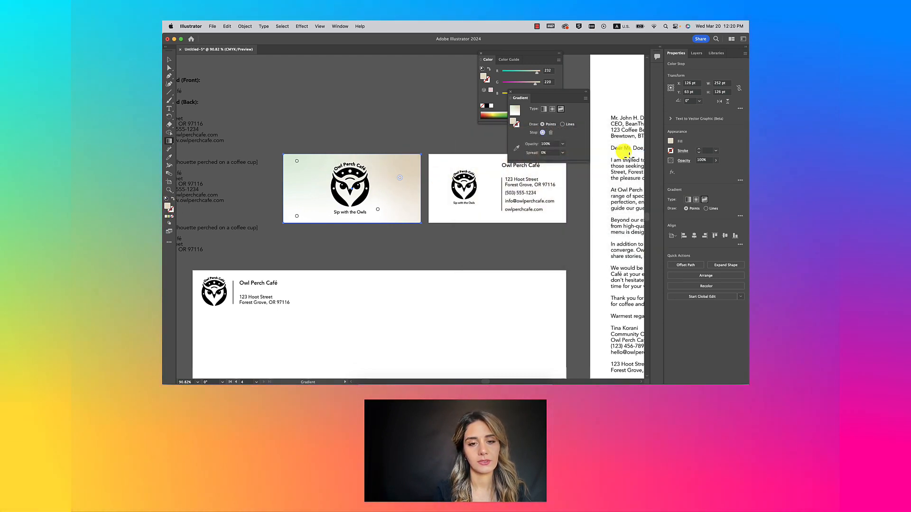
pyautogui.doubleClick(168, 208)
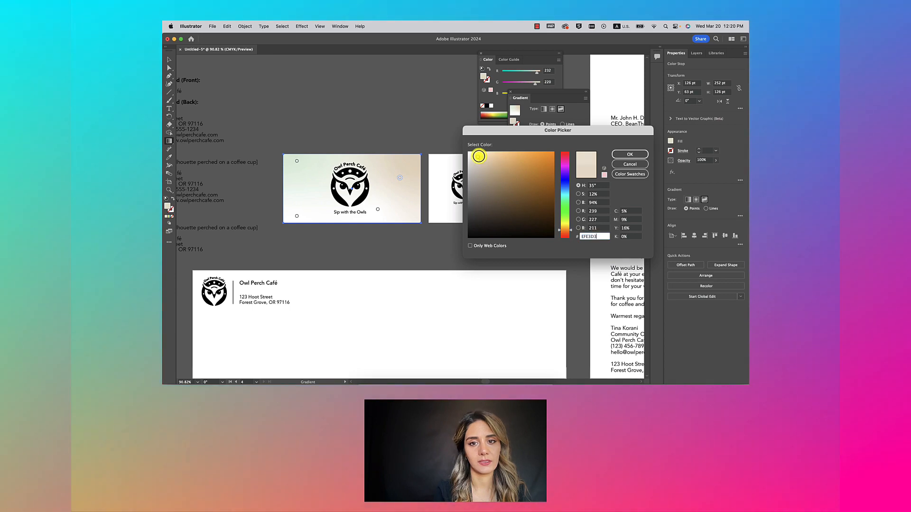
pyautogui.click(617, 155)
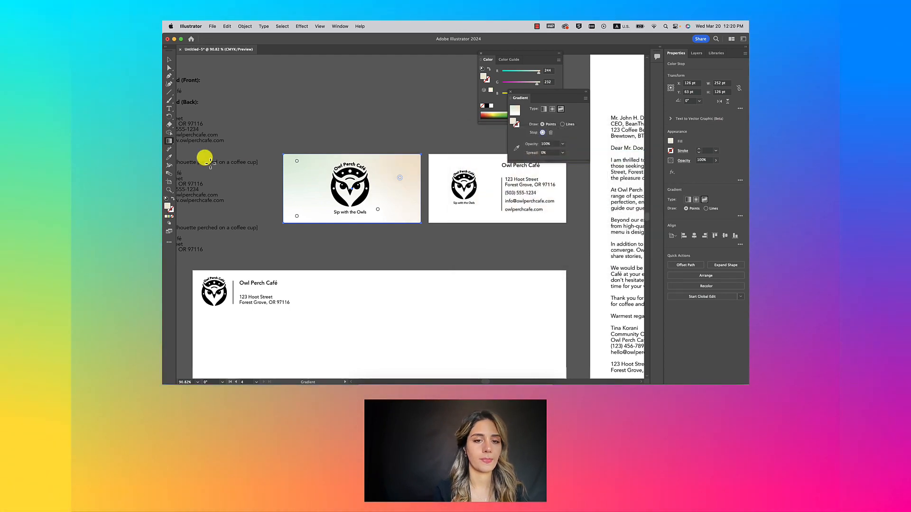
pyautogui.click(344, 109)
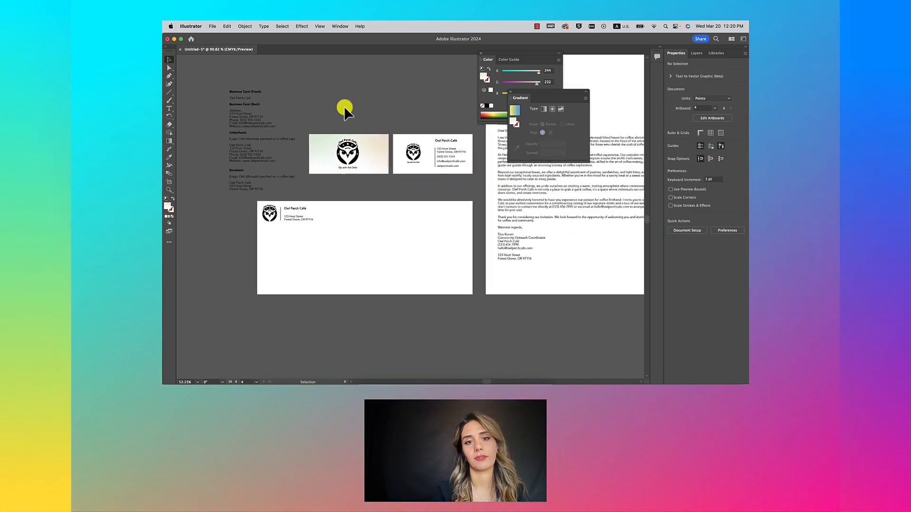
# Step: Duplicate the front card's gradient background onto the envelope and rotate the copy 180°
pyautogui.press('super+alt+0')
pyautogui.click(316, 182)
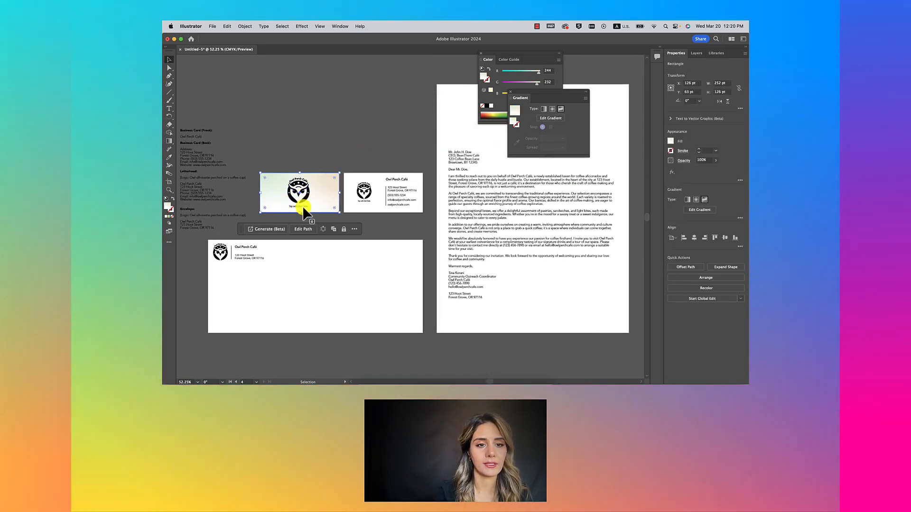
pyautogui.moveTo(321, 186); pyautogui.dragTo(321, 240)
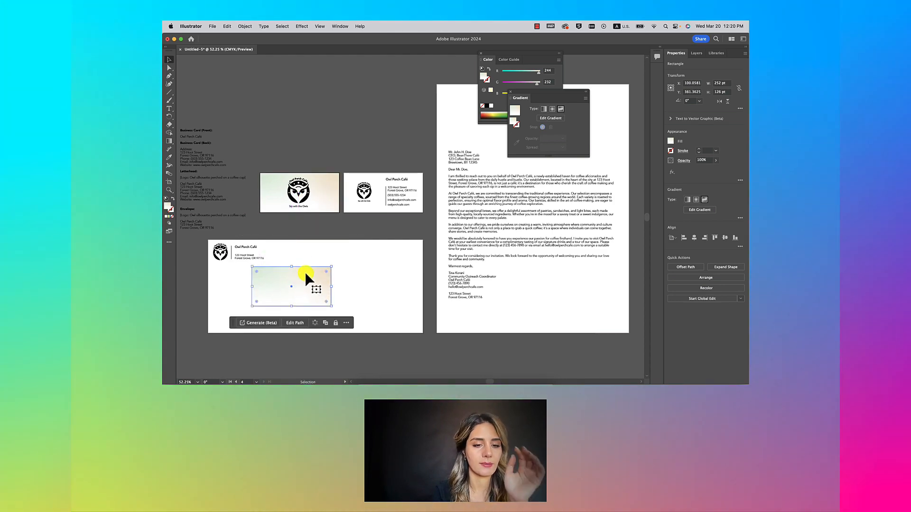
pyautogui.moveTo(308, 276); pyautogui.dragTo(295, 318)
pyautogui.moveTo(213, 345); pyautogui.dragTo(204, 329)
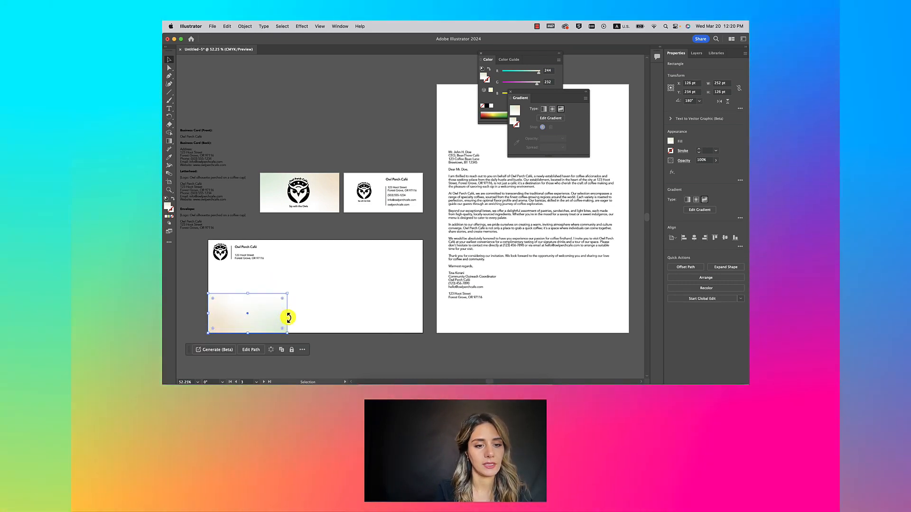
# Step: Stretch the copy to fill the 684 × 297 pt envelope and send it to the back
pyautogui.moveTo(287, 316); pyautogui.dragTo(420, 312)
pyautogui.moveTo(345, 314); pyautogui.dragTo(210, 319)
pyautogui.moveTo(315, 293); pyautogui.dragTo(318, 241)
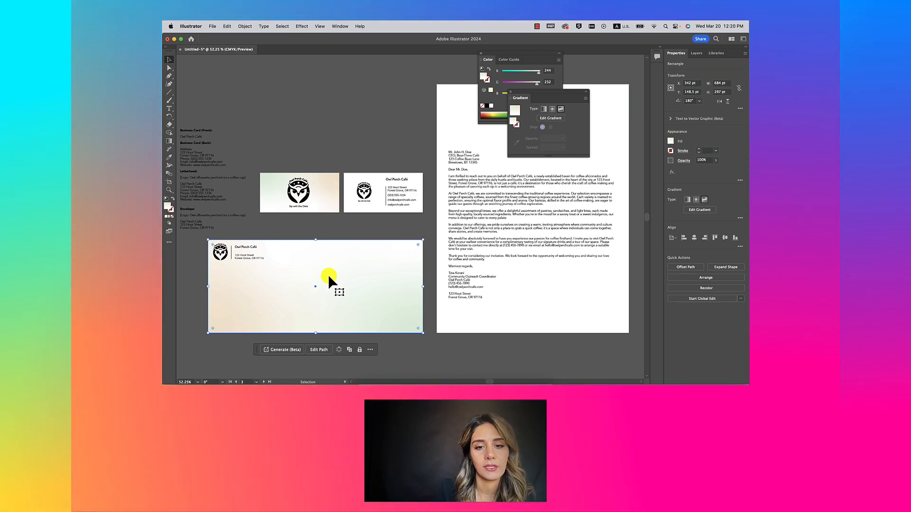
pyautogui.rightClick(329, 277)
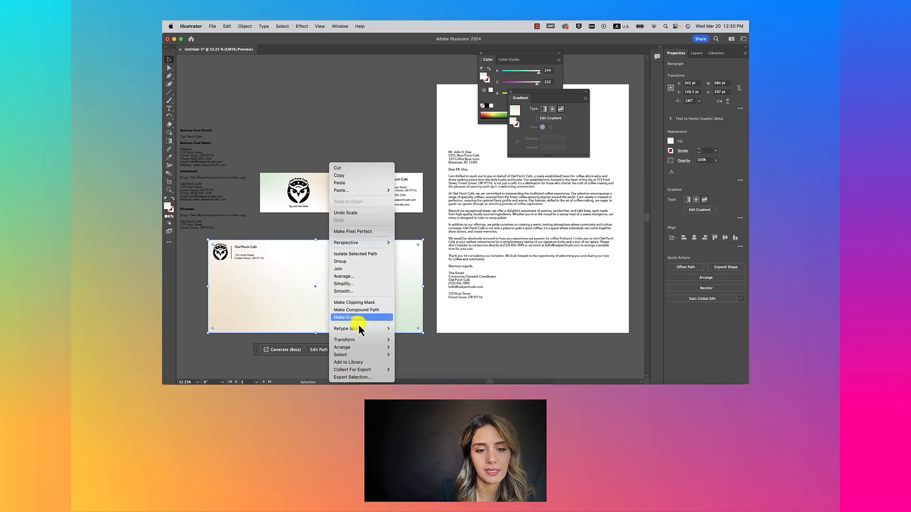
pyautogui.click(411, 366)
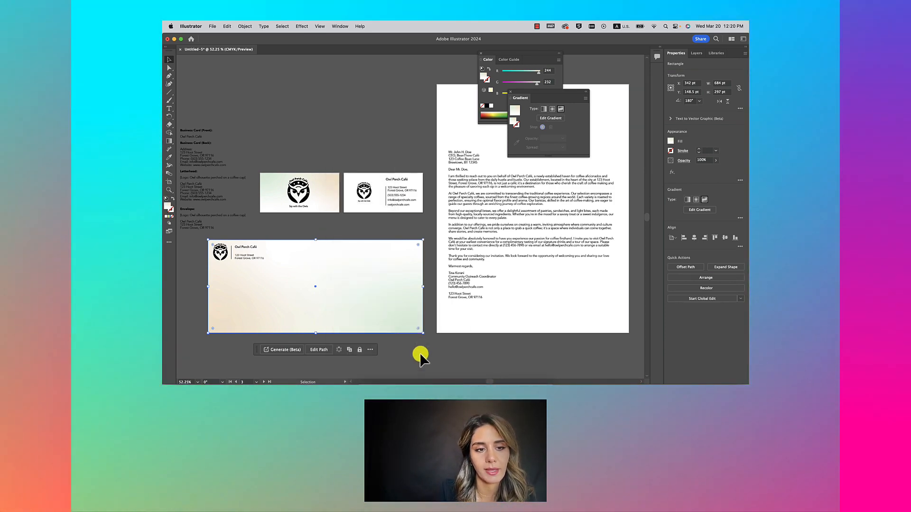
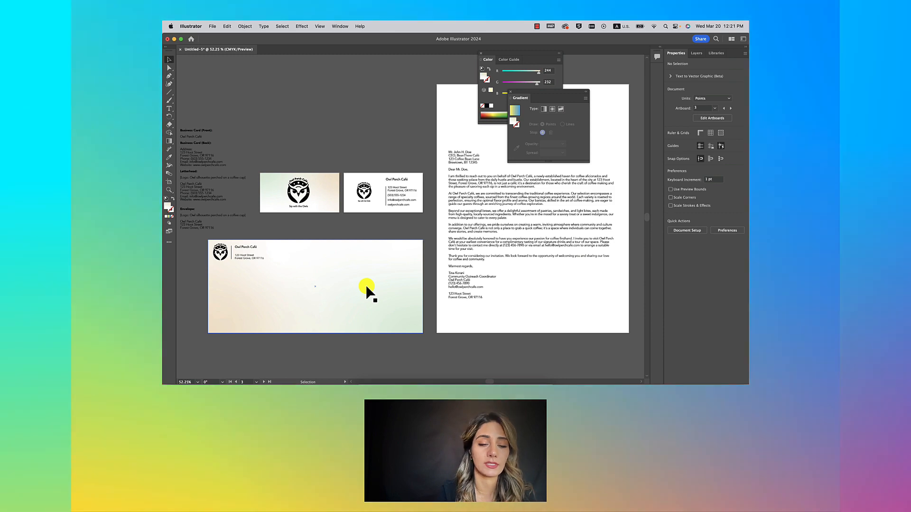
# Step: Copy the envelope's gradient background onto the letterhead as a 612 pt wide bottom band
pyautogui.scroll(-3, 366, 288)
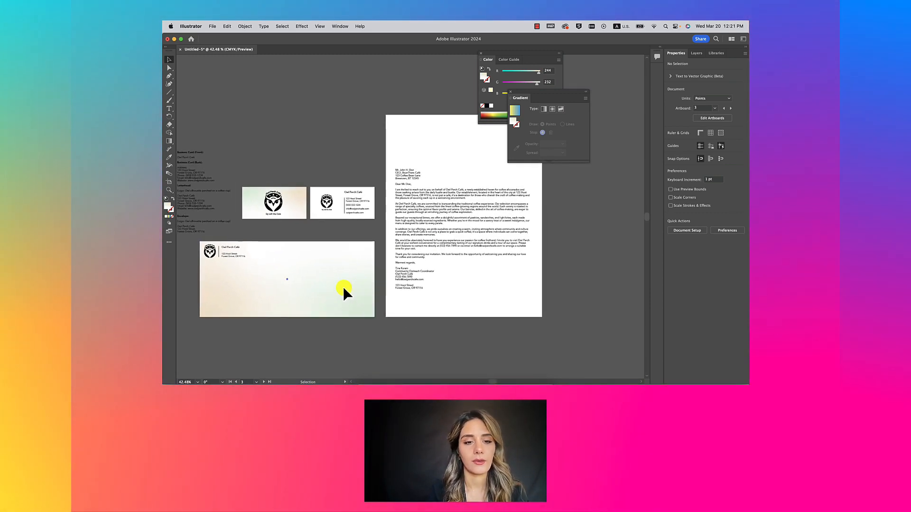
pyautogui.click(343, 287)
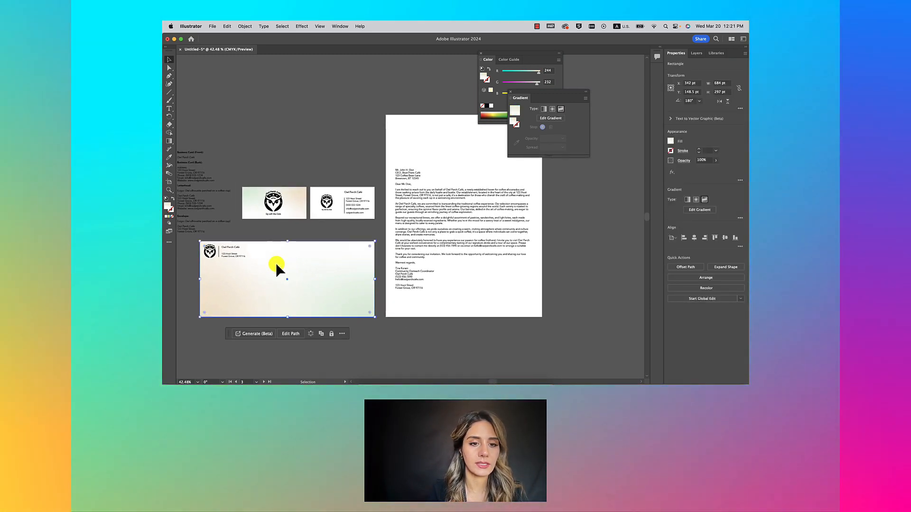
pyautogui.moveTo(276, 264); pyautogui.dragTo(462, 264)
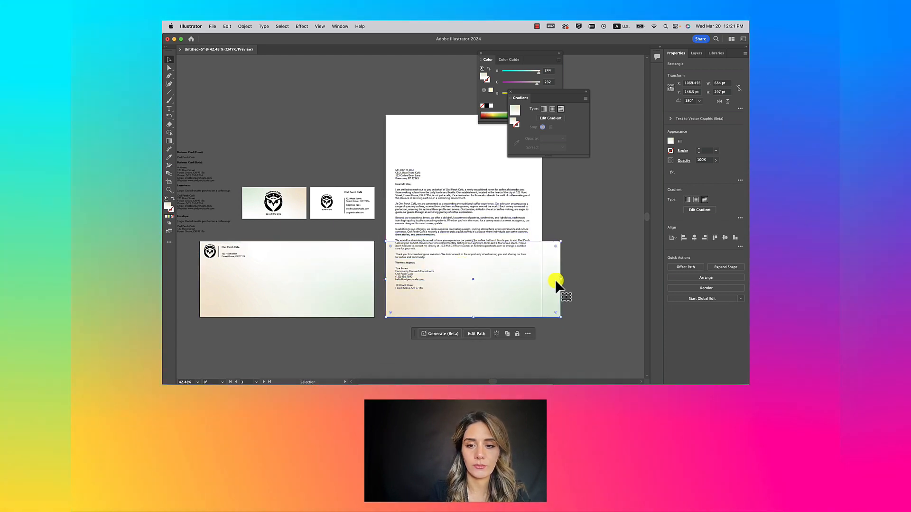
pyautogui.moveTo(560, 280); pyautogui.dragTo(542, 280)
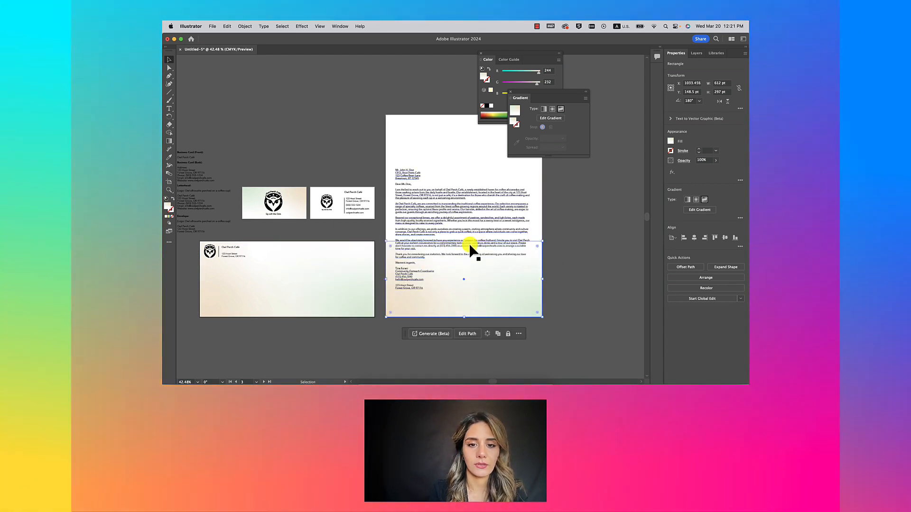
pyautogui.moveTo(465, 243); pyautogui.dragTo(449, 311)
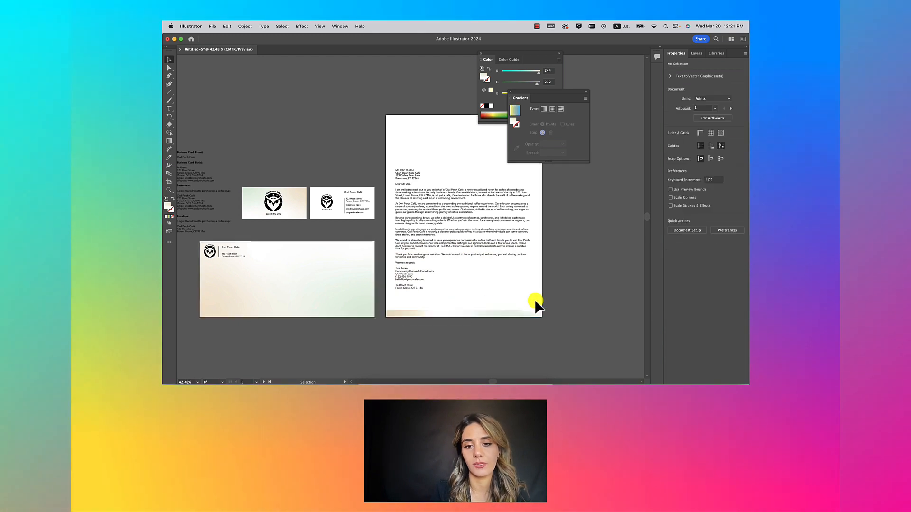
pyautogui.scroll(2, 532, 300)
pyautogui.hscroll(1, 533, 300)
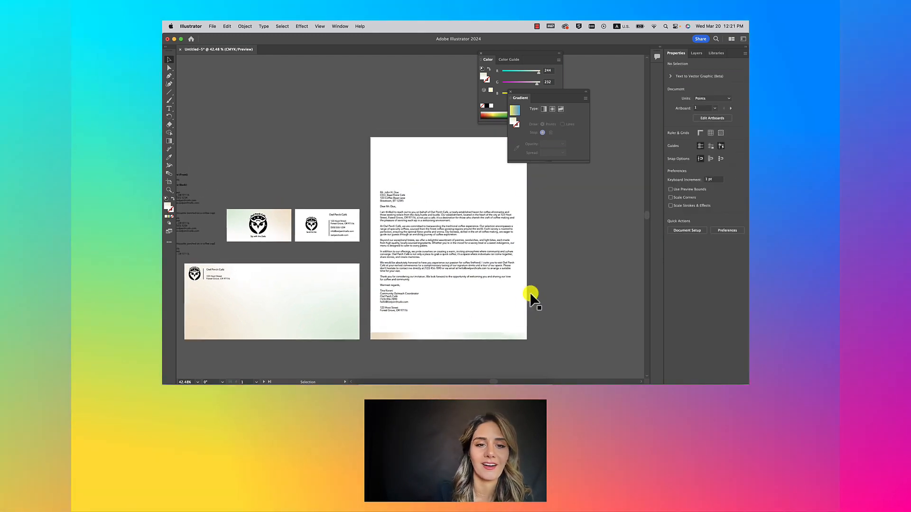
pyautogui.click(305, 234)
# Step: Place a copy of the business card's owl logo at the letterhead's top-left
pyautogui.moveTo(304, 235); pyautogui.dragTo(305, 233)
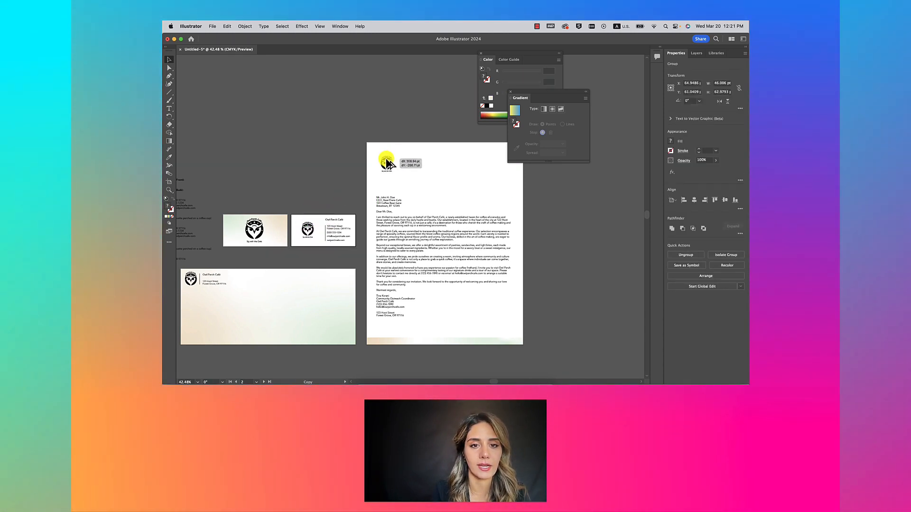
pyautogui.moveTo(385, 162); pyautogui.dragTo(385, 161)
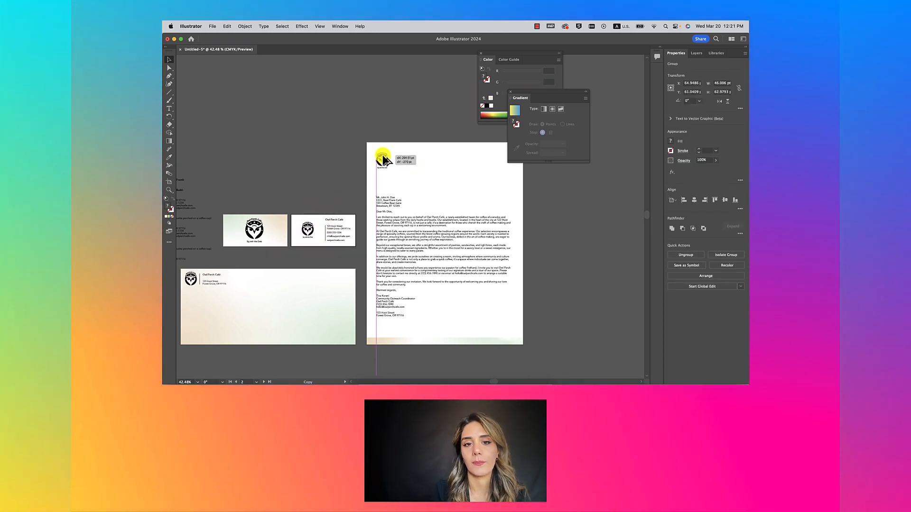
pyautogui.click(340, 149)
# Step: Slim the letterhead's bottom gradient band to a thin strip about 20 pt tall
pyautogui.click(427, 340)
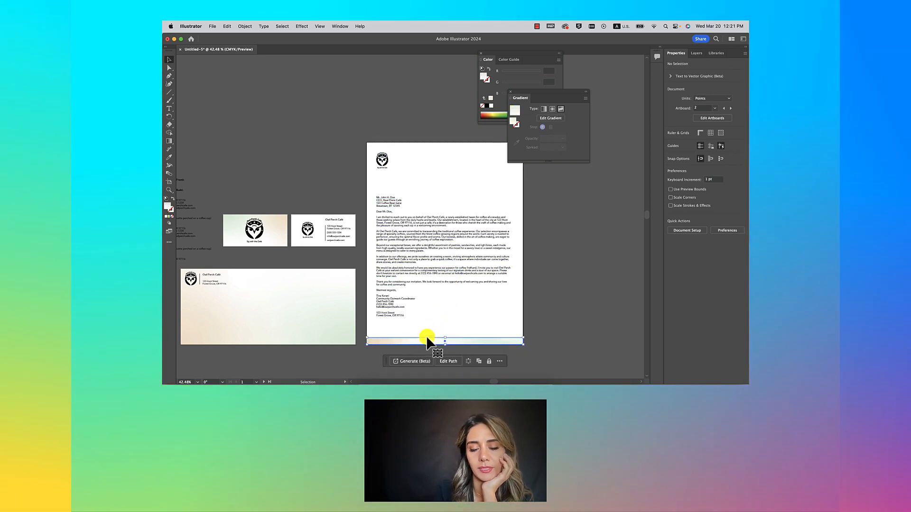
pyautogui.moveTo(445, 338); pyautogui.dragTo(446, 342)
pyautogui.click(570, 295)
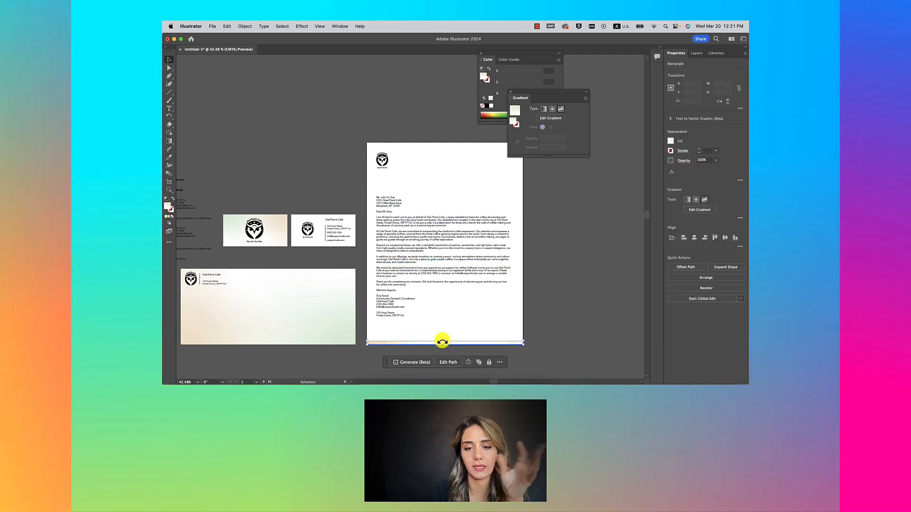
pyautogui.moveTo(446, 340); pyautogui.dragTo(445, 334)
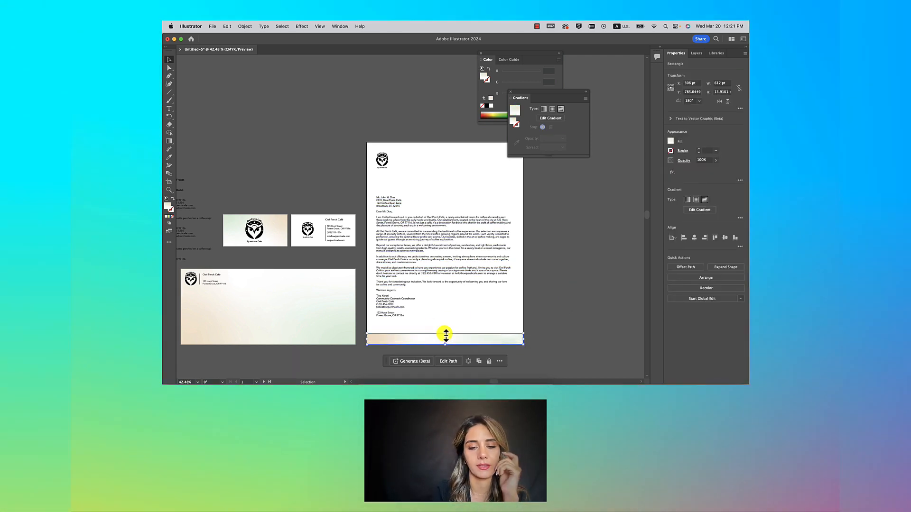
pyautogui.click(549, 328)
pyautogui.hscroll(-2, 550, 327)
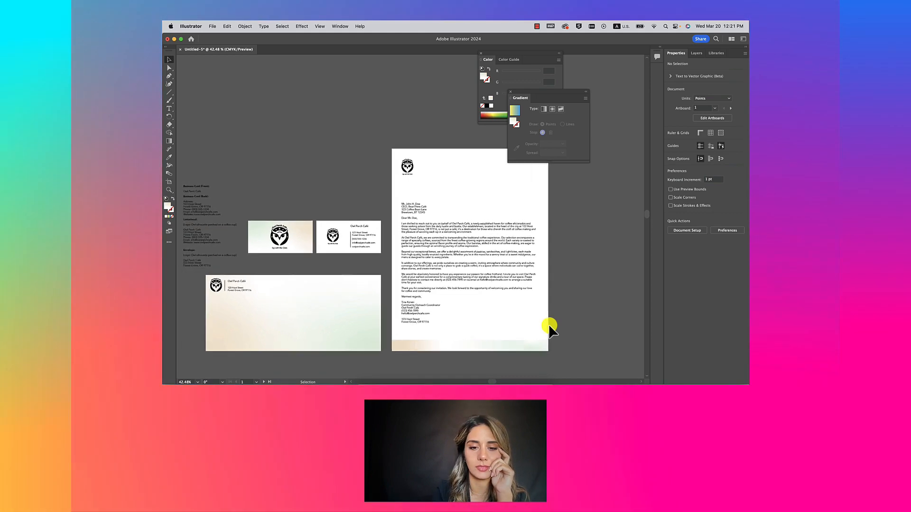
# Step: Move the letter text frame, narrow it, and shorten it to about 591 pt, above the gradient strip
pyautogui.click(418, 216)
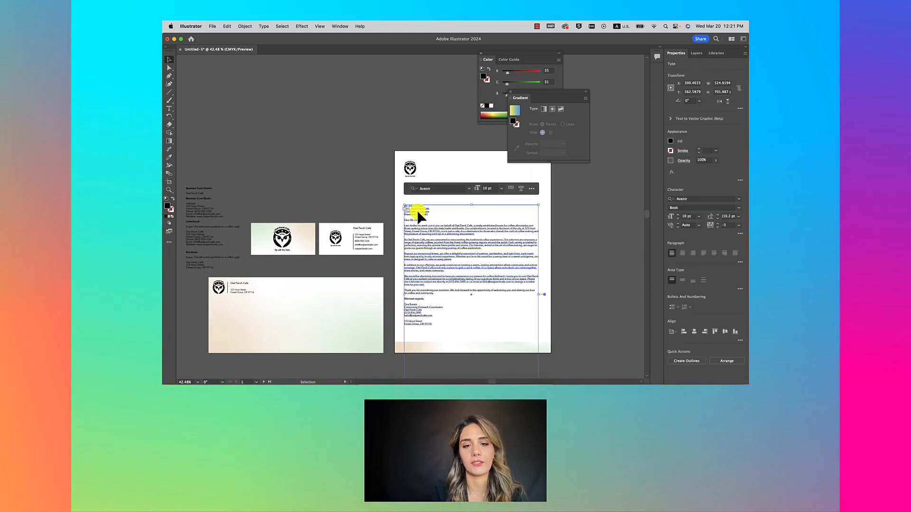
pyautogui.moveTo(417, 210); pyautogui.dragTo(440, 183)
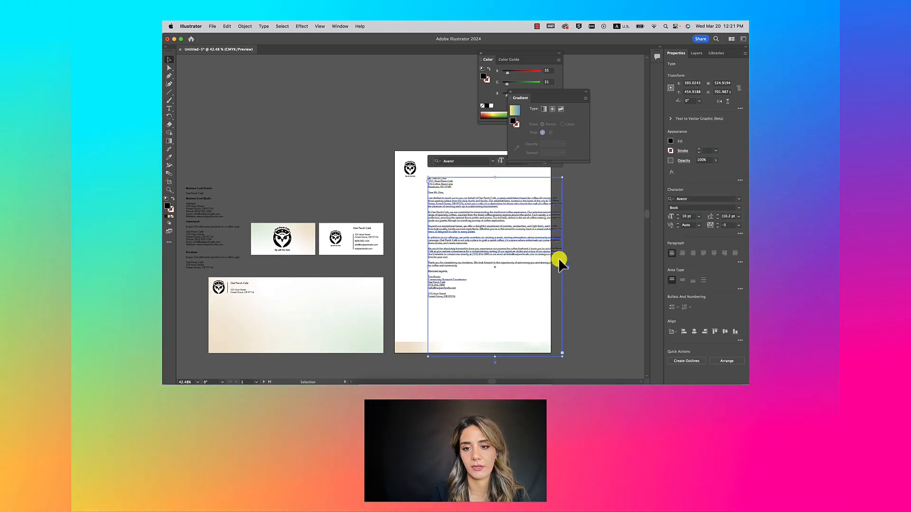
pyautogui.moveTo(544, 271); pyautogui.dragTo(540, 269)
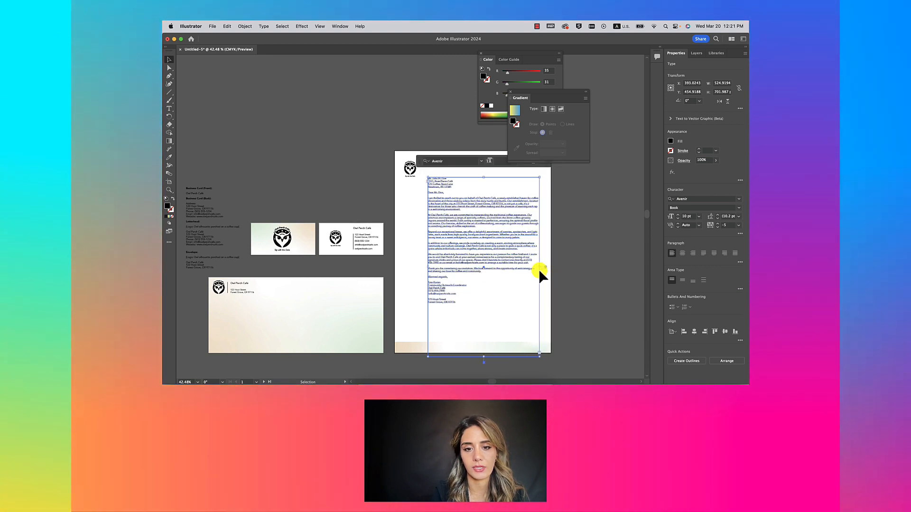
pyautogui.moveTo(487, 198); pyautogui.dragTo(471, 202)
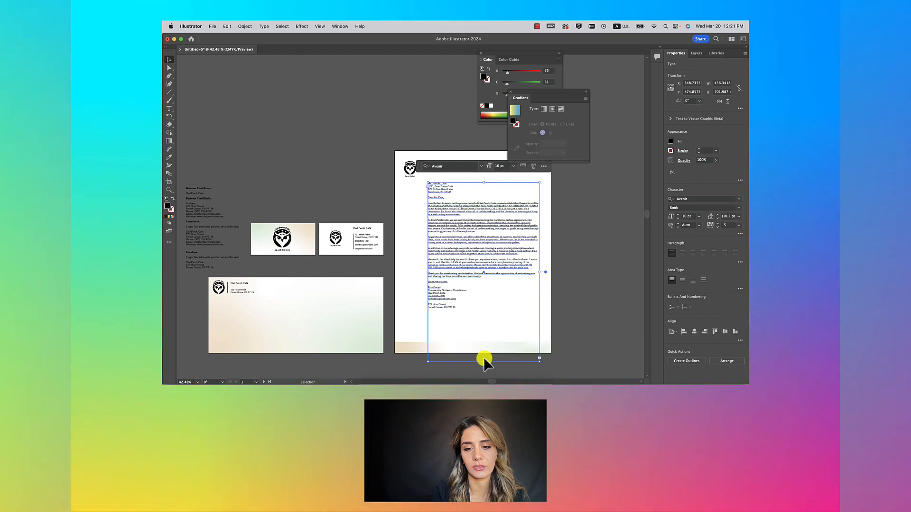
pyautogui.moveTo(484, 361); pyautogui.dragTo(463, 332)
pyautogui.scroll(5, 450, 322)
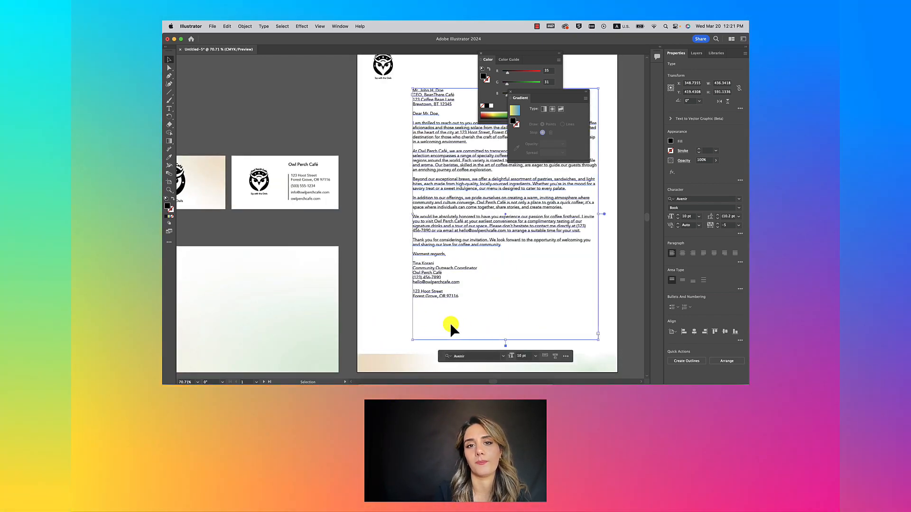
pyautogui.scroll(-3, 450, 323)
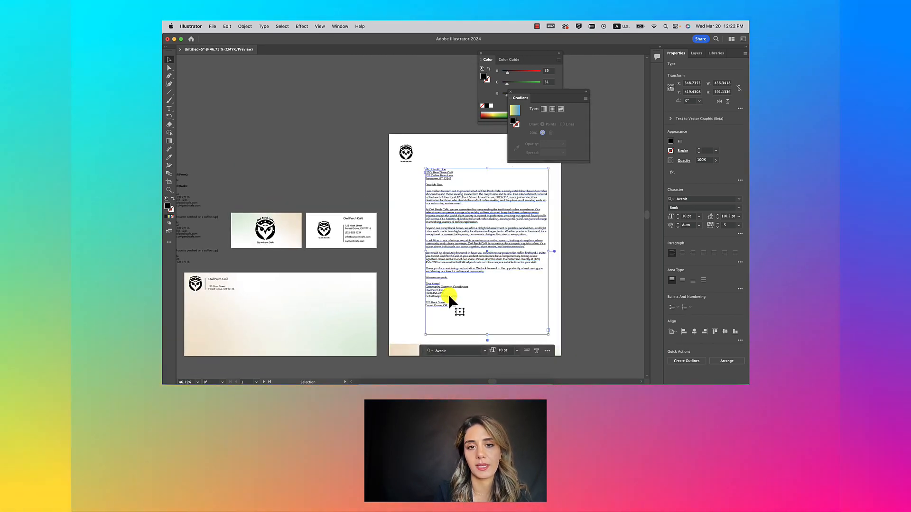
pyautogui.click(606, 257)
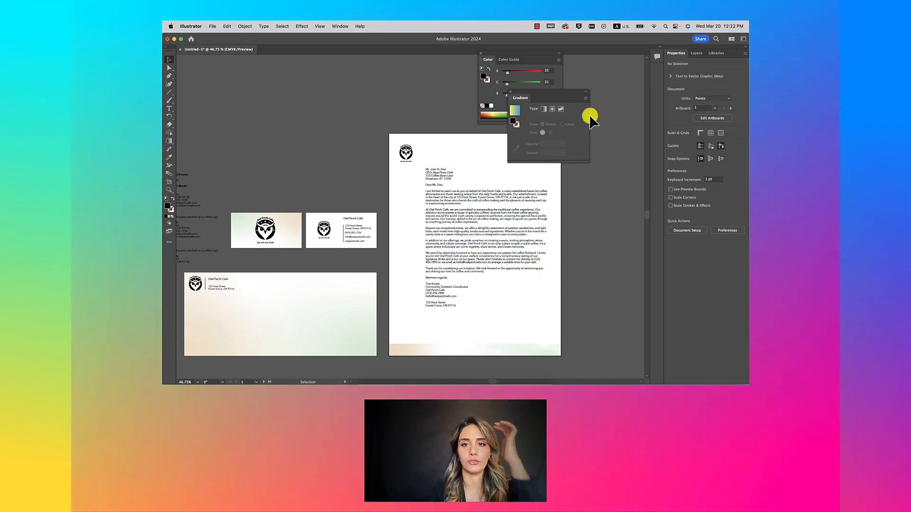
# Step: Move the Gradient and Color panels to the top right and reposition the letter text frame
pyautogui.moveTo(632, 55); pyautogui.dragTo(643, 47)
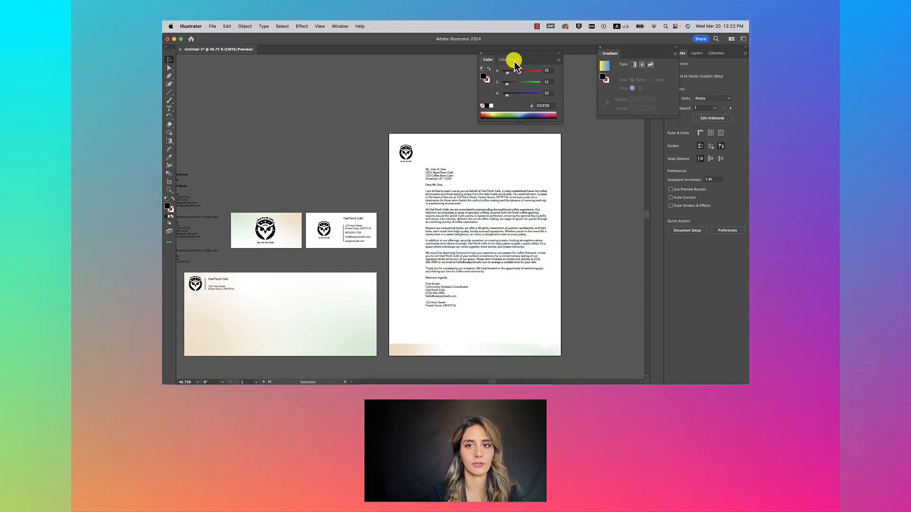
pyautogui.moveTo(518, 54); pyautogui.dragTo(553, 46)
pyautogui.click(433, 189)
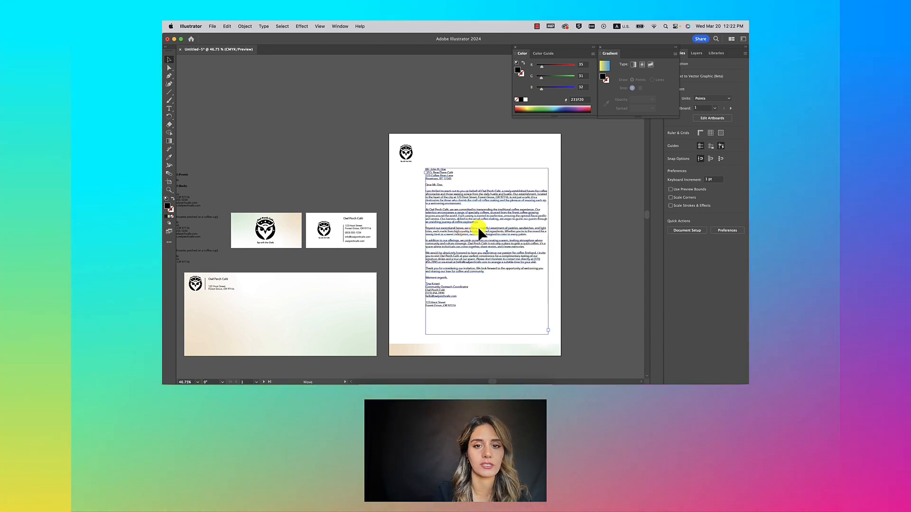
pyautogui.moveTo(477, 227)
pyautogui.mouseDown()
pyautogui.moveTo(619, 251)
pyautogui.moveTo(466, 237)
pyautogui.mouseUp()
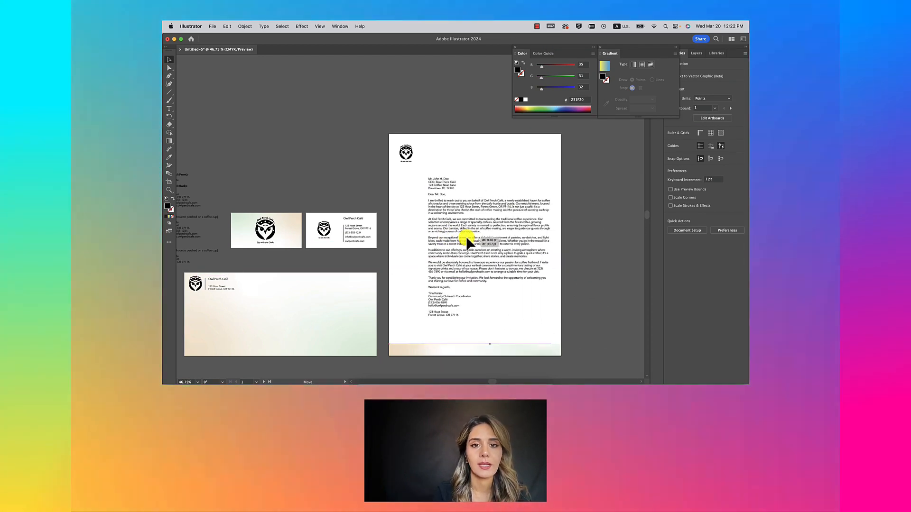
# Step: Nudge the letterhead's owl logo slightly up and left
pyautogui.scroll(3, 411, 212)
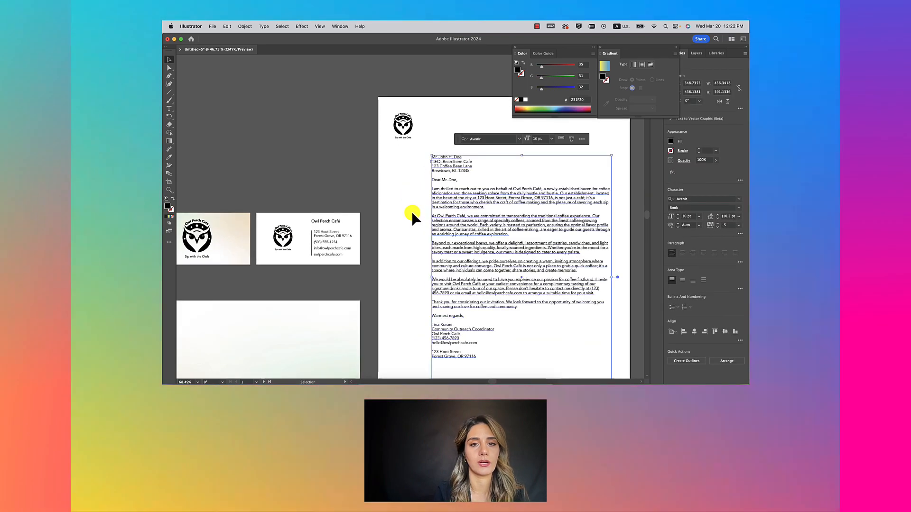
pyautogui.click(401, 134)
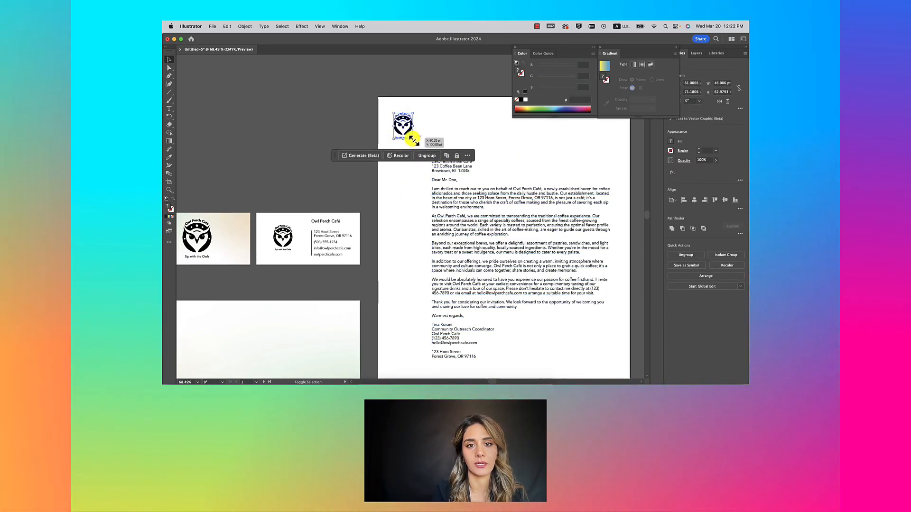
pyautogui.moveTo(407, 127); pyautogui.dragTo(410, 126)
pyautogui.click(438, 127)
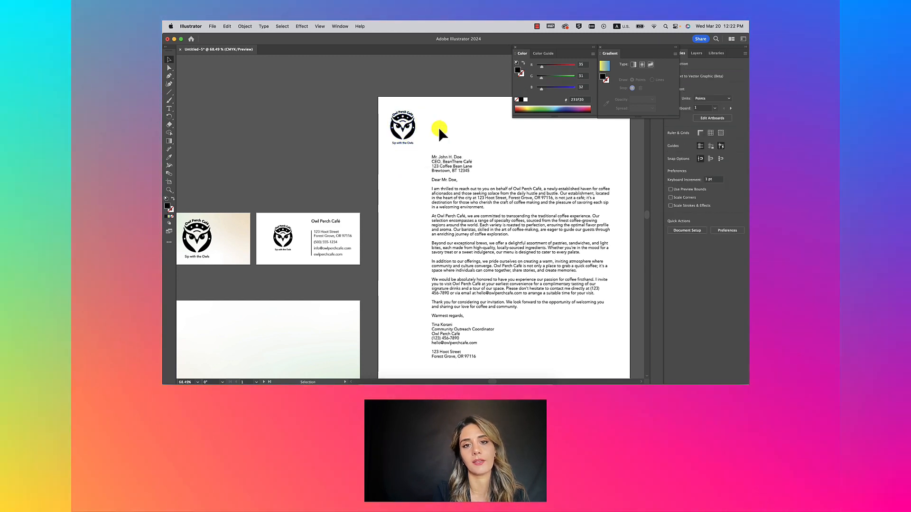
pyautogui.scroll(-3, 438, 127)
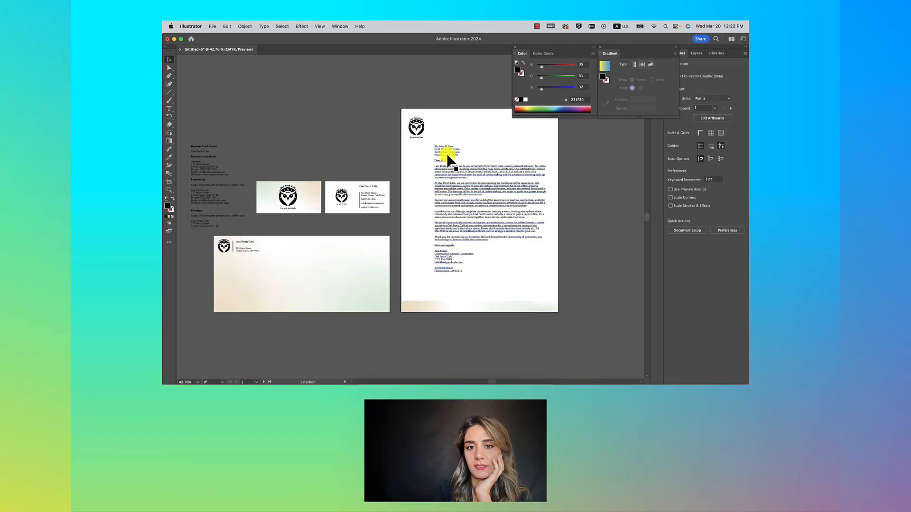
# Step: Shift and slightly narrow the Avenir Book 10 pt letter text frame, then begin editing its wording
pyautogui.click(446, 152)
pyautogui.moveTo(446, 153); pyautogui.dragTo(450, 158)
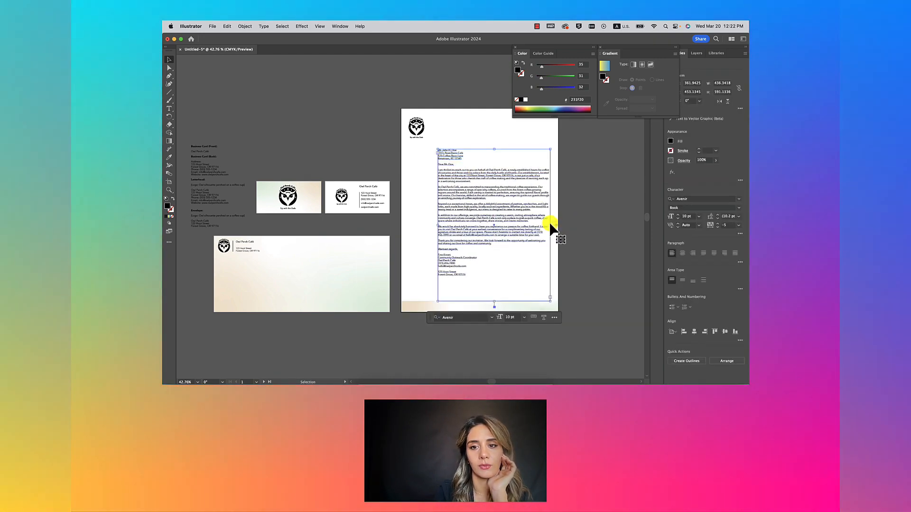
pyautogui.moveTo(550, 225); pyautogui.dragTo(546, 227)
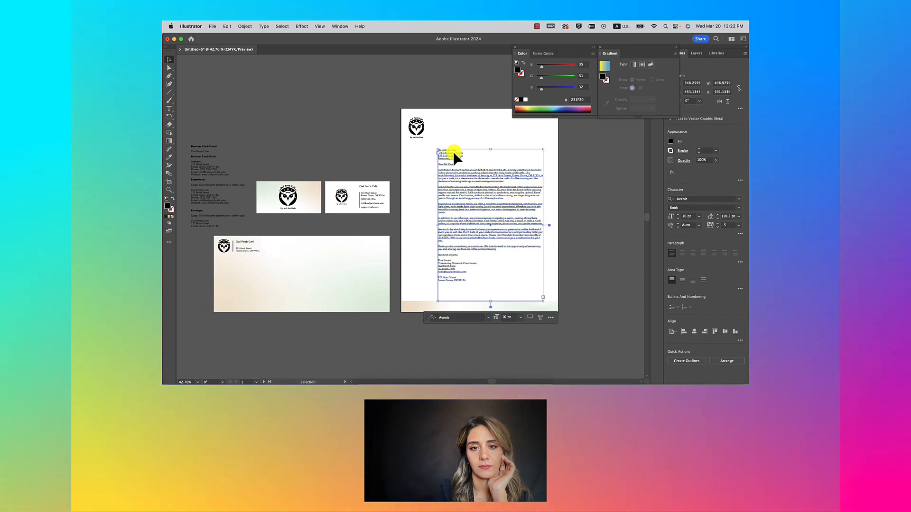
pyautogui.moveTo(453, 152); pyautogui.dragTo(456, 148)
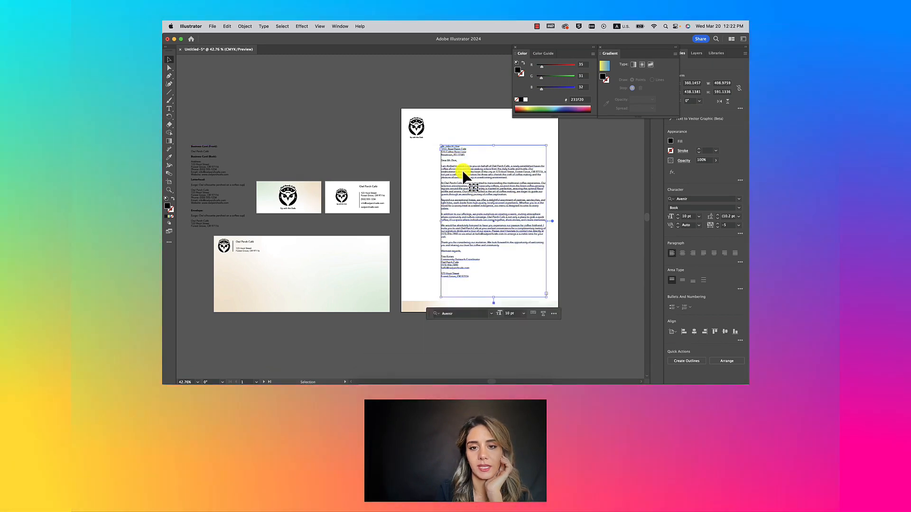
pyautogui.scroll(3, 463, 171)
pyautogui.hscroll(2, 463, 171)
pyautogui.scroll(-1, 462, 171)
pyautogui.doubleClick(451, 193)
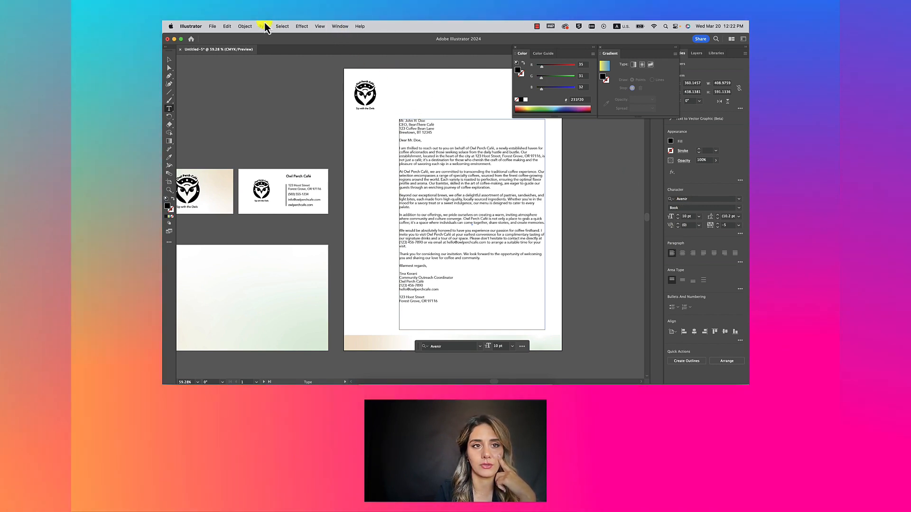
# Step: Open Window > Type > Paragraph, dock it beside the Gradient panel, and close the Color panel
pyautogui.click(264, 26)
pyautogui.moveTo(337, 26)
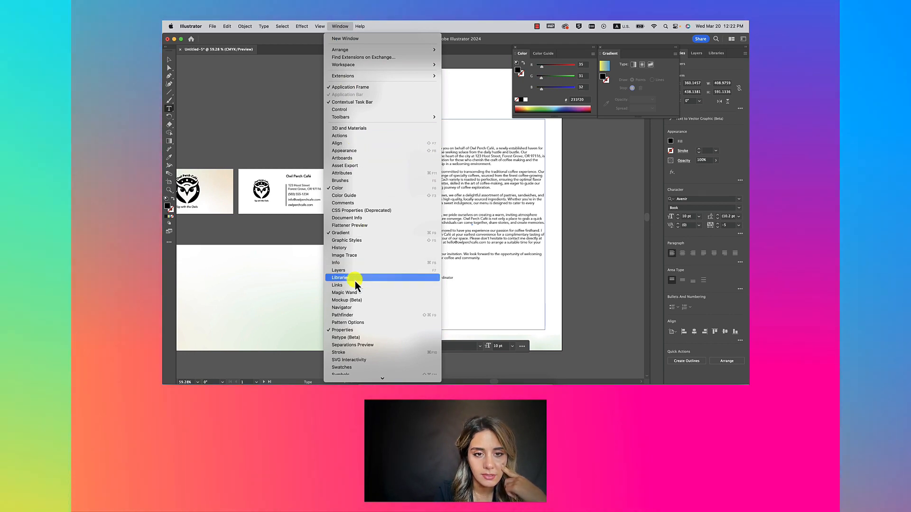
pyautogui.scroll(-5, 355, 280)
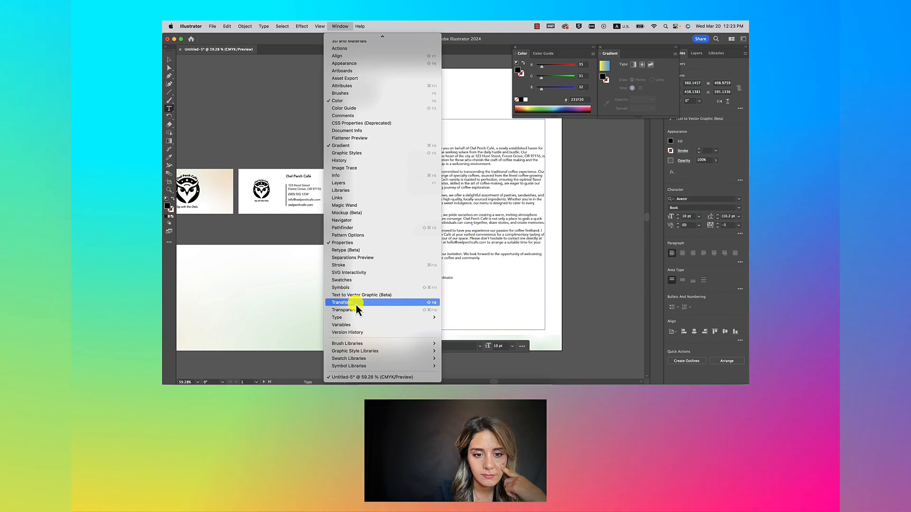
pyautogui.moveTo(355, 319)
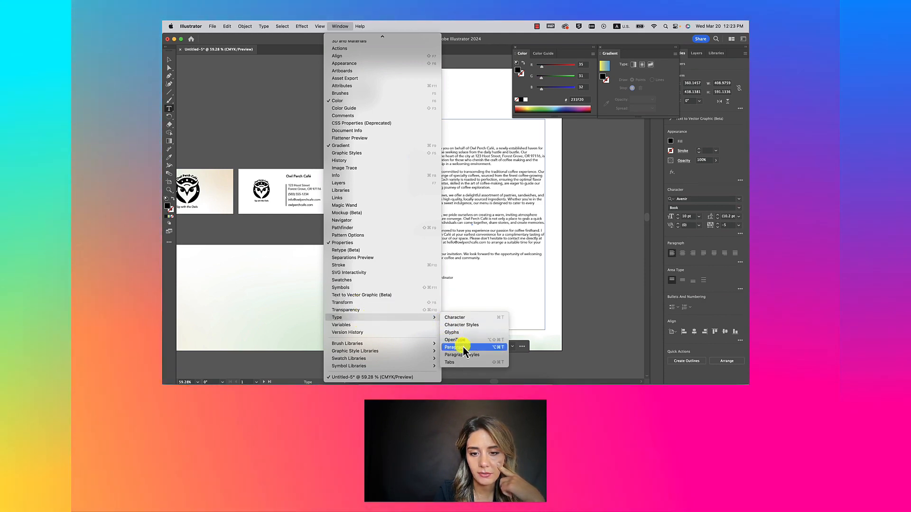
pyautogui.click(457, 347)
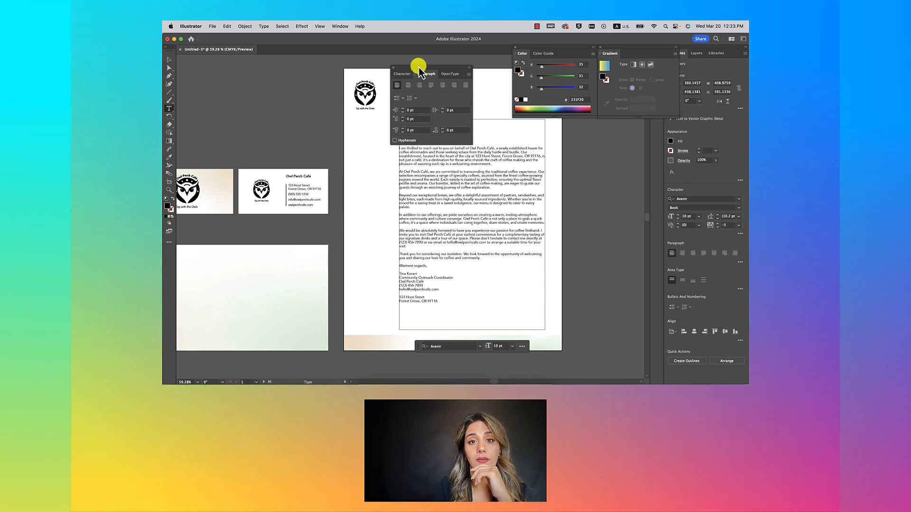
pyautogui.moveTo(419, 70); pyautogui.dragTo(625, 124)
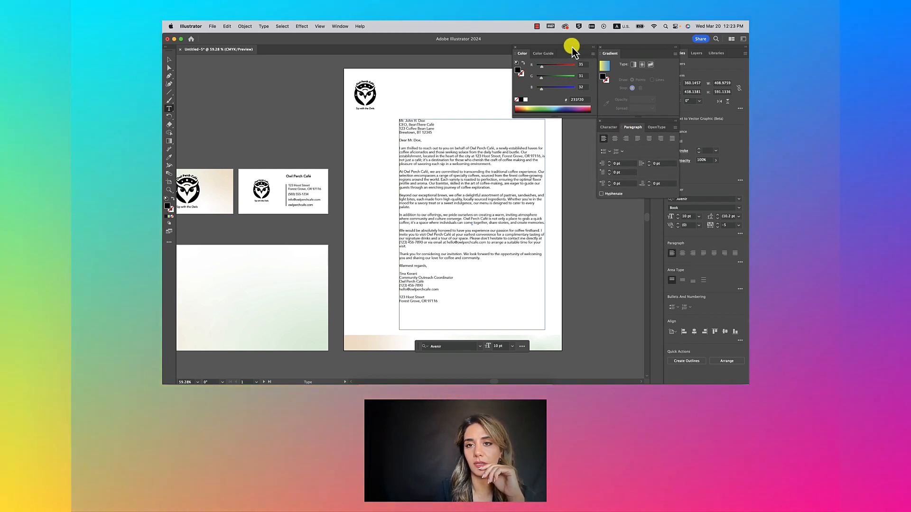
pyautogui.click(514, 47)
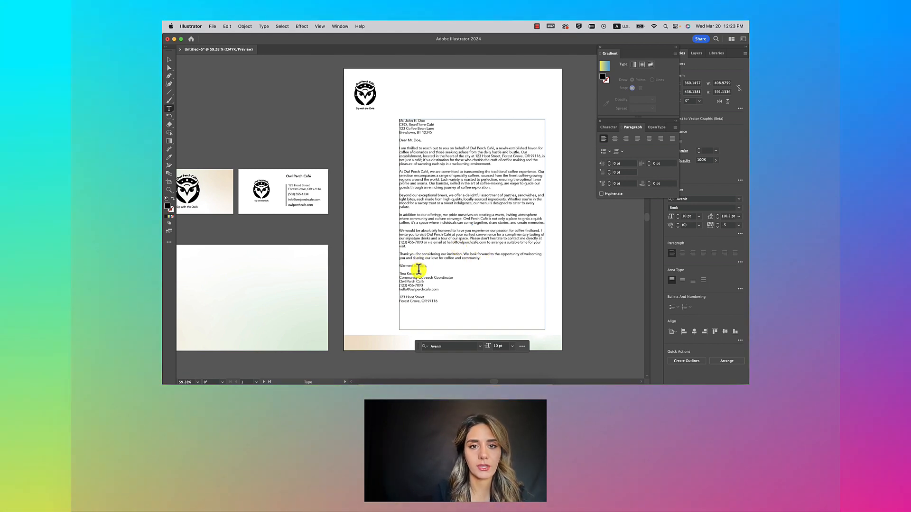
# Step: Copy the address text onto the letterhead's top-left and lower its left indent to about 1 pt
pyautogui.scroll(-3, 388, 161)
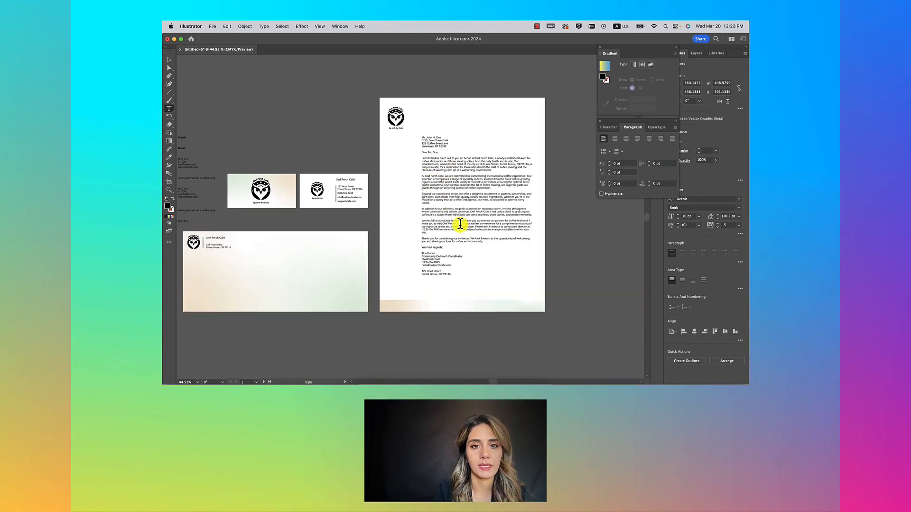
pyautogui.hscroll(-3, 461, 227)
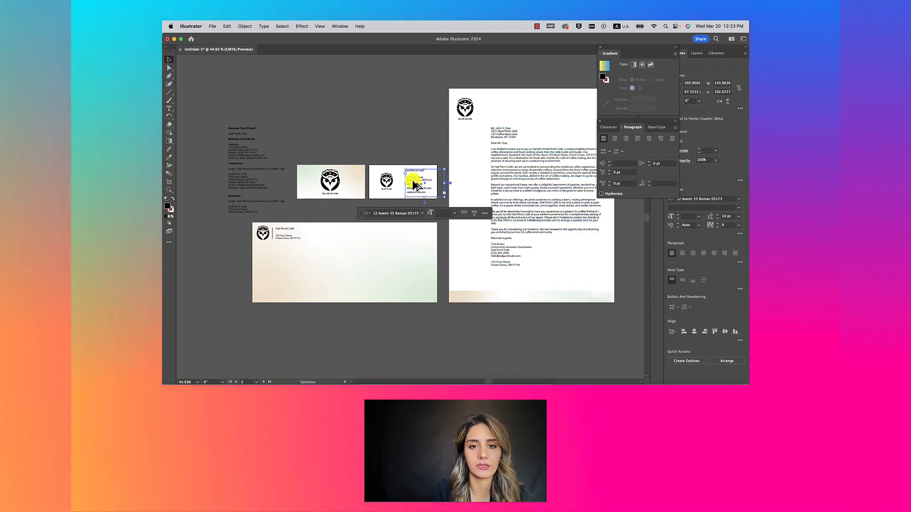
pyautogui.moveTo(422, 182); pyautogui.dragTo(464, 138)
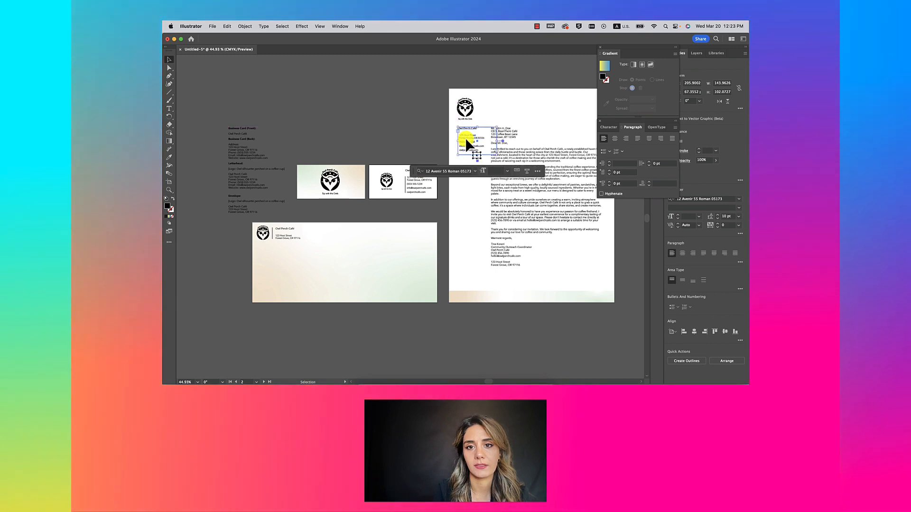
pyautogui.scroll(3, 466, 138)
pyautogui.click(401, 121)
pyautogui.scroll(-3, 405, 120)
pyautogui.scroll(4, 442, 132)
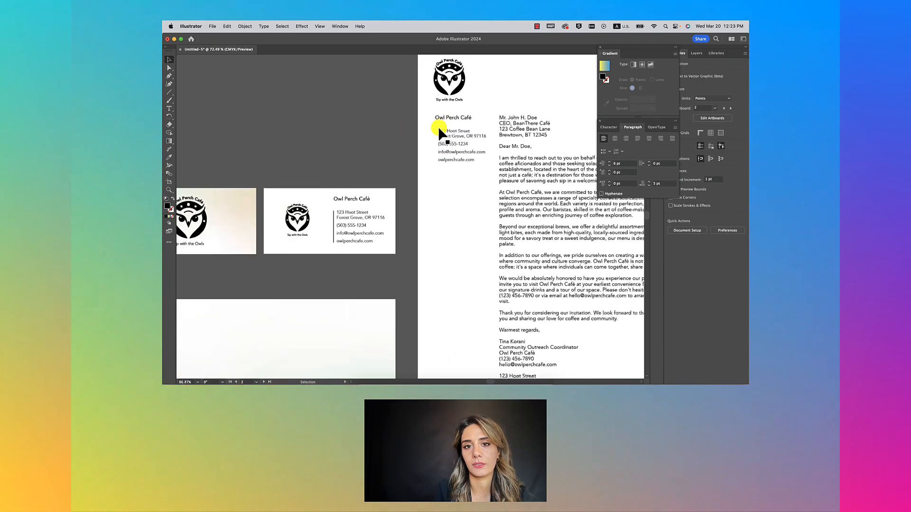
pyautogui.doubleClick(443, 132)
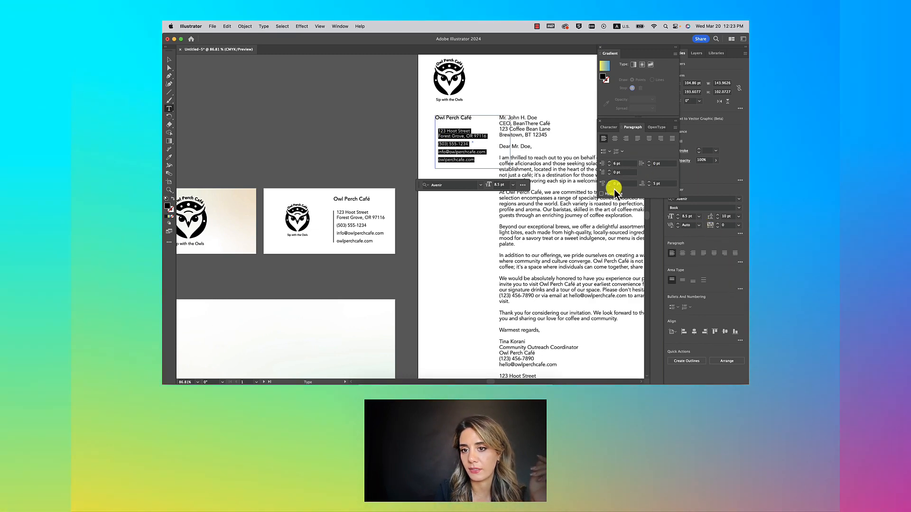
pyautogui.click(610, 165)
pyautogui.click(609, 165)
pyautogui.click(610, 165)
pyautogui.click(610, 165)
pyautogui.click(610, 165)
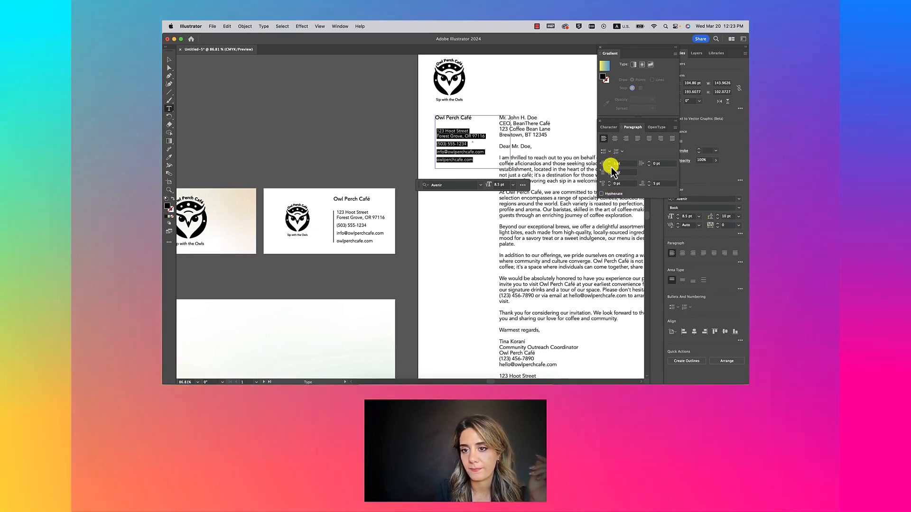
pyautogui.click(609, 165)
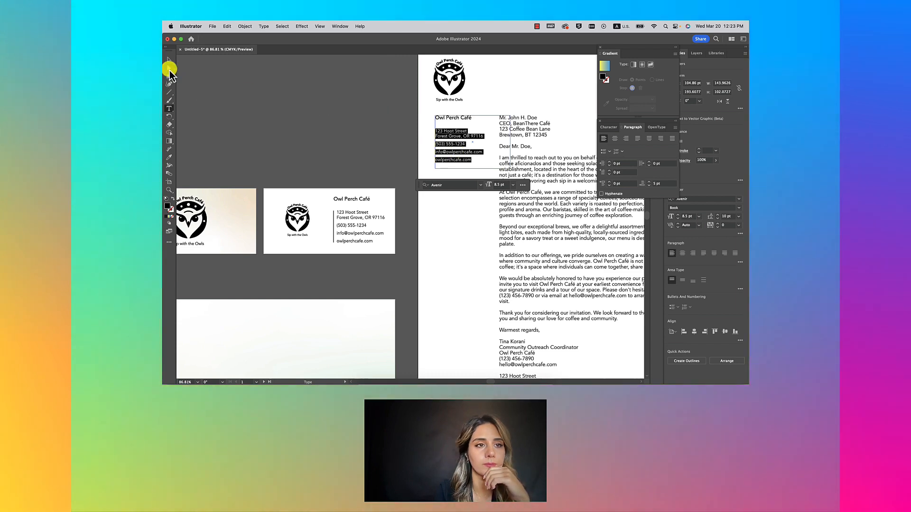
# Step: Undo the indent change and delete the trial address copy from the letterhead
pyautogui.click(178, 65)
pyautogui.click(290, 110)
pyautogui.scroll(-2, 290, 110)
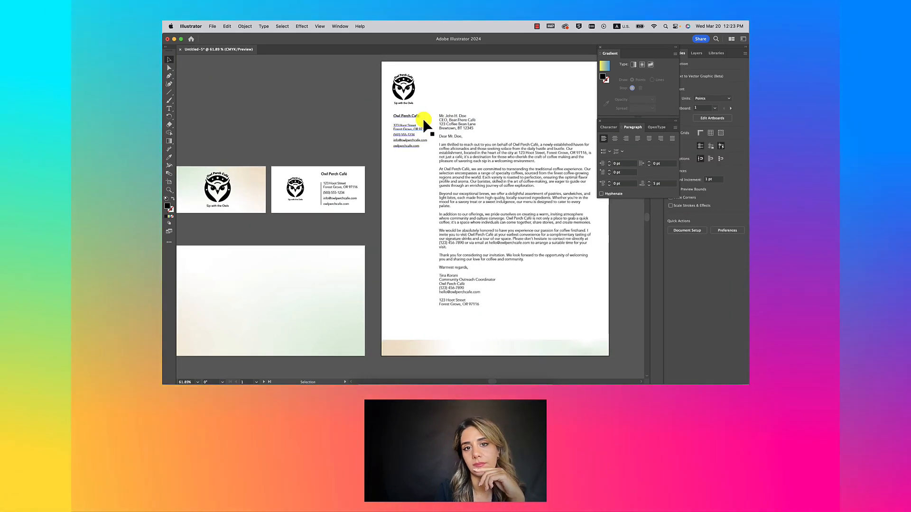
pyautogui.press('super+z')
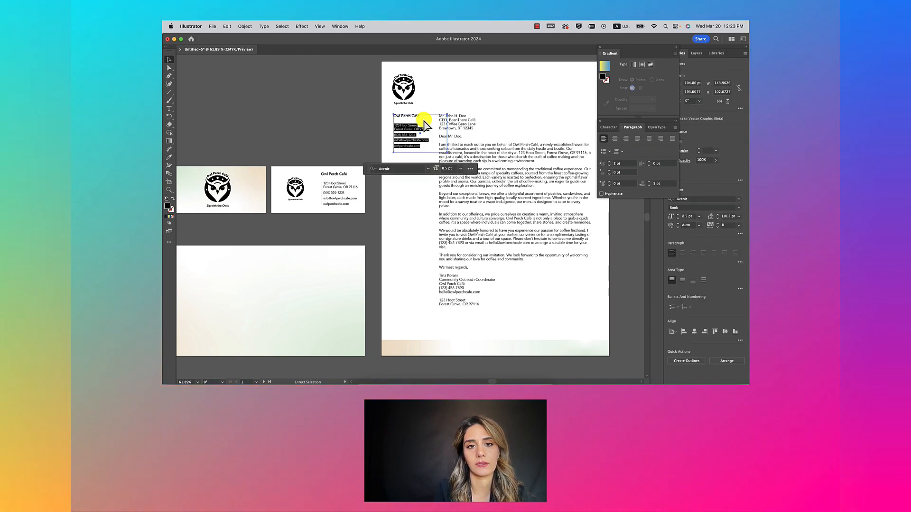
pyautogui.press('BackSpace')
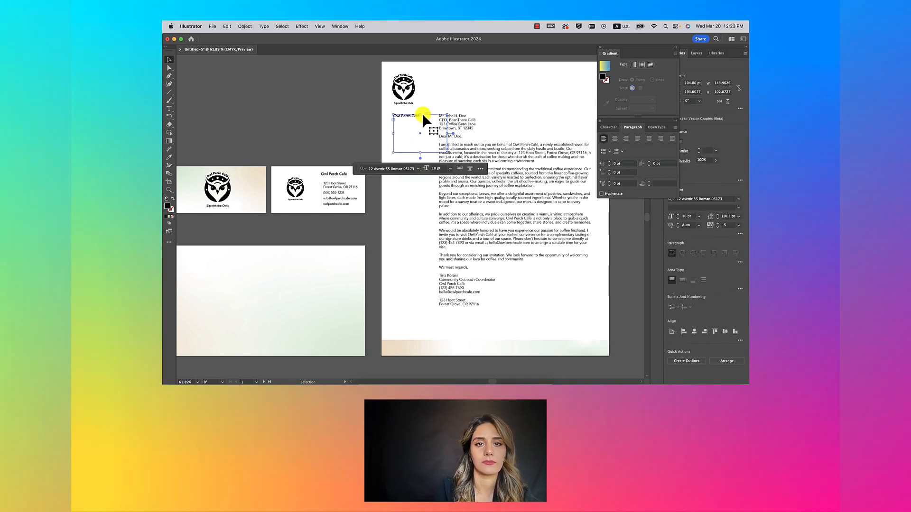
pyautogui.press('BackSpace')
# Step: Copy the card's café address text and divider line onto the letterhead, aligned to the left guide
pyautogui.click(322, 192)
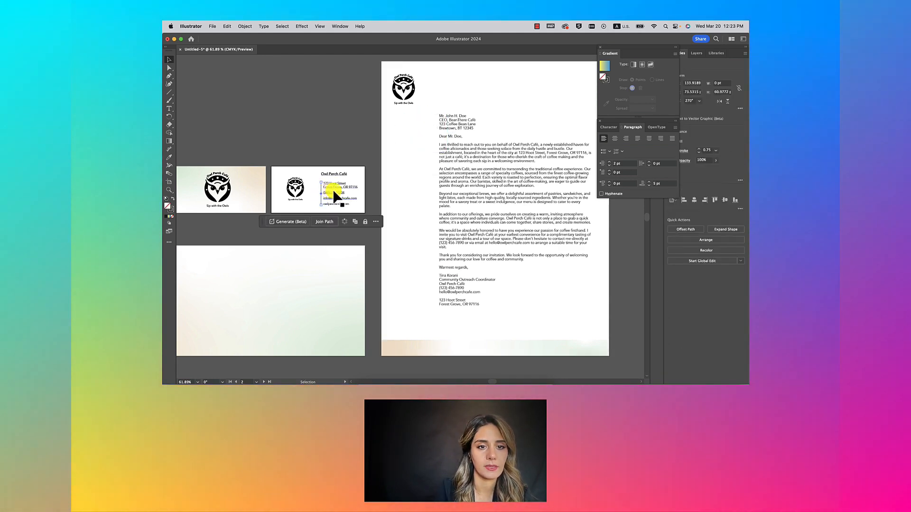
pyautogui.click(348, 143)
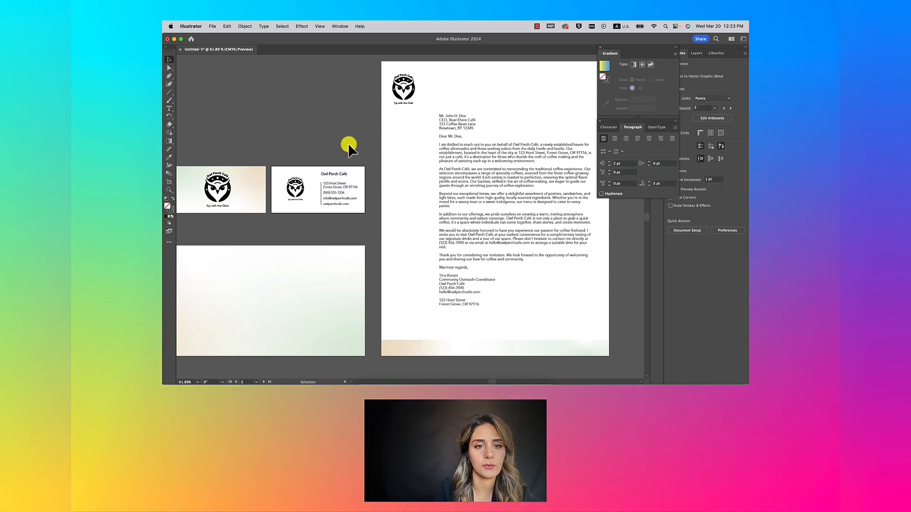
pyautogui.keyDown('shift'); pyautogui.click(334, 192); pyautogui.keyUp('shift')
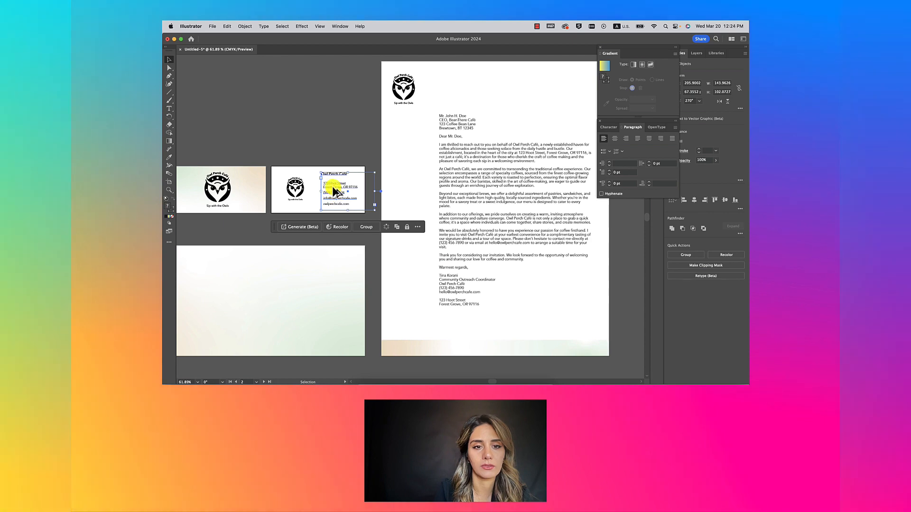
pyautogui.scroll(5, 334, 193)
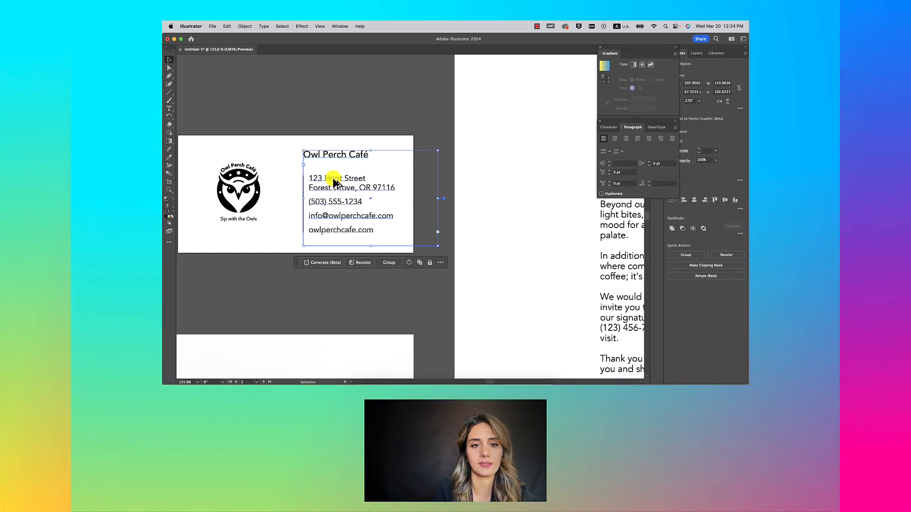
pyautogui.moveTo(332, 177); pyautogui.dragTo(503, 115)
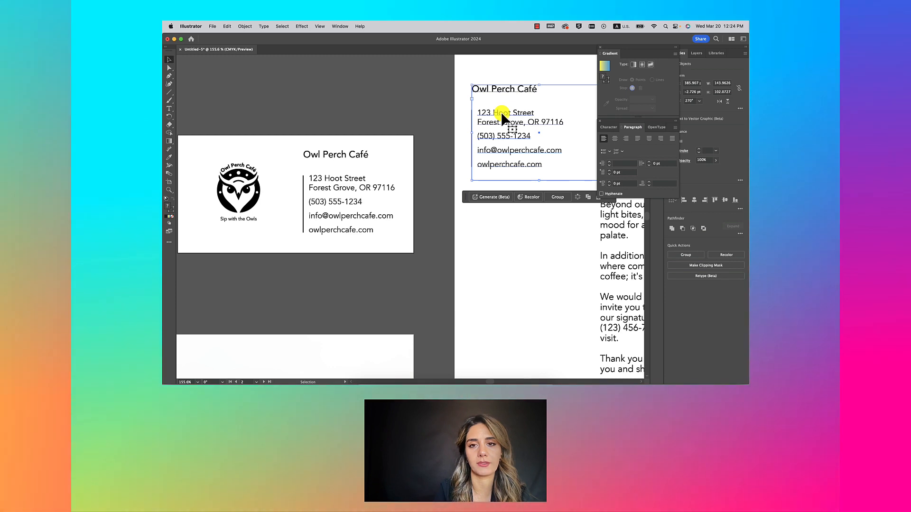
pyautogui.scroll(-5, 501, 116)
pyautogui.scroll(3, 501, 116)
pyautogui.hscroll(3, 502, 117)
pyautogui.scroll(-1, 501, 112)
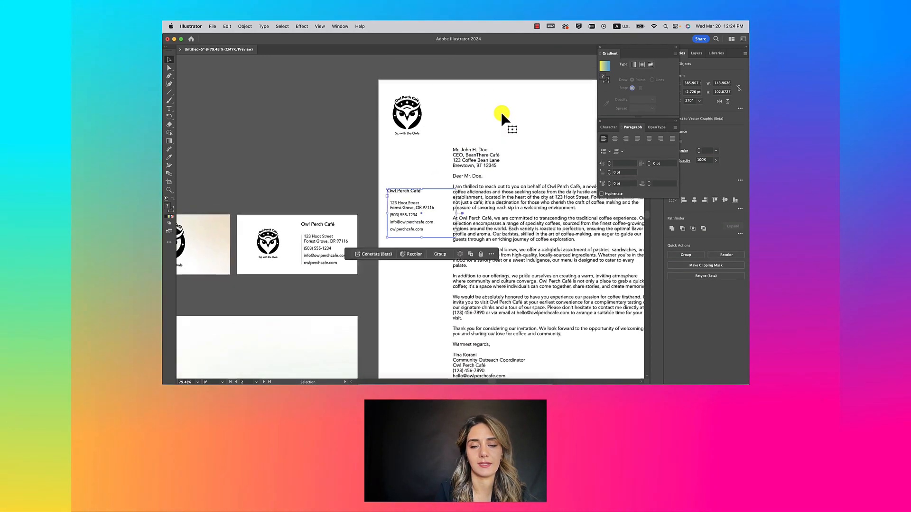
pyautogui.moveTo(403, 144); pyautogui.dragTo(407, 152)
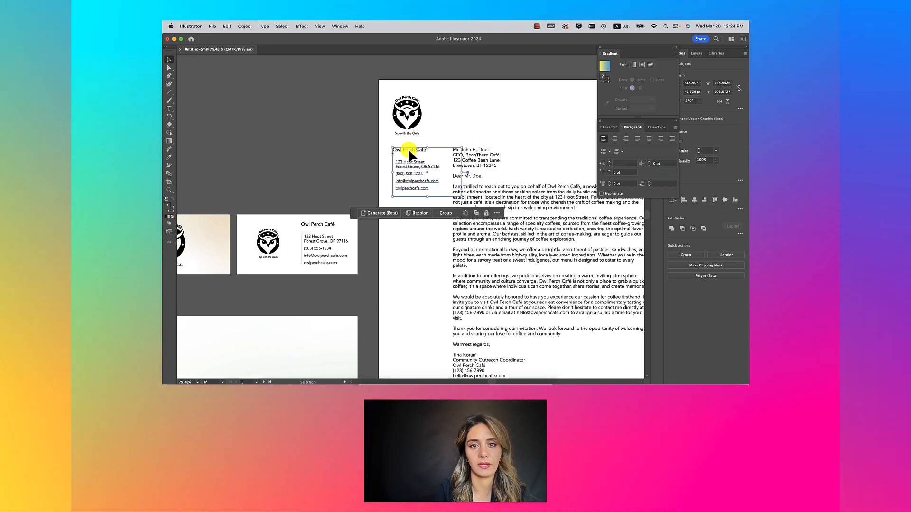
pyautogui.click(339, 155)
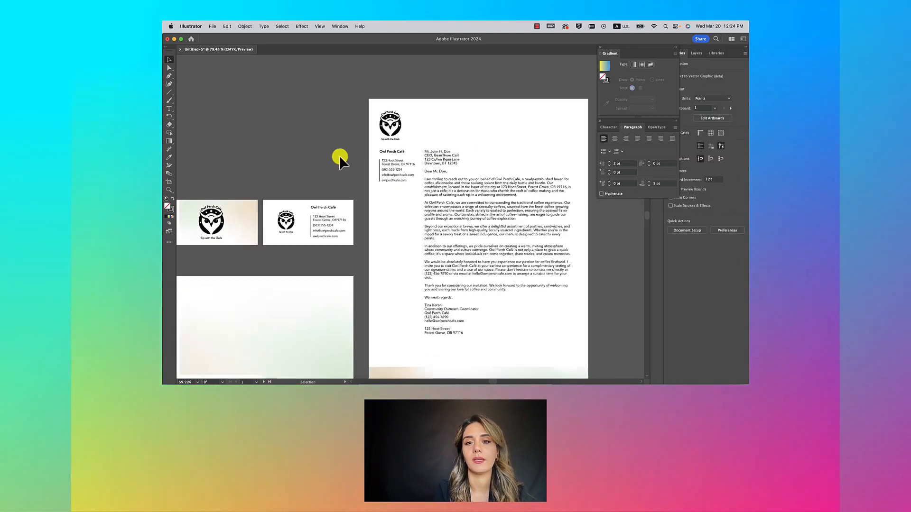
# Step: Extend the letter body's text frame upward beside the address column
pyautogui.scroll(-3, 339, 155)
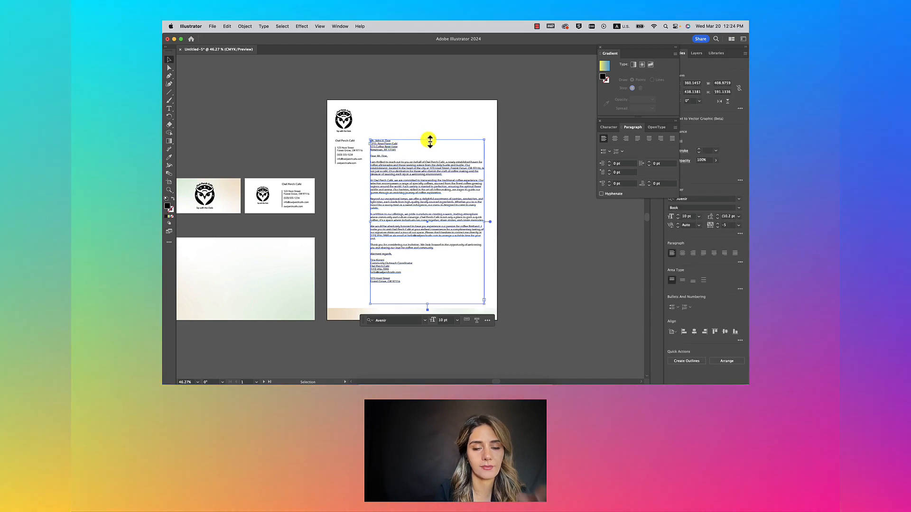
pyautogui.moveTo(429, 141)
pyautogui.mouseDown()
pyautogui.moveTo(429, 117)
pyautogui.moveTo(428, 140)
pyautogui.mouseUp()
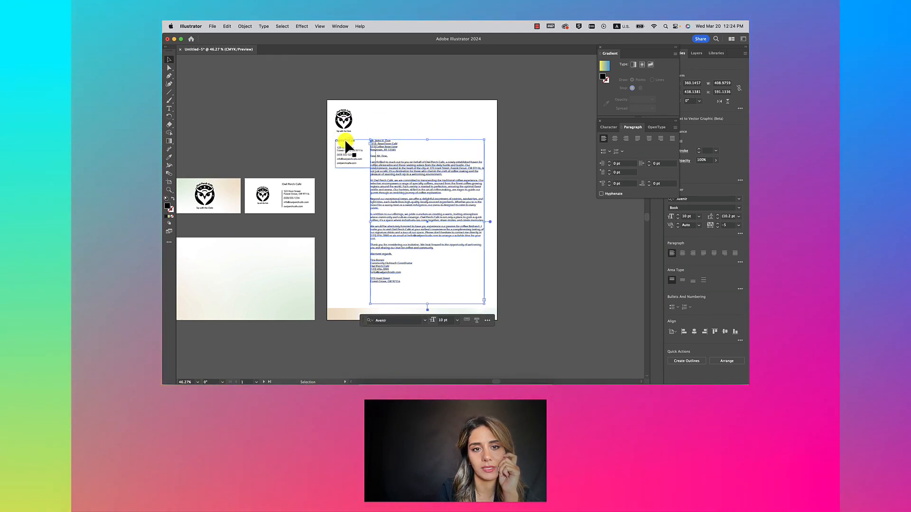
pyautogui.click(422, 130)
# Step: Enlarge the letterhead's owl logo slightly, to about 64 pt wide
pyautogui.click(344, 120)
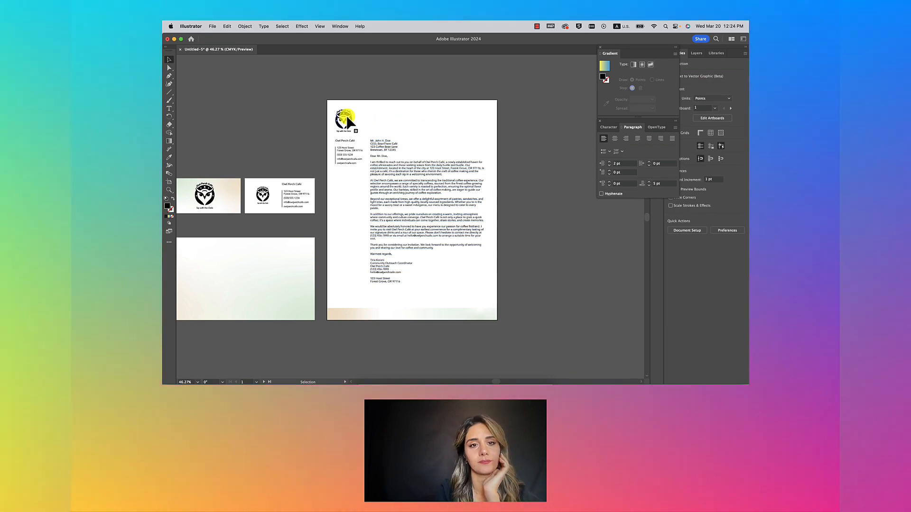
pyautogui.scroll(3, 359, 118)
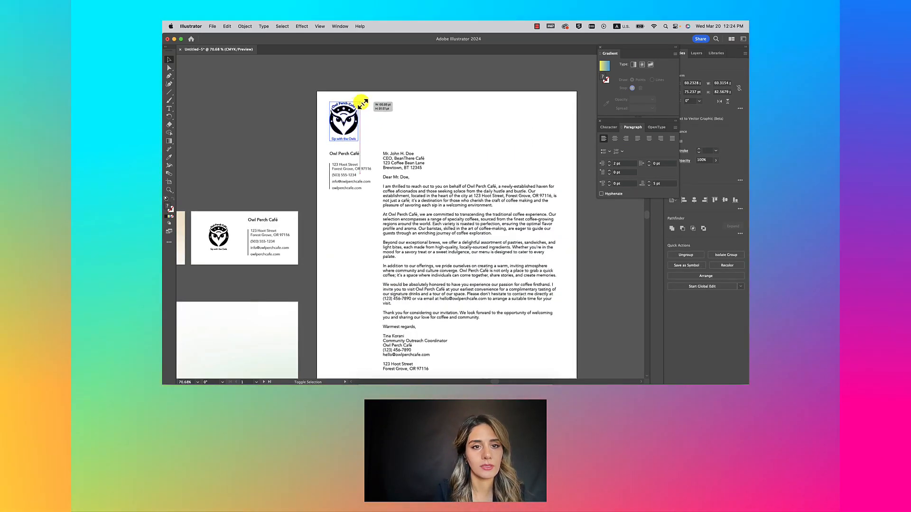
pyautogui.moveTo(361, 102); pyautogui.dragTo(360, 101)
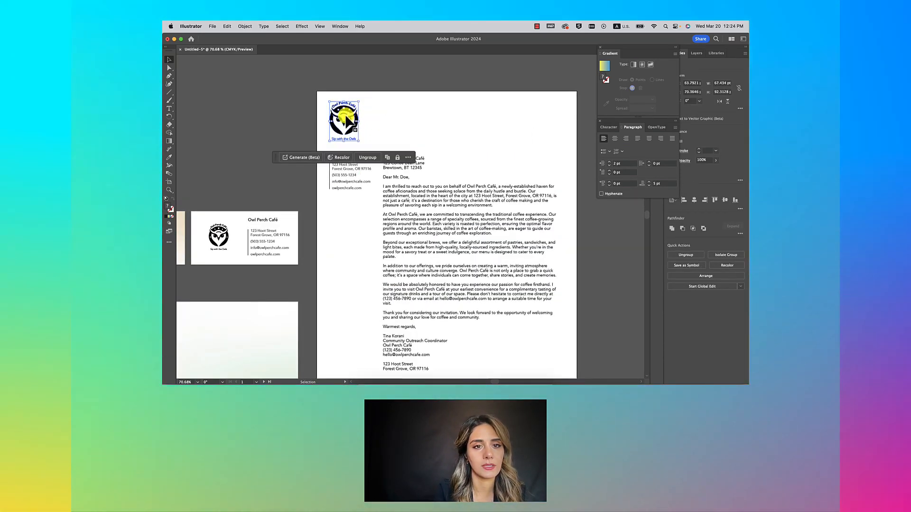
pyautogui.click(436, 103)
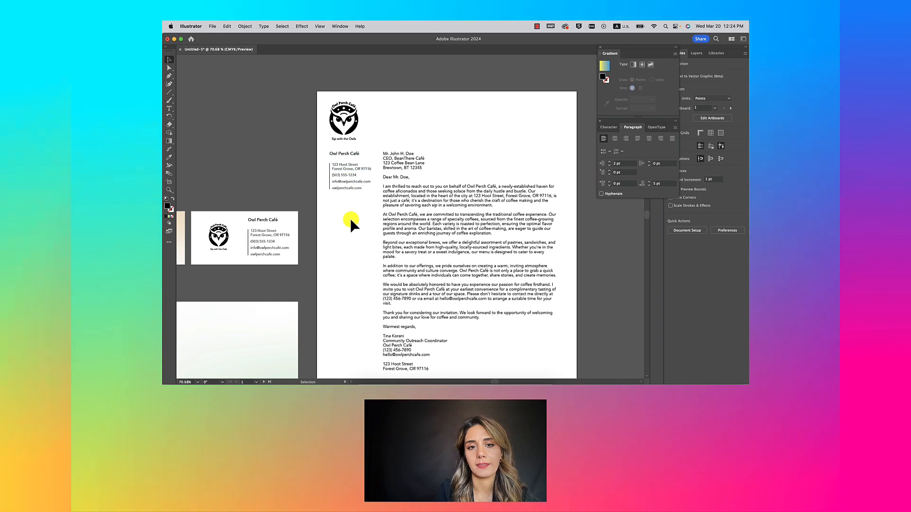
# Step: Break the café address so "OR 97116" sits on its own line
pyautogui.scroll(5, 350, 209)
pyautogui.scroll(-2, 356, 195)
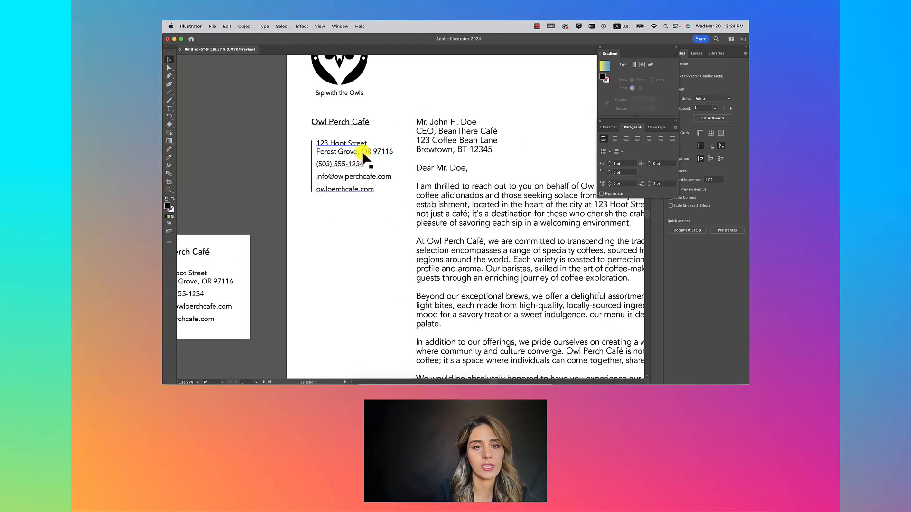
pyautogui.doubleClick(361, 155)
pyautogui.hotkey('shift', 'Return')
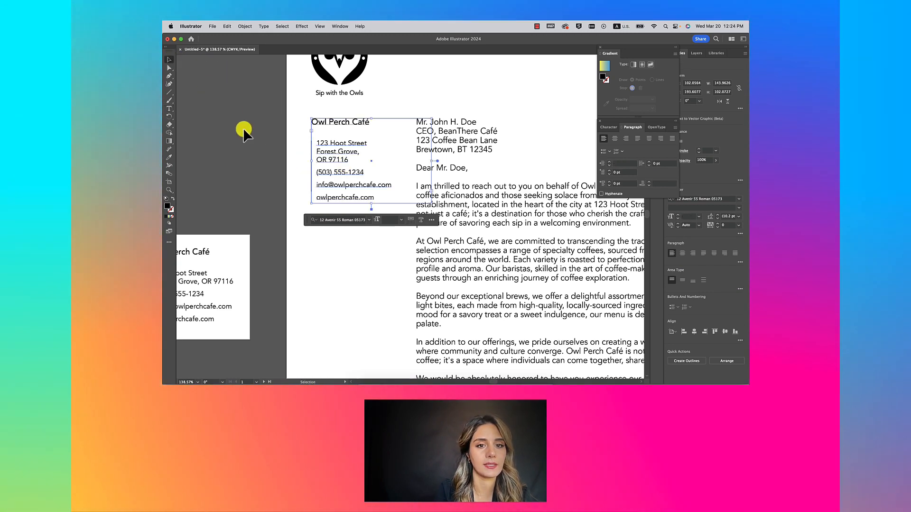
# Step: Draw a vertical rule beside the café address block
pyautogui.moveTo(311, 140); pyautogui.dragTo(311, 198)
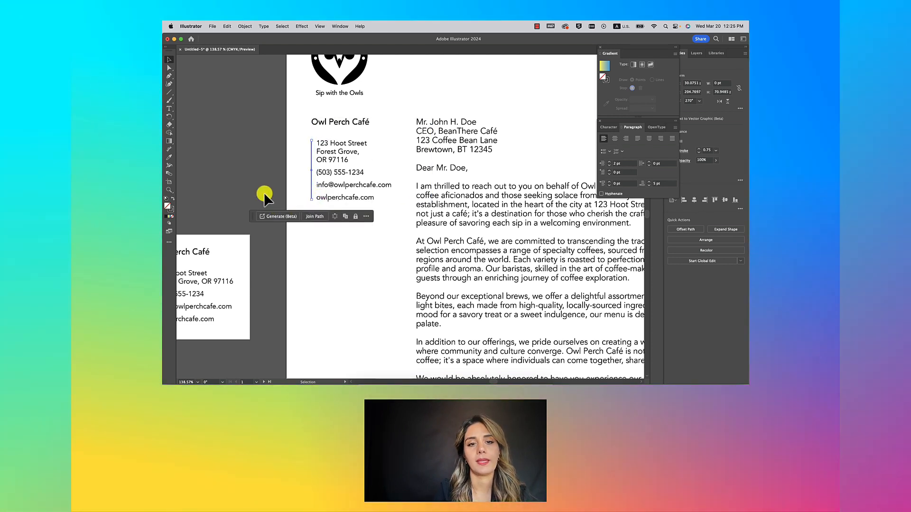
pyautogui.click(264, 192)
pyautogui.scroll(-6, 264, 192)
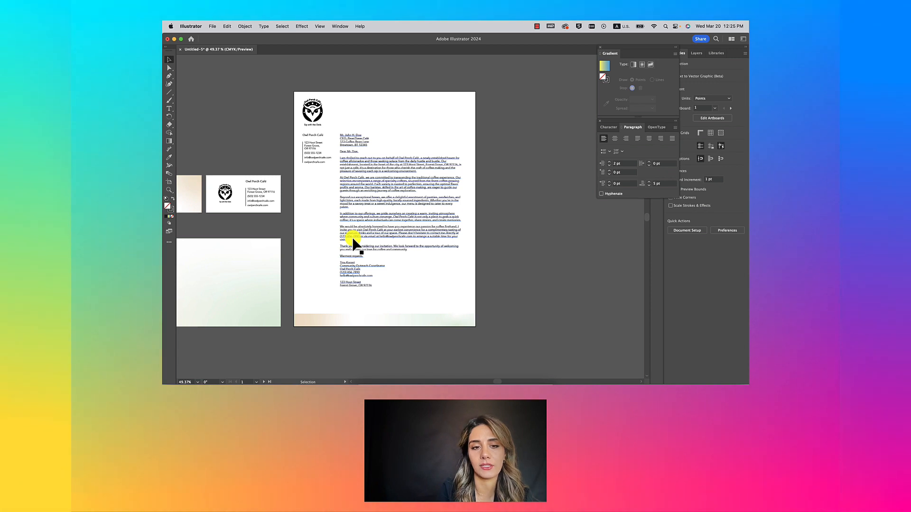
# Step: Widen the letter body frame leftward and rightward to about 422 pt and lower its top edge
pyautogui.moveTo(339, 224); pyautogui.dragTo(298, 224)
pyautogui.moveTo(381, 135); pyautogui.dragTo(374, 176)
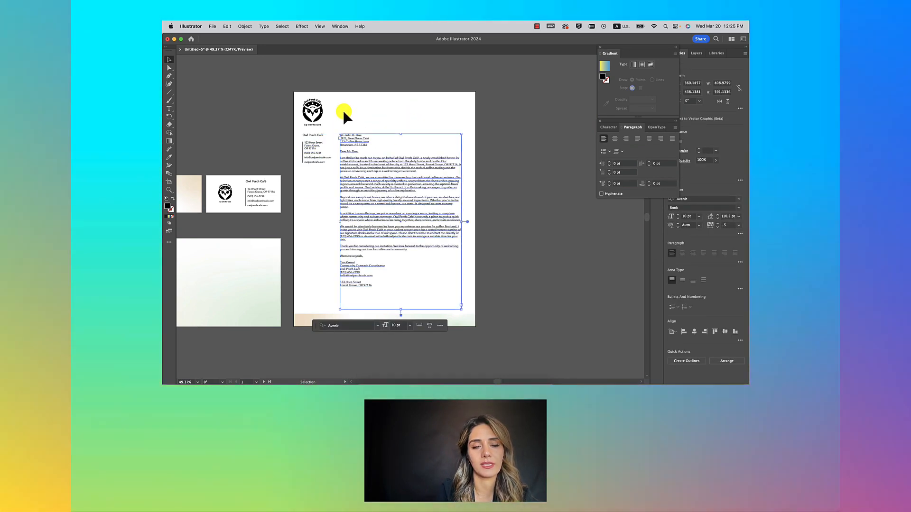
pyautogui.click(503, 156)
pyautogui.click(451, 211)
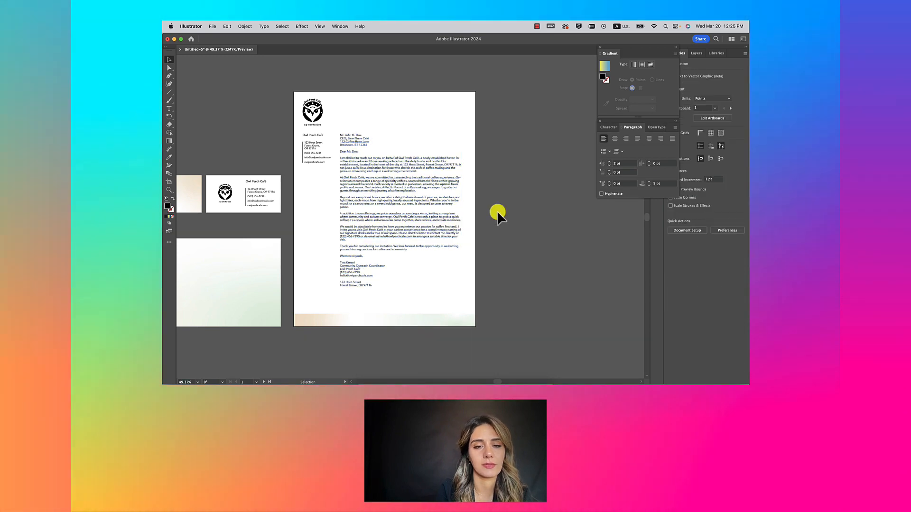
pyautogui.scroll(5, 334, 209)
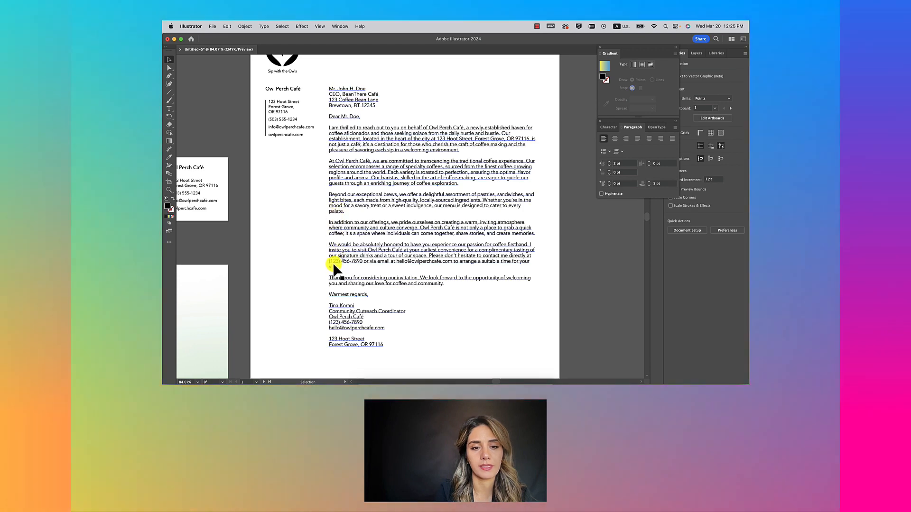
pyautogui.scroll(-5, 339, 274)
pyautogui.press('Escape')
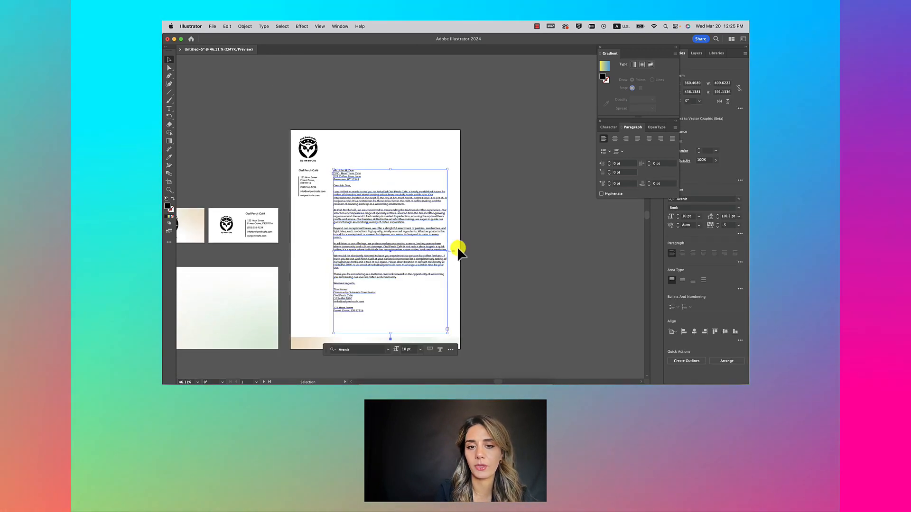
pyautogui.moveTo(447, 252); pyautogui.dragTo(452, 255)
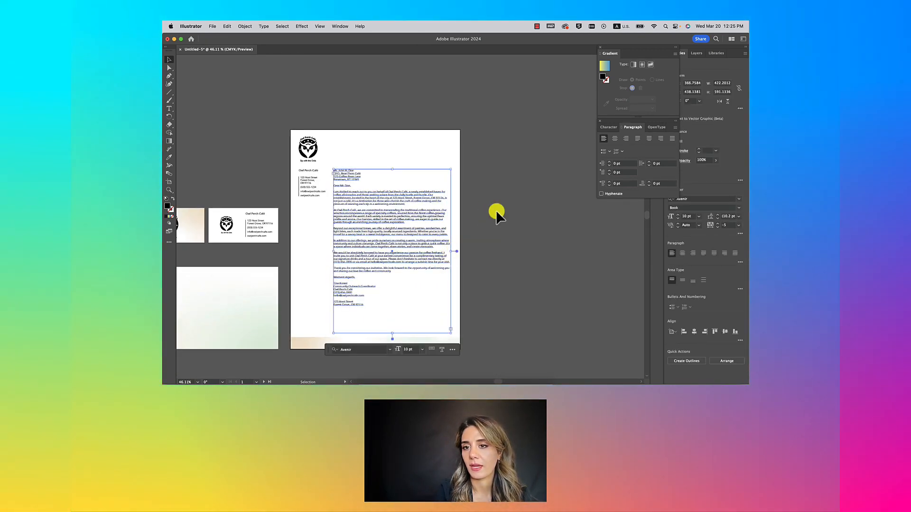
pyautogui.doubleClick(406, 215)
pyautogui.click(477, 214)
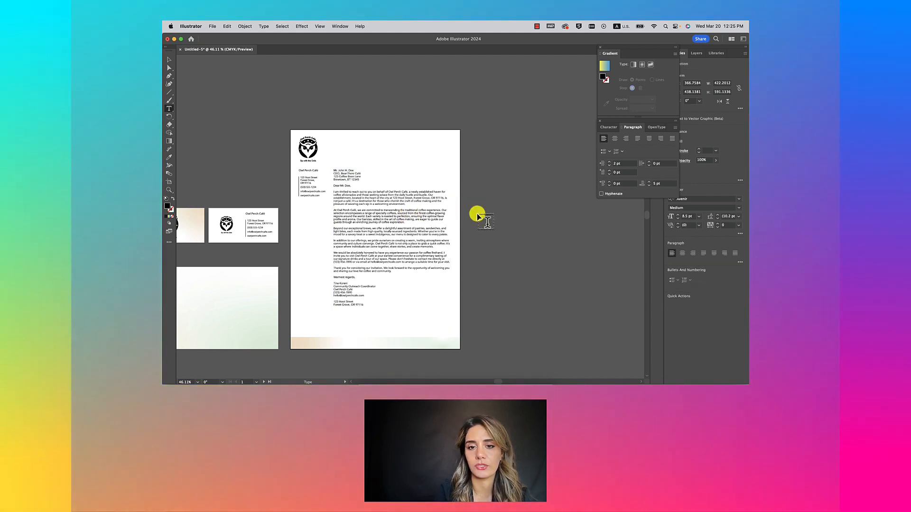
# Step: Justify the letter body text with the last line aligned left
pyautogui.click(358, 211)
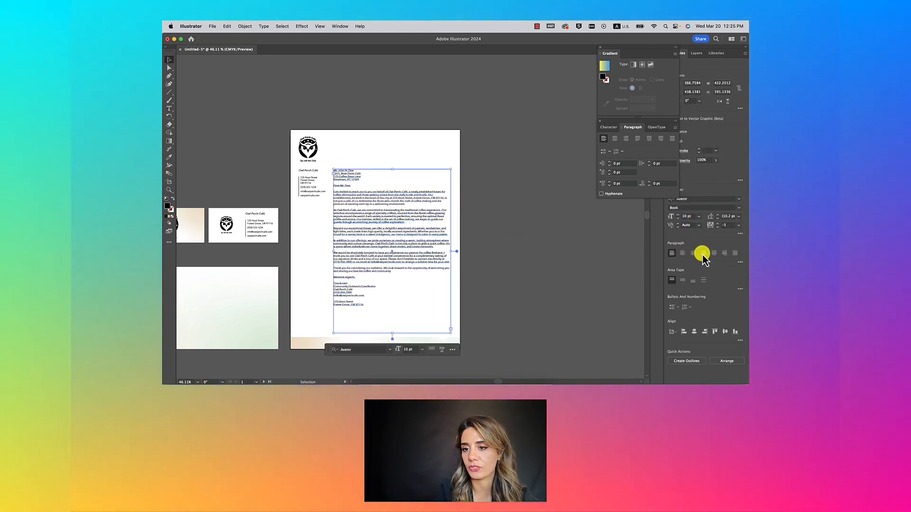
pyautogui.click(637, 139)
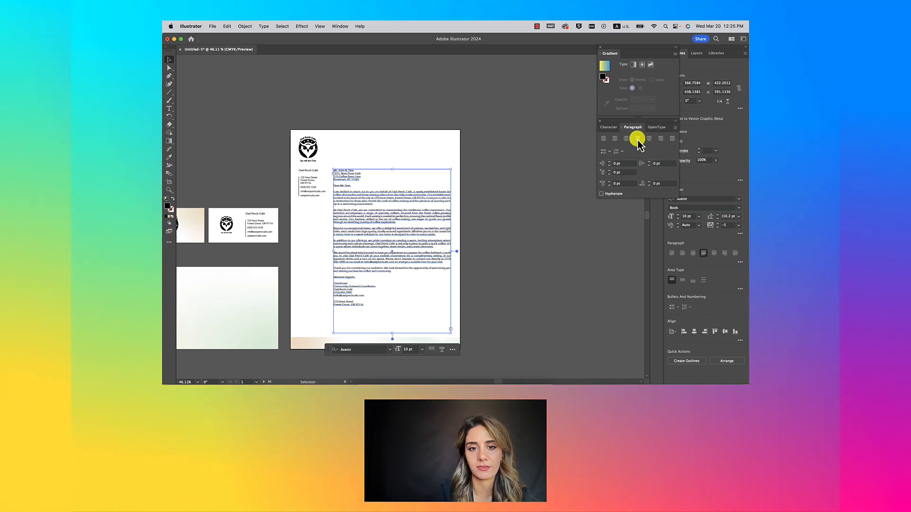
pyautogui.click(482, 225)
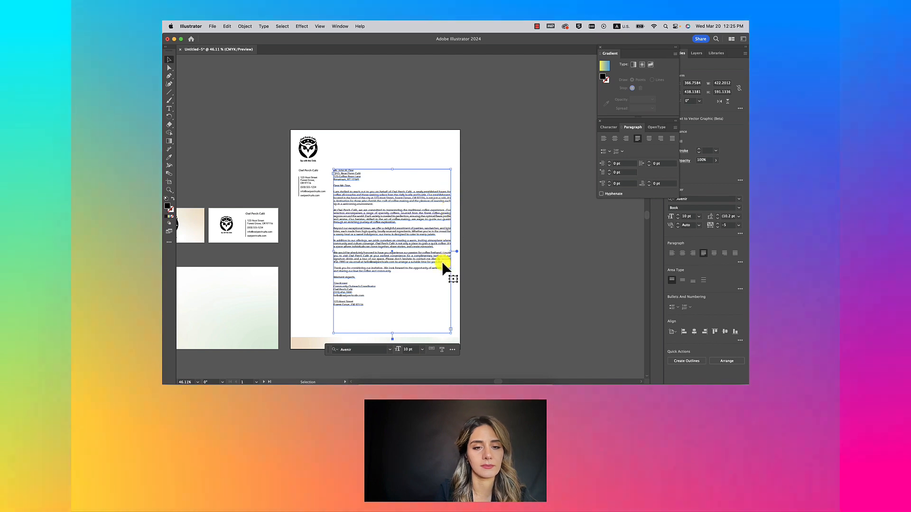
# Step: Select the sender's name line and paste a second copy above the signature
pyautogui.scroll(2, 415, 272)
pyautogui.press('t')
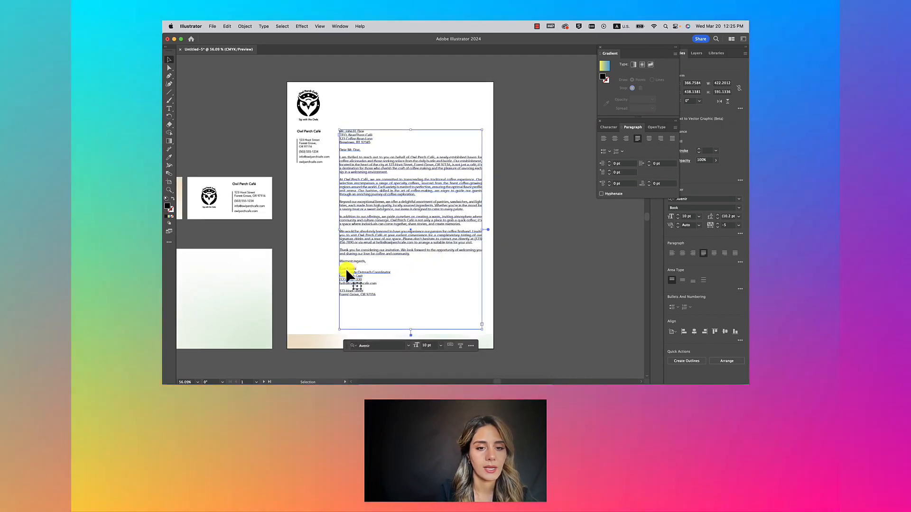
pyautogui.scroll(5, 342, 269)
pyautogui.click(348, 268)
pyautogui.tripleClick(349, 269)
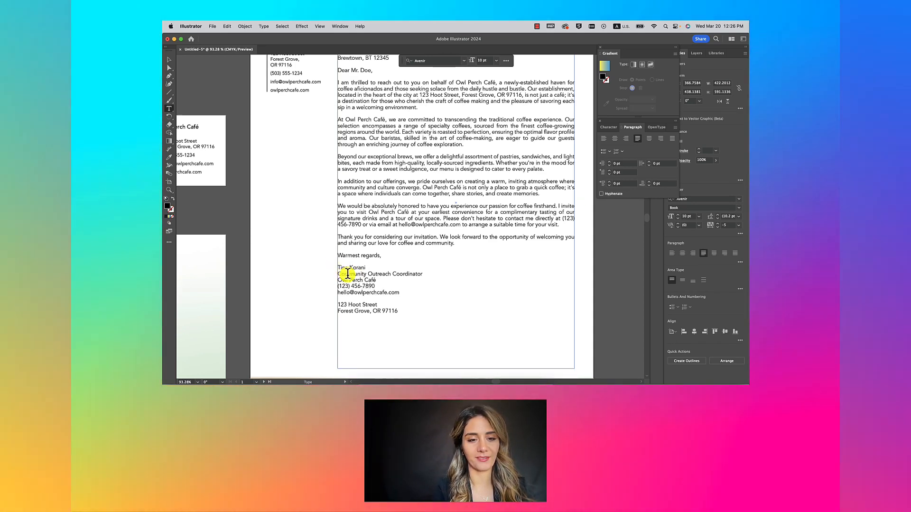
# Step: Add a blank line between the name lines and select the upper copy of the name
pyautogui.press('Return')
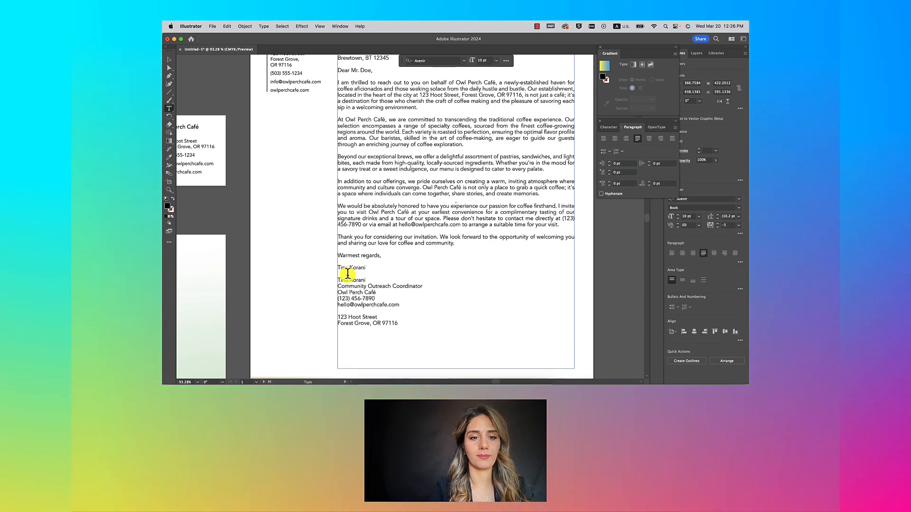
pyautogui.tripleClick(353, 267)
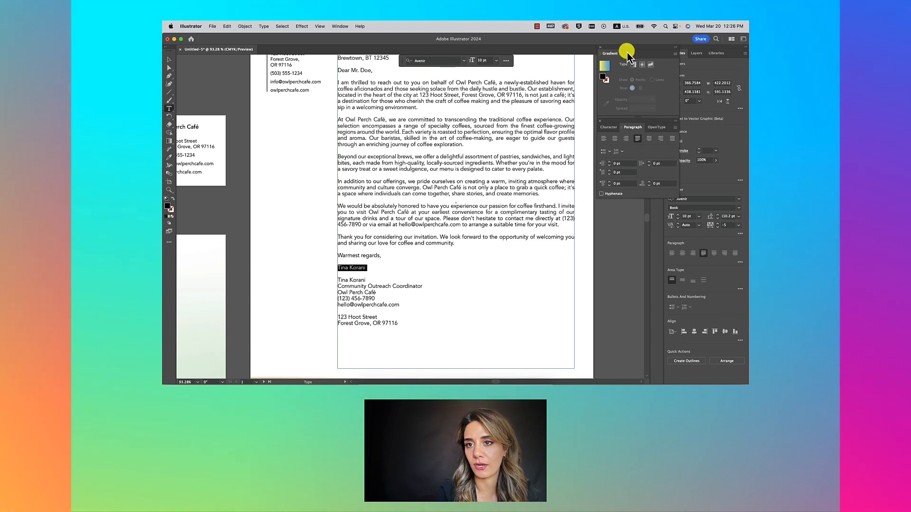
pyautogui.moveTo(687, 50); pyautogui.dragTo(618, 50)
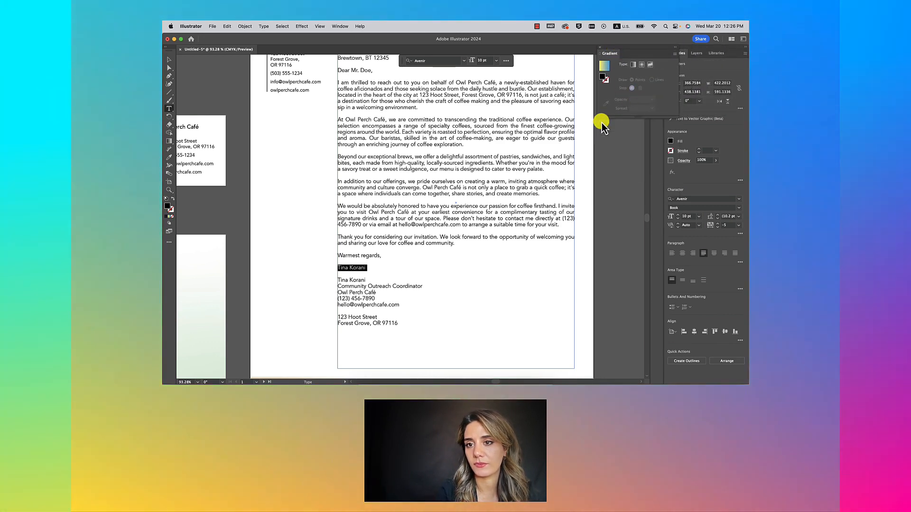
pyautogui.click(600, 120)
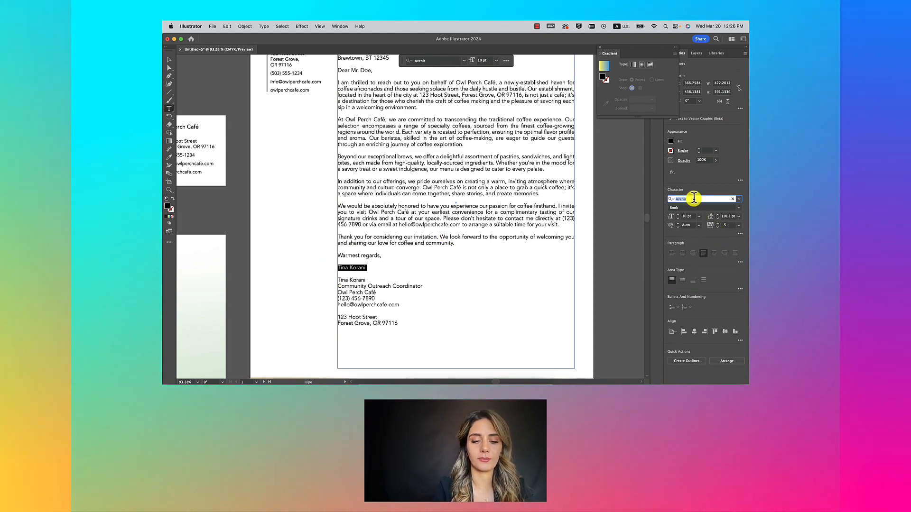
# Step: After trying Edwardian Script ITC, set the upper name in American Scribe as a signature
pyautogui.write('scrip')
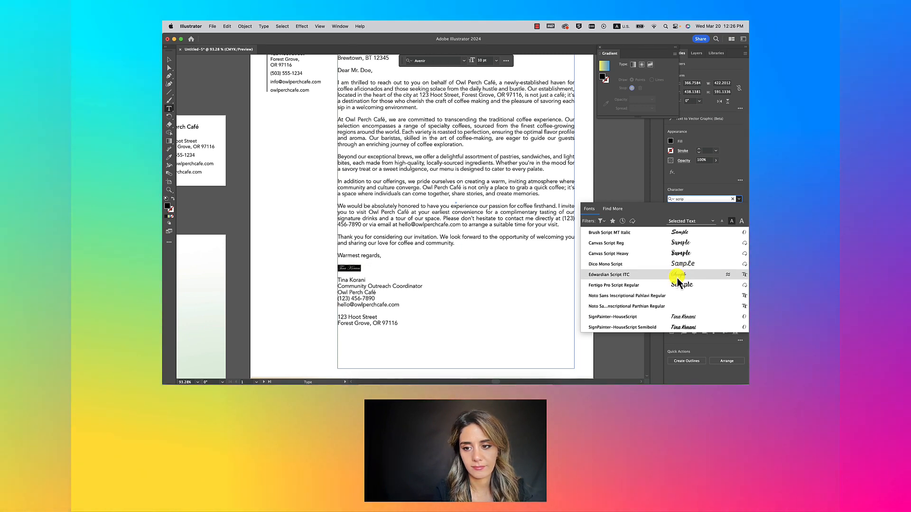
pyautogui.click(677, 278)
pyautogui.click(699, 199)
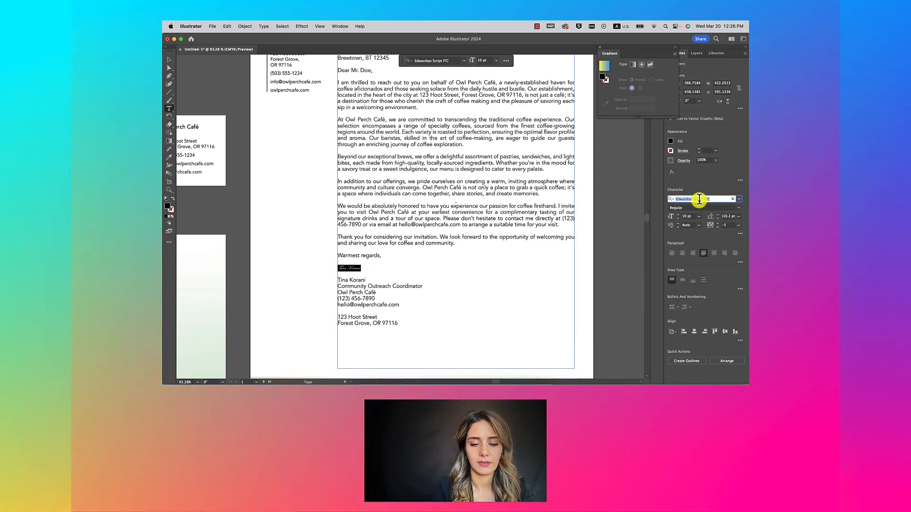
pyautogui.write('marker')
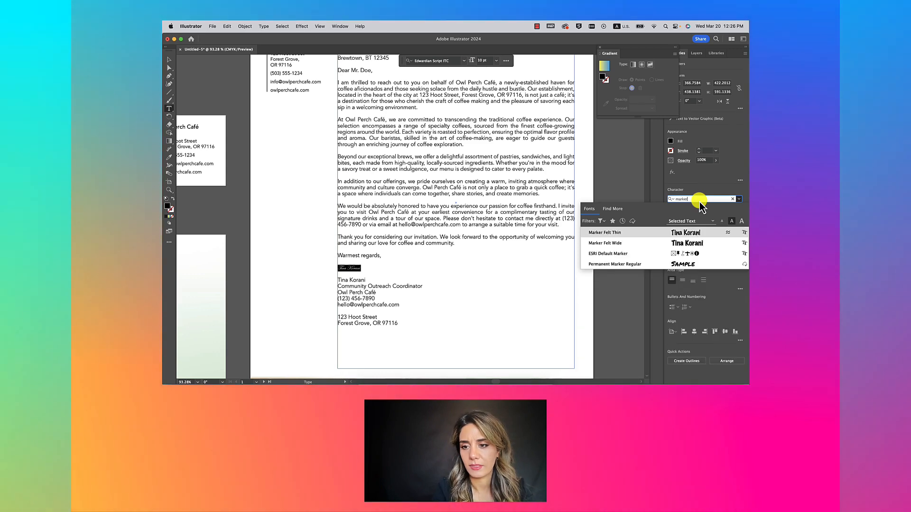
pyautogui.press('BackSpace')
pyautogui.press('BackSpace')
pyautogui.press('BackSpace')
pyautogui.press('BackSpace')
pyautogui.press('BackSpace')
pyautogui.press('BackSpace')
pyautogui.write('sc')
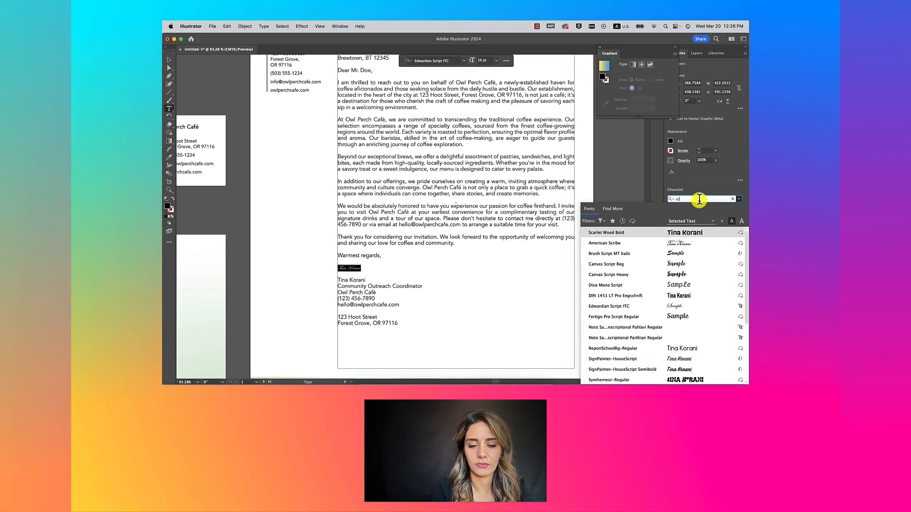
pyautogui.write('r')
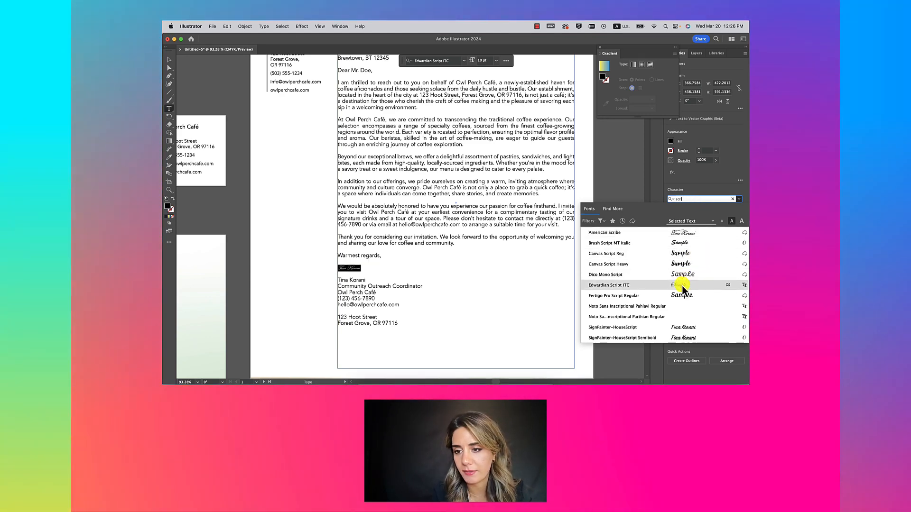
pyautogui.click(683, 233)
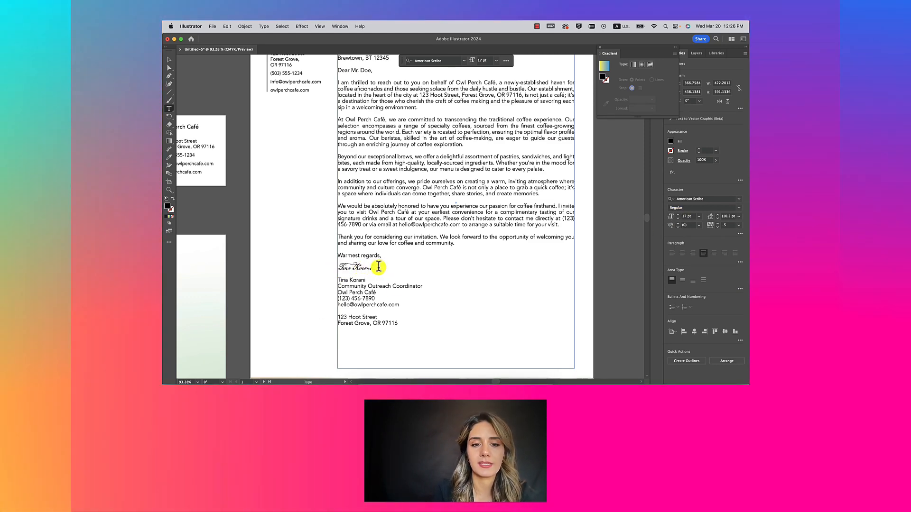
pyautogui.moveTo(378, 267); pyautogui.dragTo(331, 267)
pyautogui.click(339, 267)
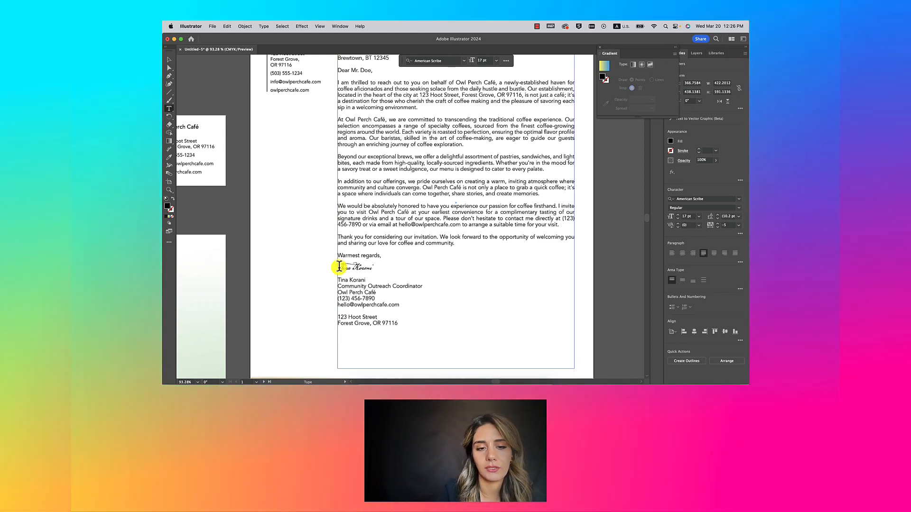
pyautogui.moveTo(380, 266); pyautogui.dragTo(330, 266)
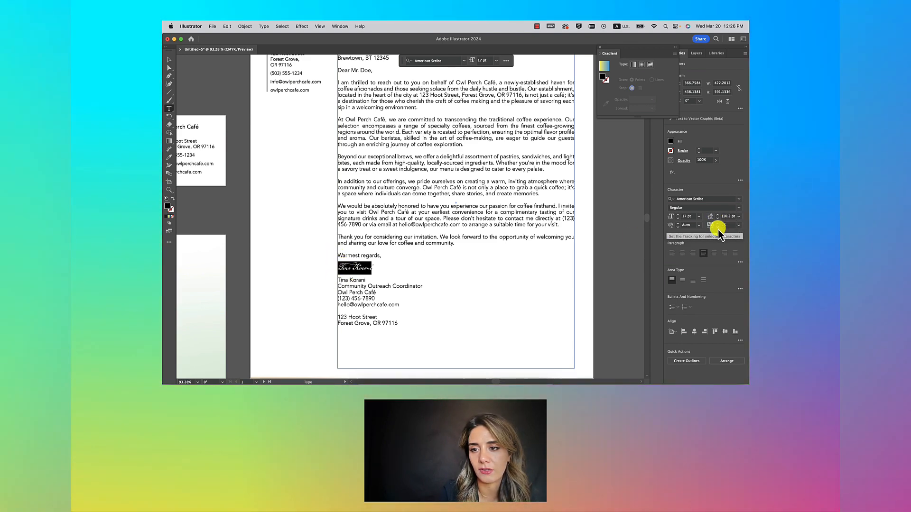
pyautogui.click(717, 227)
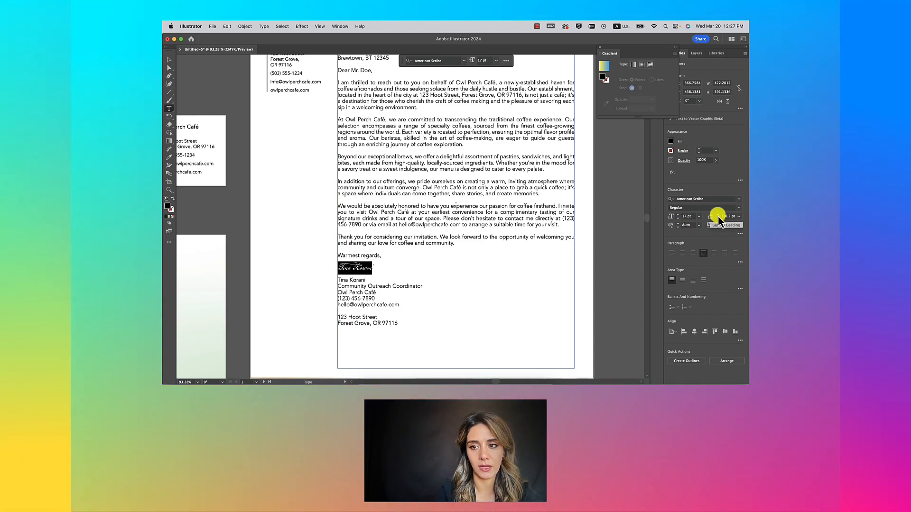
pyautogui.click(717, 215)
pyautogui.click(717, 216)
pyautogui.click(718, 215)
pyautogui.click(717, 216)
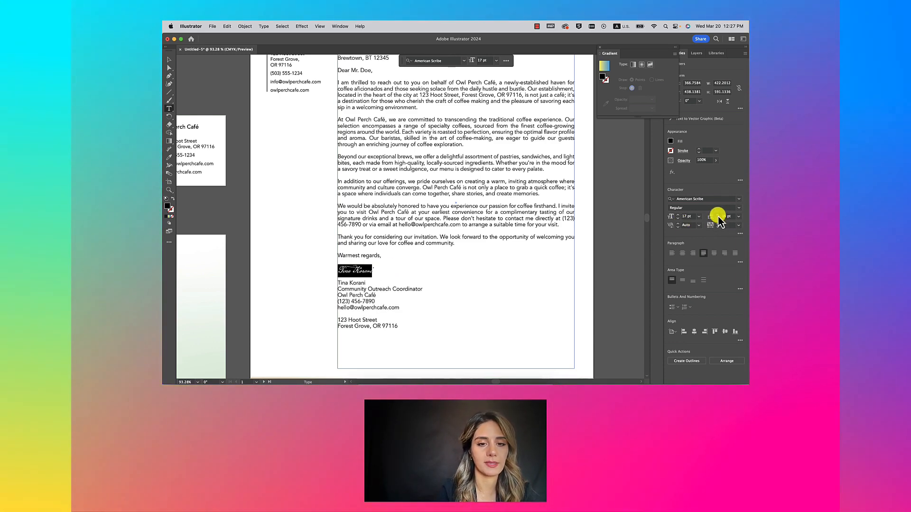
pyautogui.click(717, 216)
pyautogui.click(717, 215)
pyautogui.click(718, 216)
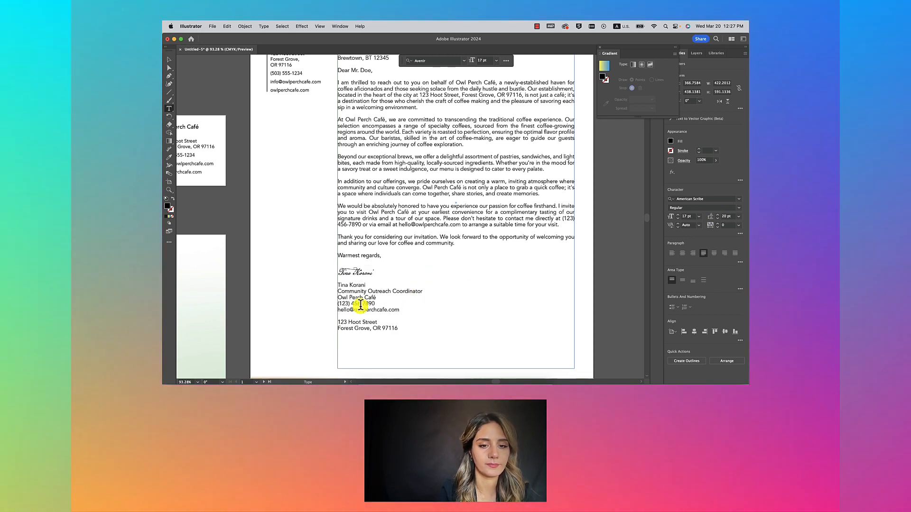
pyautogui.click(360, 305)
pyautogui.scroll(-5, 360, 305)
pyautogui.scroll(4, 361, 305)
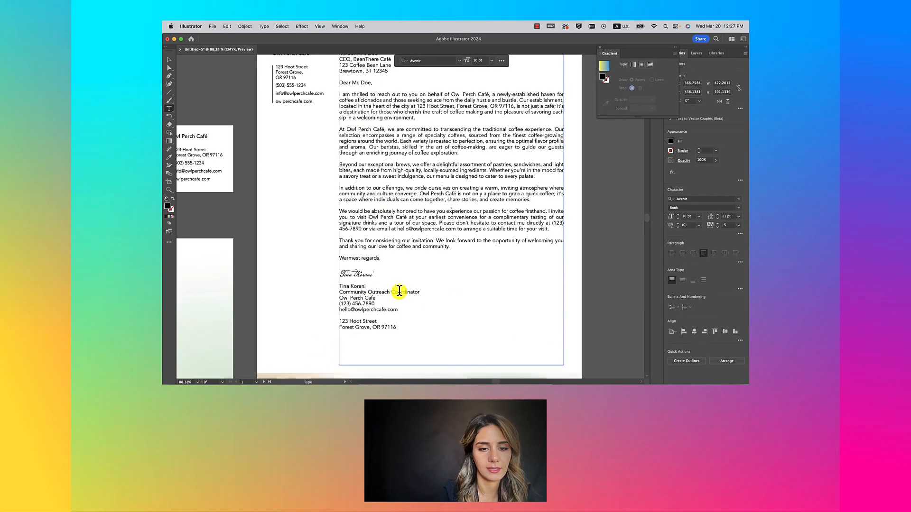
# Step: Delete the 123 Hoot Street and city lines from the signature block, ending with the email
pyautogui.moveTo(340, 292); pyautogui.dragTo(402, 327)
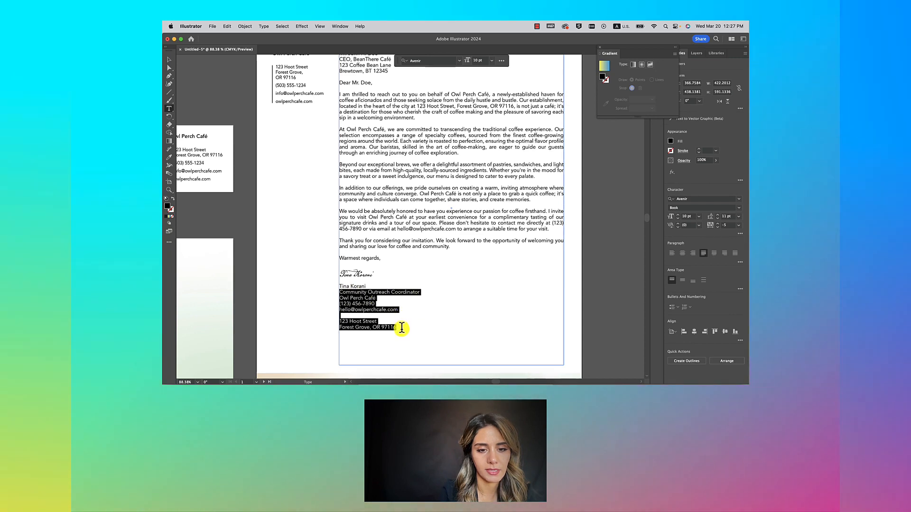
pyautogui.scroll(-2, 401, 327)
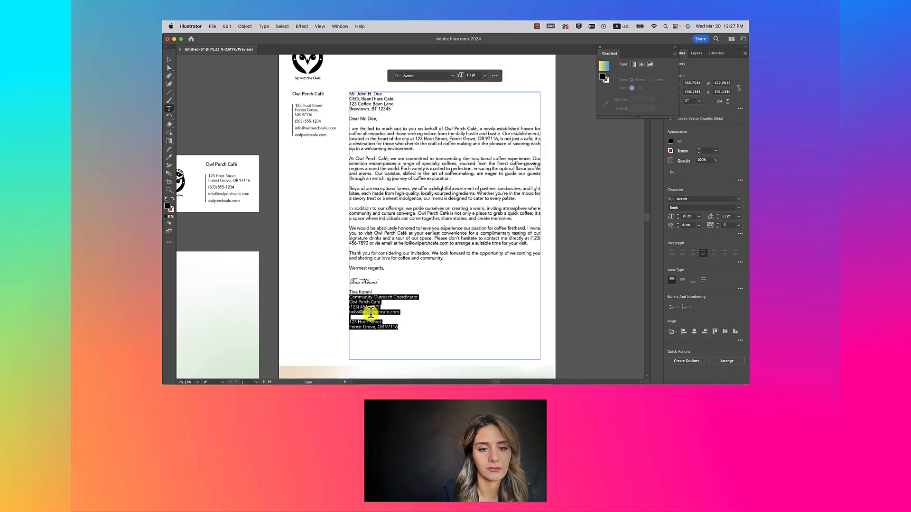
pyautogui.click(355, 320)
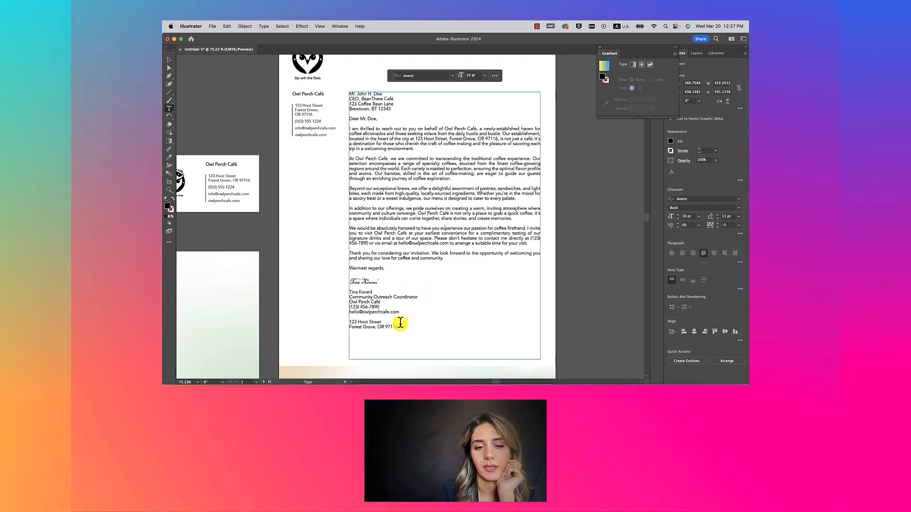
pyautogui.moveTo(399, 327)
pyautogui.mouseDown()
pyautogui.moveTo(353, 297)
pyautogui.moveTo(379, 302)
pyautogui.mouseUp()
pyautogui.click(348, 299)
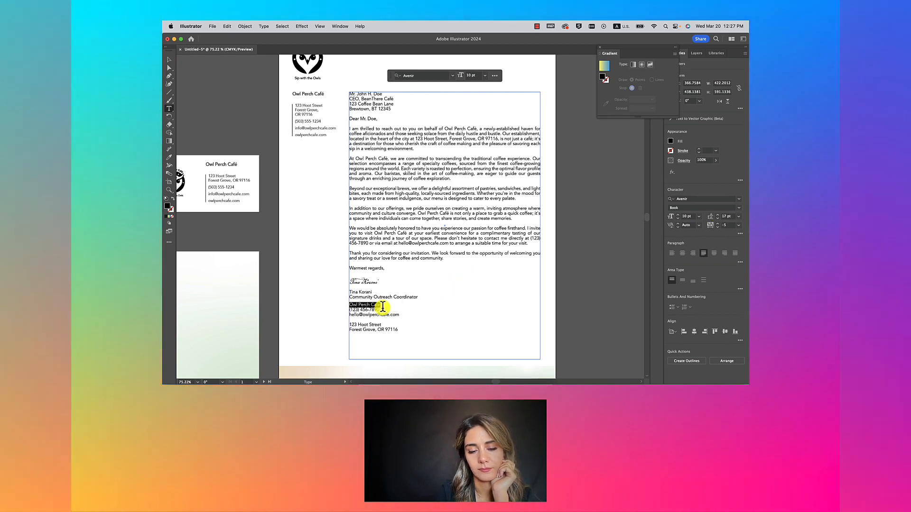
pyautogui.click(398, 329)
pyautogui.moveTo(398, 329); pyautogui.dragTo(349, 324)
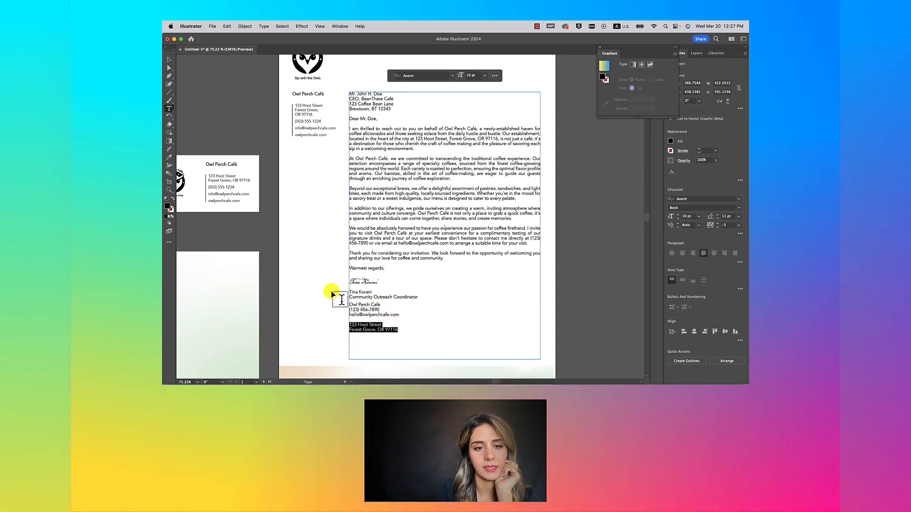
pyautogui.press('BackSpace')
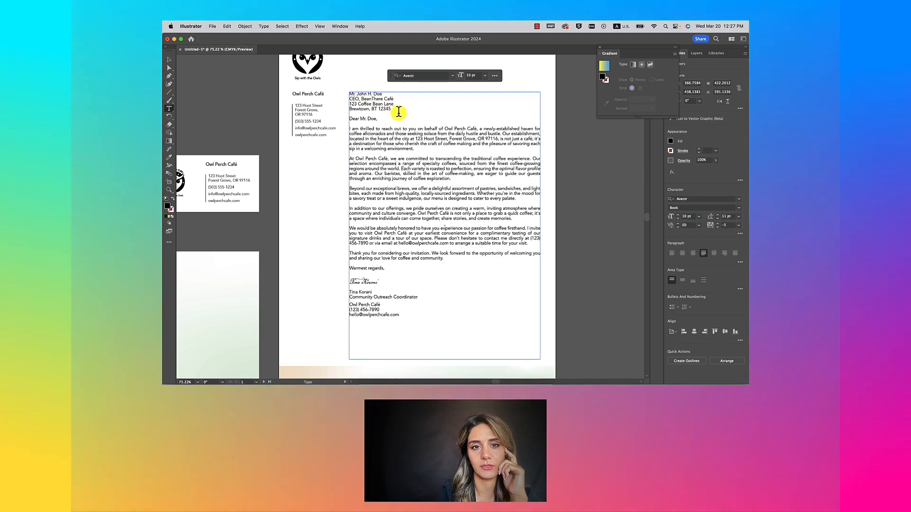
# Step: Raise the recipient address leading to 14 pt and colour it a lighter grey
pyautogui.moveTo(394, 112); pyautogui.dragTo(343, 96)
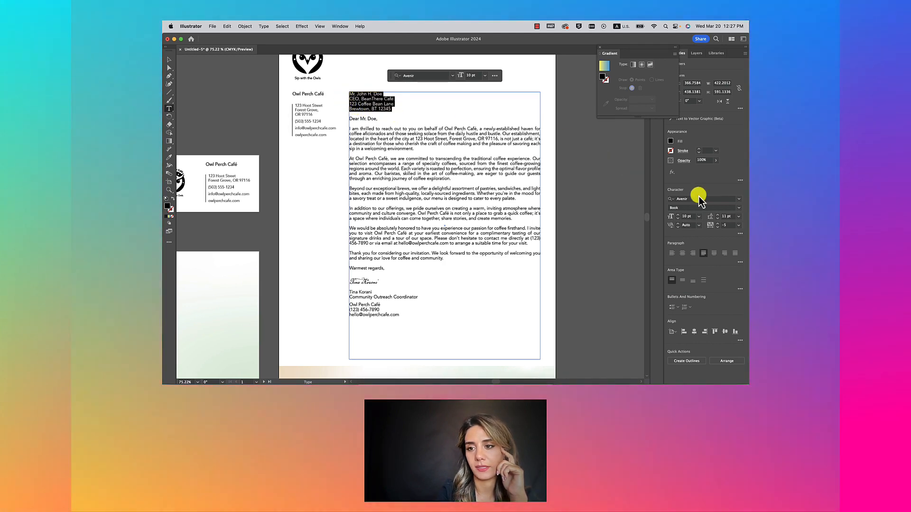
pyautogui.click(717, 215)
pyautogui.click(717, 214)
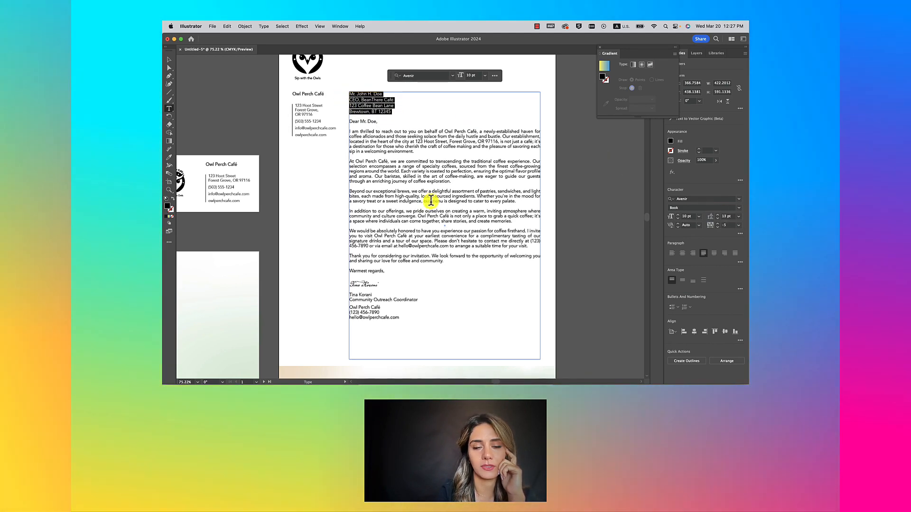
pyautogui.click(718, 215)
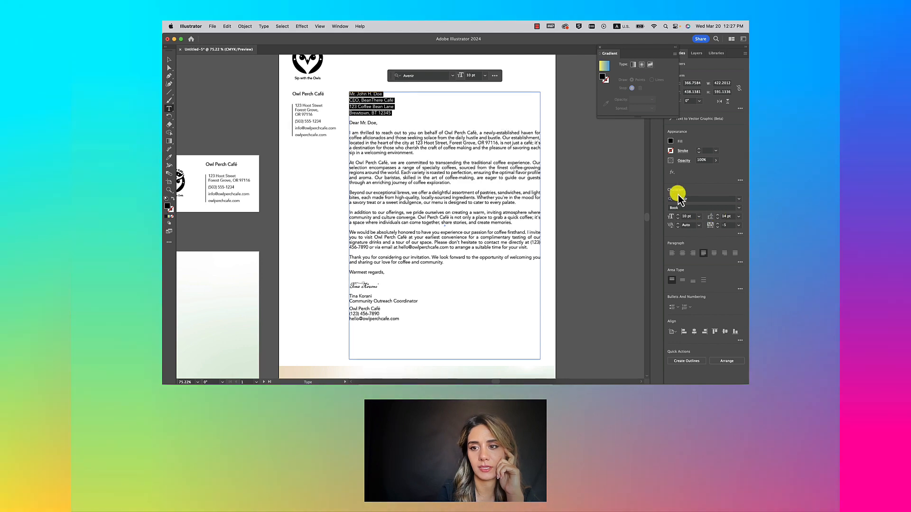
pyautogui.click(670, 142)
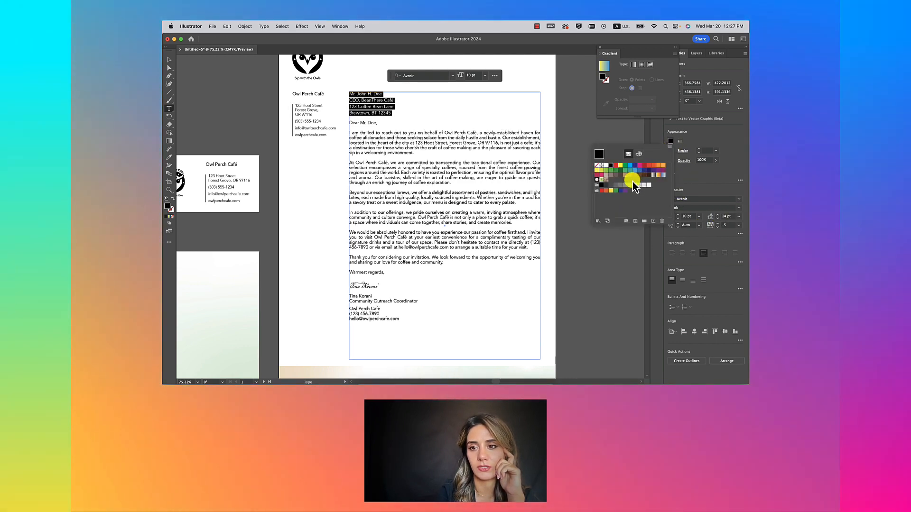
pyautogui.click(611, 186)
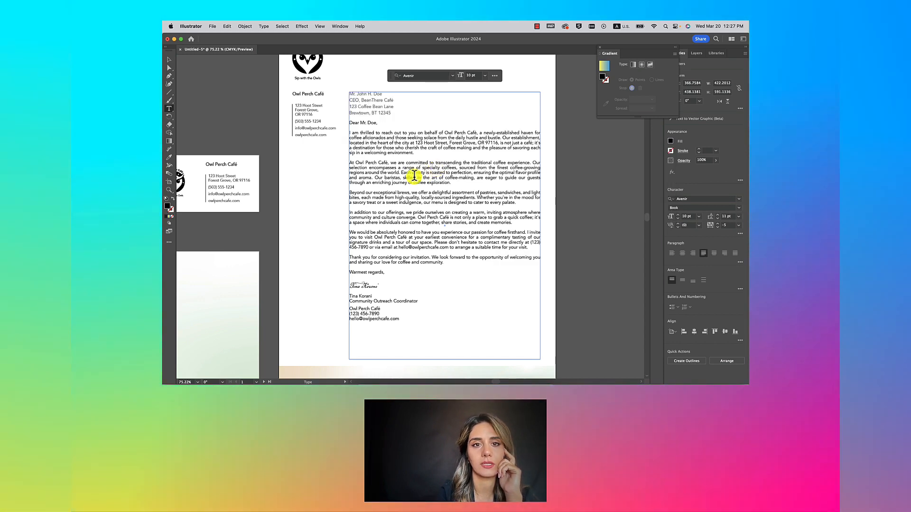
# Step: Add an extra blank line before 'Dear Mr. Doe,'
pyautogui.scroll(-2, 414, 175)
pyautogui.click(355, 129)
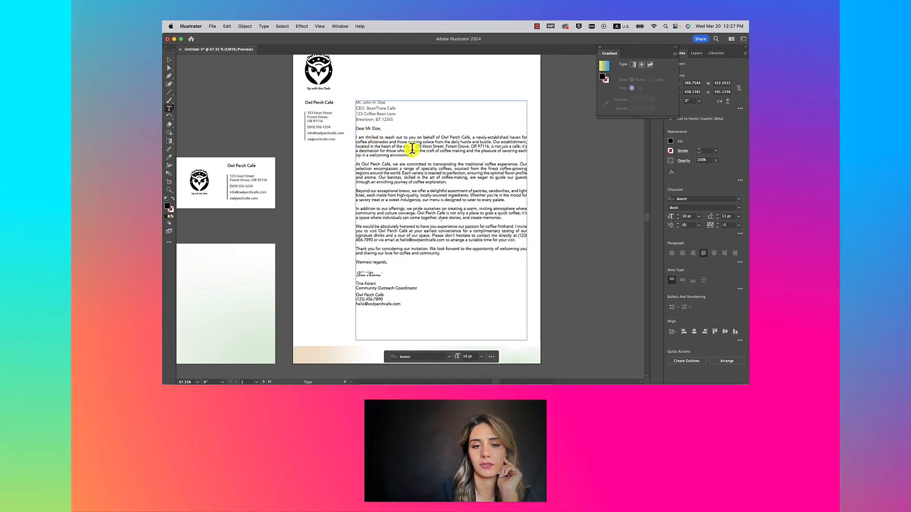
pyautogui.press('Return')
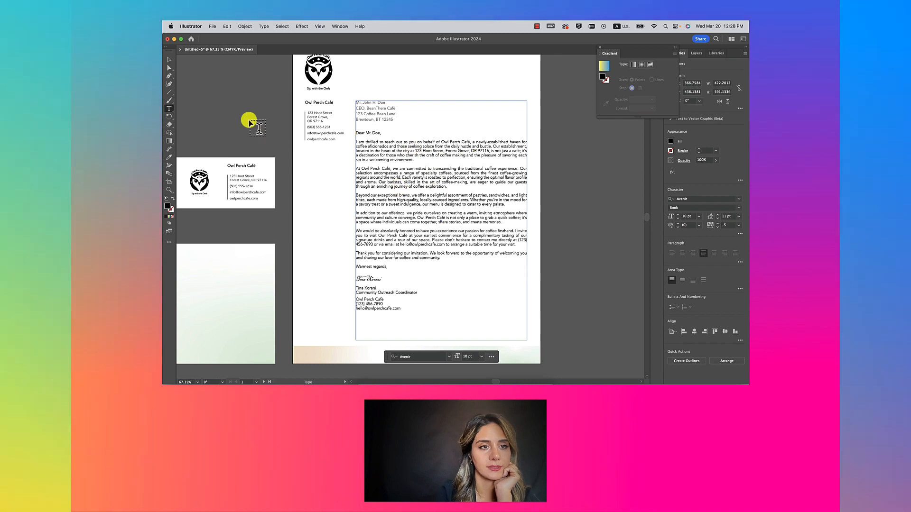
# Step: Delete the leftover notes text block beside the business cards
pyautogui.click(169, 59)
pyautogui.click(220, 95)
pyautogui.scroll(-5, 400, 153)
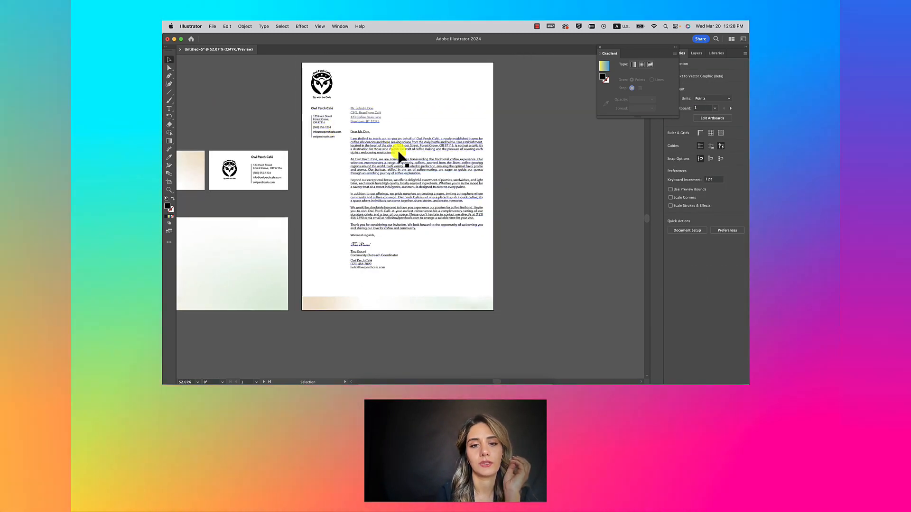
pyautogui.scroll(3, 228, 161)
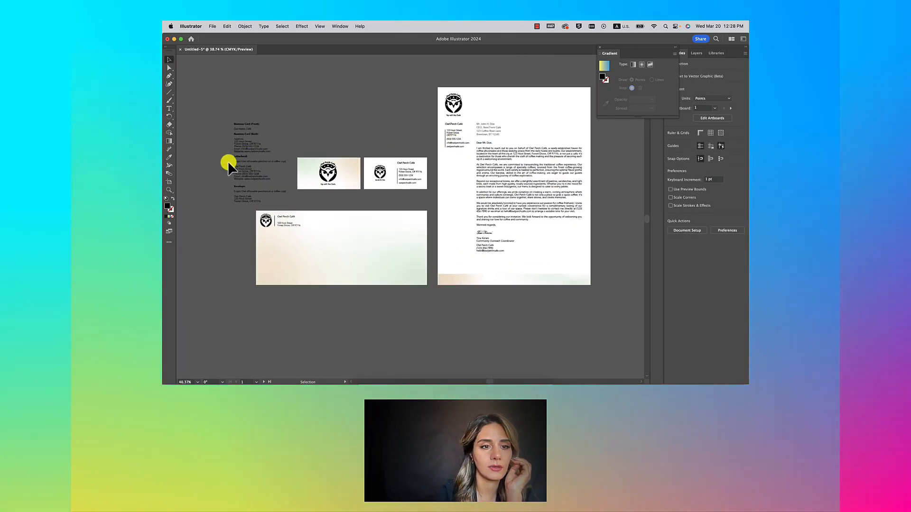
pyautogui.click(263, 171)
pyautogui.press('Delete')
# Step: Resize the gradient strip along the letterhead's bottom edge
pyautogui.scroll(-5, 263, 171)
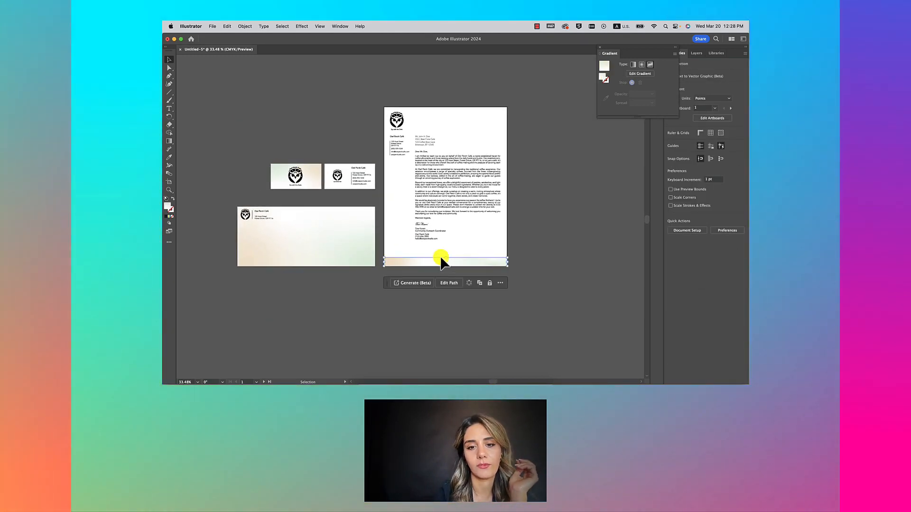
pyautogui.moveTo(446, 261); pyautogui.dragTo(443, 258)
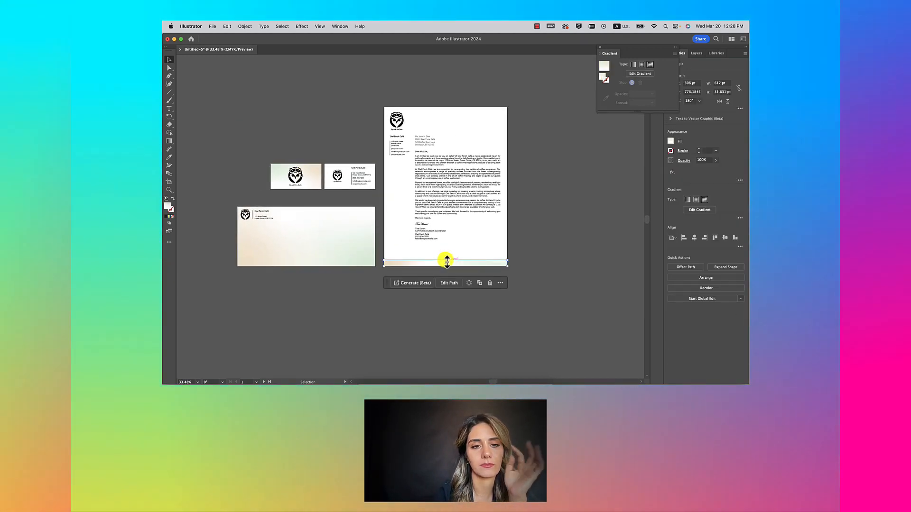
pyautogui.click(506, 196)
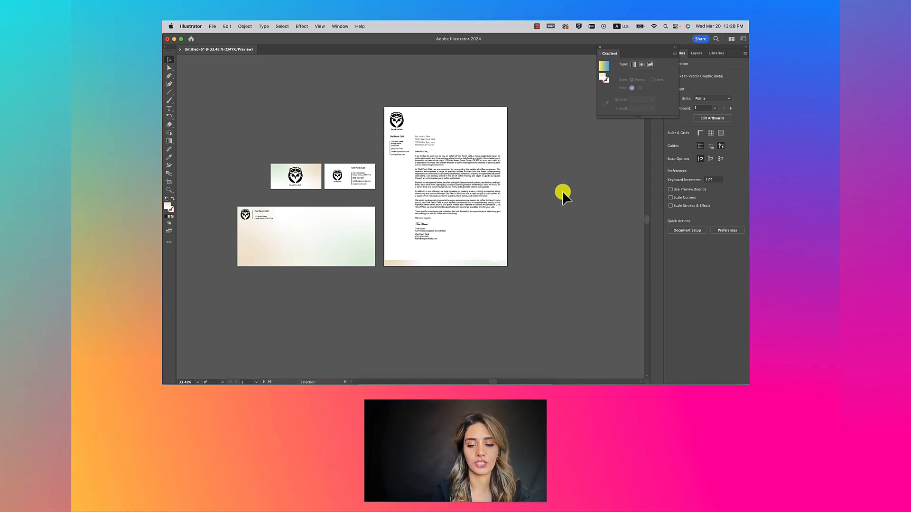
pyautogui.hotkey('shift', 'o')
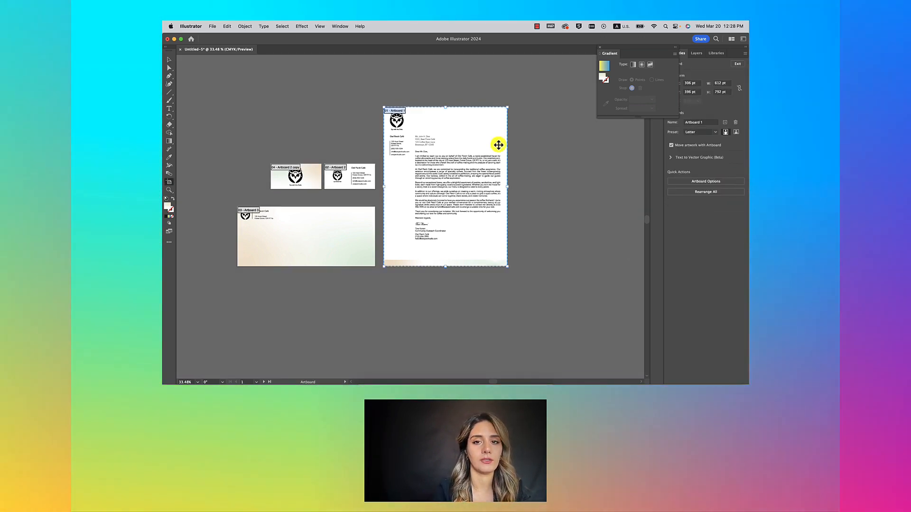
# Step: Duplicate the letterhead artboard and place the copy beside the original
pyautogui.hscroll(5, 498, 144)
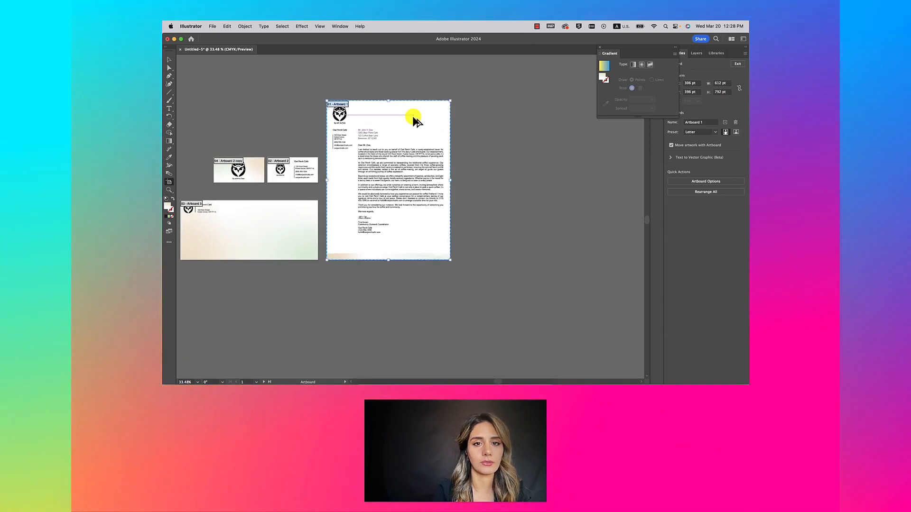
pyautogui.moveTo(400, 119); pyautogui.dragTo(524, 120)
pyautogui.moveTo(526, 123); pyautogui.dragTo(522, 116)
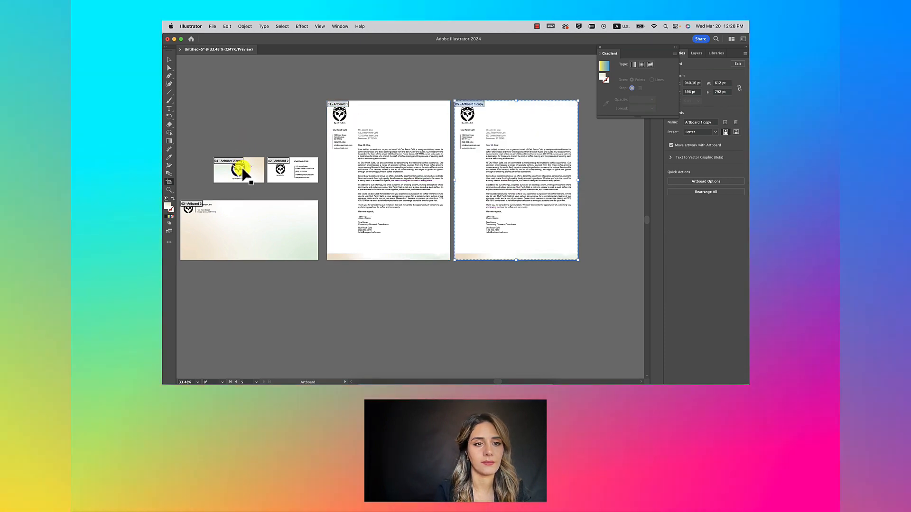
# Step: Duplicate both business card artboards and the envelope artboard to the right, nudging the cards left
pyautogui.moveTo(244, 170); pyautogui.dragTo(250, 170)
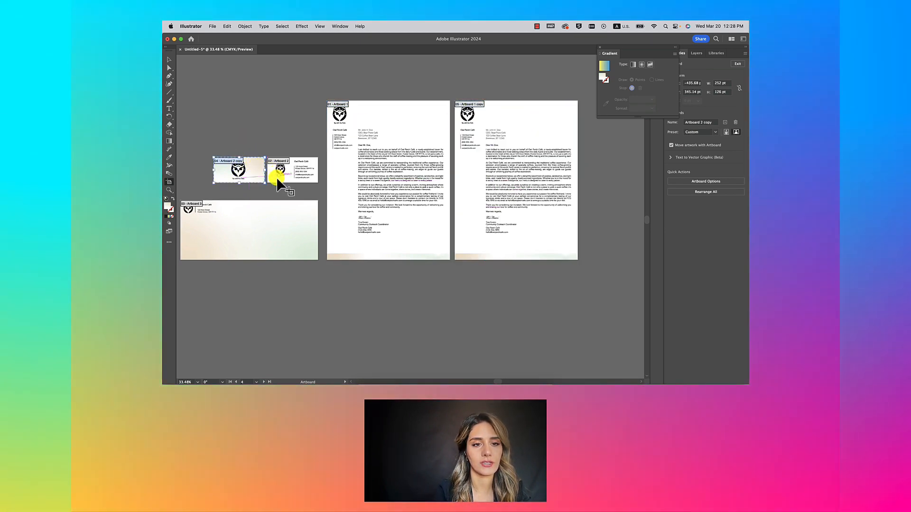
pyautogui.keyDown('shift'); pyautogui.click(277, 179); pyautogui.keyUp('shift')
pyautogui.keyDown('shift'); pyautogui.click(265, 221); pyautogui.keyUp('shift')
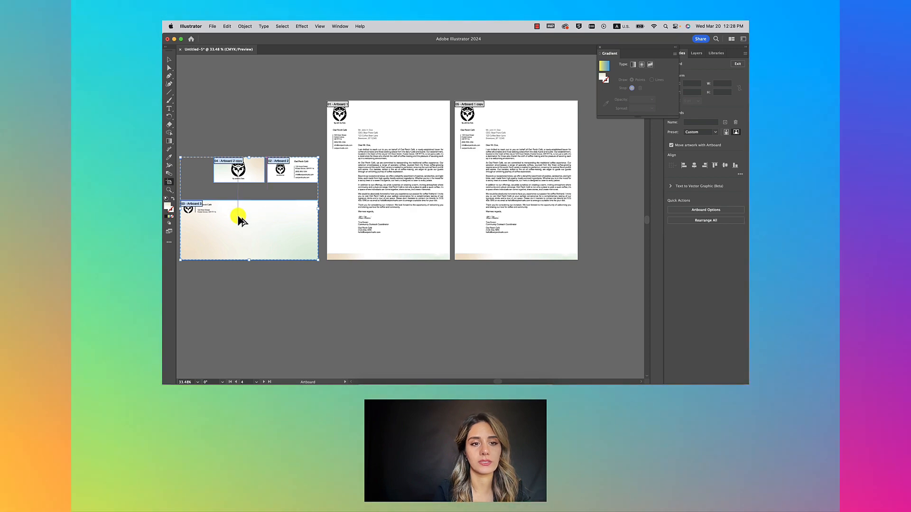
pyautogui.moveTo(229, 222); pyautogui.dragTo(628, 215)
pyautogui.hscroll(5, 599, 217)
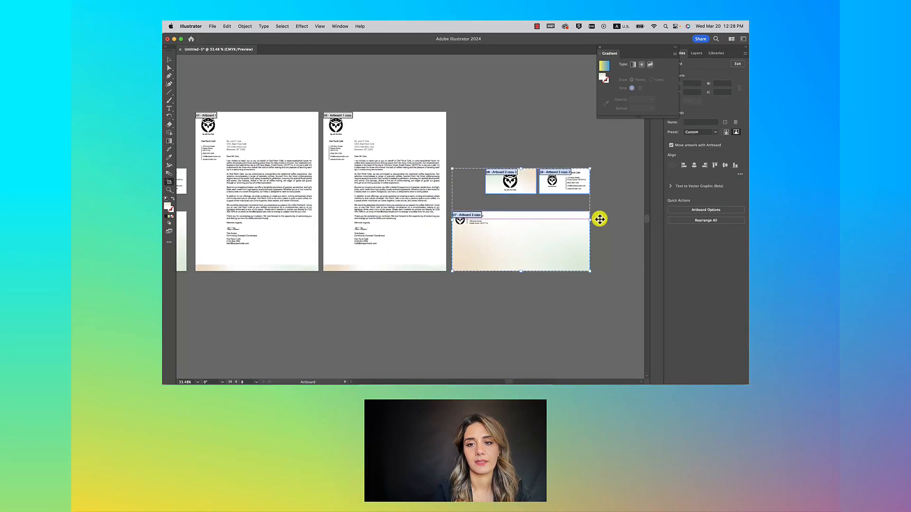
pyautogui.click(624, 183)
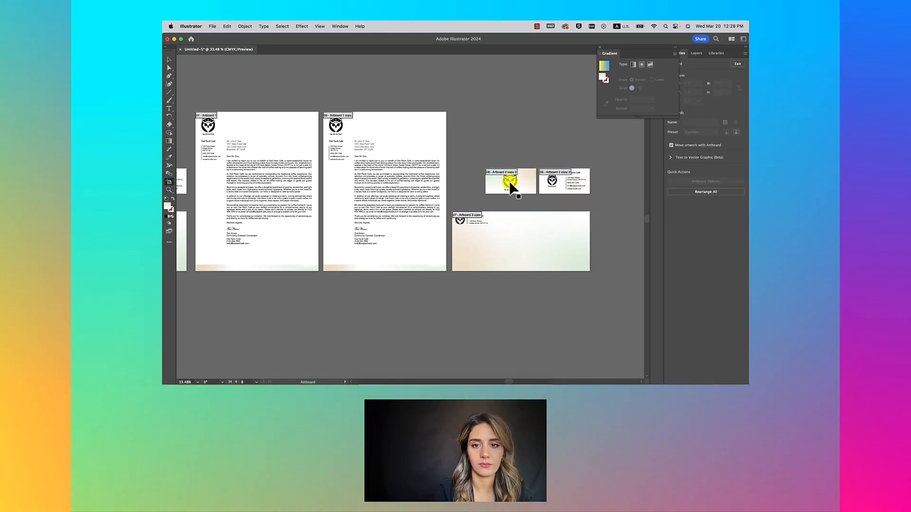
pyautogui.click(509, 182)
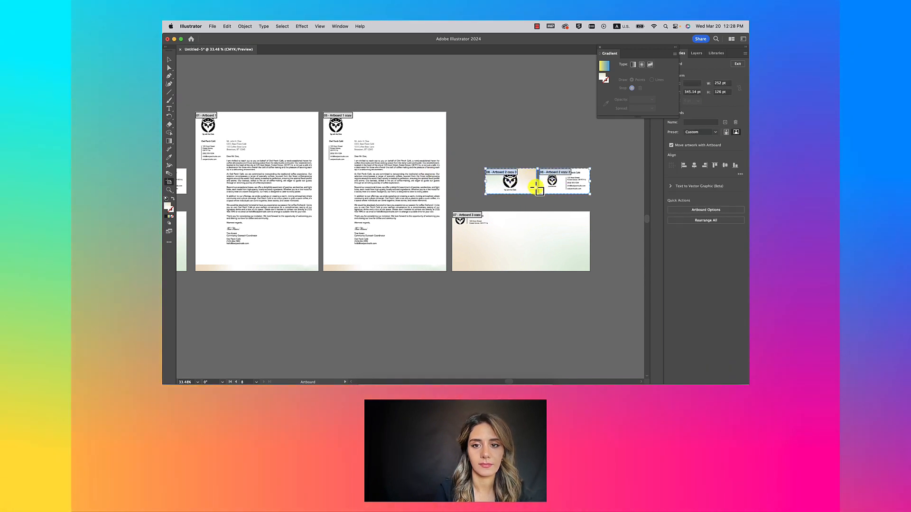
pyautogui.moveTo(508, 188); pyautogui.dragTo(494, 183)
pyautogui.scroll(-3, 493, 183)
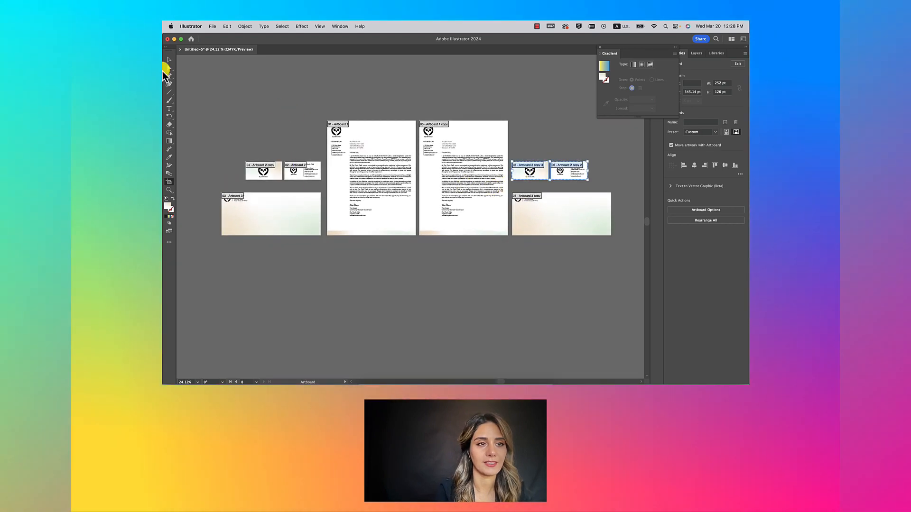
pyautogui.click(169, 61)
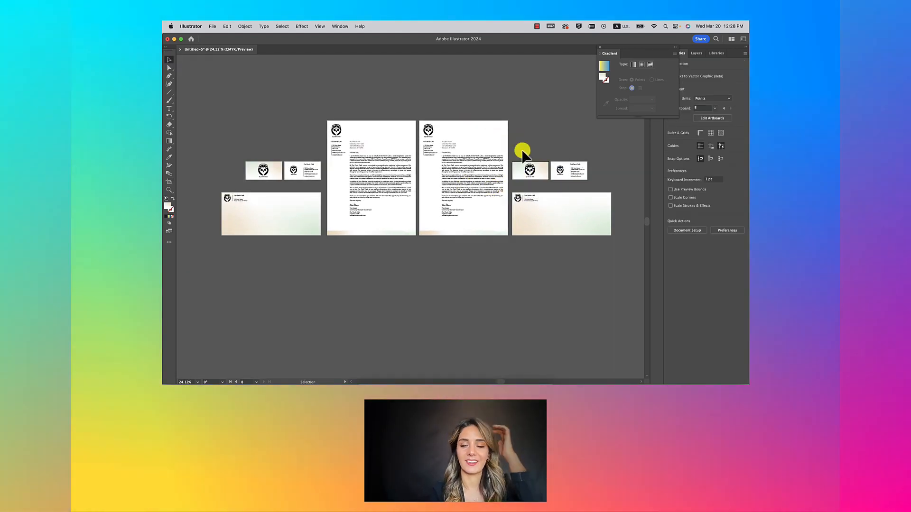
# Step: Move the second letterhead's address block to the page bottom and make the gradient strip taller
pyautogui.scroll(2, 529, 171)
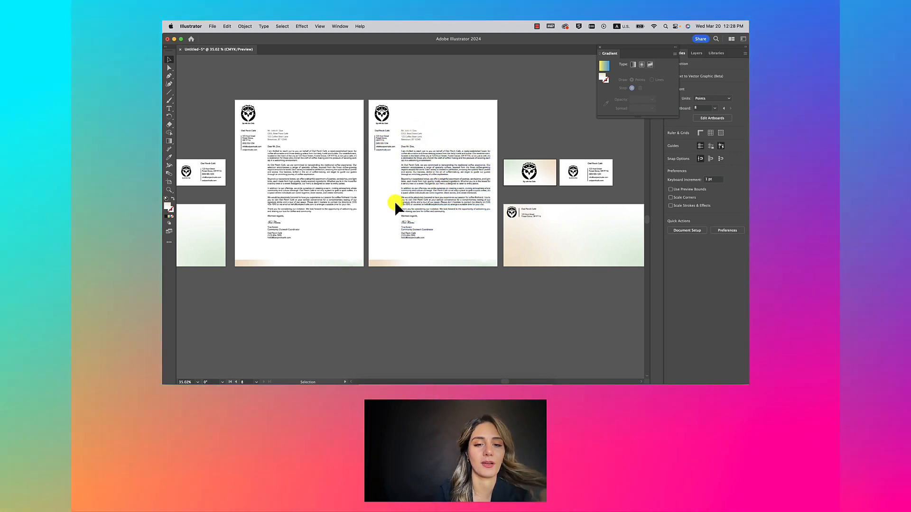
pyautogui.click(387, 146)
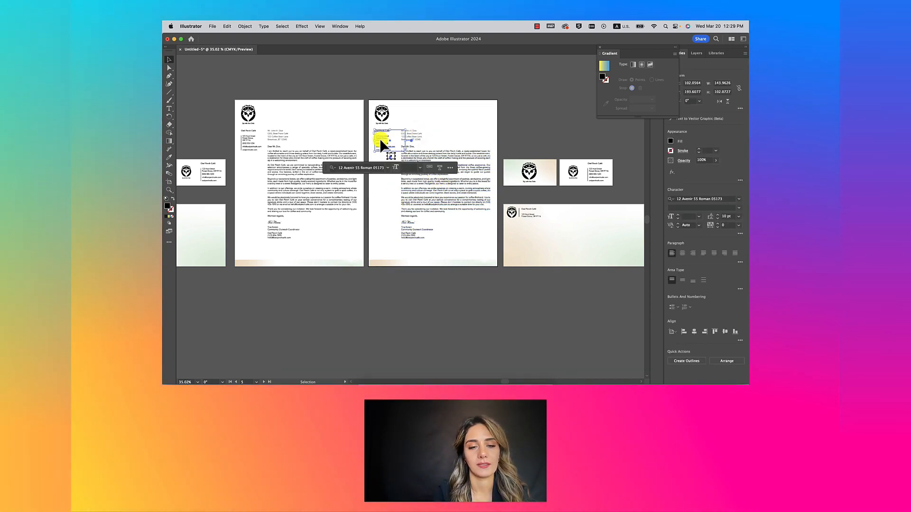
pyautogui.moveTo(379, 138); pyautogui.dragTo(385, 251)
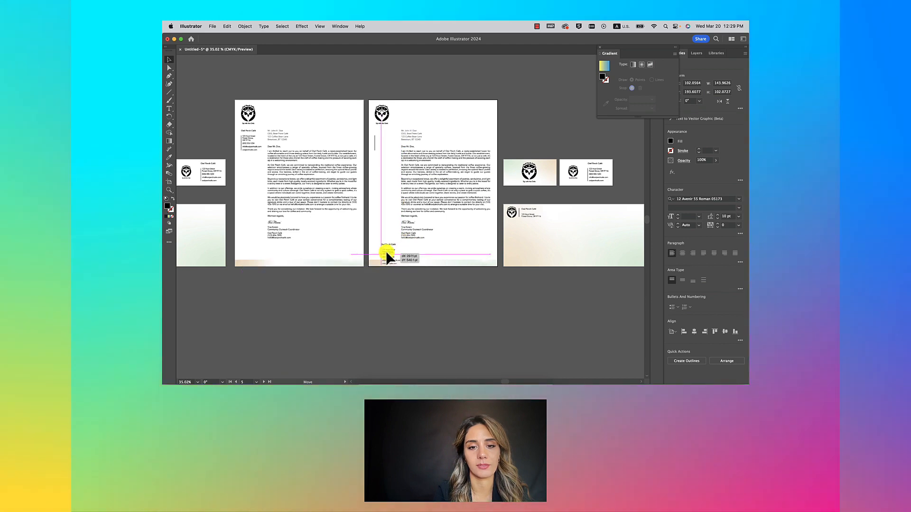
pyautogui.scroll(5, 385, 251)
pyautogui.click(359, 275)
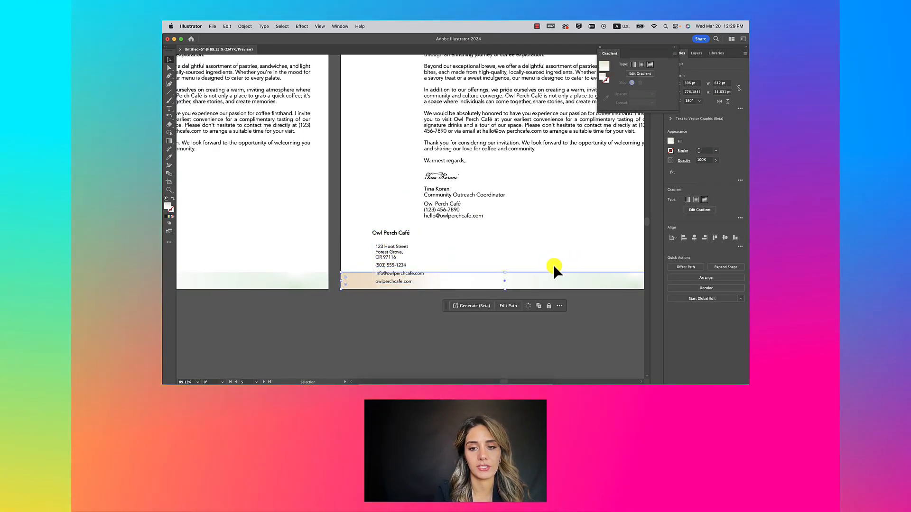
pyautogui.moveTo(505, 261); pyautogui.dragTo(504, 252)
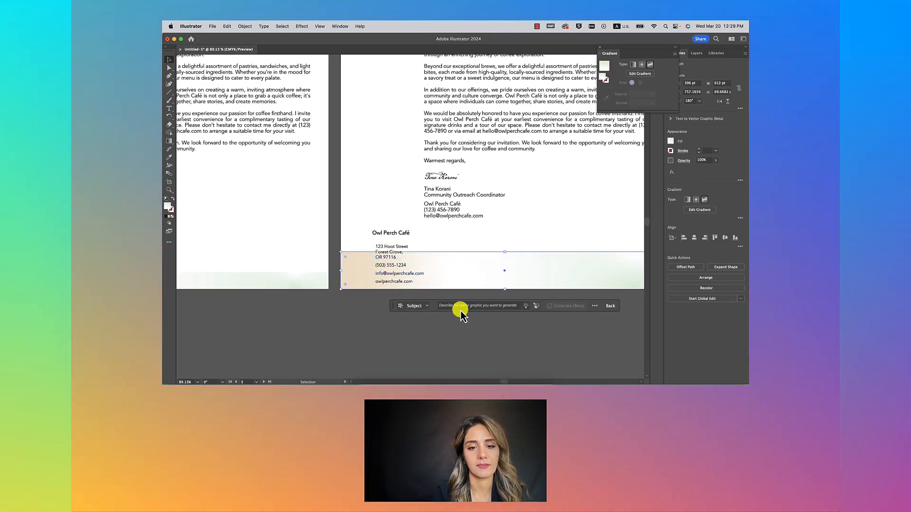
# Step: Delete the address and contact lines under the Owl Perch Café name
pyautogui.click(395, 244)
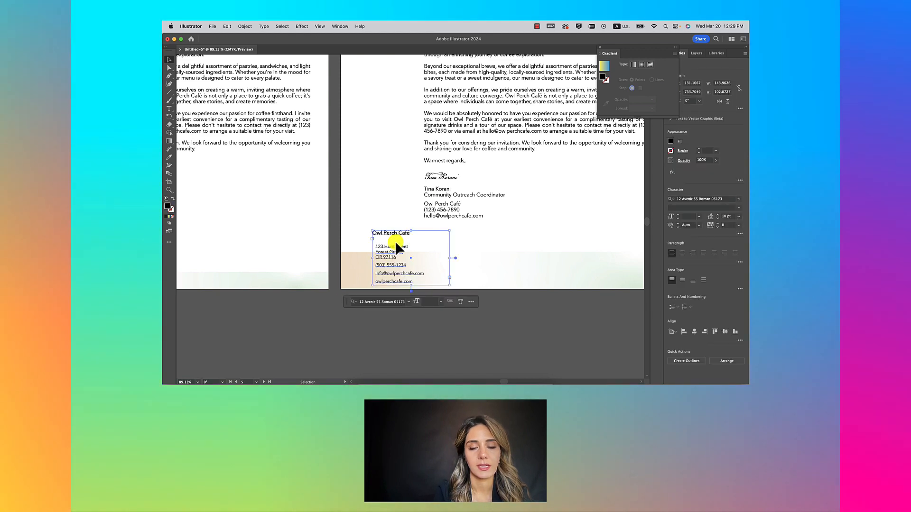
pyautogui.doubleClick(375, 247)
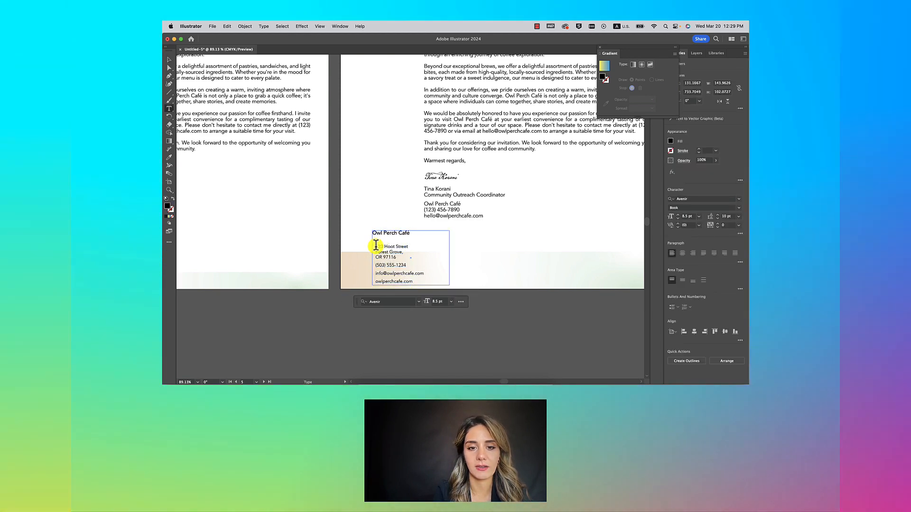
pyautogui.moveTo(375, 246); pyautogui.dragTo(426, 281)
pyautogui.press('BackSpace')
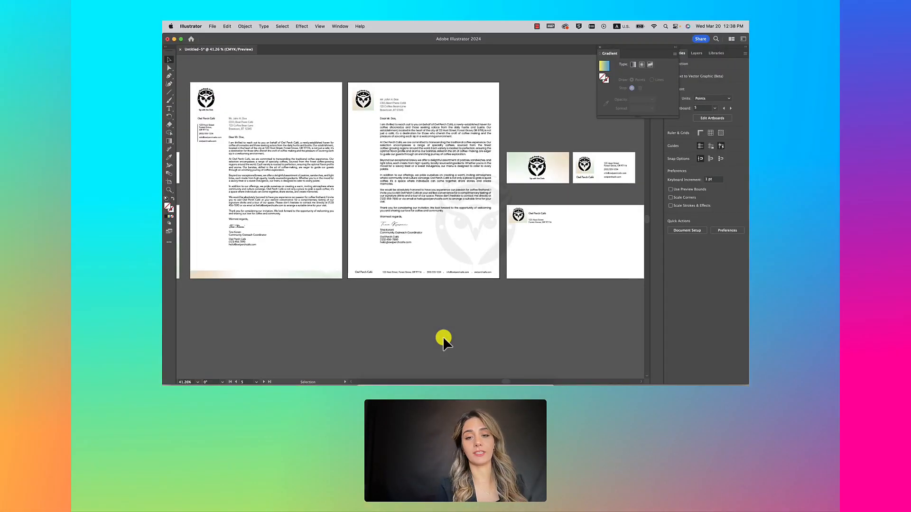
# Step: Copy the owl logo from the letter's top down near the signature
pyautogui.click(467, 255)
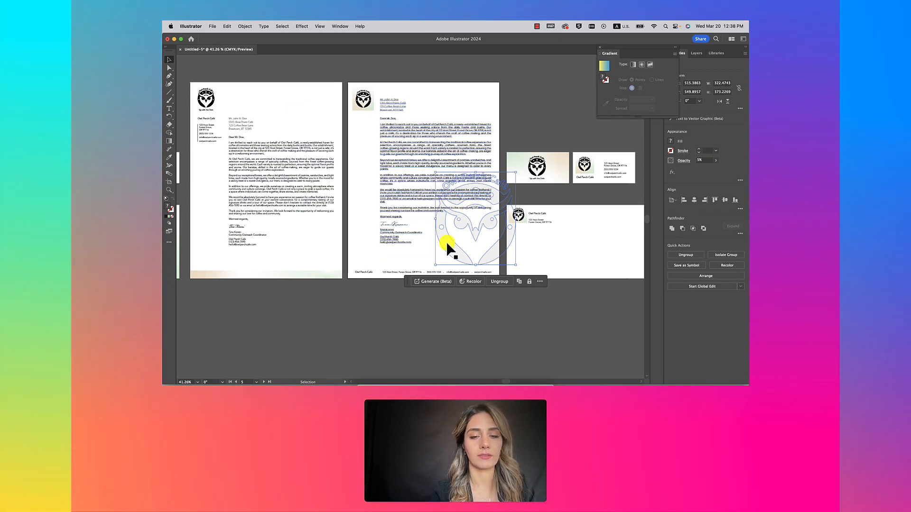
pyautogui.click(365, 100)
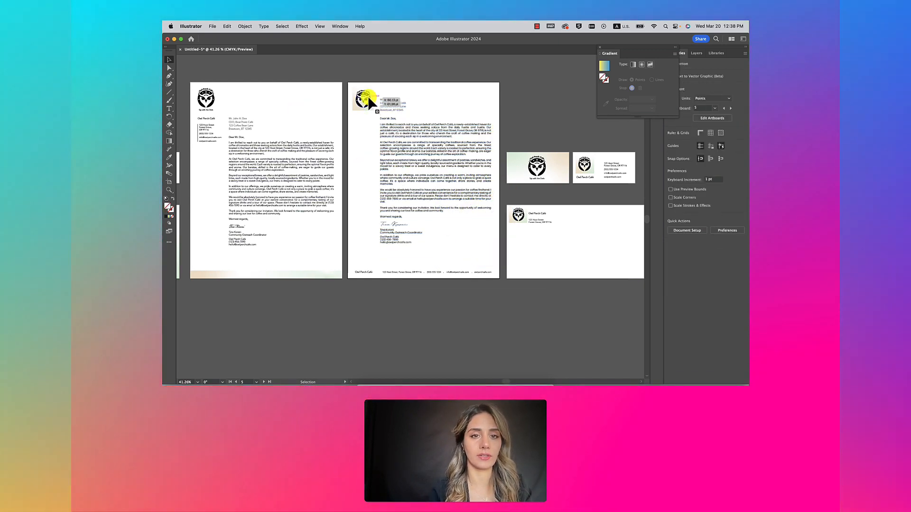
pyautogui.moveTo(364, 95)
pyautogui.mouseDown()
pyautogui.moveTo(431, 212)
pyautogui.moveTo(440, 248)
pyautogui.moveTo(528, 181)
pyautogui.mouseUp()
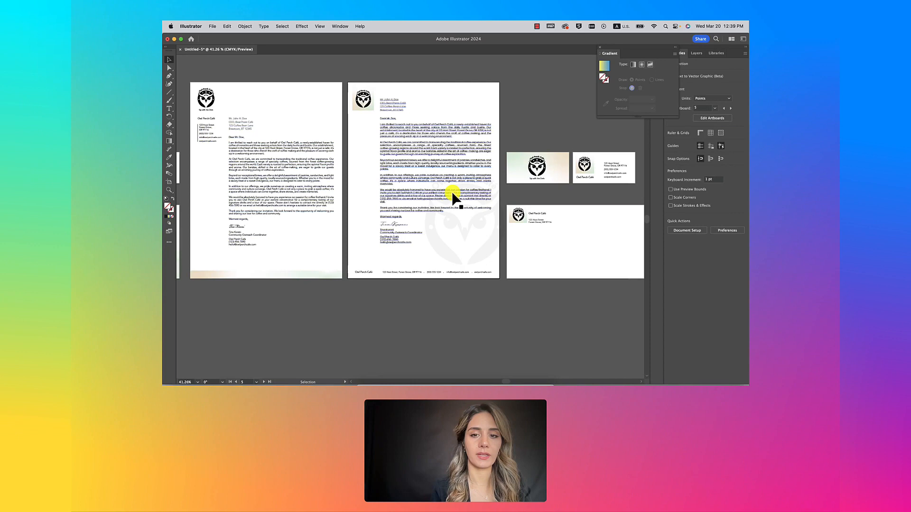
pyautogui.scroll(3, 453, 198)
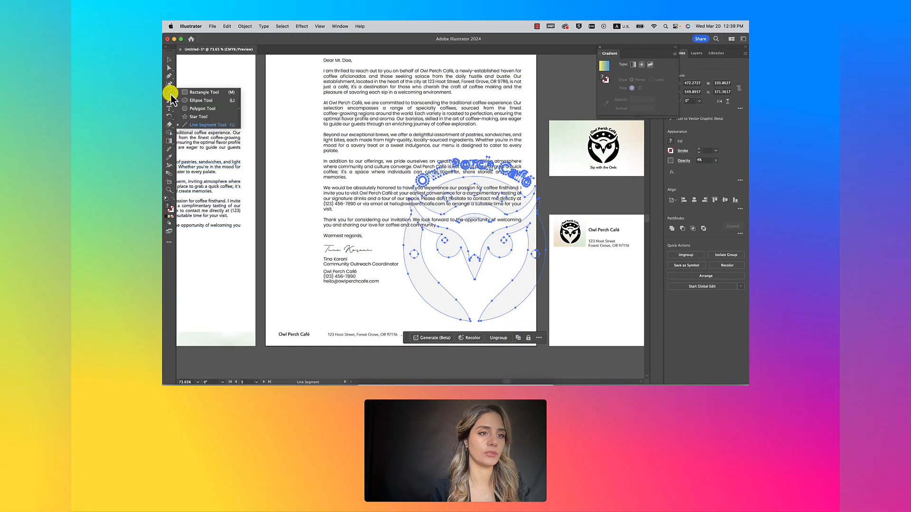
# Step: Draw a dark-filled rectangle over the lower right and clip it with the owl shape
pyautogui.click(195, 92)
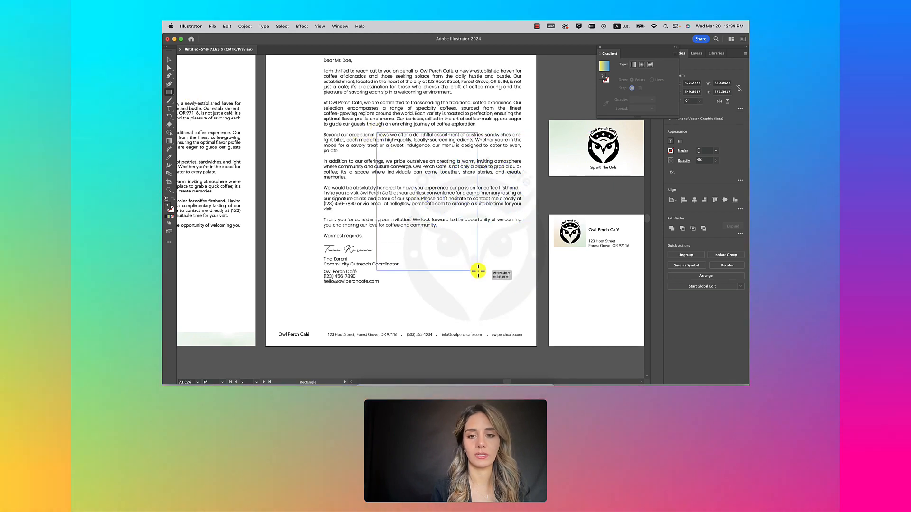
pyautogui.moveTo(478, 270)
pyautogui.mouseDown()
pyautogui.moveTo(543, 332)
pyautogui.moveTo(536, 327)
pyautogui.mouseUp()
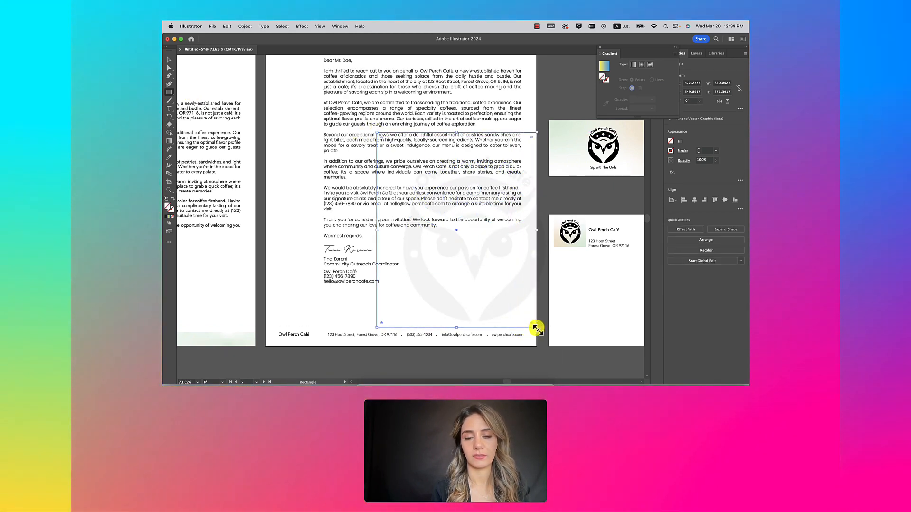
pyautogui.click(167, 217)
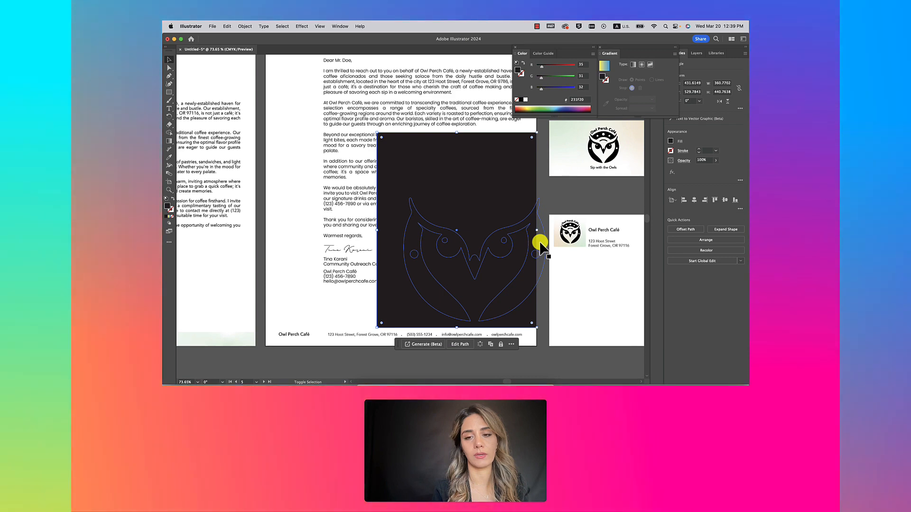
pyautogui.keyDown('shift'); pyautogui.click(540, 243); pyautogui.keyUp('shift')
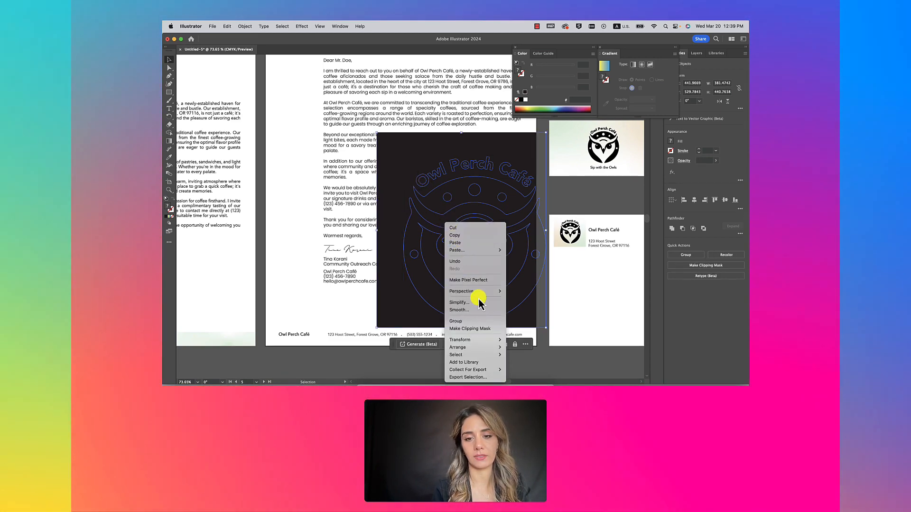
pyautogui.click(477, 331)
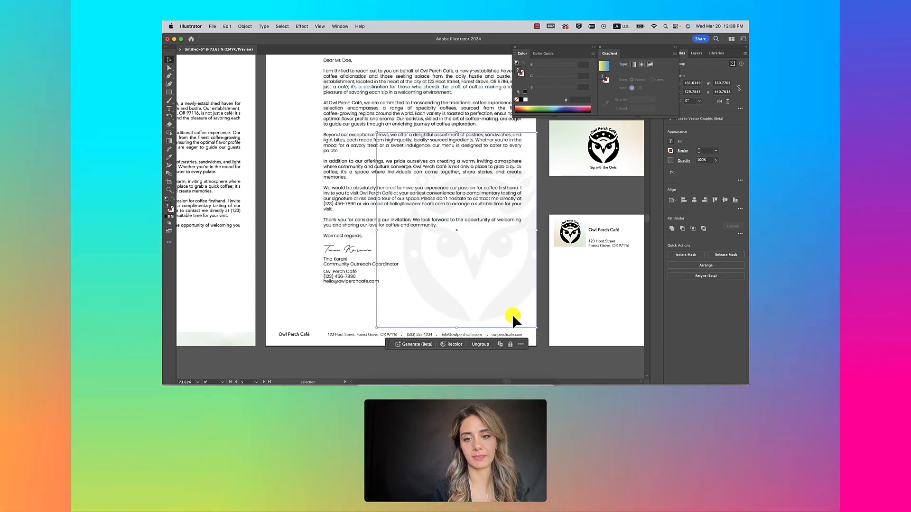
# Step: Send the owl watermark behind the letter text
pyautogui.rightClick(522, 292)
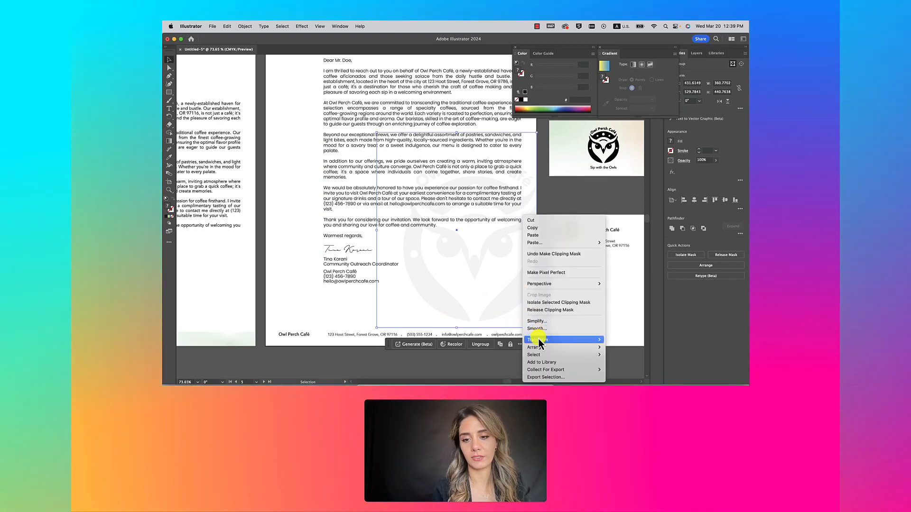
pyautogui.moveTo(539, 346)
pyautogui.click(631, 366)
pyautogui.scroll(-3, 521, 338)
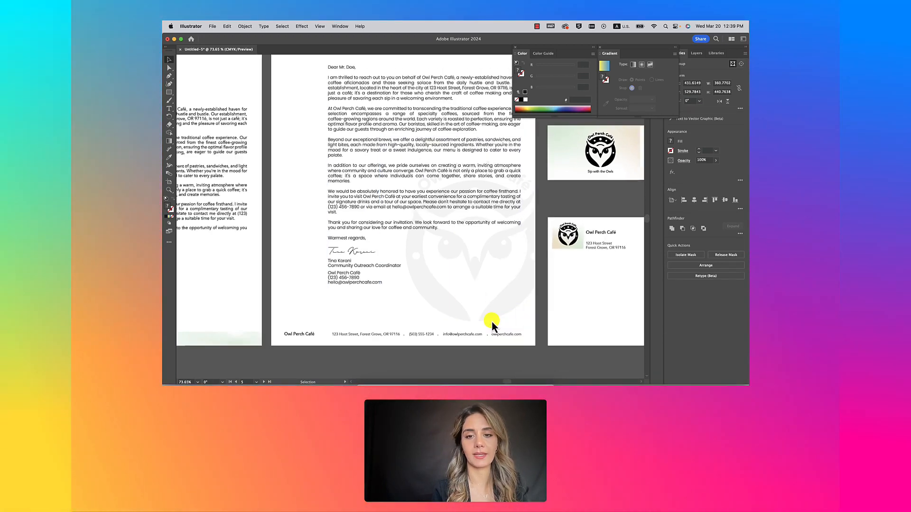
pyautogui.click(556, 342)
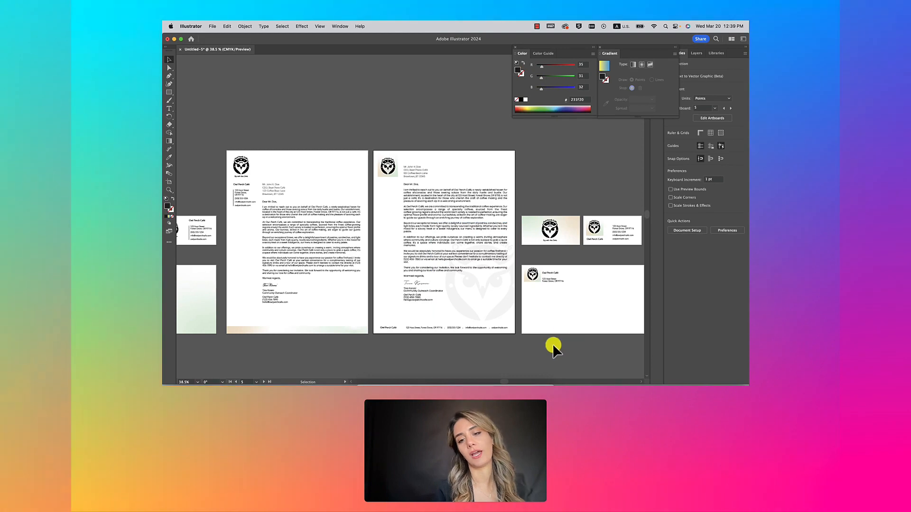
# Step: Copy the owl watermark onto the alternate envelope's lower-right corner
pyautogui.scroll(-2, 551, 344)
pyautogui.hscroll(3, 547, 345)
pyautogui.scroll(-1, 548, 345)
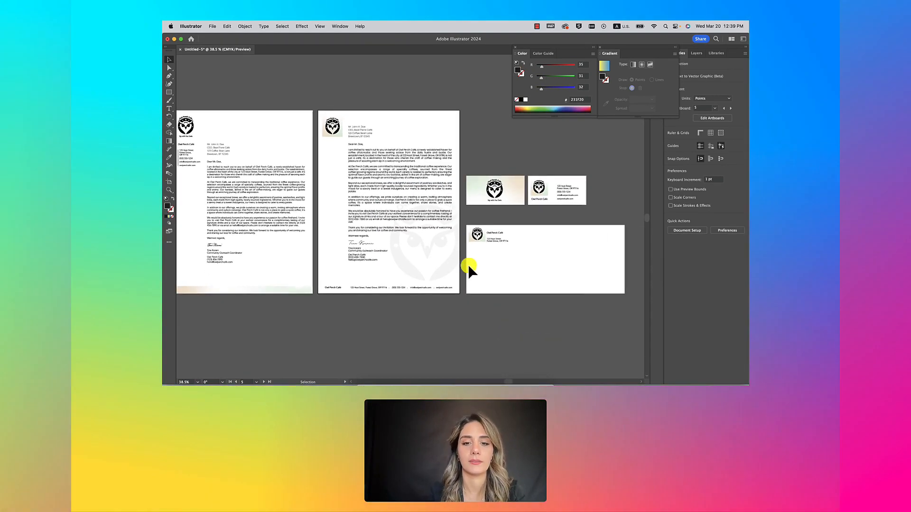
pyautogui.click(438, 267)
pyautogui.moveTo(443, 266); pyautogui.dragTo(472, 272)
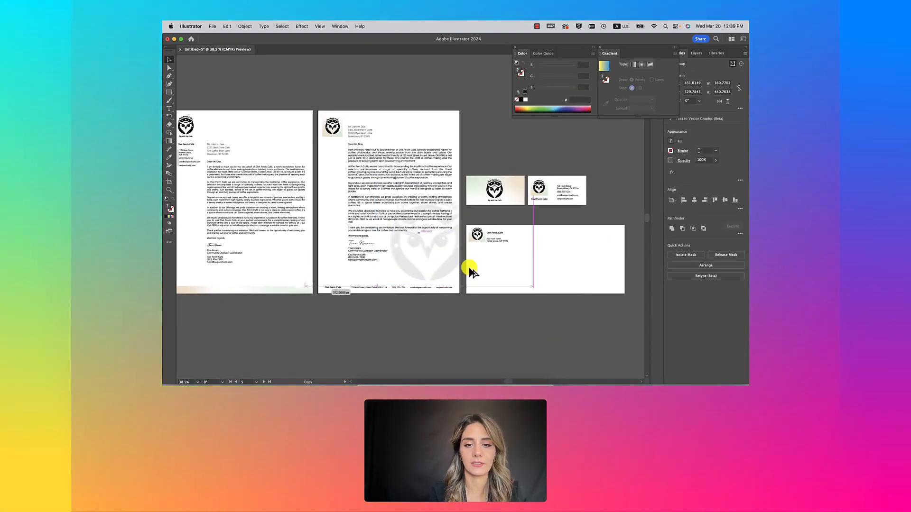
pyautogui.moveTo(600, 274); pyautogui.dragTo(608, 286)
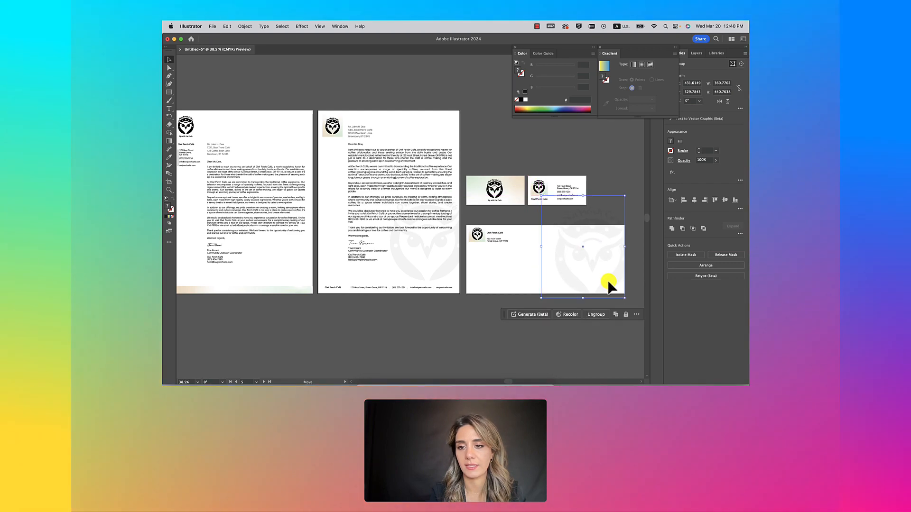
pyautogui.scroll(3, 608, 283)
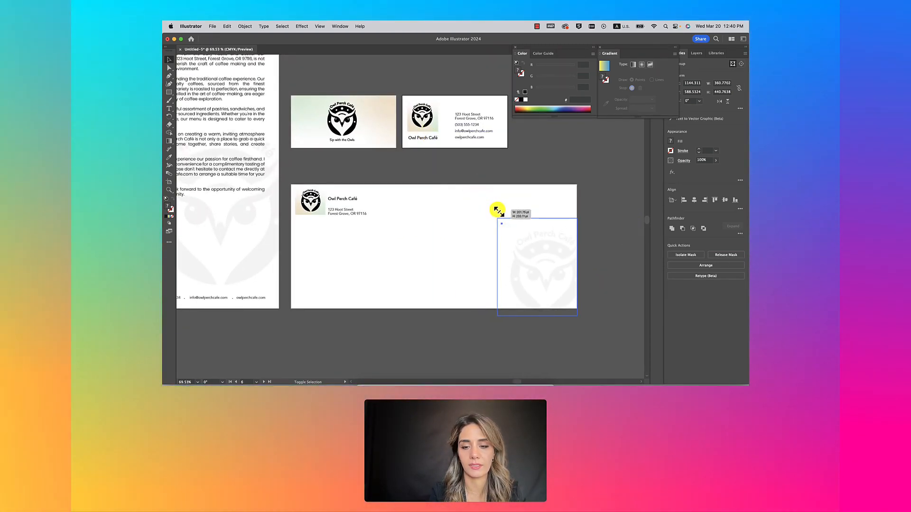
pyautogui.moveTo(529, 249); pyautogui.dragTo(531, 244)
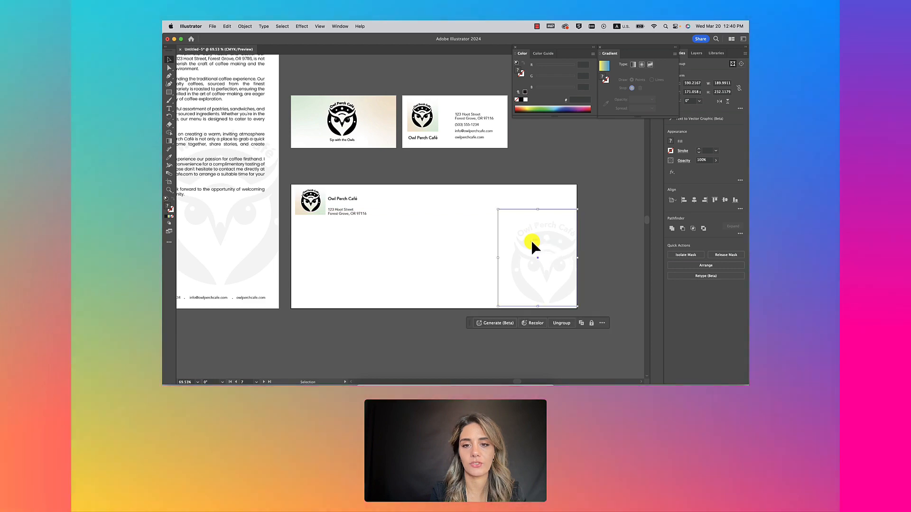
pyautogui.scroll(-6, 531, 244)
pyautogui.click(483, 289)
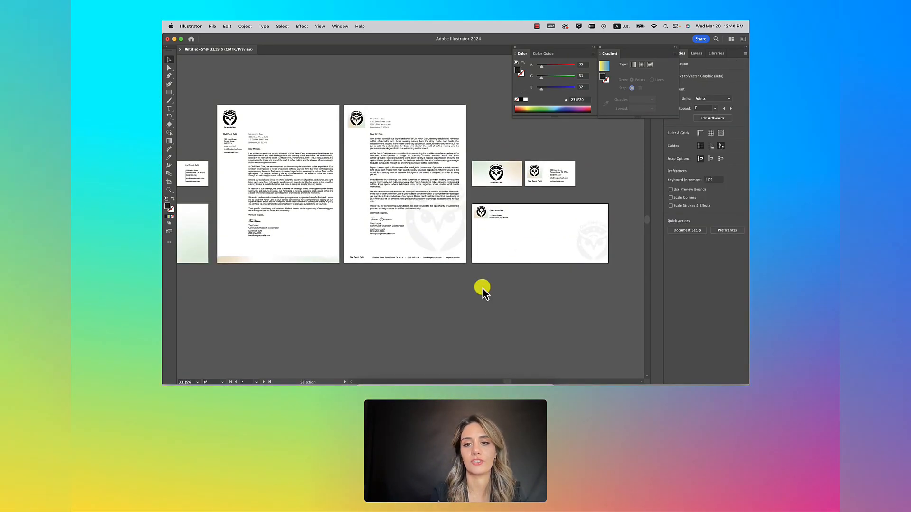
# Step: Make the original letterhead's bottom gradient strip thinner
pyautogui.hscroll(-5, 491, 269)
pyautogui.scroll(3, 288, 230)
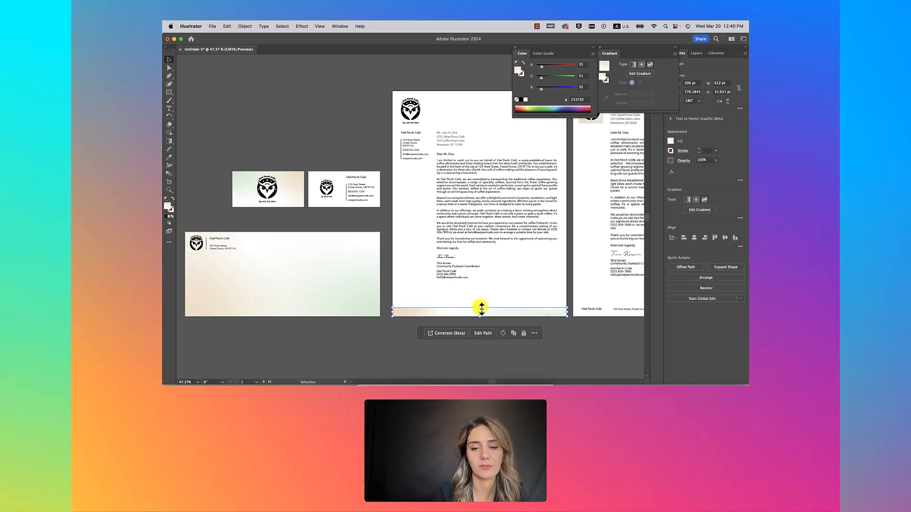
pyautogui.moveTo(479, 307); pyautogui.dragTo(479, 311)
pyautogui.click(365, 337)
pyautogui.scroll(-3, 363, 338)
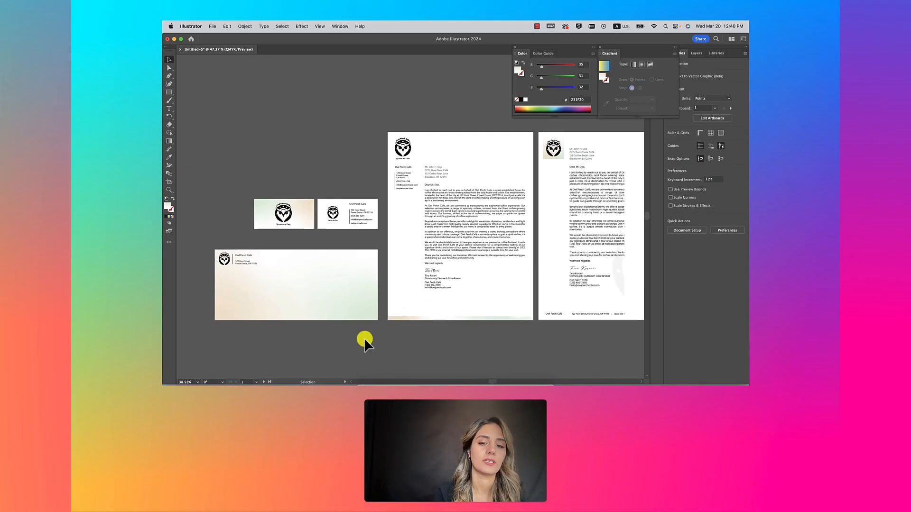
pyautogui.scroll(-3, 364, 337)
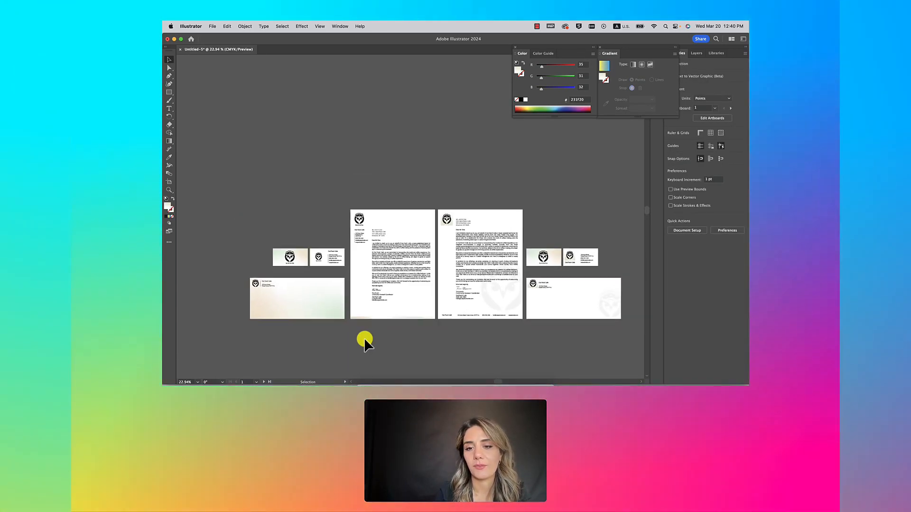
pyautogui.scroll(1, 363, 338)
pyautogui.hscroll(-1, 364, 338)
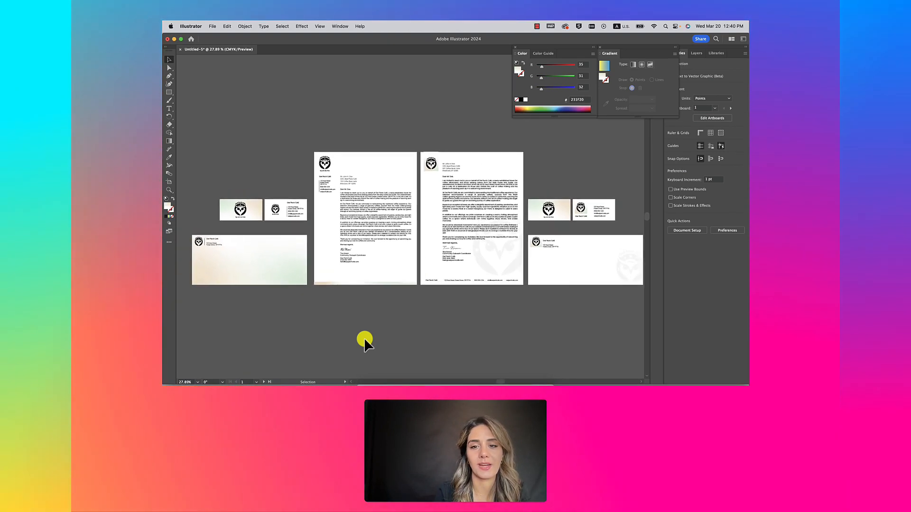